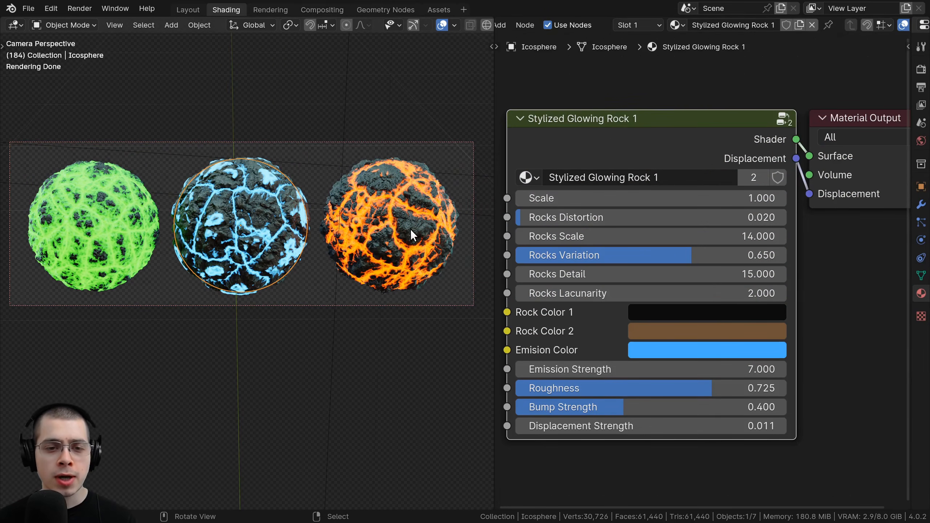
# Select the blue, green and orange glowing rock spheres in turn to compare their material node settings.
pyautogui.click(365, 198)
pyautogui.click(146, 223)
pyautogui.click(188, 224)
pyautogui.click(375, 210)
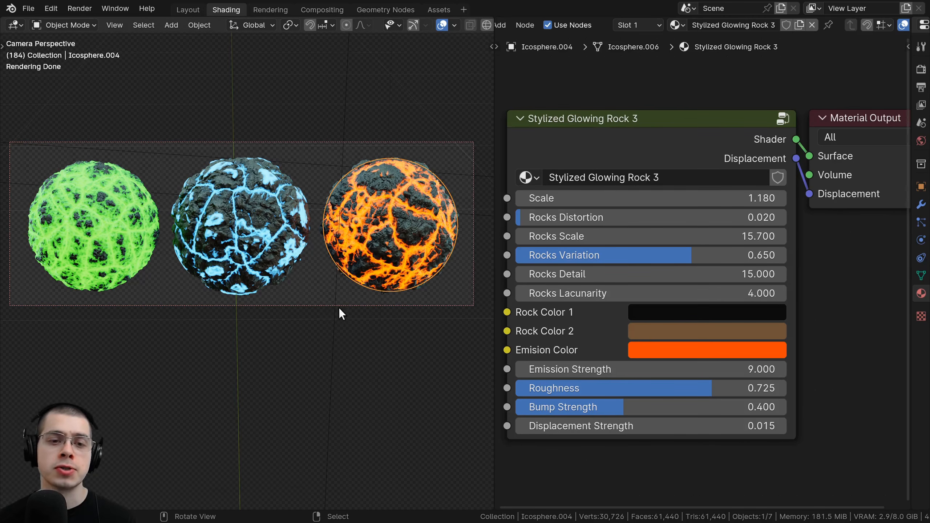
pyautogui.click(263, 229)
pyautogui.click(147, 224)
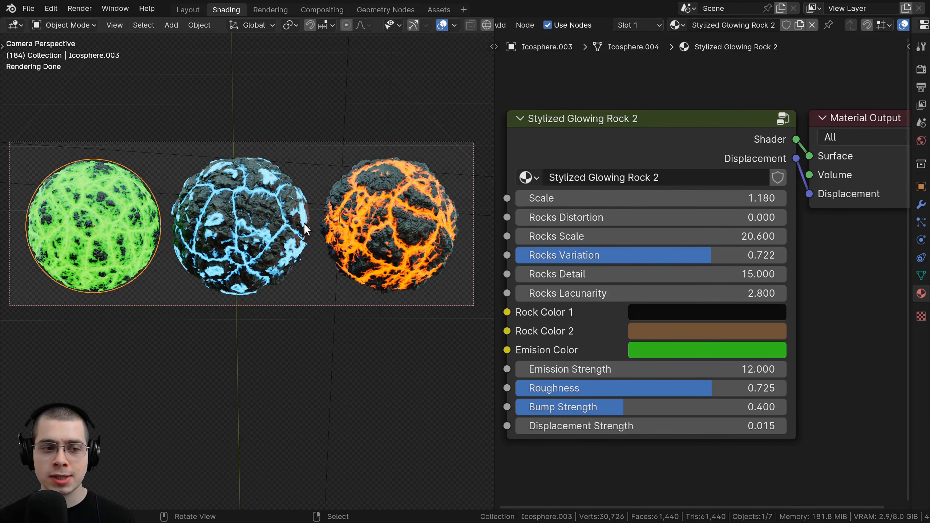
pyautogui.click(395, 242)
pyautogui.click(250, 219)
pyautogui.click(104, 224)
pyautogui.click(216, 224)
pyautogui.click(323, 231)
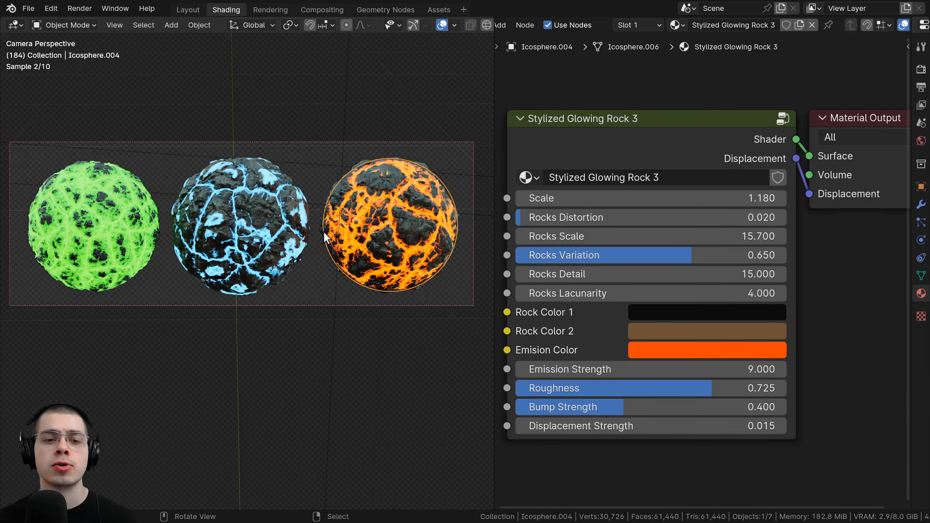
pyautogui.click(288, 231)
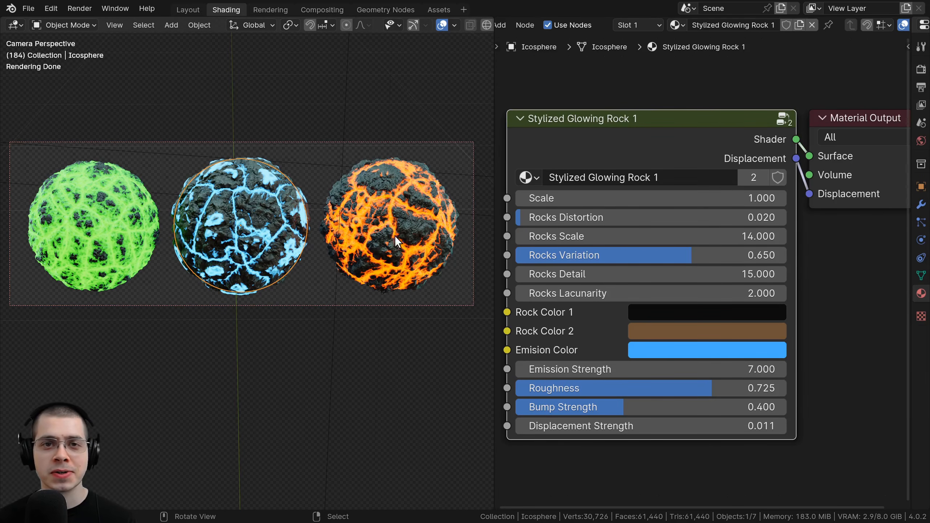
# Try other Scale and Rocks Scale values on the blue sphere's Stylized Glowing Rock 1 node, and undo the change.
pyautogui.scroll(1, 394, 236)
pyautogui.moveTo(578, 147); pyautogui.dragTo(582, 139, button='middle')
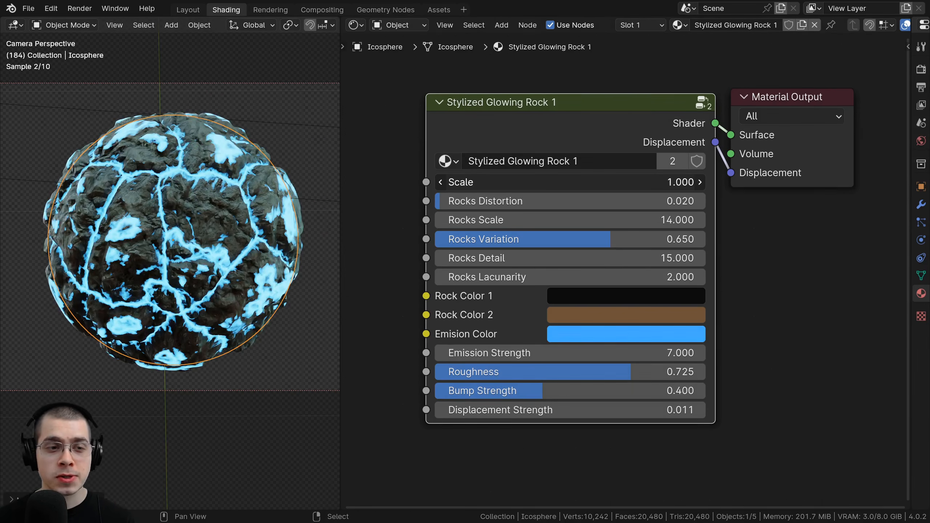
pyautogui.moveTo(571, 182); pyautogui.dragTo(528, 198)
pyautogui.moveTo(475, 216); pyautogui.dragTo(522, 216)
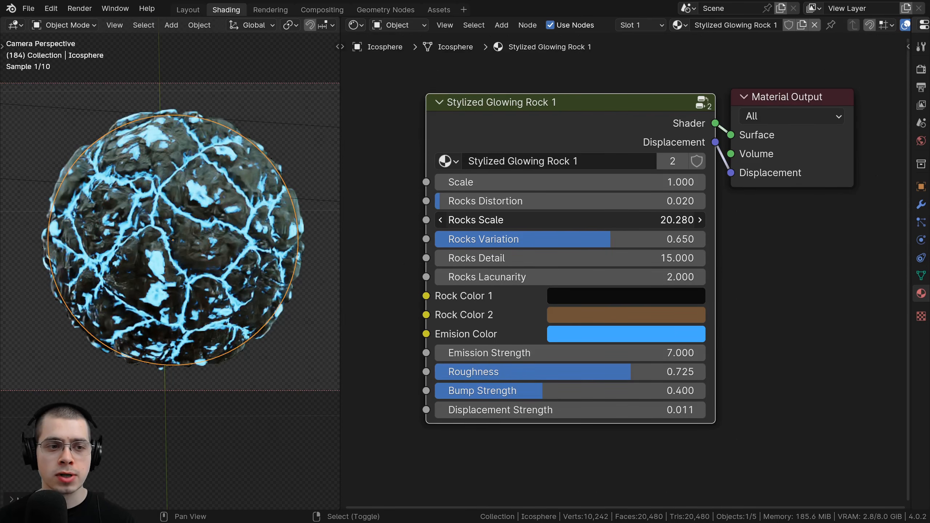
pyautogui.hotkey('ctrl', 'z')
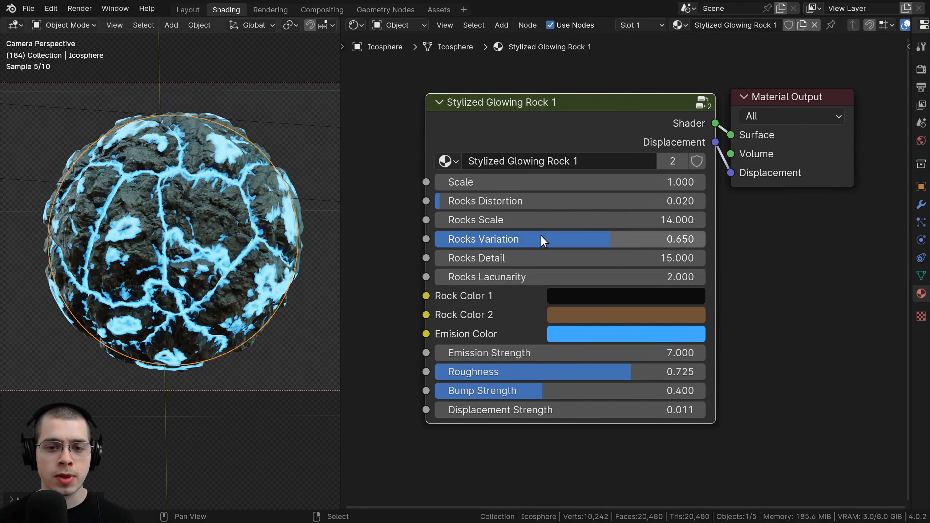
# Try a different Rocks Variation value on the blue sphere's node group and cancel the change.
pyautogui.moveTo(518, 238); pyautogui.dragTo(525, 238)
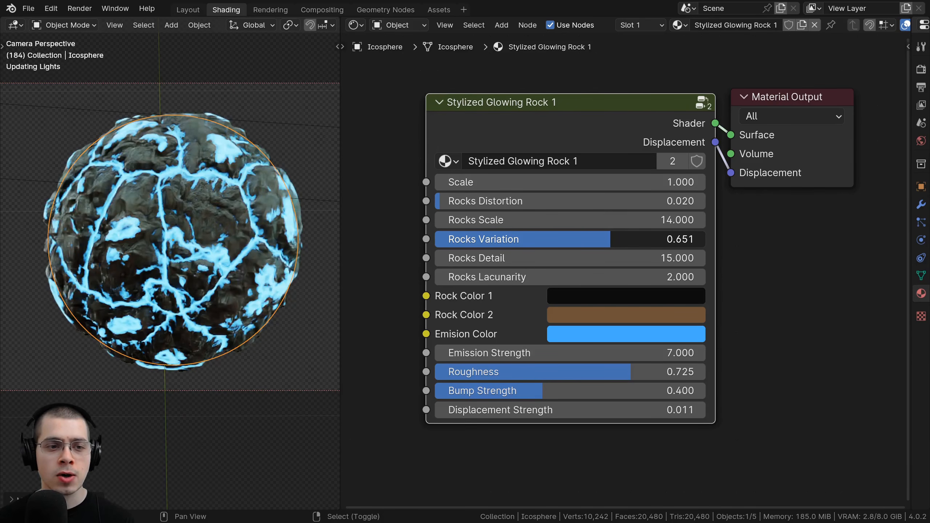
pyautogui.moveTo(586, 241); pyautogui.dragTo(585, 241)
pyautogui.rightClick(584, 240)
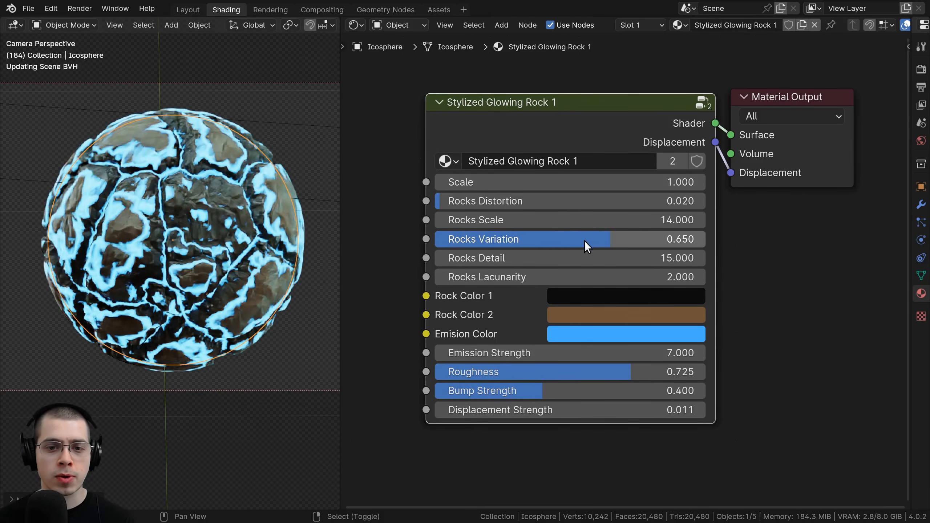
# Try lowering Rocks Detail and raising Rocks Lacunarity on the blue sphere's node group, restoring the original values.
pyautogui.moveTo(517, 260); pyautogui.dragTo(439, 259)
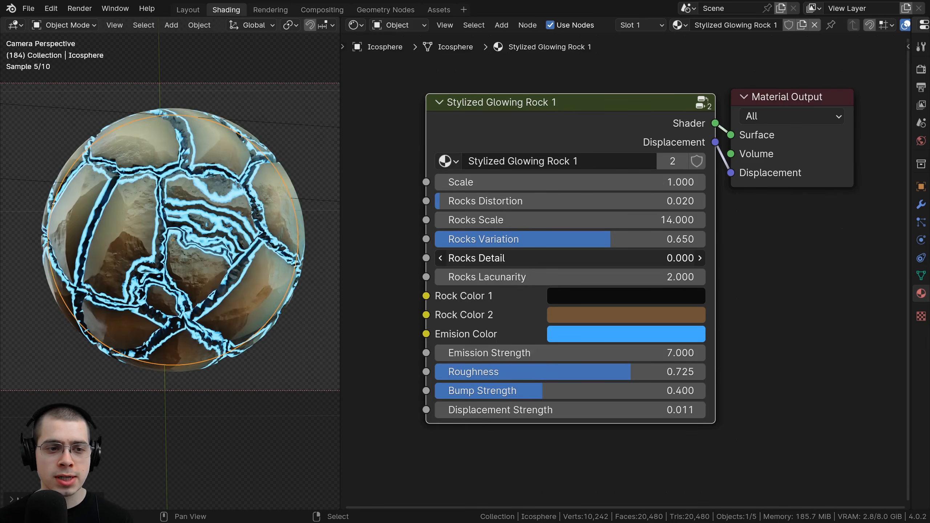
pyautogui.rightClick(517, 259)
pyautogui.keyDown('shift'); pyautogui.moveTo(518, 260); pyautogui.dragTo(502, 259); pyautogui.keyUp('shift')
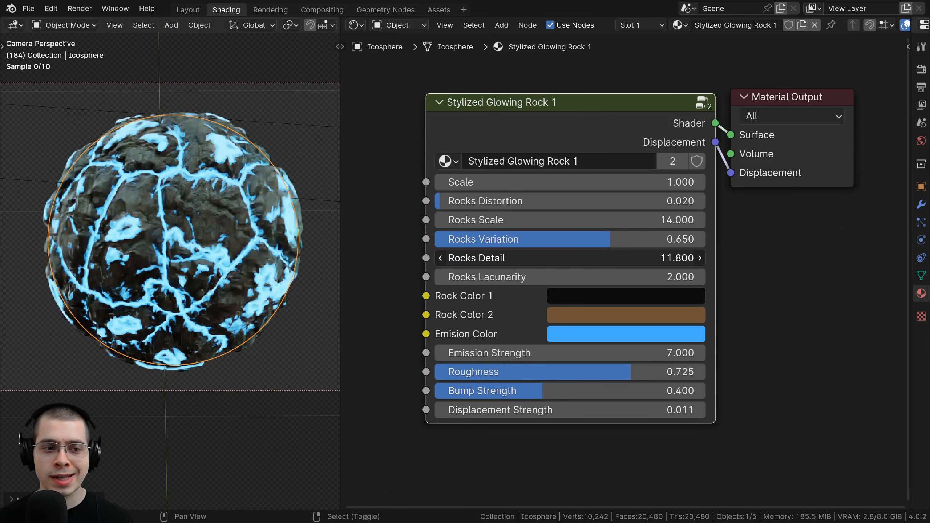
pyautogui.moveTo(517, 277); pyautogui.dragTo(532, 277)
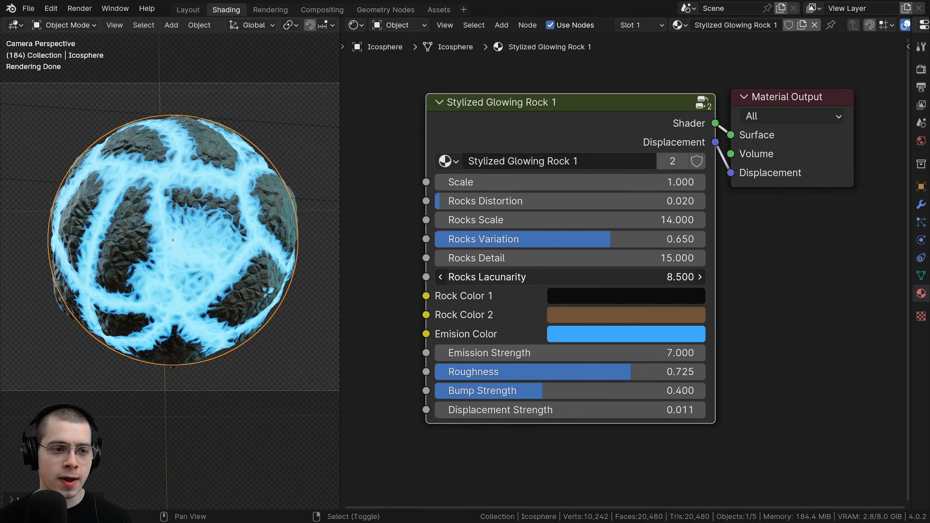
pyautogui.moveTo(571, 277); pyautogui.dragTo(500, 300)
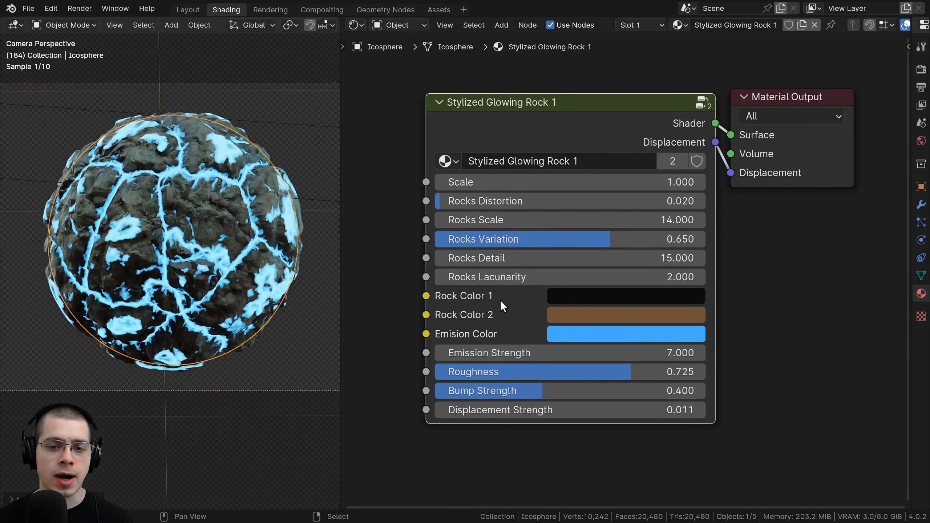
# Try different shades for Rock Color 1 and Rock Color 2 on the glowing rock node, and discard them.
pyautogui.click(586, 299)
pyautogui.moveTo(725, 128); pyautogui.dragTo(725, 169)
pyautogui.click(571, 315)
pyautogui.moveTo(637, 147); pyautogui.dragTo(701, 111)
pyautogui.rightClick(701, 111)
# Try another Emission Color for the blue glowing cracks and cancel the color change.
pyautogui.click(597, 339)
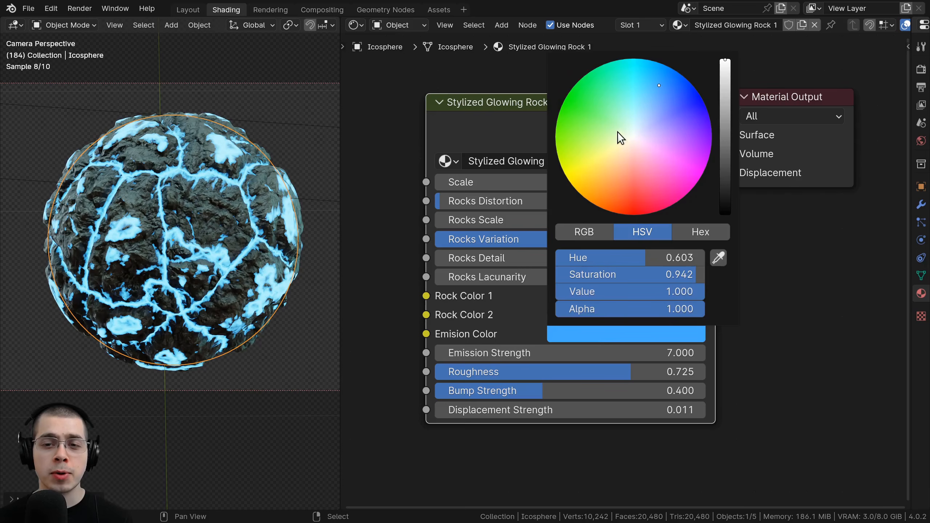
pyautogui.moveTo(618, 131)
pyautogui.mouseDown()
pyautogui.moveTo(563, 104)
pyautogui.moveTo(606, 210)
pyautogui.moveTo(644, 214)
pyautogui.moveTo(601, 208)
pyautogui.moveTo(621, 214)
pyautogui.moveTo(609, 211)
pyautogui.mouseUp()
pyautogui.press('Escape')
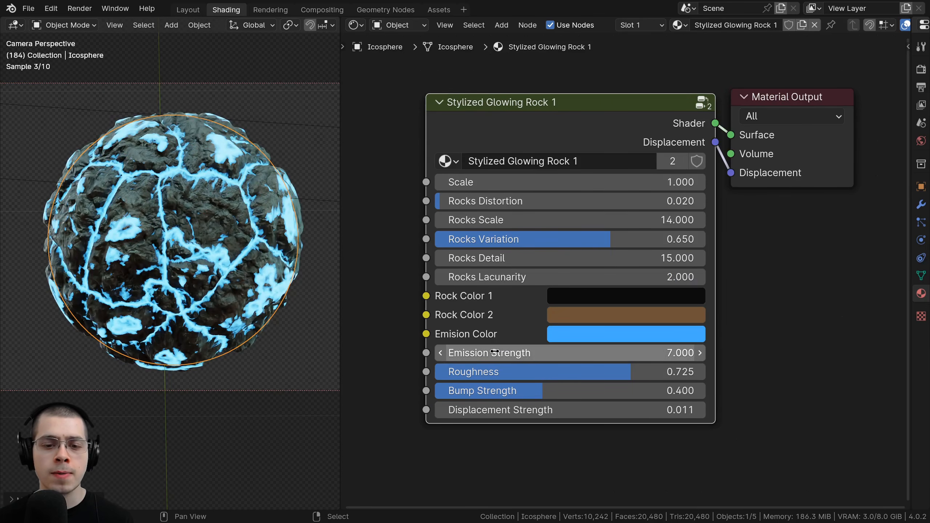
# Try other Emission Strength and Roughness values on the glowing rock node, cancelling each change.
pyautogui.moveTo(494, 352); pyautogui.dragTo(521, 352)
pyautogui.press('Escape')
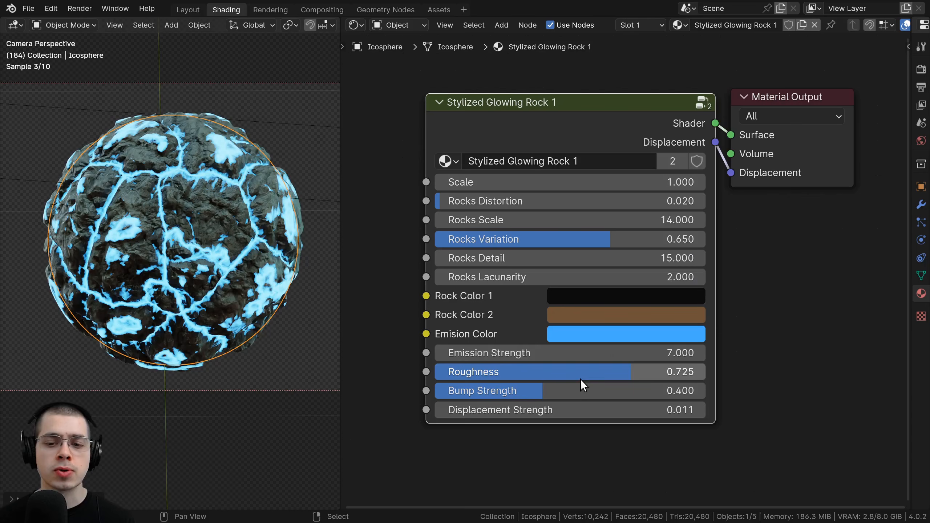
pyautogui.moveTo(582, 380); pyautogui.dragTo(542, 414)
pyautogui.press('Escape')
pyautogui.press('Escape')
pyautogui.press('Escape')
pyautogui.press('Escape')
pyautogui.press('Escape')
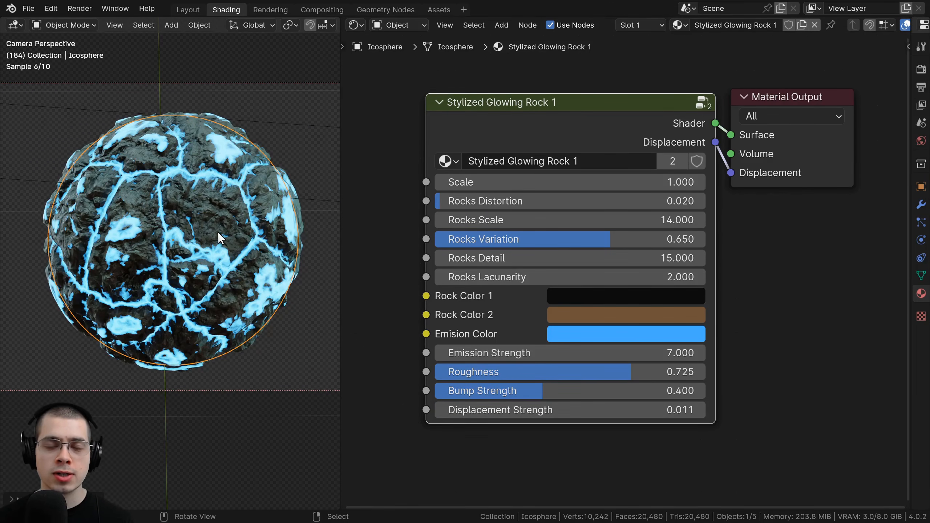
pyautogui.hotkey('alt', 'a')
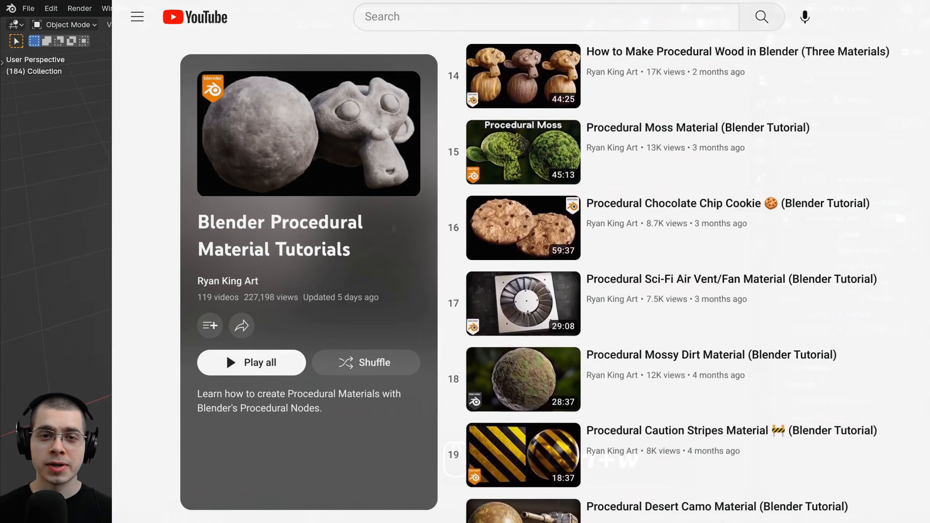
pyautogui.hotkey('ctrl', 'w')
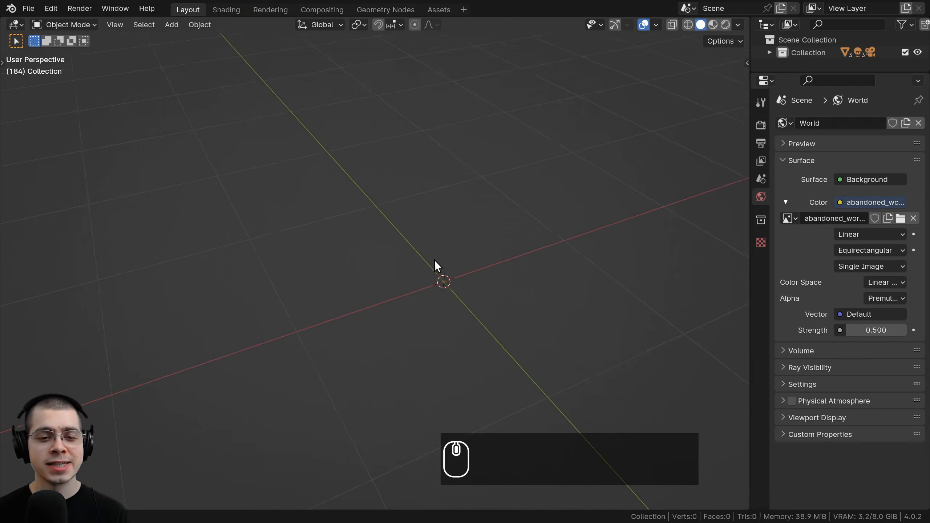
# Reset the 3D cursor to the world origin and add an ico sphere mesh there.
pyautogui.keyDown('shift'); pyautogui.moveTo(435, 259); pyautogui.dragTo(432, 229, button='middle'); pyautogui.keyUp('shift')
pyautogui.click(477, 199)
pyautogui.hotkey('shift', 'c')
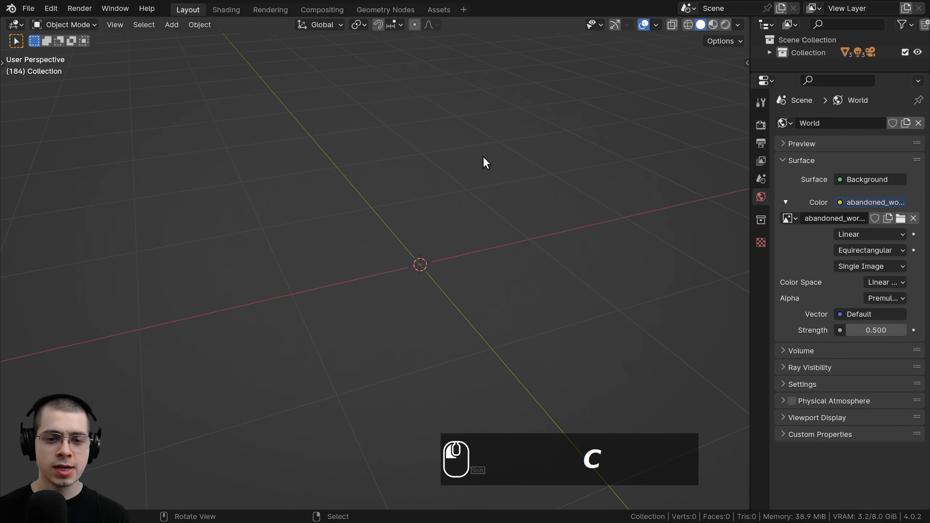
pyautogui.hotkey('shift', 'c')
pyautogui.moveTo(452, 198); pyautogui.dragTo(418, 179, button='middle')
pyautogui.hotkey('shift', 'a')
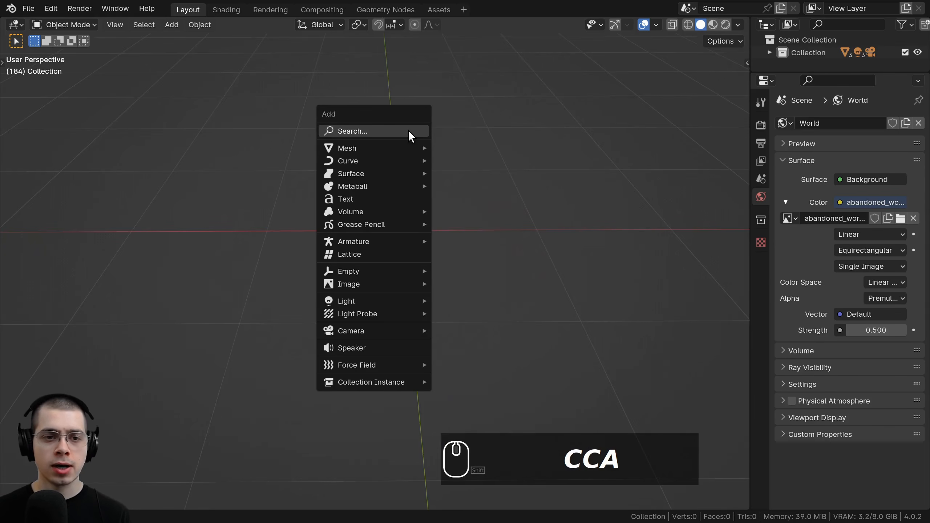
pyautogui.moveTo(380, 148)
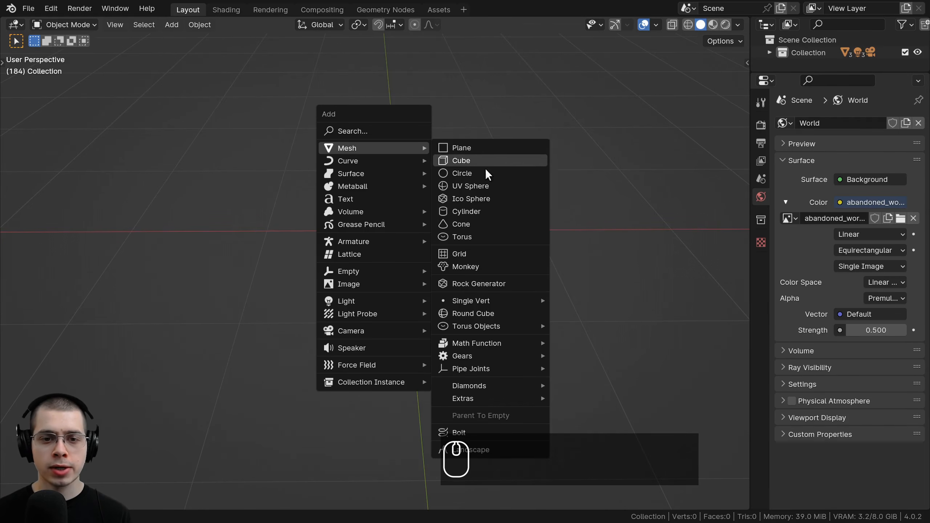
pyautogui.click(478, 201)
# Set the new ico sphere's subdivisions to 6.
pyautogui.keyDown('shift'); pyautogui.moveTo(478, 201); pyautogui.dragTo(441, 238, button='middle'); pyautogui.keyUp('shift')
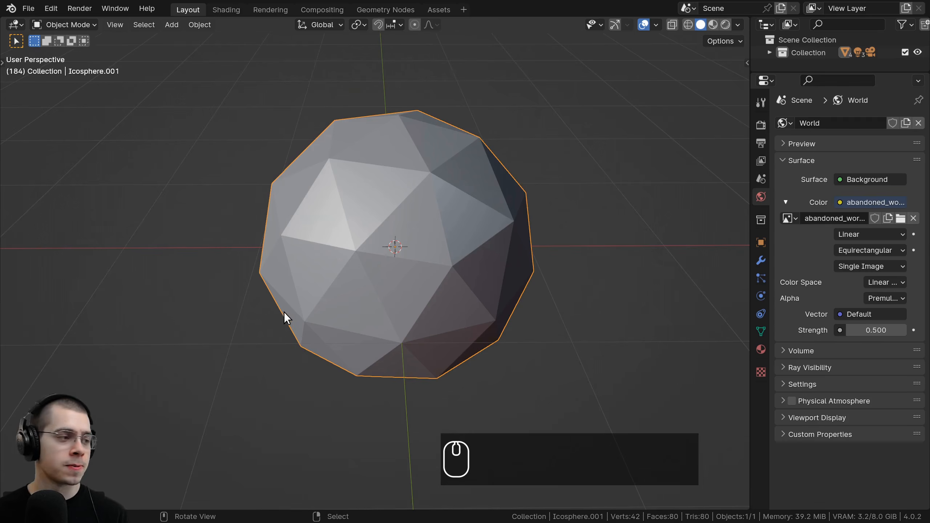
pyautogui.keyDown('shift'); pyautogui.moveTo(305, 262); pyautogui.dragTo(322, 251, button='middle'); pyautogui.keyUp('shift')
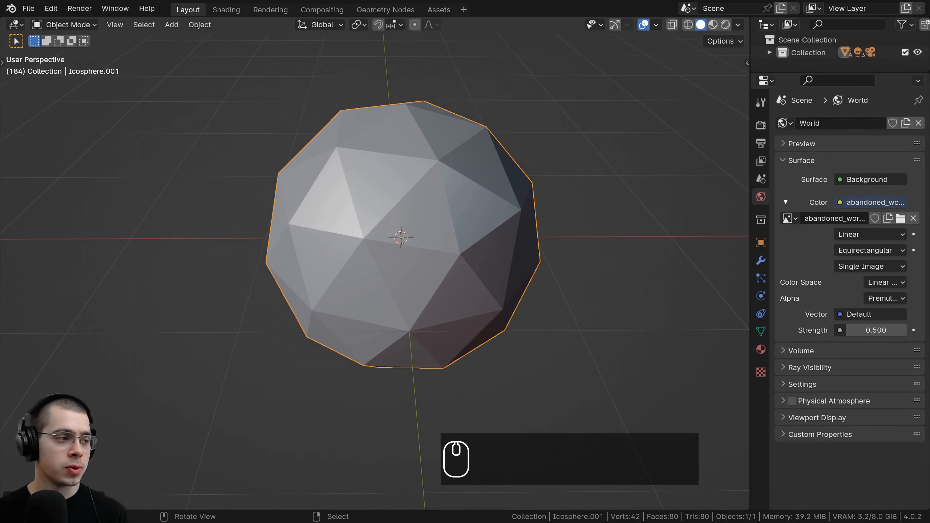
pyautogui.click(12, 500)
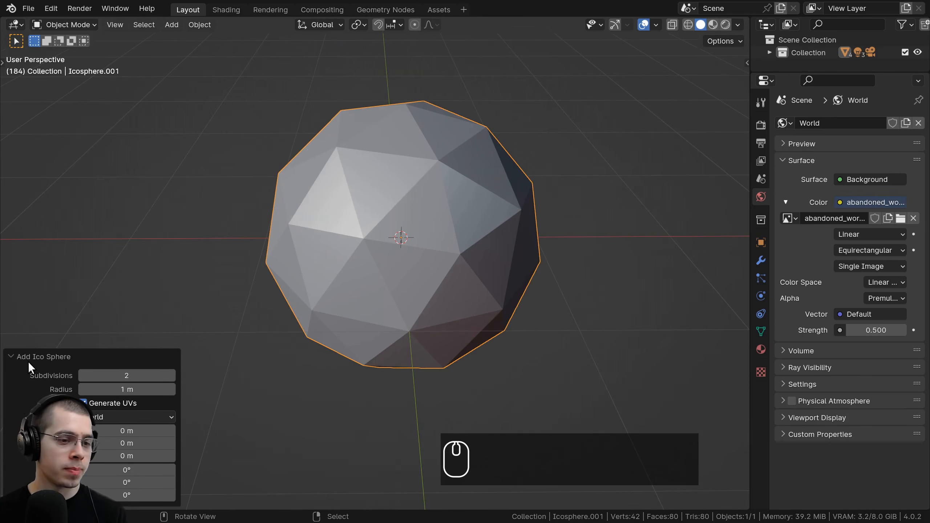
pyautogui.click(171, 376)
pyautogui.click(169, 376)
pyautogui.click(170, 376)
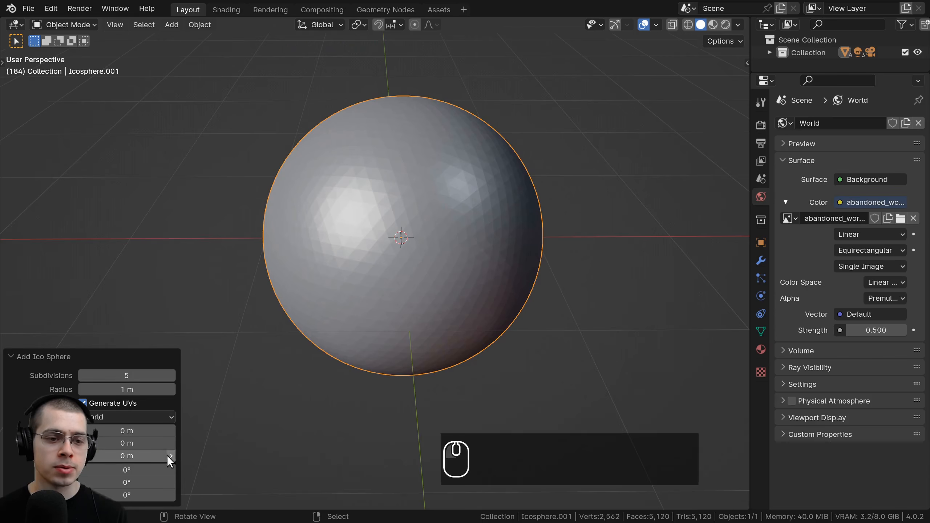
pyautogui.click(168, 375)
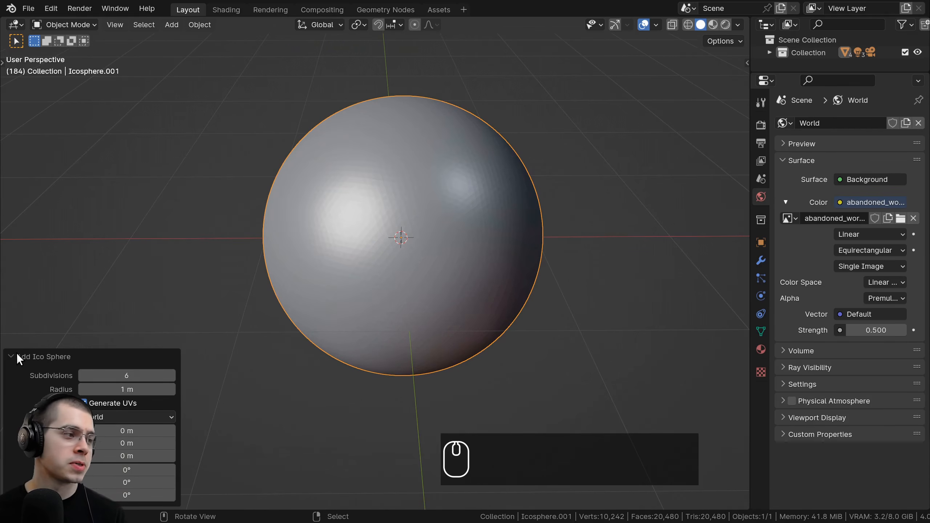
pyautogui.click(16, 355)
# Shade the ico sphere smooth.
pyautogui.moveTo(406, 245); pyautogui.dragTo(412, 249, button='middle')
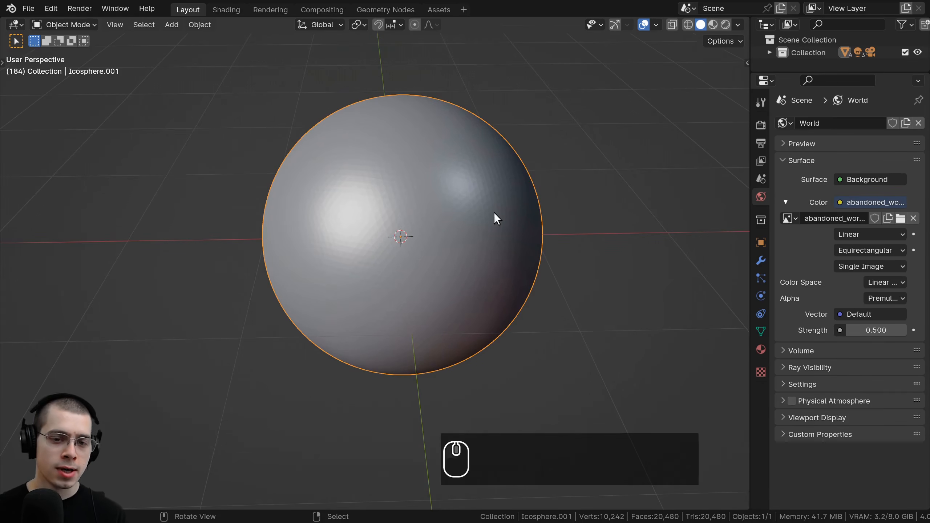
pyautogui.press('w')
pyautogui.click(407, 144)
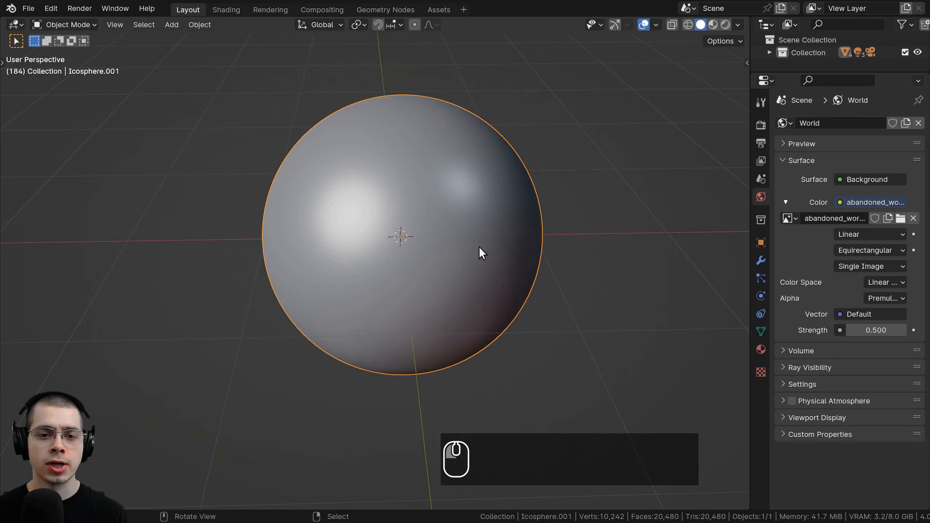
# Scale the ico sphere uniformly by a factor of 0.1.
pyautogui.moveTo(480, 253); pyautogui.dragTo(541, 270, button='middle')
pyautogui.scroll(-3, 512, 210)
pyautogui.moveTo(513, 210); pyautogui.dragTo(504, 251, button='middle')
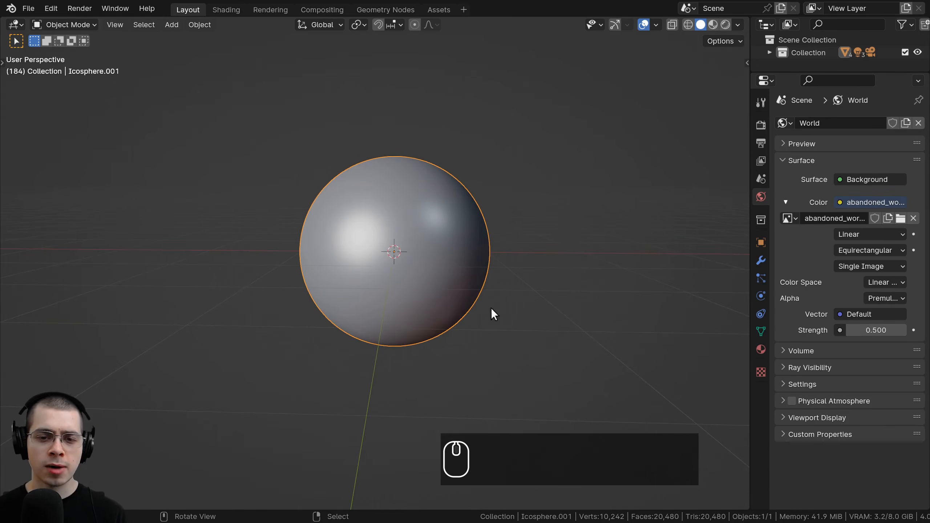
pyautogui.moveTo(489, 335); pyautogui.dragTo(483, 270, button='middle')
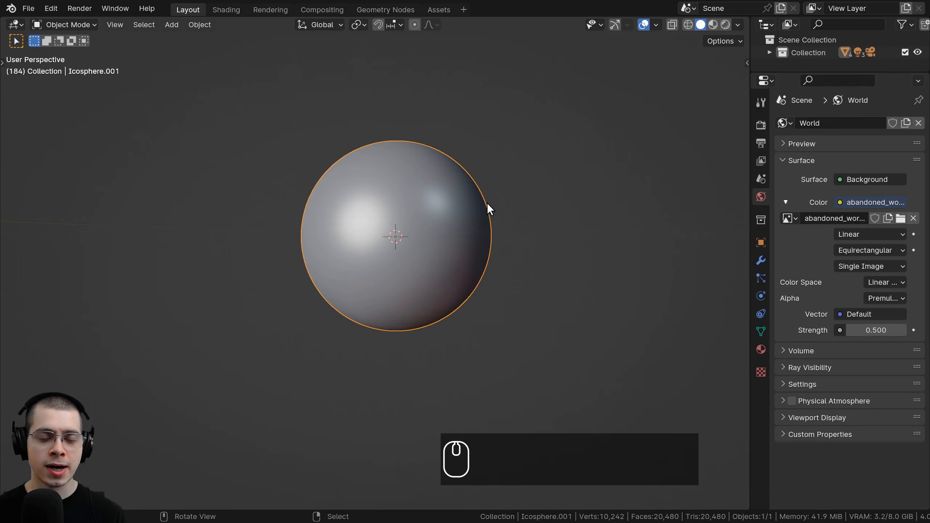
pyautogui.moveTo(489, 205); pyautogui.dragTo(491, 246, button='middle')
pyautogui.press('s')
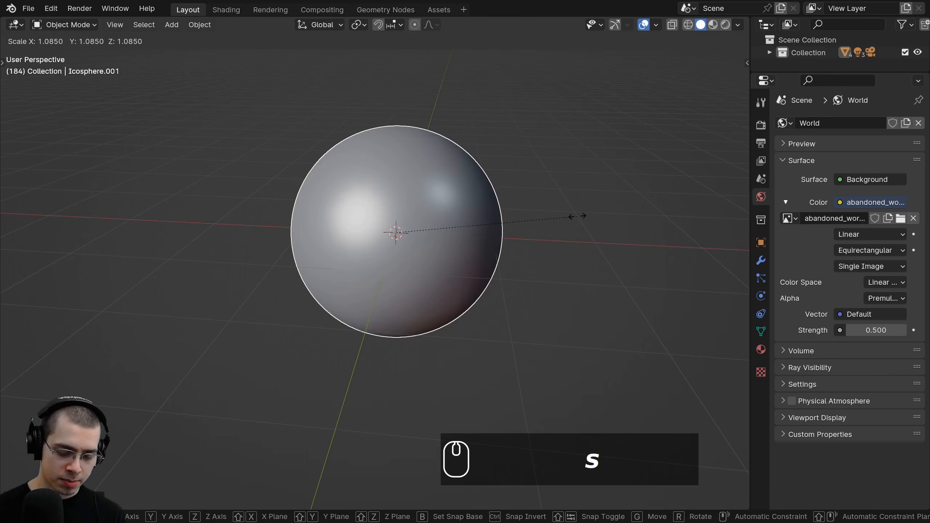
pyautogui.write('.1')
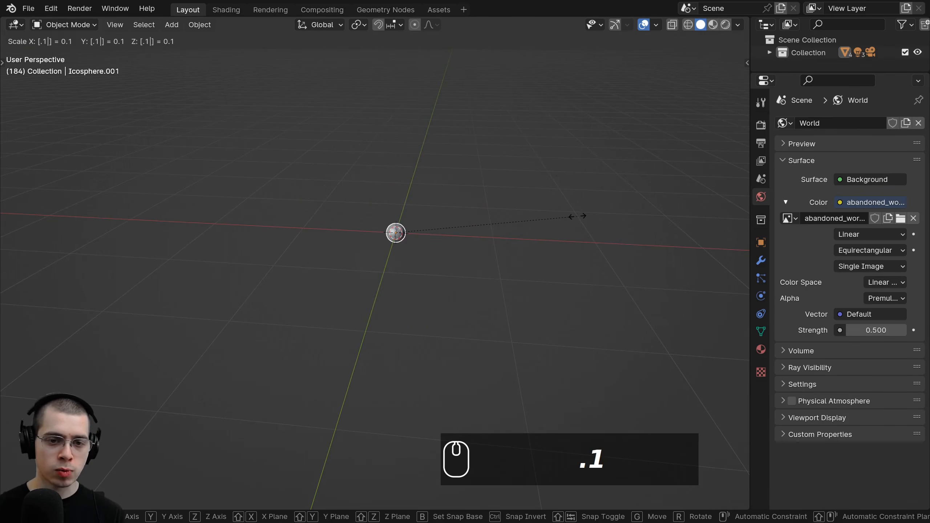
pyautogui.press('Return')
# Apply the scale transform of the ico sphere.
pyautogui.scroll(5, 513, 204)
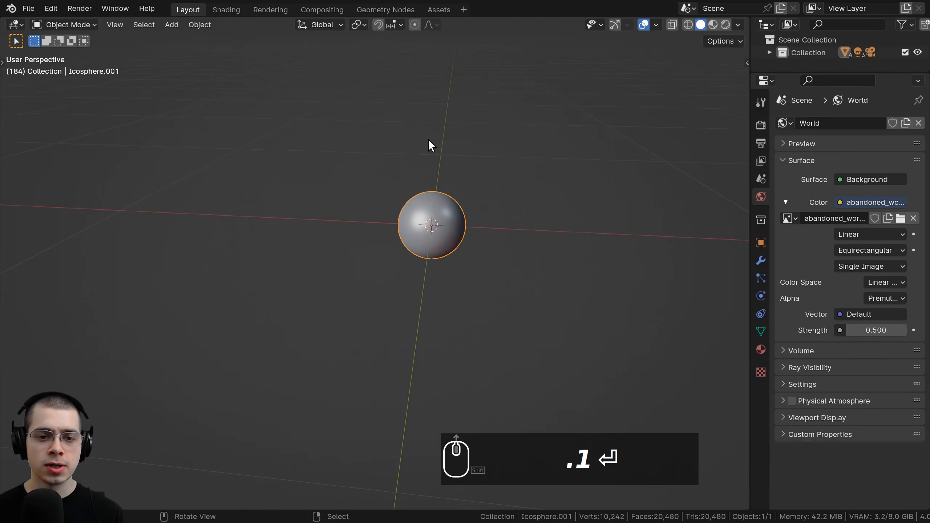
pyautogui.hotkey('ctrl', 'a')
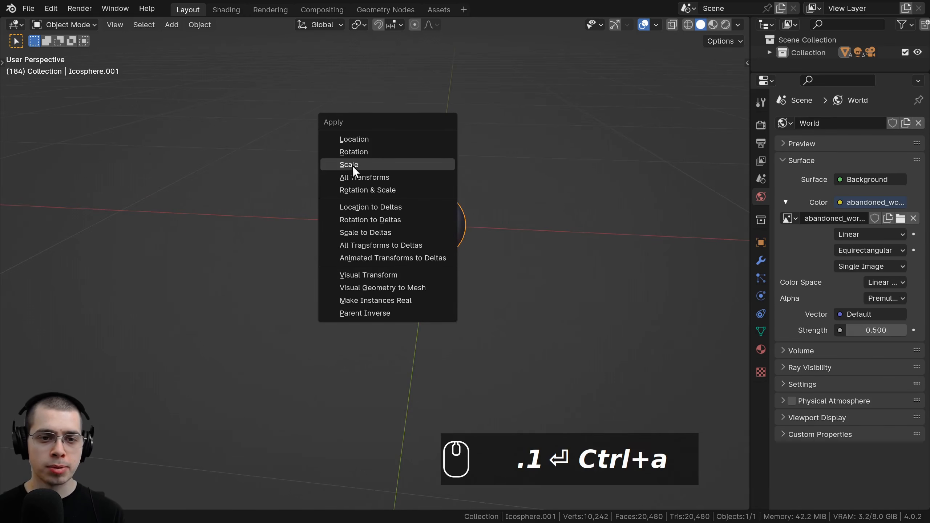
pyautogui.click(362, 161)
# Duplicate the ico sphere twice along the global X axis, placing one copy on each side of the original.
pyautogui.moveTo(469, 216); pyautogui.dragTo(474, 272, button='middle')
pyautogui.scroll(3, 428, 299)
pyautogui.keyDown('shift'); pyautogui.moveTo(474, 272); pyautogui.dragTo(399, 262, button='middle'); pyautogui.keyUp('shift')
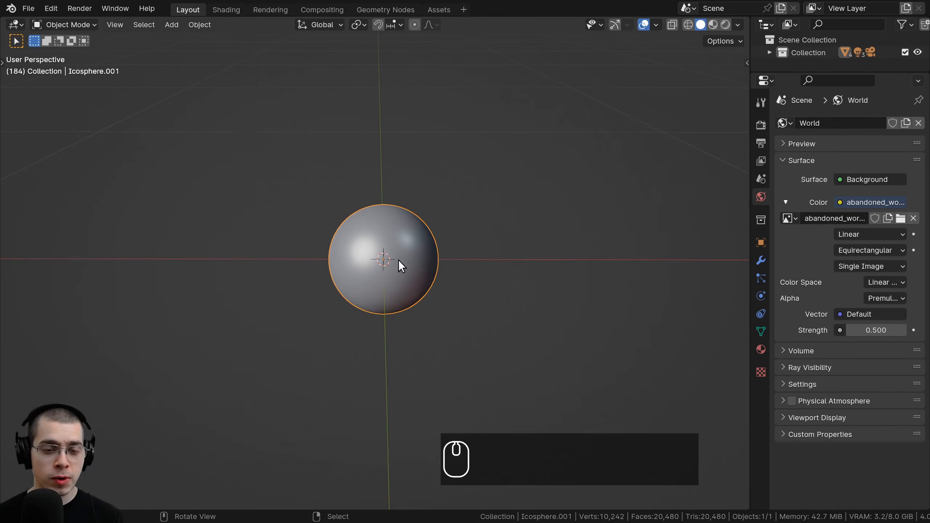
pyautogui.hotkey('shift', 'd')
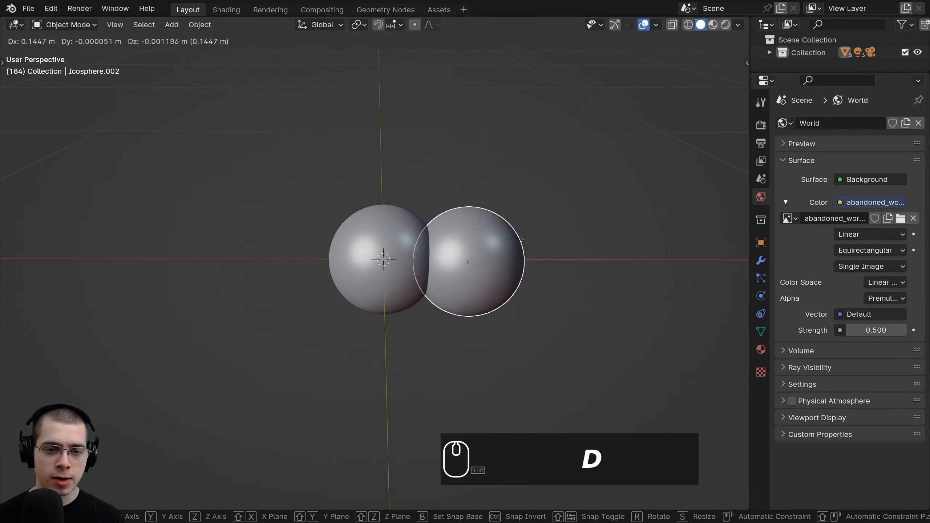
pyautogui.click(520, 240)
pyautogui.hotkey('shift', 'd')
pyautogui.middleClick(312, 240)
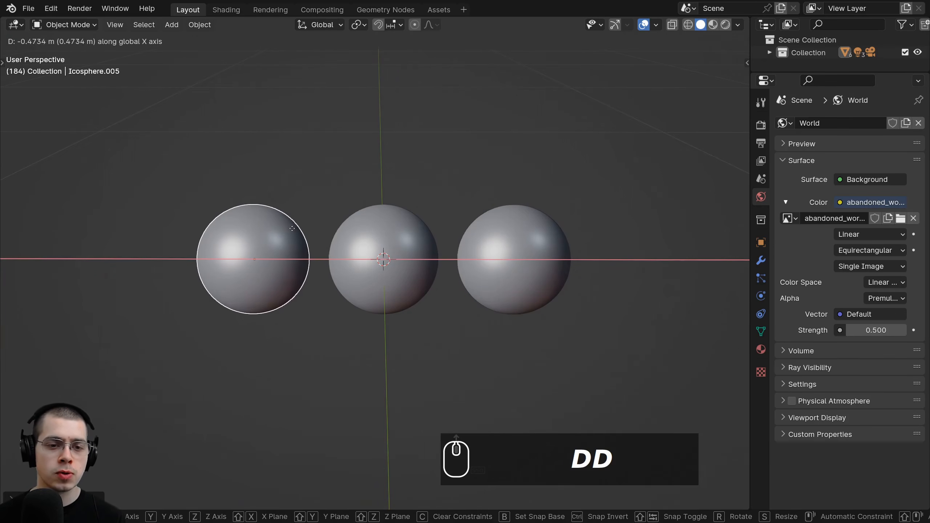
pyautogui.click(267, 240)
# Move the right-hand sphere slightly along the X axis to even out the spacing.
pyautogui.click(507, 235)
pyautogui.press('g')
pyautogui.middleClick(501, 235)
pyautogui.click(496, 235)
# Delete the newly made spheres and unhide the prepared spheres, camera and area lights.
pyautogui.moveTo(411, 259); pyautogui.dragTo(438, 226, button='middle')
pyautogui.press('a')
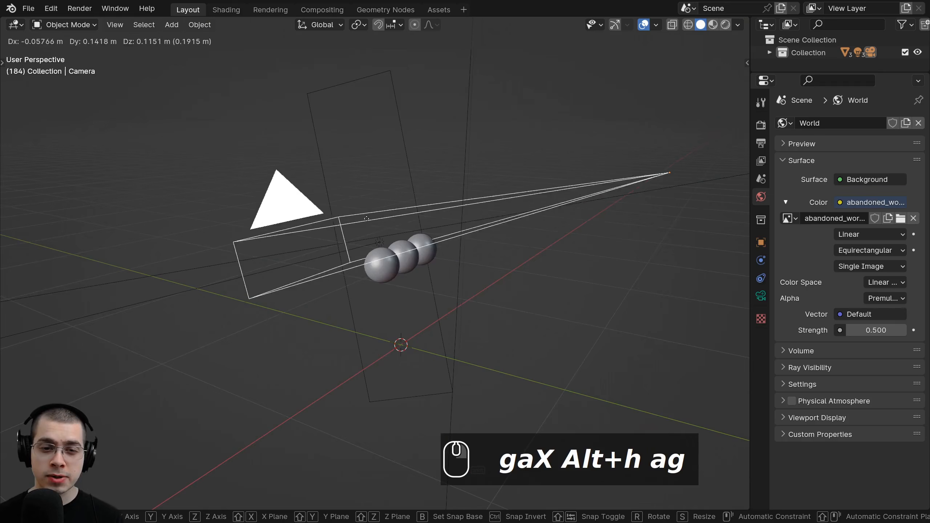
pyautogui.rightClick(301, 223)
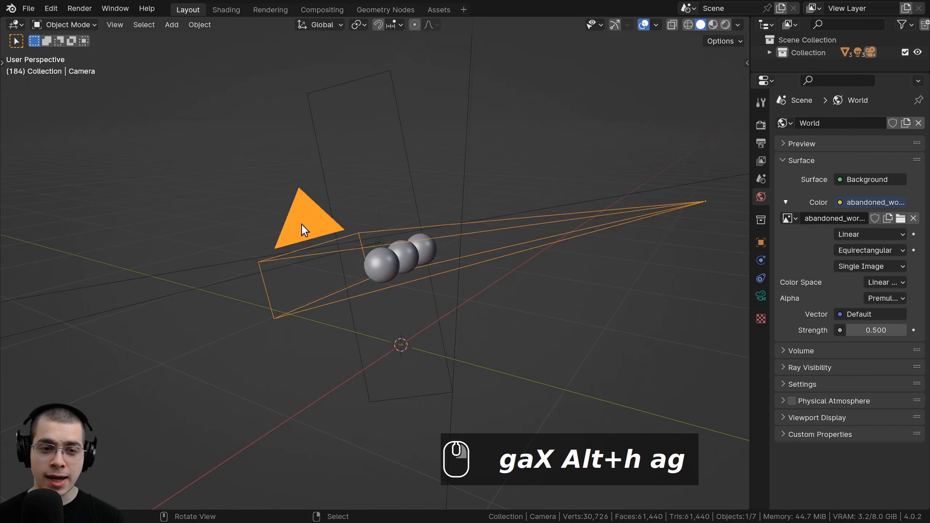
# Look at the three spheres through the camera and examine the camera's focal length in its lens settings.
pyautogui.moveTo(301, 224); pyautogui.dragTo(375, 245, button='middle')
pyautogui.press('g')
pyautogui.rightClick(367, 225)
pyautogui.press('KP_0')
pyautogui.press('g')
pyautogui.rightClick(481, 217)
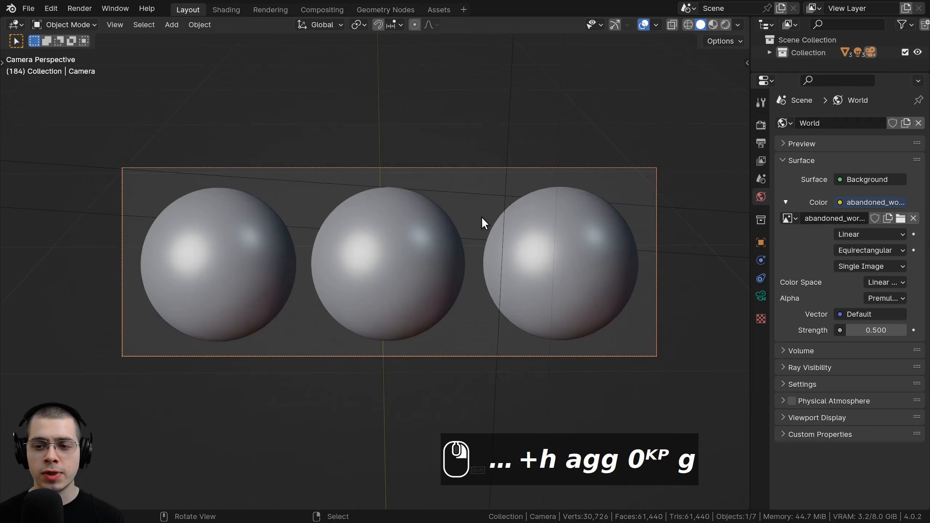
pyautogui.click(755, 296)
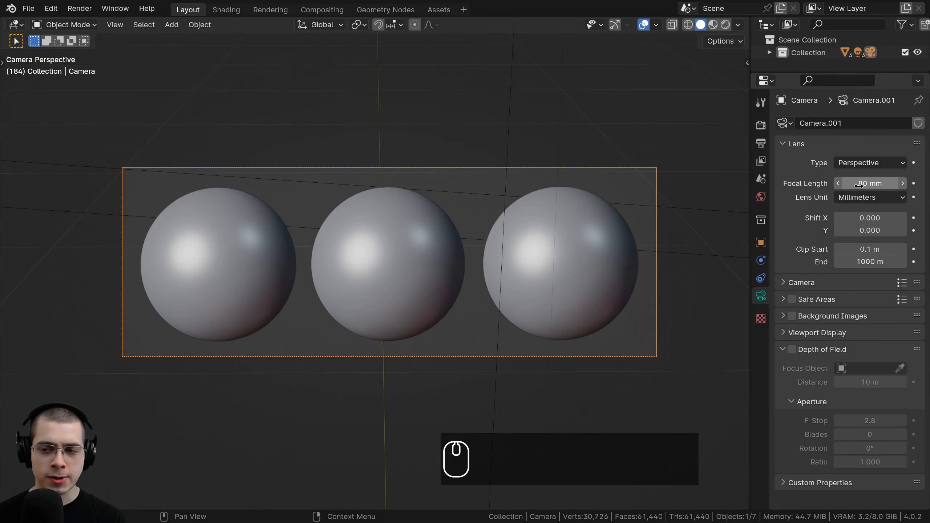
pyautogui.moveTo(862, 184); pyautogui.dragTo(884, 184)
pyautogui.rightClick(884, 183)
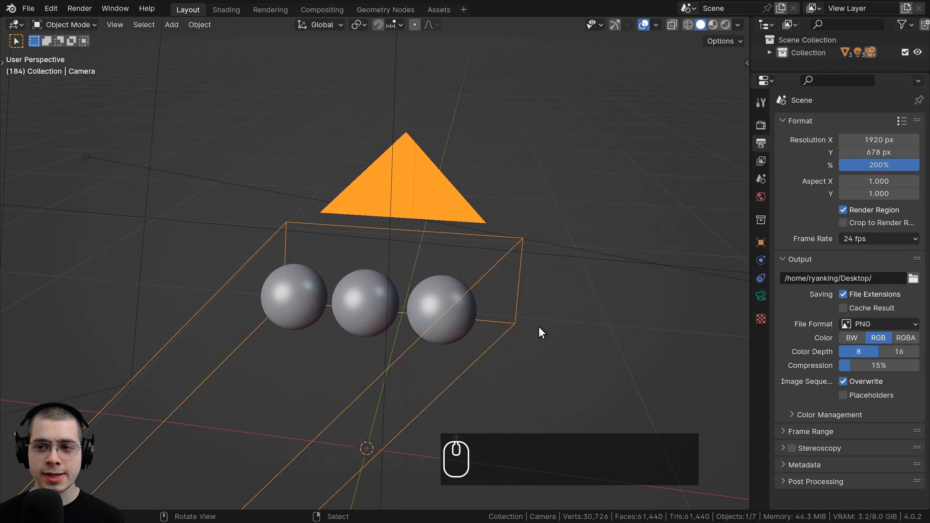
# Examine the X and Y render resolution in the output settings while viewing the scene through the camera.
pyautogui.press('KP_0')
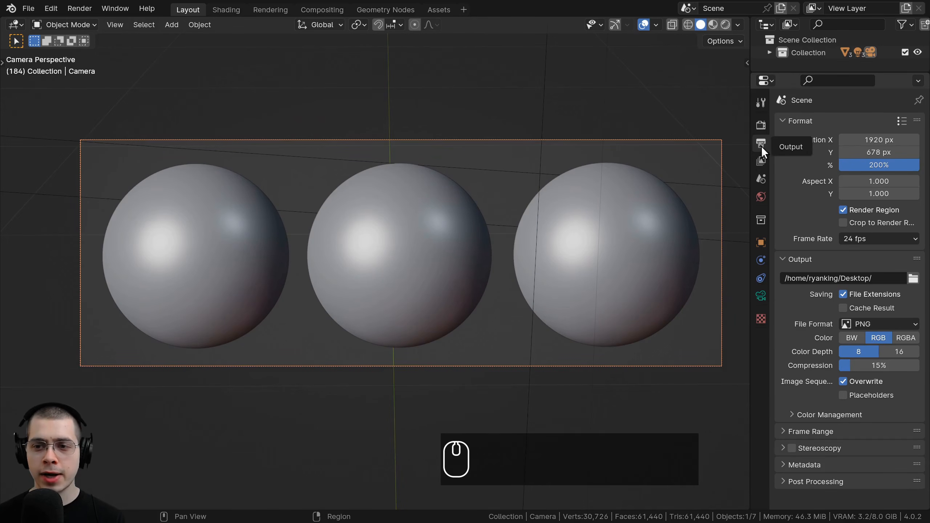
pyautogui.moveTo(884, 141); pyautogui.dragTo(902, 154)
pyautogui.rightClick(893, 141)
pyautogui.rightClick(903, 153)
pyautogui.scroll(-1, 566, 164)
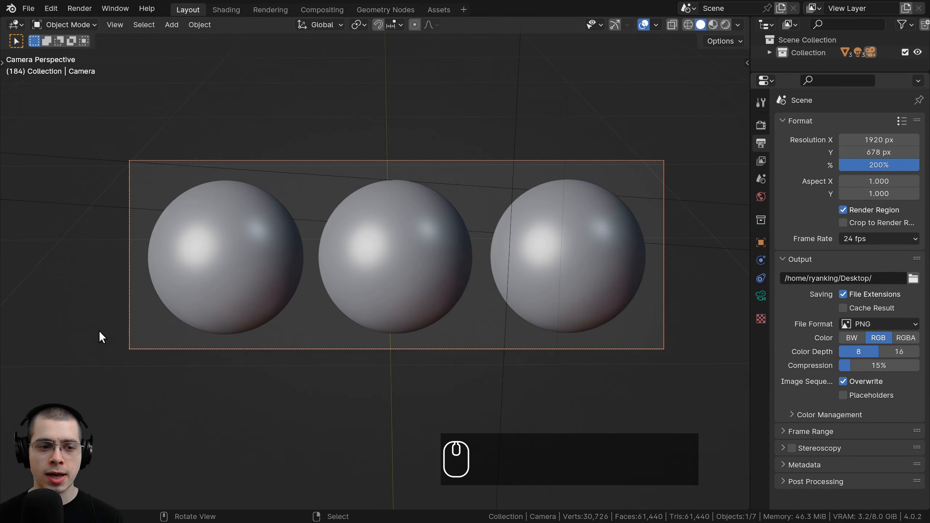
pyautogui.moveTo(429, 242)
pyautogui.keyDown('shift'); pyautogui.mouseDown(button='middle')
pyautogui.moveTo(427, 249)
pyautogui.moveTo(425, 237)
pyautogui.mouseUp(button='middle'); pyautogui.keyUp('shift')
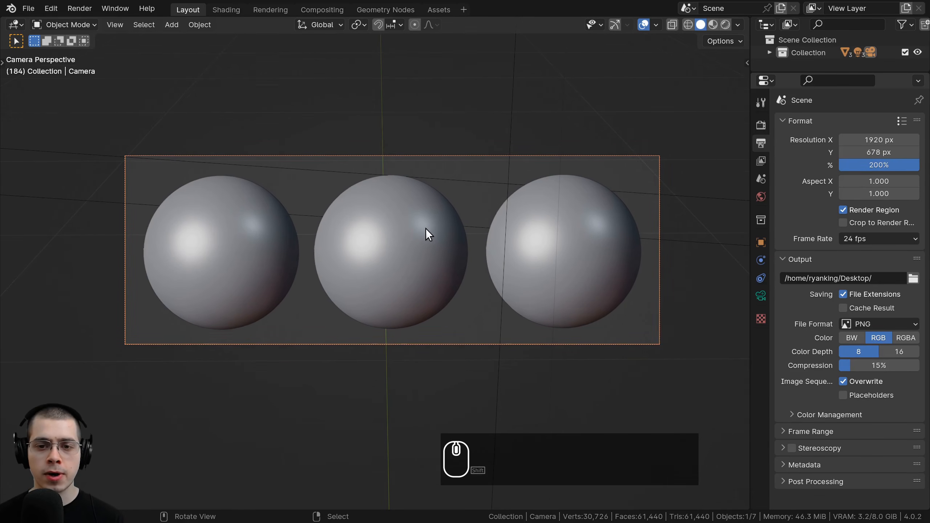
# Select the three area lights around the spheres and examine the light types that can be added.
pyautogui.rightClick(350, 189)
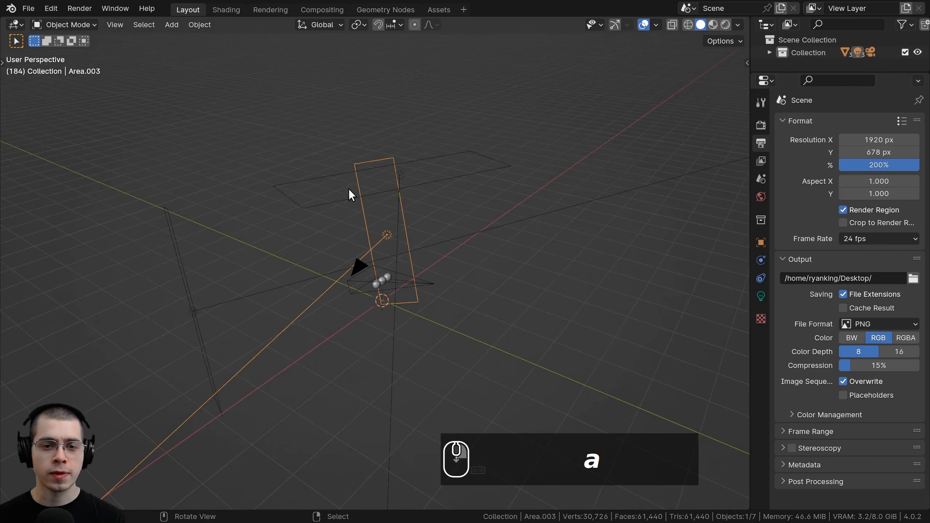
pyautogui.moveTo(348, 189); pyautogui.dragTo(386, 154, button='middle')
pyautogui.keyDown('shift'); pyautogui.rightClick(387, 159); pyautogui.keyUp('shift')
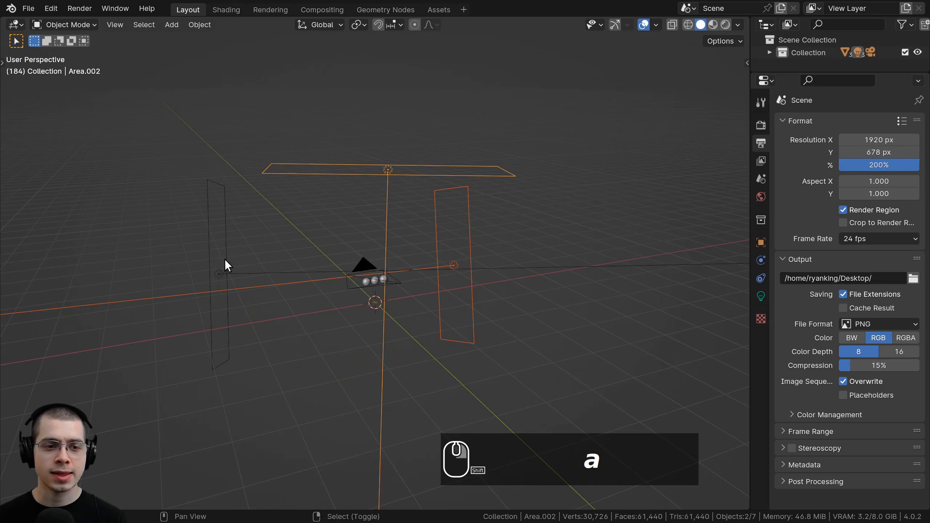
pyautogui.keyDown('shift'); pyautogui.rightClick(225, 260); pyautogui.keyUp('shift')
pyautogui.moveTo(253, 269); pyautogui.dragTo(341, 217, button='middle')
pyautogui.press('a')
pyautogui.hotkey('shift', 'a')
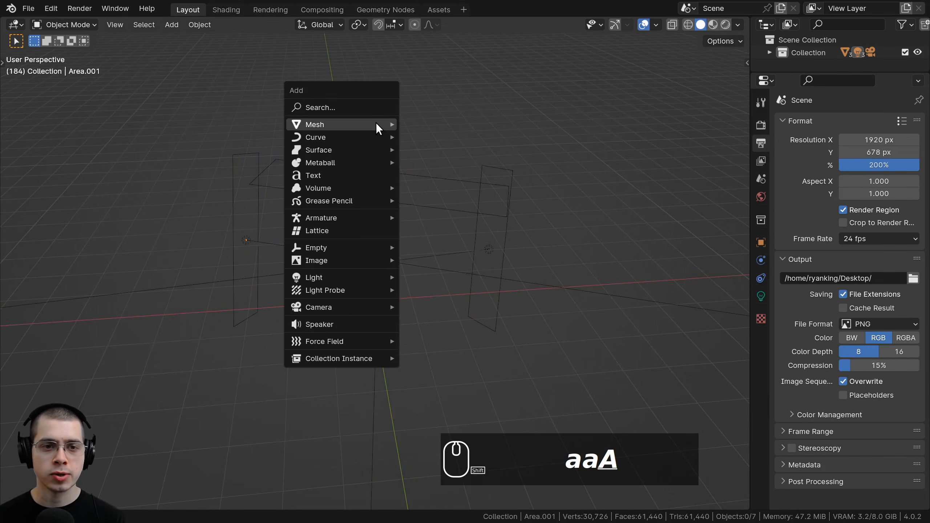
pyautogui.moveTo(311, 277)
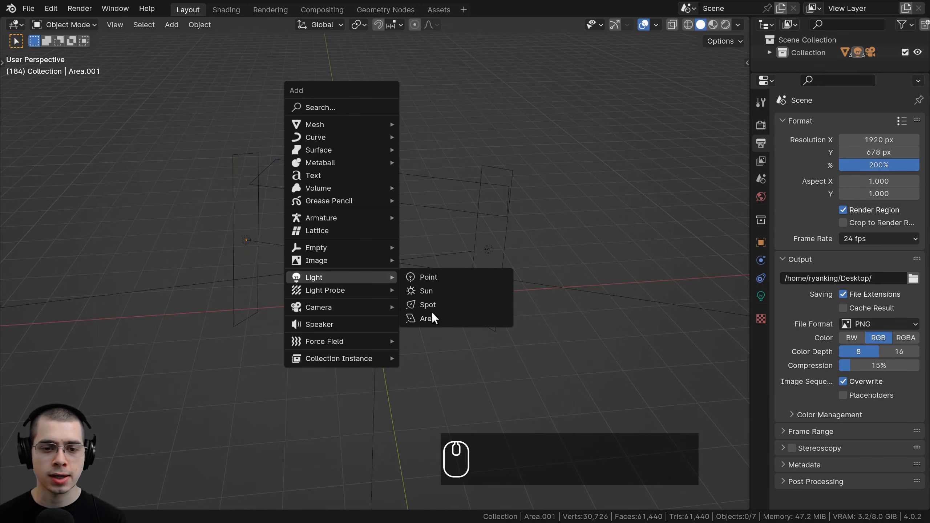
# Select the area light above the spheres and examine its color, power, shape and size settings.
pyautogui.click(383, 184)
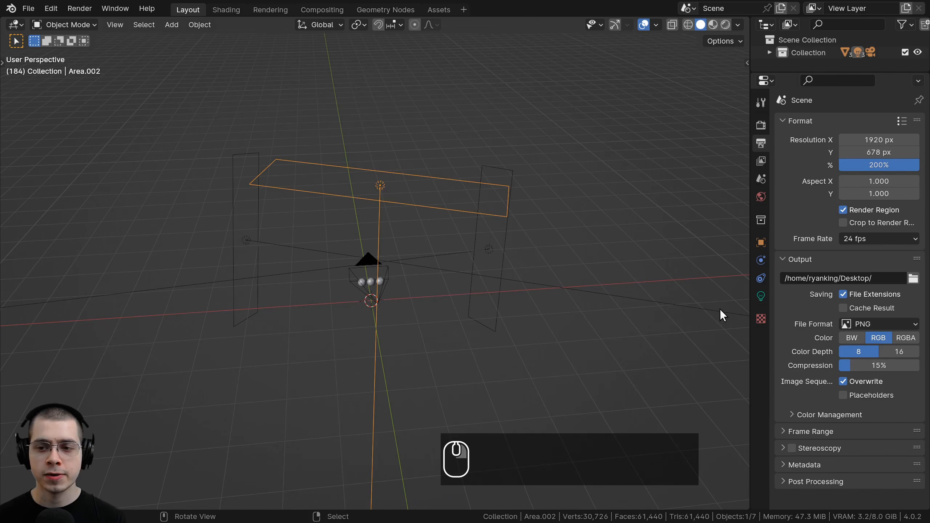
pyautogui.click(757, 299)
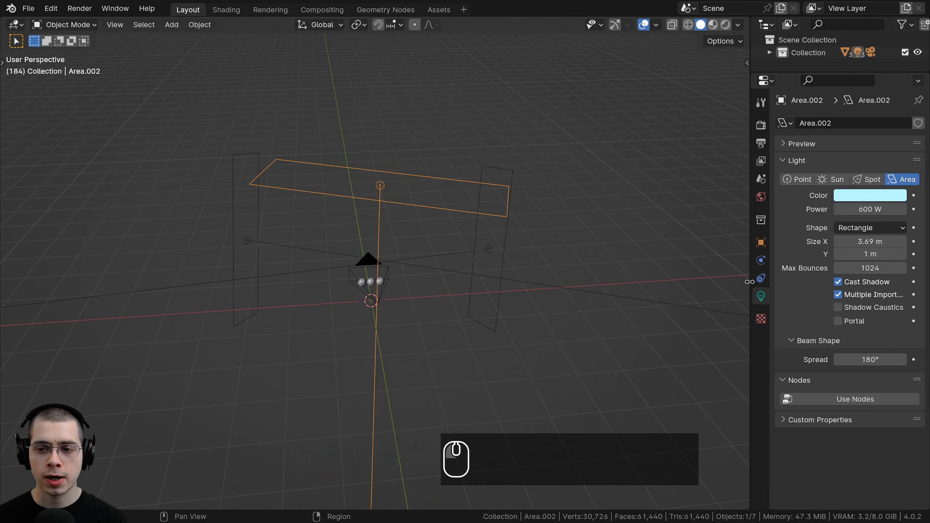
pyautogui.moveTo(750, 298); pyautogui.dragTo(709, 298)
pyautogui.moveTo(454, 209); pyautogui.dragTo(476, 201, button='middle')
pyautogui.press('g')
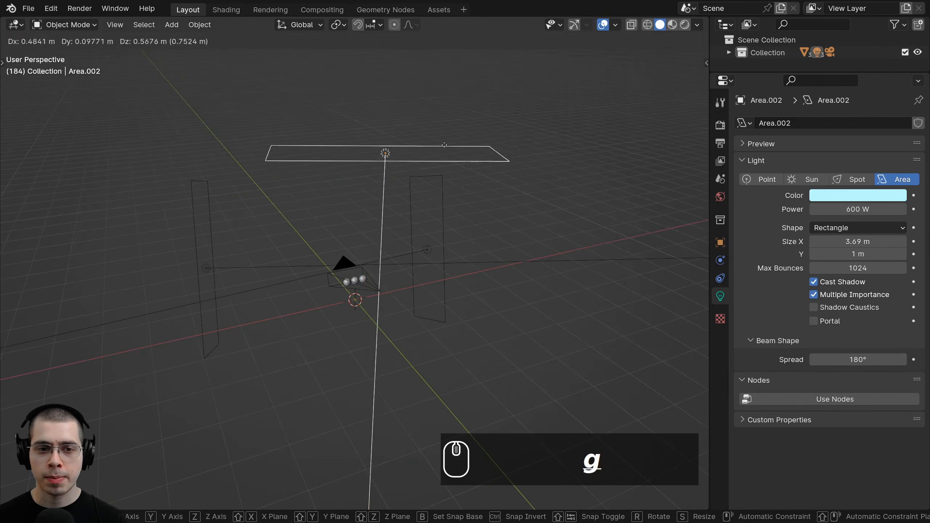
pyautogui.rightClick(495, 173)
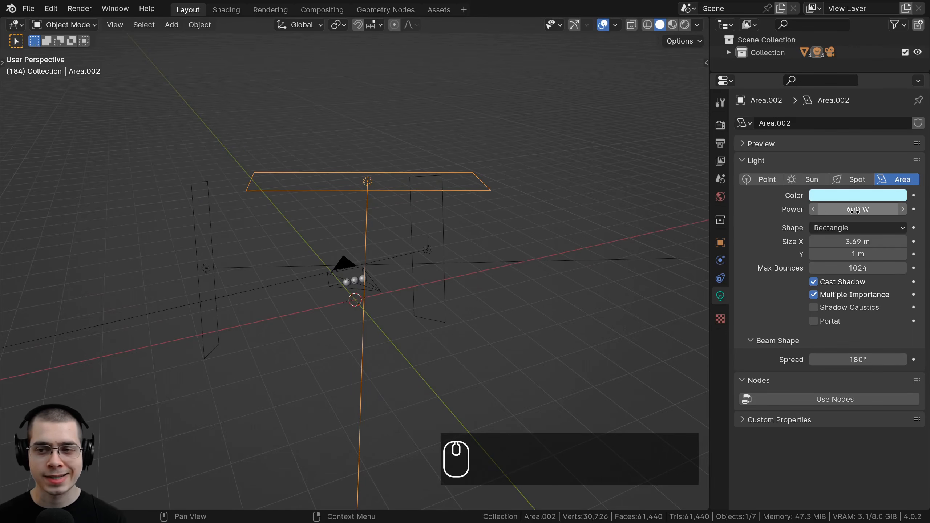
pyautogui.click(841, 197)
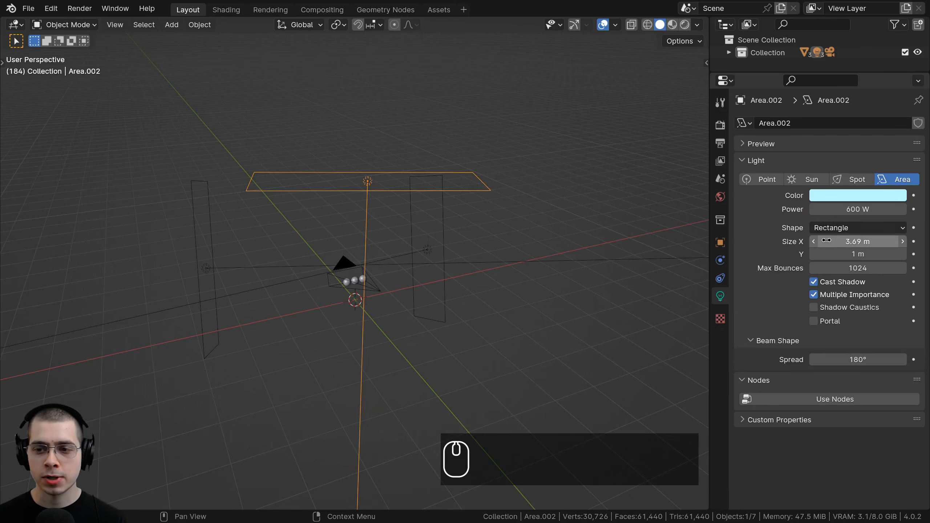
pyautogui.moveTo(829, 242)
pyautogui.mouseDown()
pyautogui.moveTo(804, 242)
pyautogui.moveTo(829, 241)
pyautogui.mouseUp()
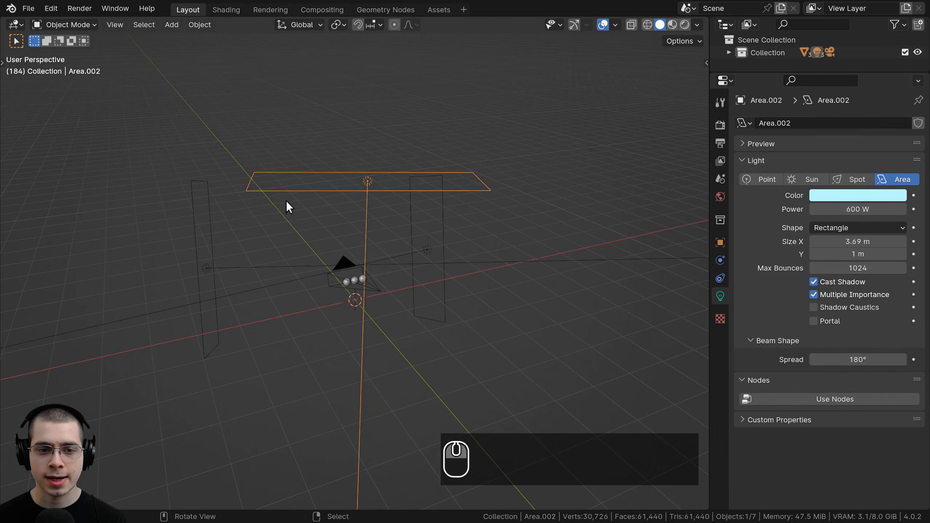
# Examine the settings and placement of the two side area lights, including the right-hand light's color.
pyautogui.moveTo(286, 201); pyautogui.dragTo(449, 176, button='middle')
pyautogui.scroll(1, 455, 181)
pyautogui.moveTo(427, 259); pyautogui.dragTo(283, 258, button='middle')
pyautogui.click(200, 271)
pyautogui.scroll(-3, 210, 262)
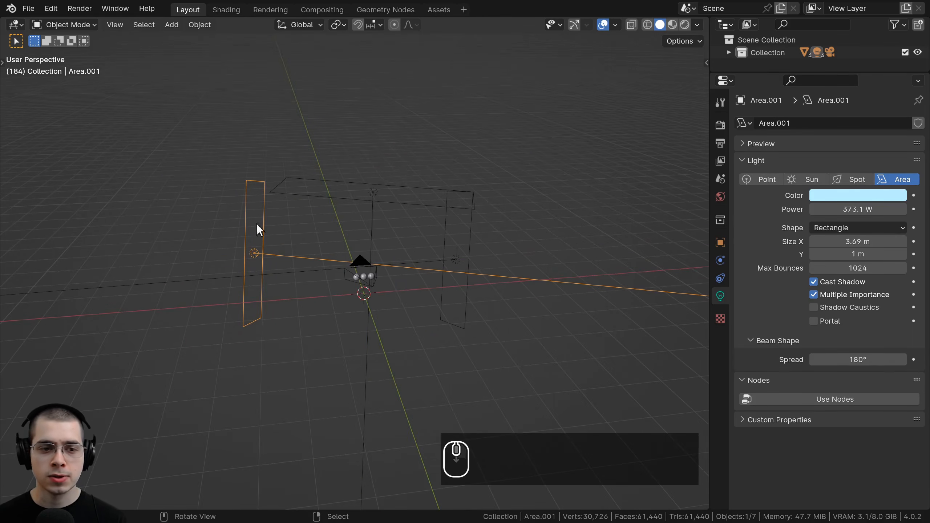
pyautogui.click(454, 260)
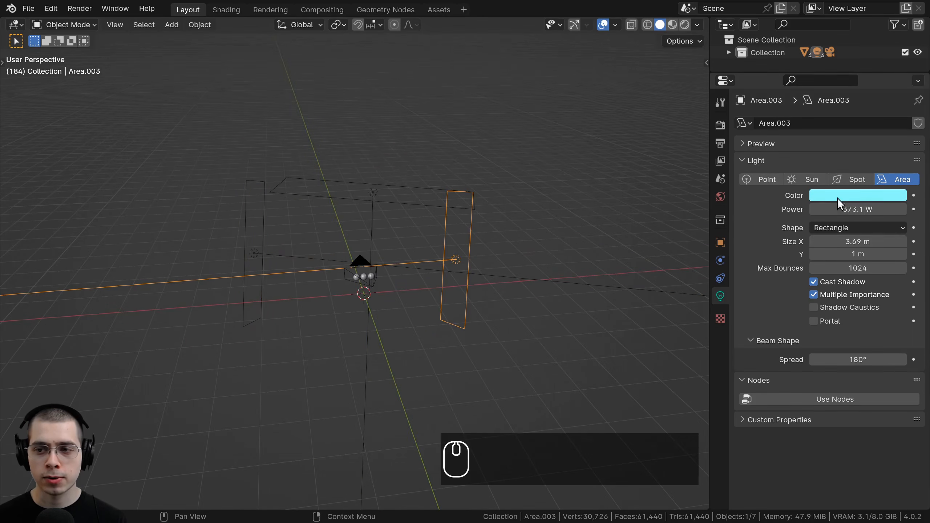
pyautogui.click(844, 202)
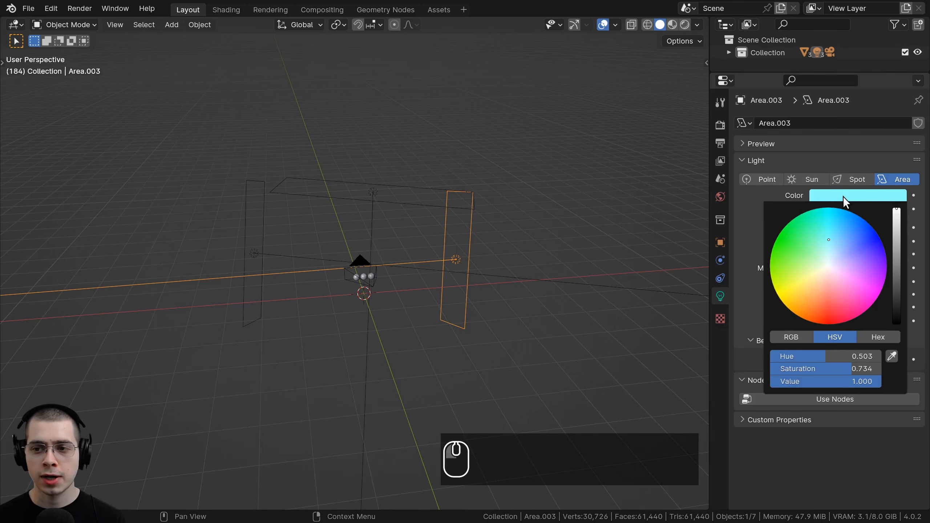
pyautogui.click(261, 238)
pyautogui.moveTo(294, 245); pyautogui.dragTo(280, 281, button='middle')
pyautogui.scroll(-2, 282, 288)
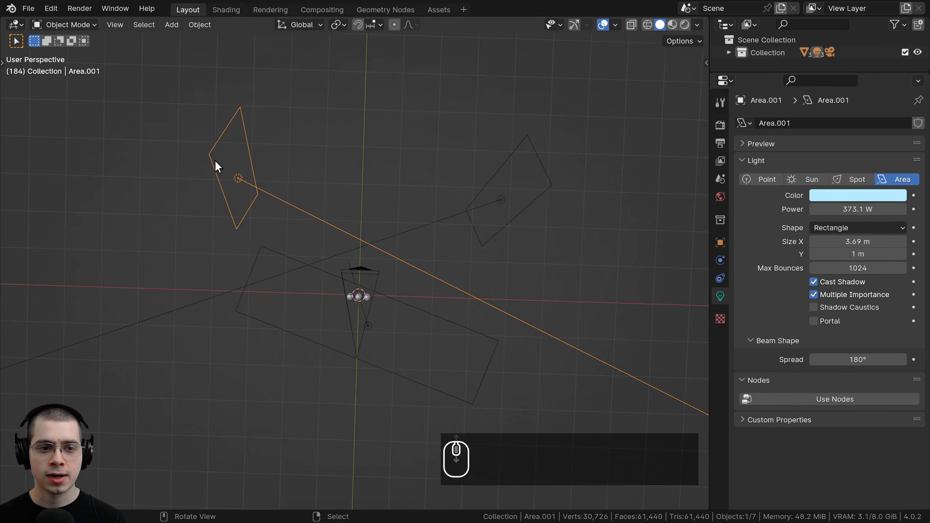
# Show the spheres through the camera in rendered shading with nothing selected.
pyautogui.moveTo(341, 253); pyautogui.dragTo(359, 203, button='middle')
pyautogui.scroll(3, 348, 222)
pyautogui.press('KP_0')
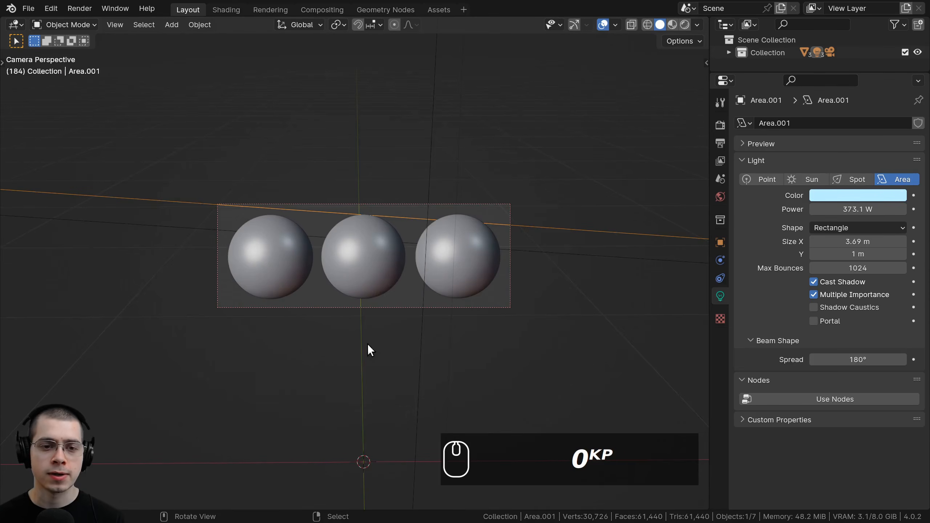
pyautogui.press('z')
pyautogui.hotkey('alt', 'a')
pyautogui.scroll(1, 445, 204)
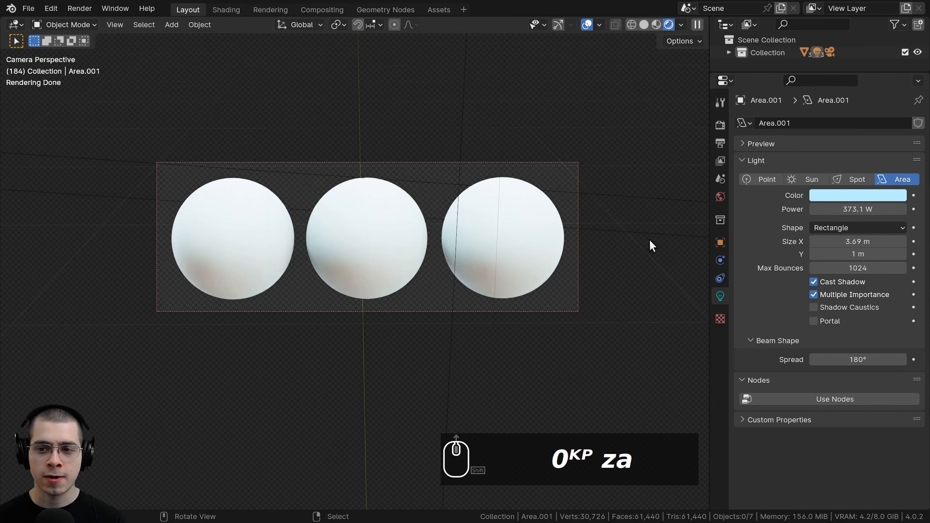
pyautogui.scroll(1, 631, 205)
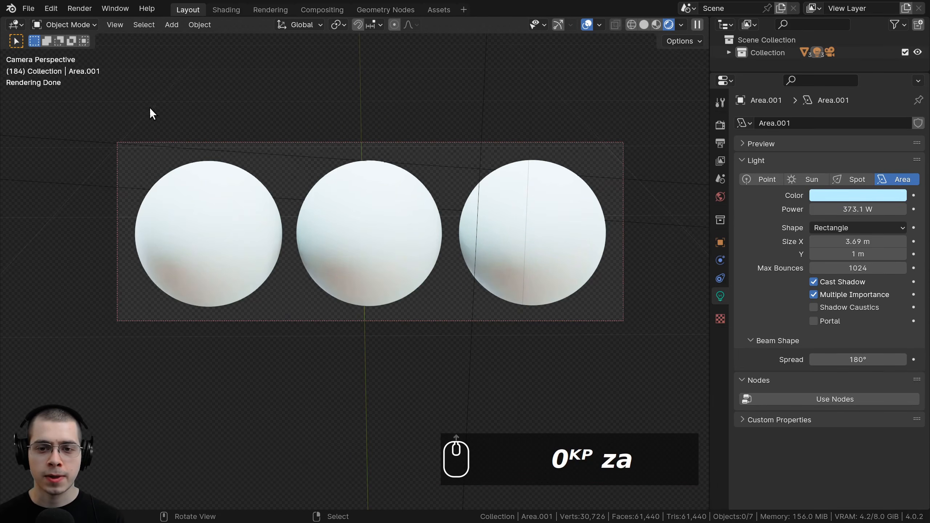
# Examine the HDRI environment texture in the world's surface settings, widening the properties area to read its full name.
pyautogui.click(724, 197)
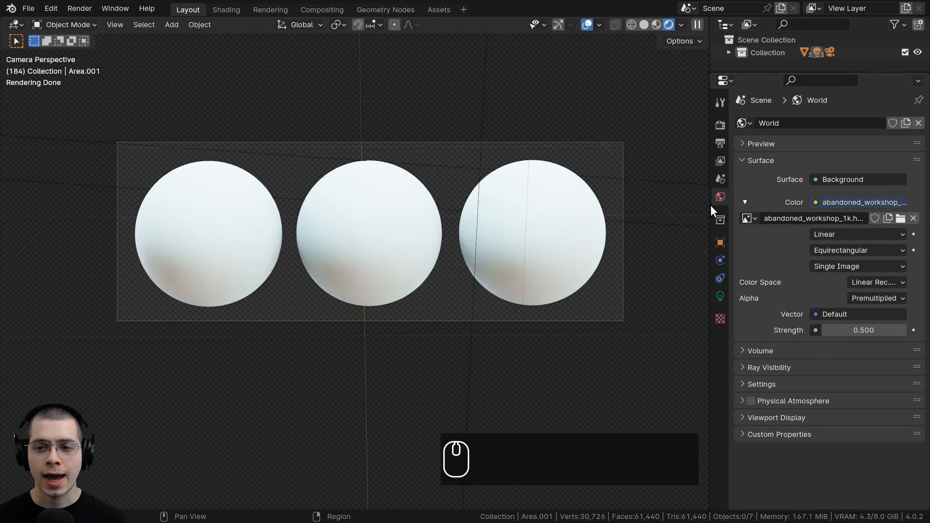
pyautogui.moveTo(711, 205); pyautogui.dragTo(640, 224)
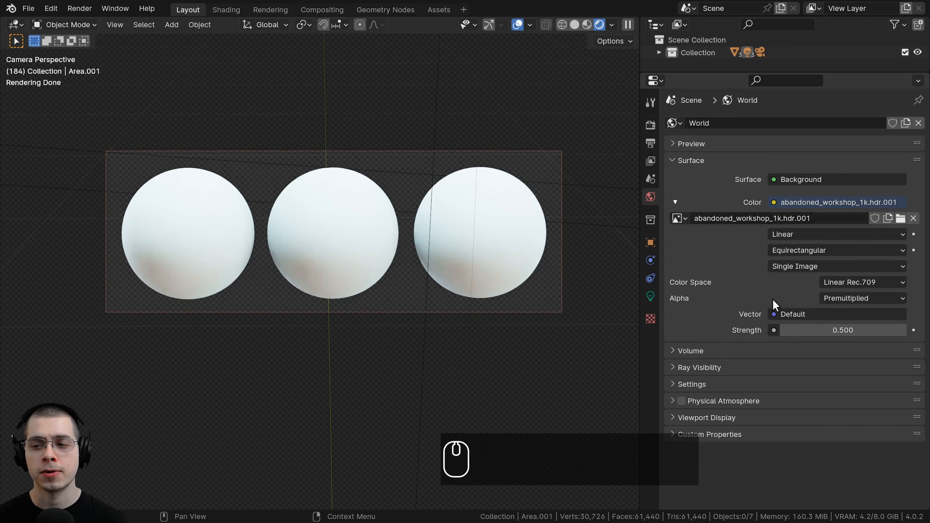
pyautogui.click(773, 218)
pyautogui.click(772, 218)
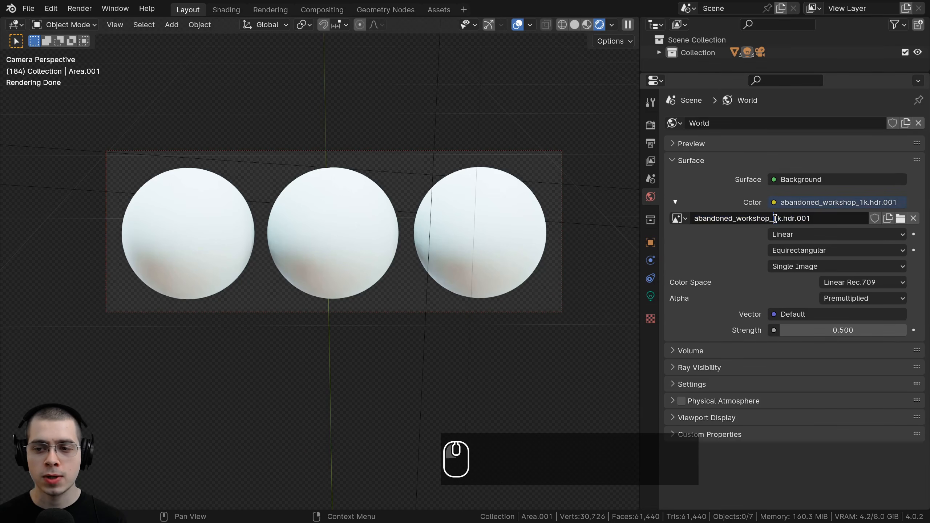
pyautogui.click(785, 218)
pyautogui.doubleClick(786, 218)
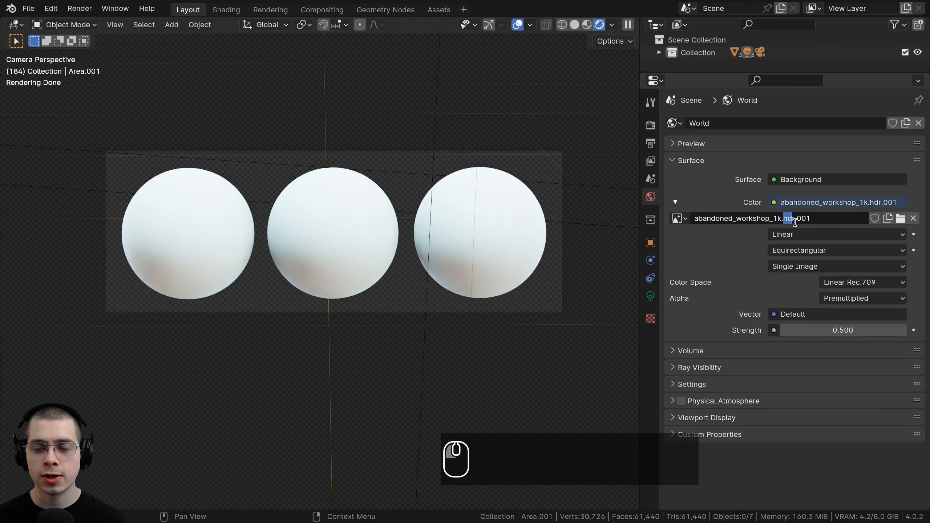
pyautogui.click(728, 255)
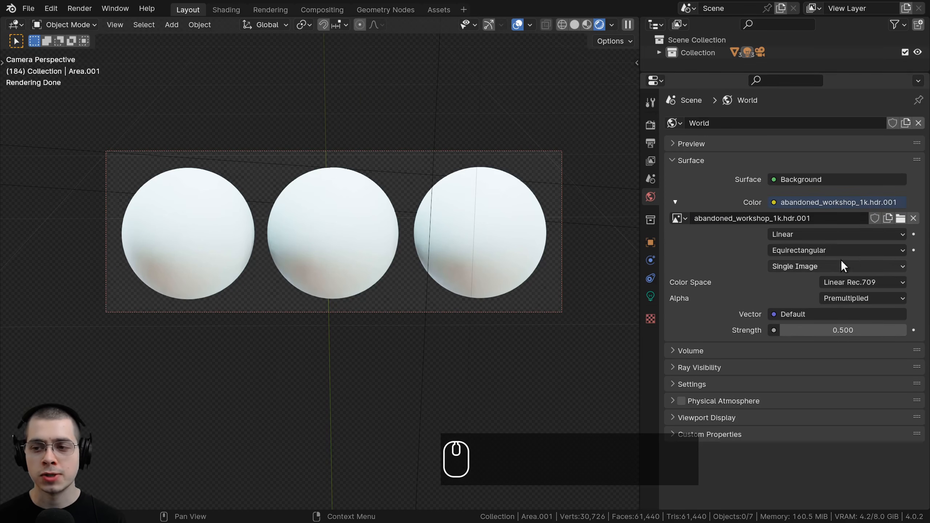
# Examine the world color's Environment Texture option and the background strength, leaving both as they are.
pyautogui.click(773, 202)
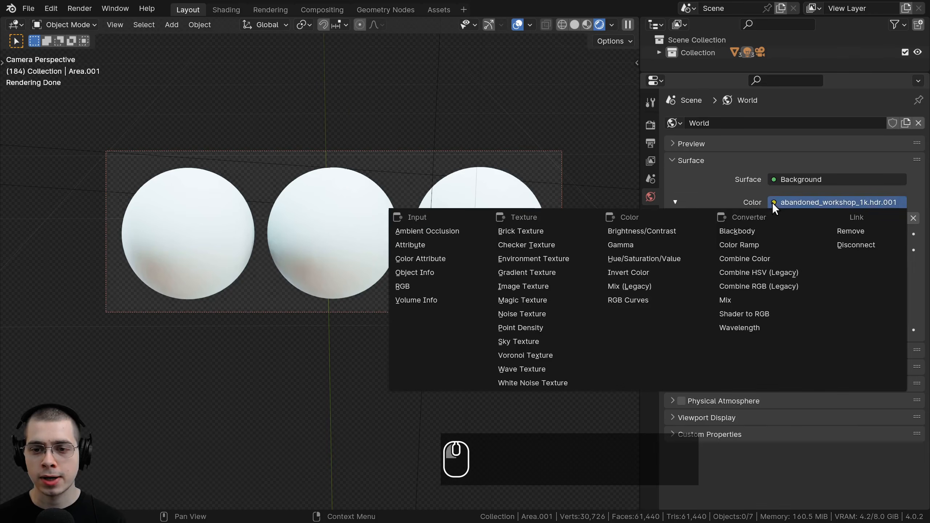
pyautogui.click(537, 258)
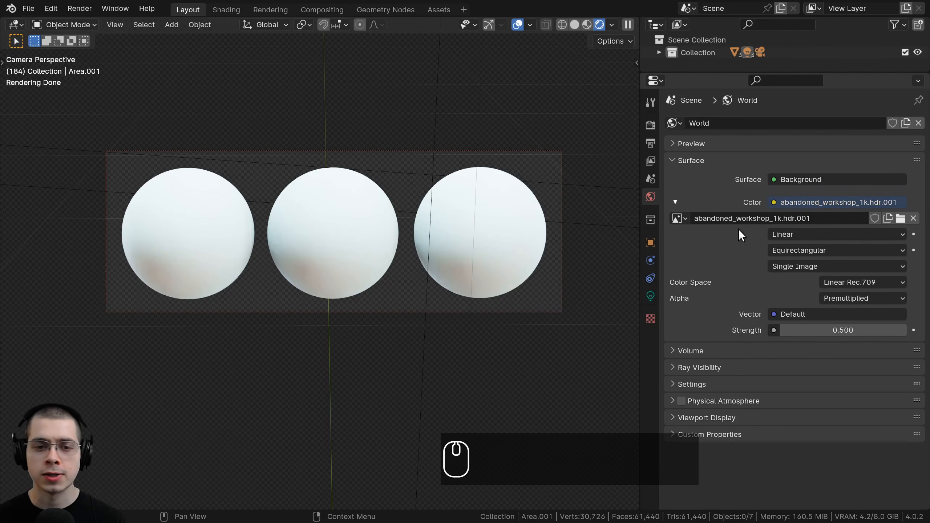
pyautogui.click(850, 332)
pyautogui.press('Return')
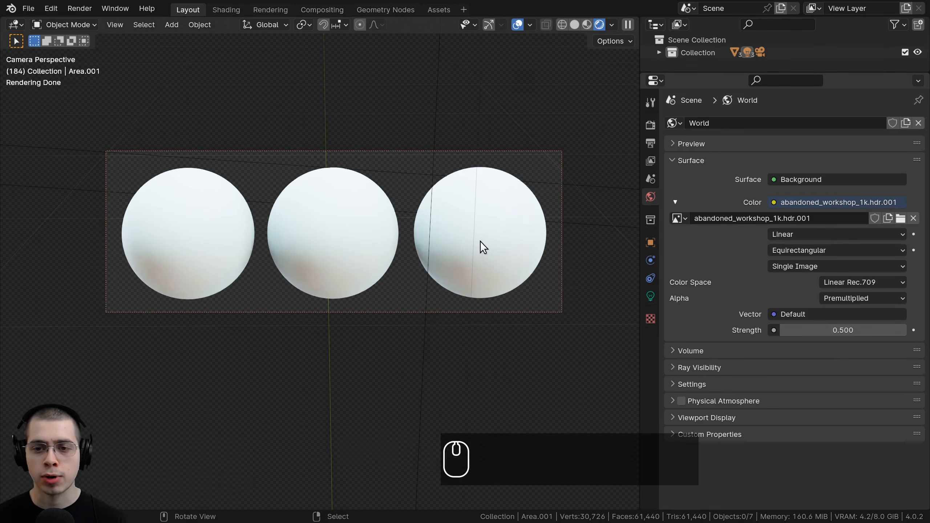
pyautogui.keyDown('shift'); pyautogui.moveTo(459, 192); pyautogui.dragTo(472, 209, button='middle'); pyautogui.keyUp('shift')
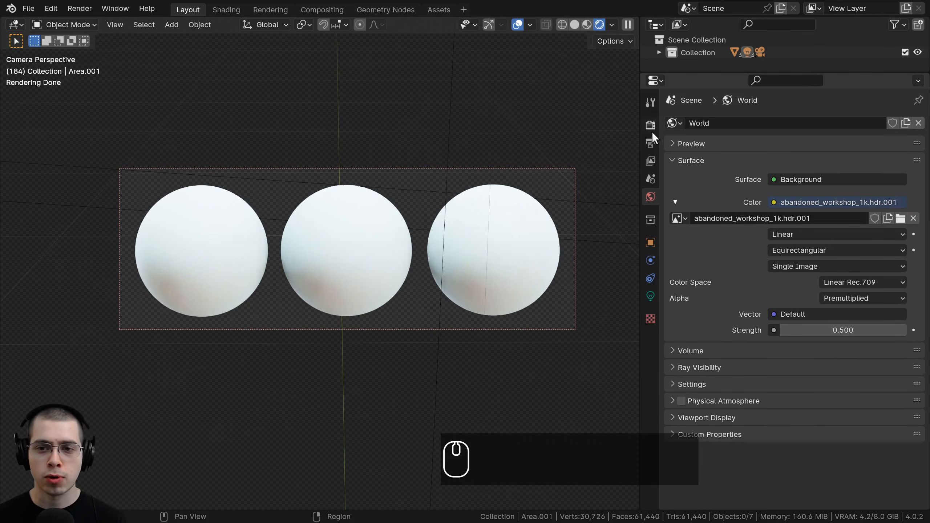
# Examine the render film's Transparent option by toggling it off and on again, then return to the camera view.
pyautogui.click(649, 141)
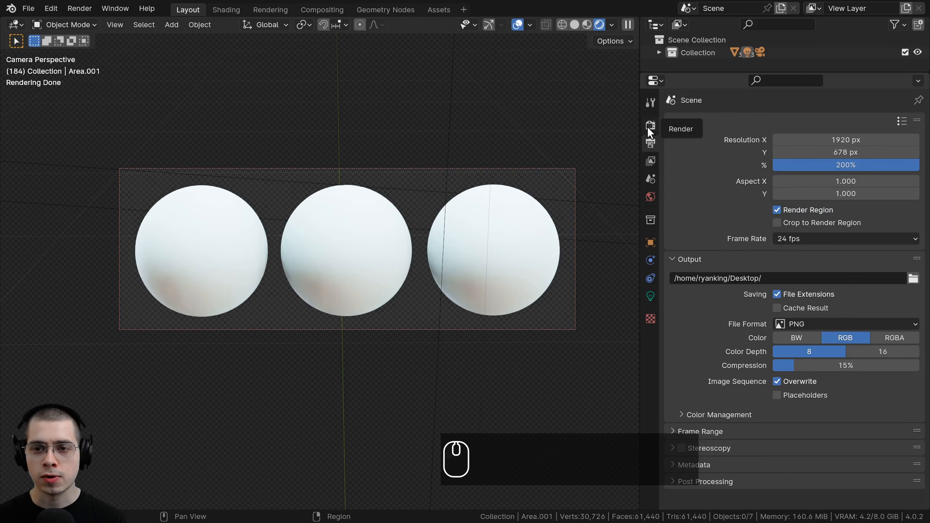
pyautogui.click(649, 127)
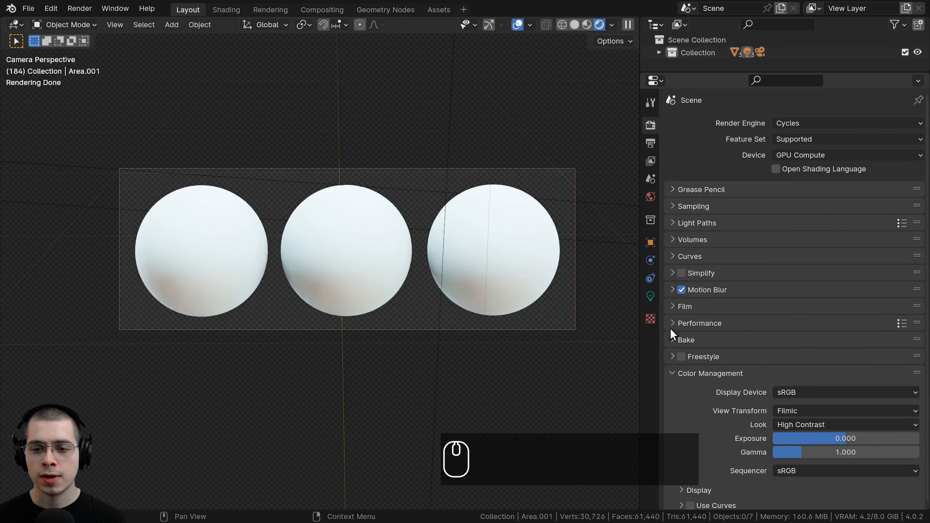
pyautogui.click(669, 306)
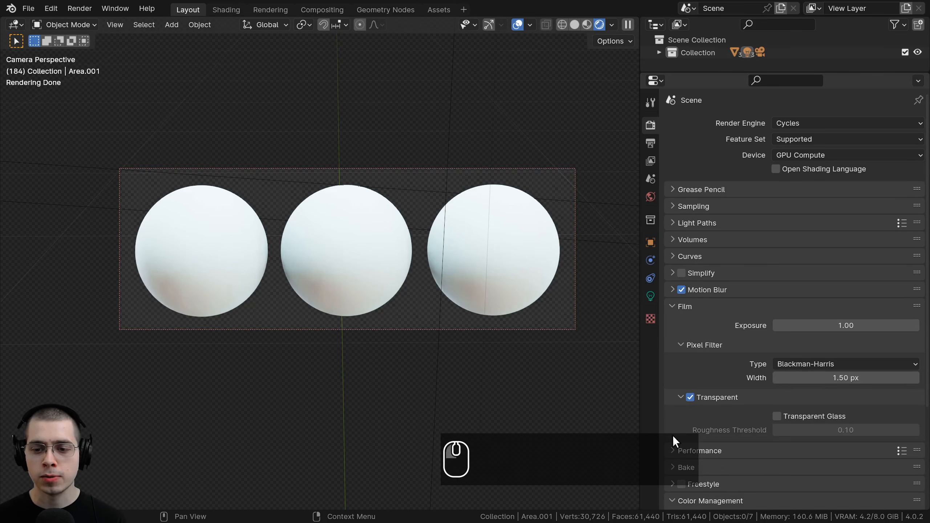
pyautogui.click(690, 397)
pyautogui.moveTo(619, 369); pyautogui.dragTo(439, 205, button='middle')
pyautogui.click(690, 397)
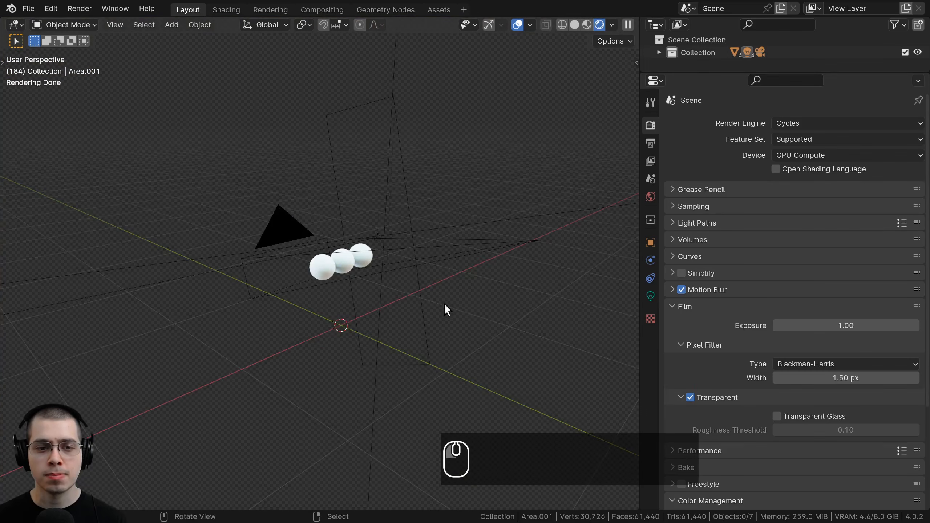
pyautogui.press('KP_0')
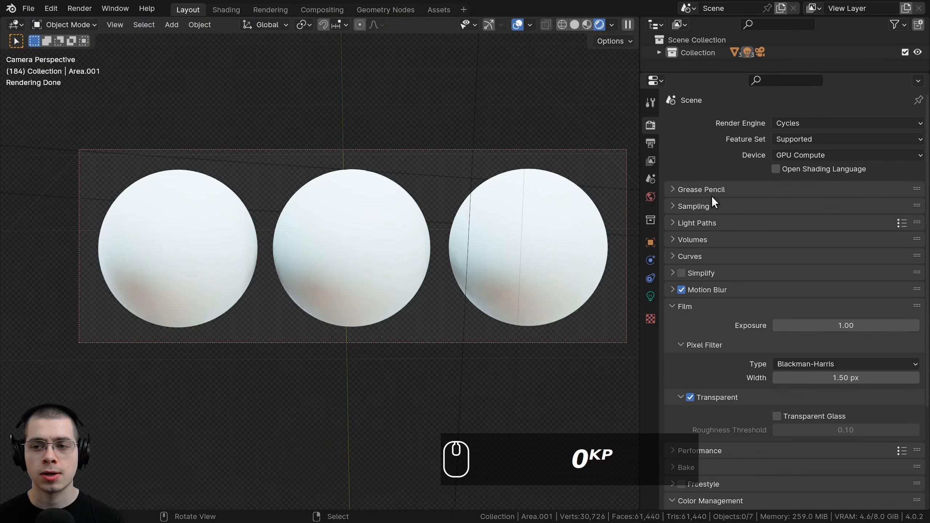
# Examine the render engine choices and the color management Look options, keeping Cycles and High Contrast.
pyautogui.click(784, 123)
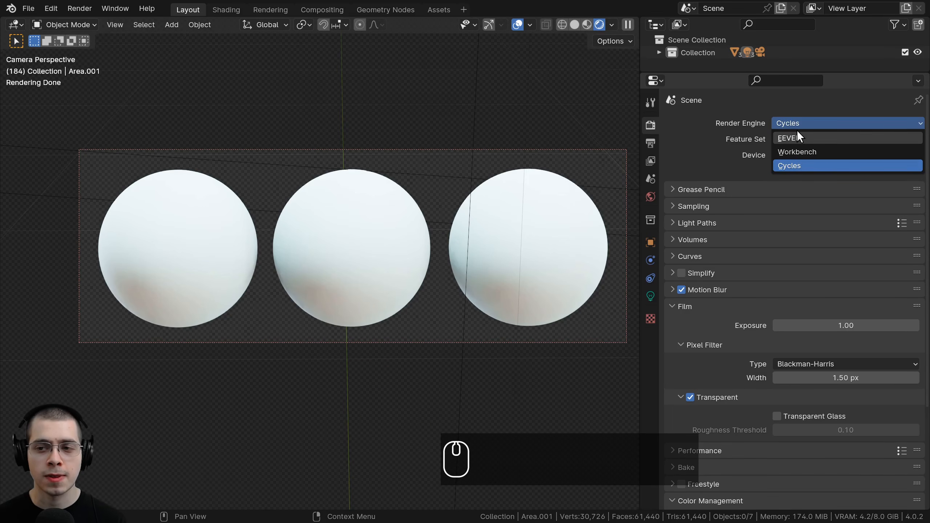
pyautogui.scroll(-5, 765, 187)
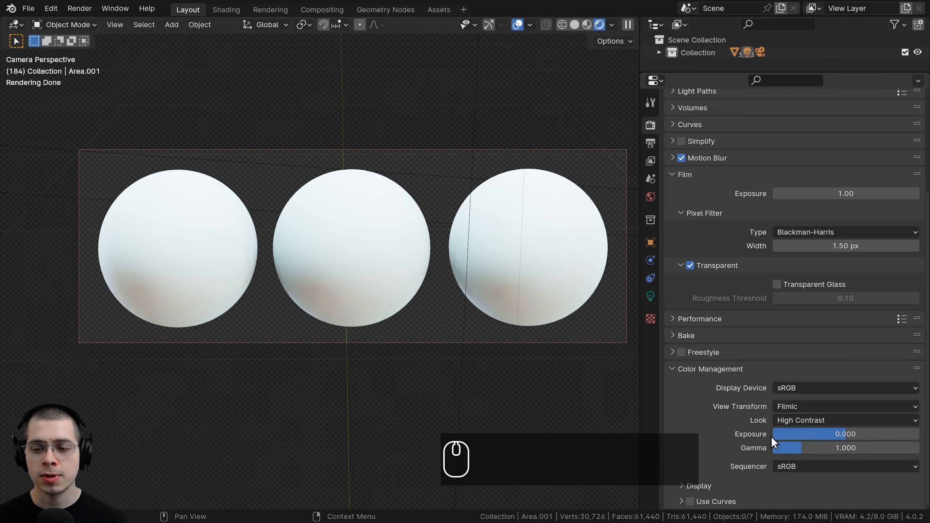
pyautogui.click(790, 417)
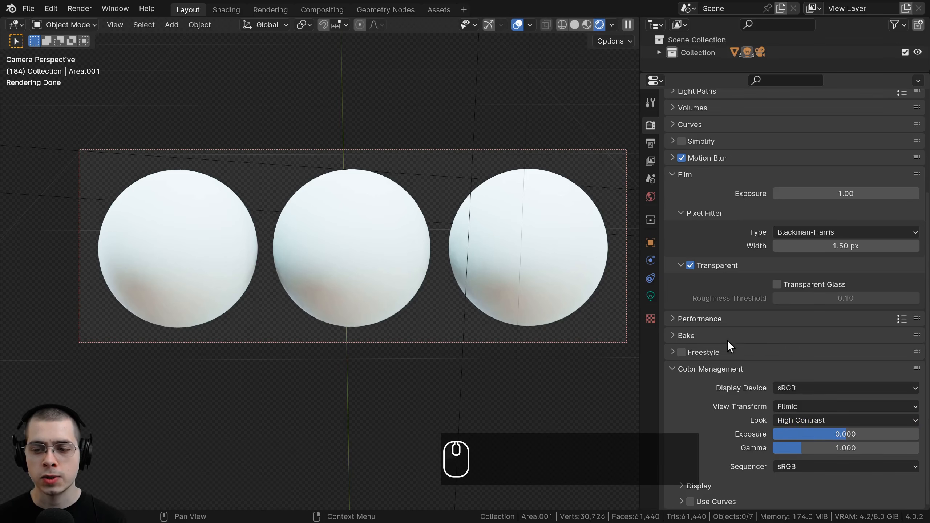
pyautogui.click(780, 422)
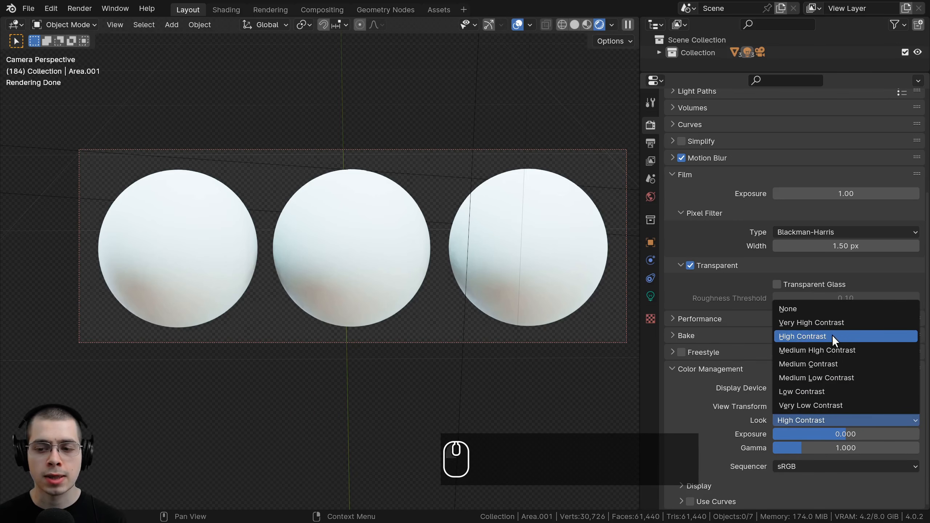
pyautogui.moveTo(467, 253)
pyautogui.keyDown('shift'); pyautogui.mouseDown(button='middle')
pyautogui.moveTo(456, 266)
pyautogui.moveTo(445, 257)
pyautogui.moveTo(454, 257)
pyautogui.mouseUp(button='middle'); pyautogui.keyUp('shift')
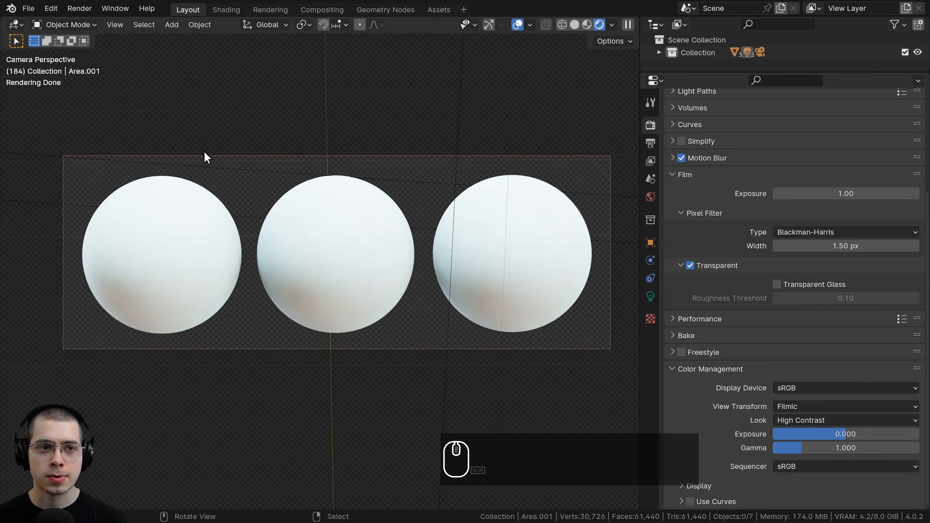
# Switch to the Shading workspace with the spheres filling the camera view and a shader editor below, its sidebar hidden.
pyautogui.click(232, 10)
pyautogui.moveTo(334, 73)
pyautogui.keyDown('shift'); pyautogui.mouseDown(button='middle')
pyautogui.moveTo(479, 81)
pyautogui.moveTo(509, 104)
pyautogui.mouseUp(button='middle'); pyautogui.keyUp('shift')
pyautogui.scroll(3, 484, 78)
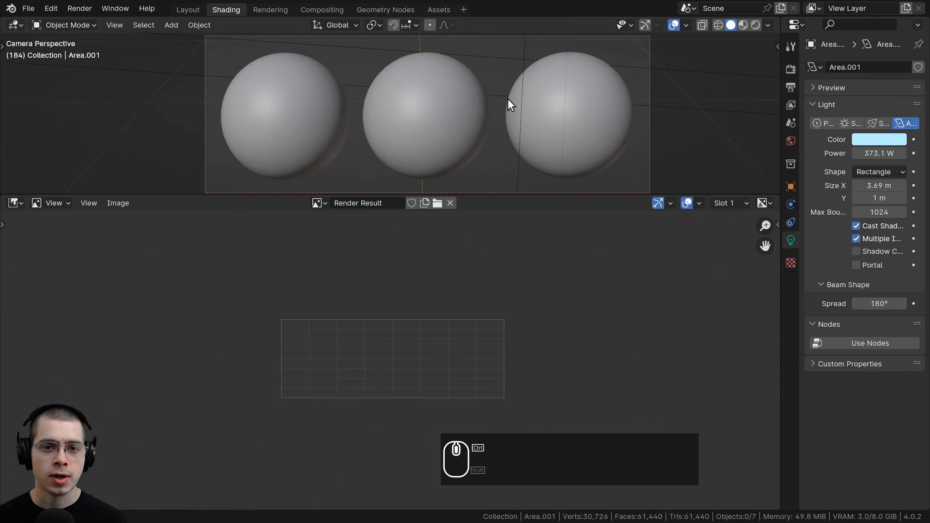
pyautogui.moveTo(267, 308); pyautogui.dragTo(301, 287, button='middle')
pyautogui.moveTo(440, 287); pyautogui.dragTo(453, 281, button='middle')
pyautogui.press('Escape')
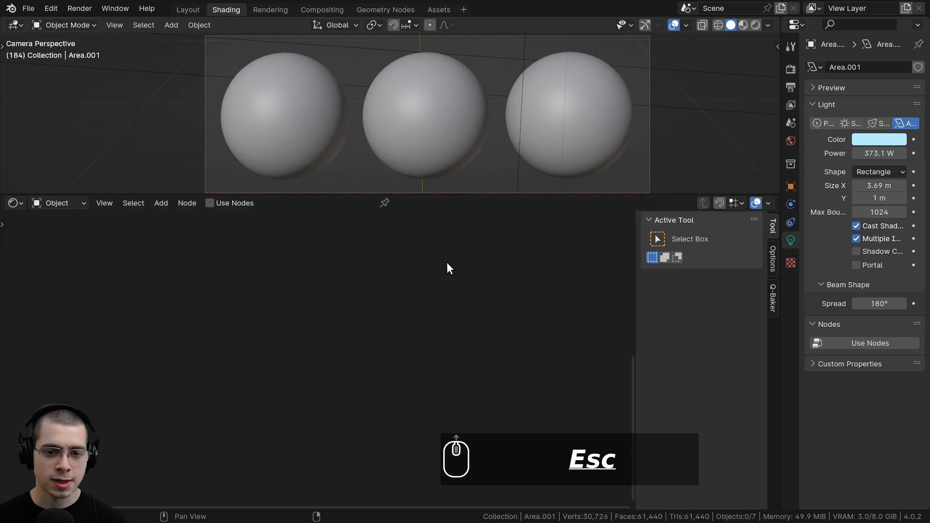
pyautogui.press('n')
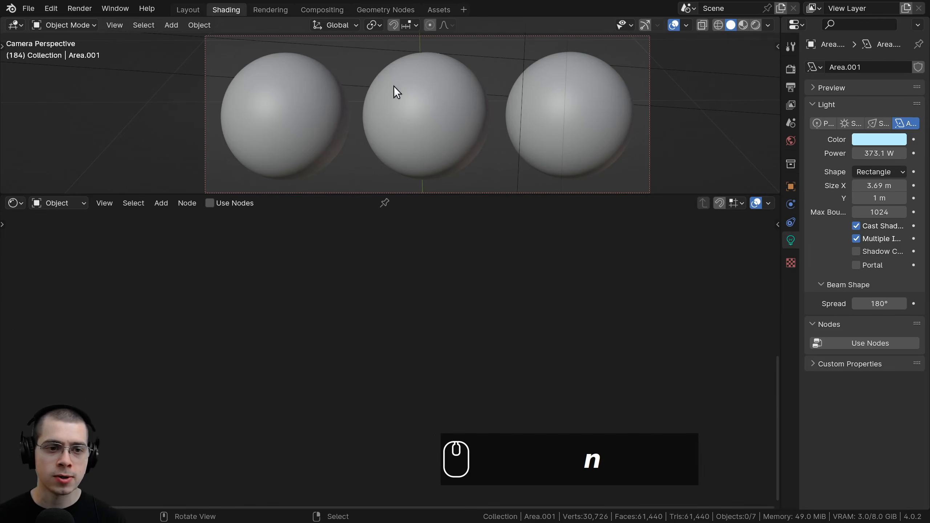
# Create a new material on the middle sphere and name it "Rock 1".
pyautogui.click(406, 100)
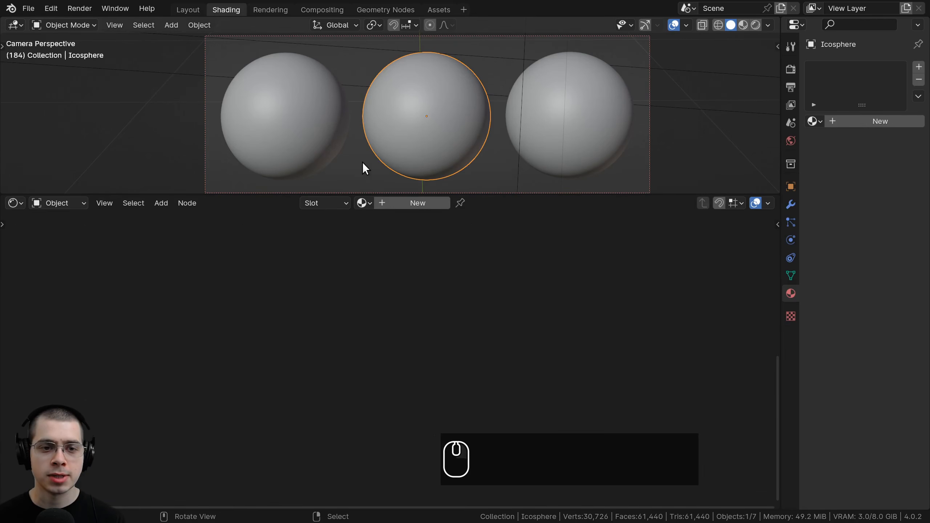
pyautogui.click(409, 203)
pyautogui.scroll(-2, 484, 256)
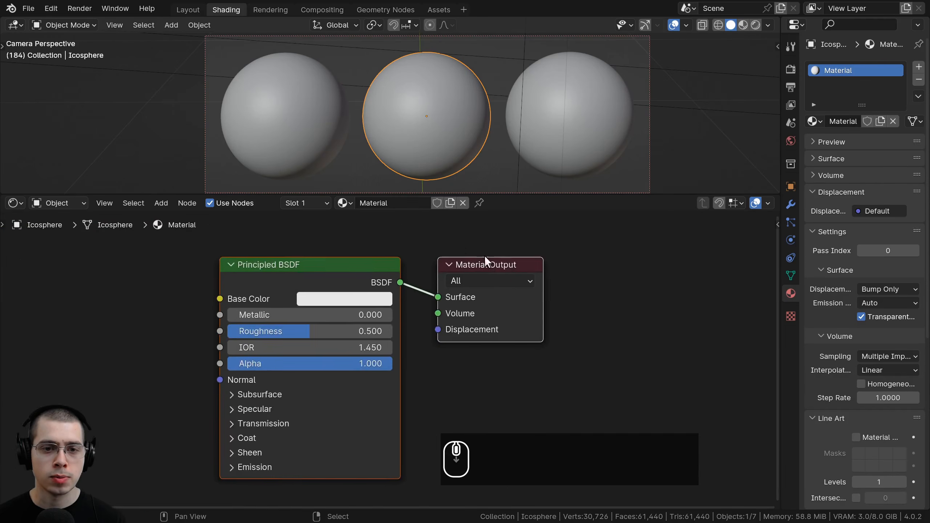
pyautogui.doubleClick(370, 204)
pyautogui.press('BackSpace')
pyautogui.write('Rock 1')
pyautogui.press('Return')
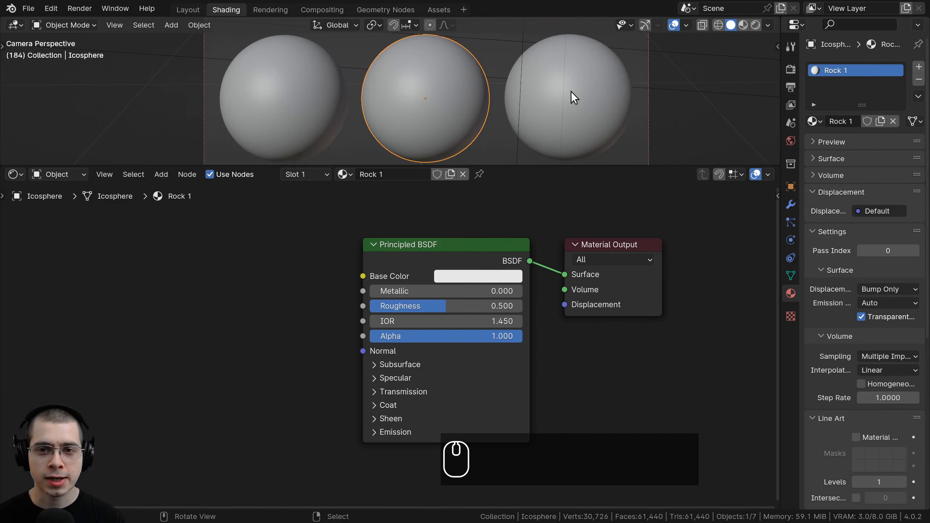
# Hide the two outer spheres and reselect the middle sphere to show its material nodes.
pyautogui.click(572, 92)
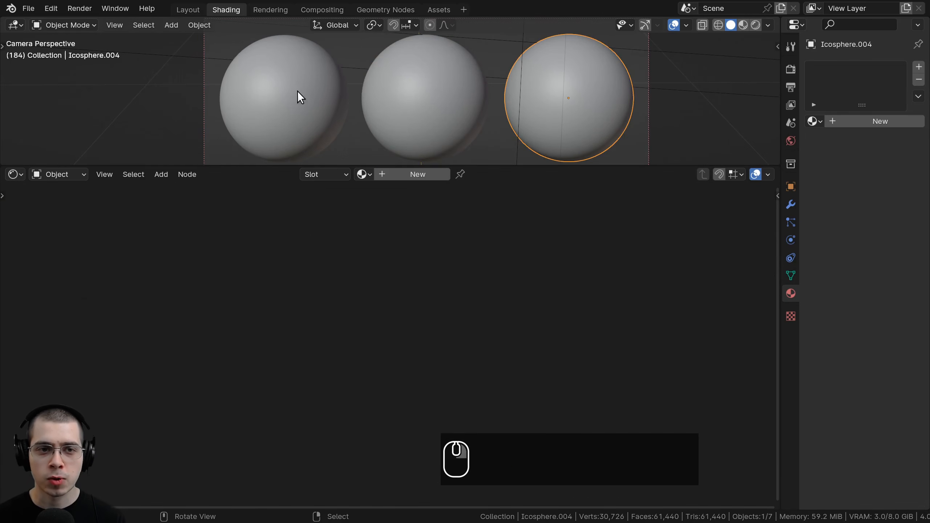
pyautogui.click(298, 91)
pyautogui.click(560, 89)
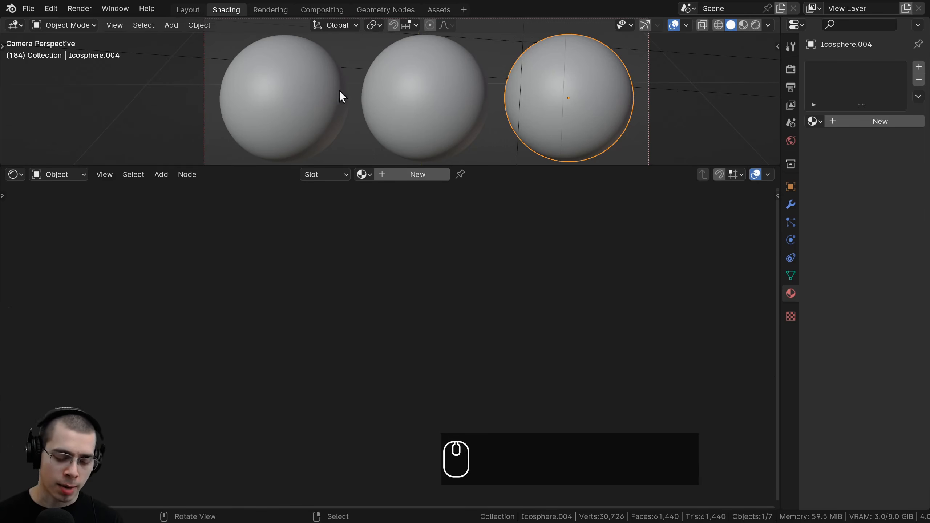
pyautogui.keyDown('shift'); pyautogui.click(298, 100); pyautogui.keyUp('shift')
pyautogui.press('h')
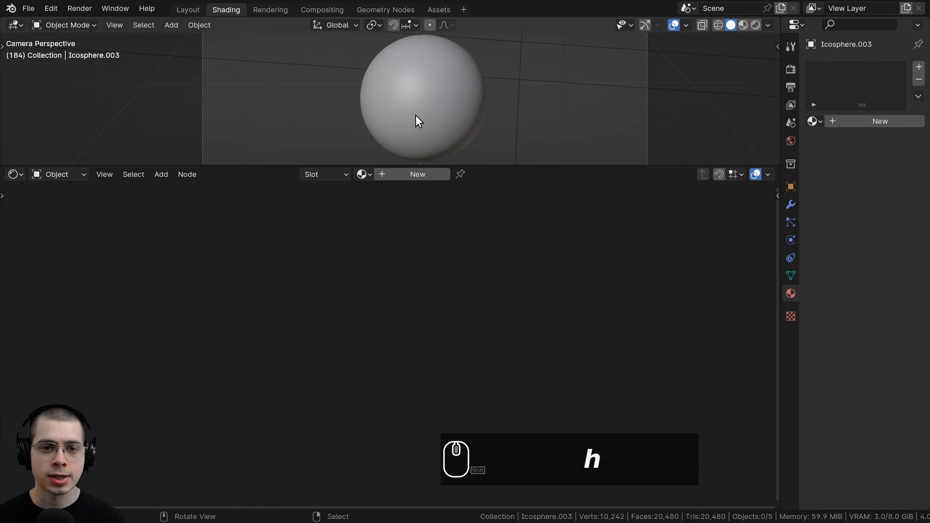
pyautogui.click(416, 115)
pyautogui.moveTo(489, 208); pyautogui.dragTo(488, 214, button='middle')
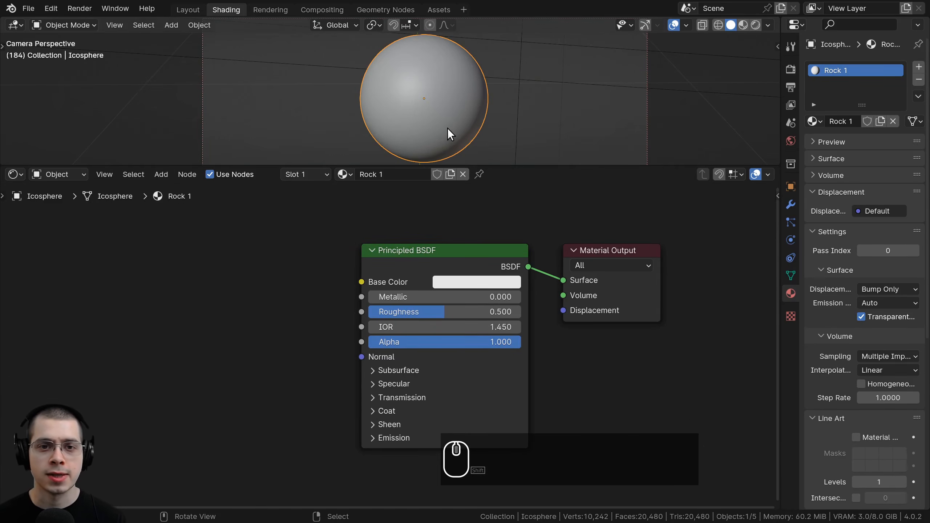
# Show the middle sphere in rendered shading in an enlarged 3D viewport, with the sphere deselected.
pyautogui.scroll(-1, 448, 129)
pyautogui.press('z')
pyautogui.click(444, 41)
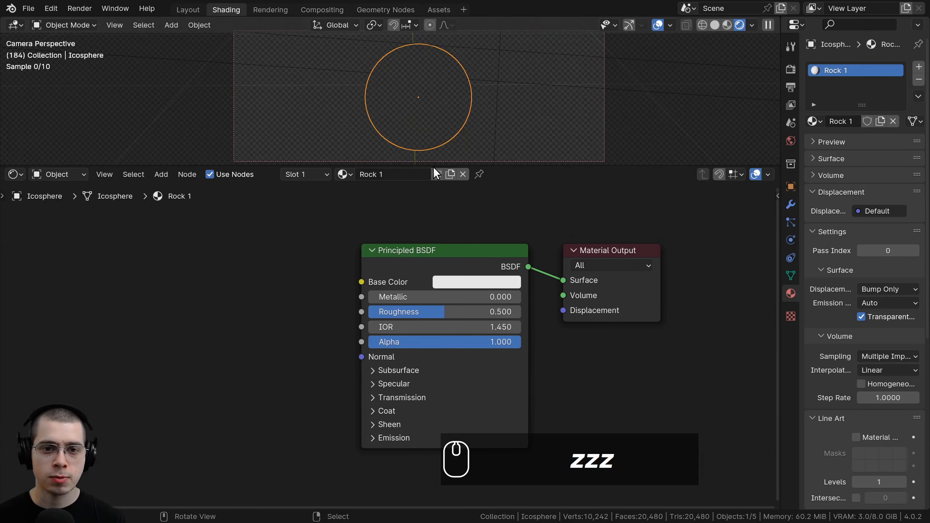
pyautogui.moveTo(433, 167); pyautogui.dragTo(434, 192)
pyautogui.scroll(2, 444, 120)
pyautogui.press('a')
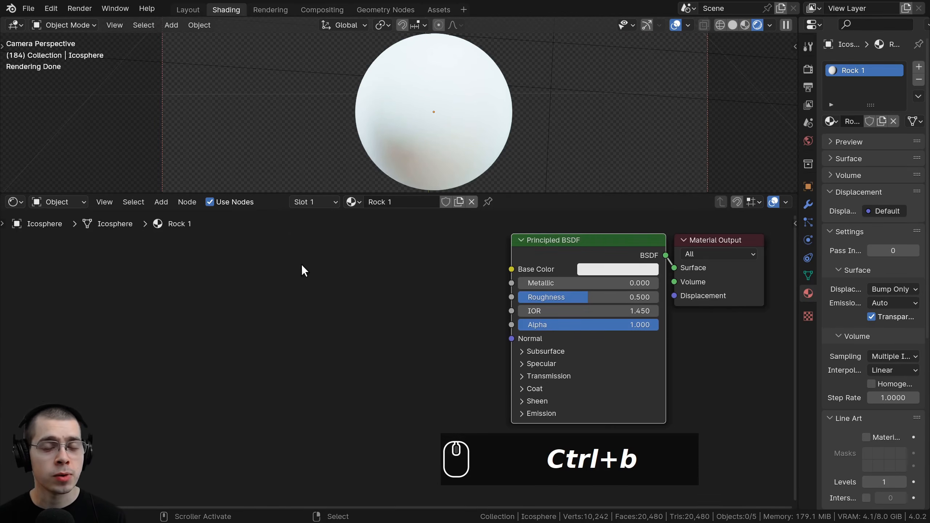
pyautogui.moveTo(300, 264); pyautogui.dragTo(297, 265, button='middle')
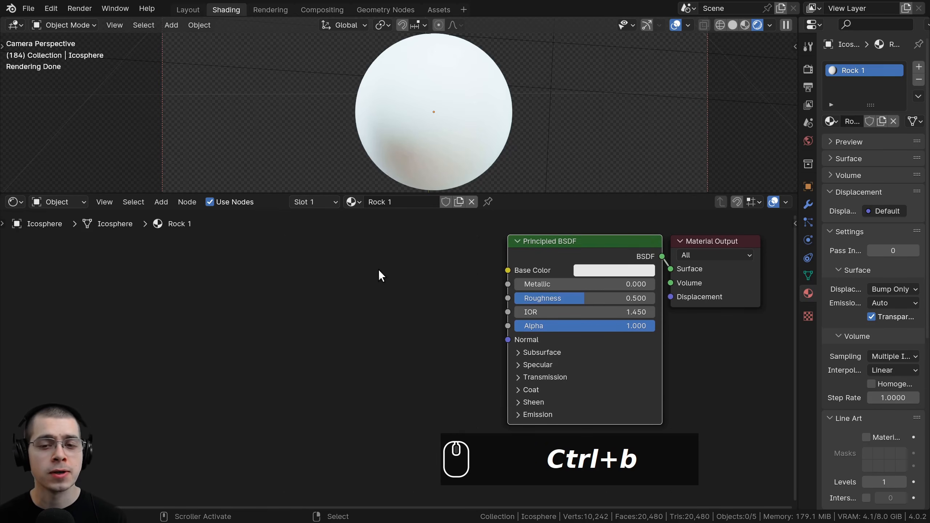
# Select the sphere, search the add-on preferences for "node", and check that the Node Wrangler add-on is enabled.
pyautogui.click(432, 123)
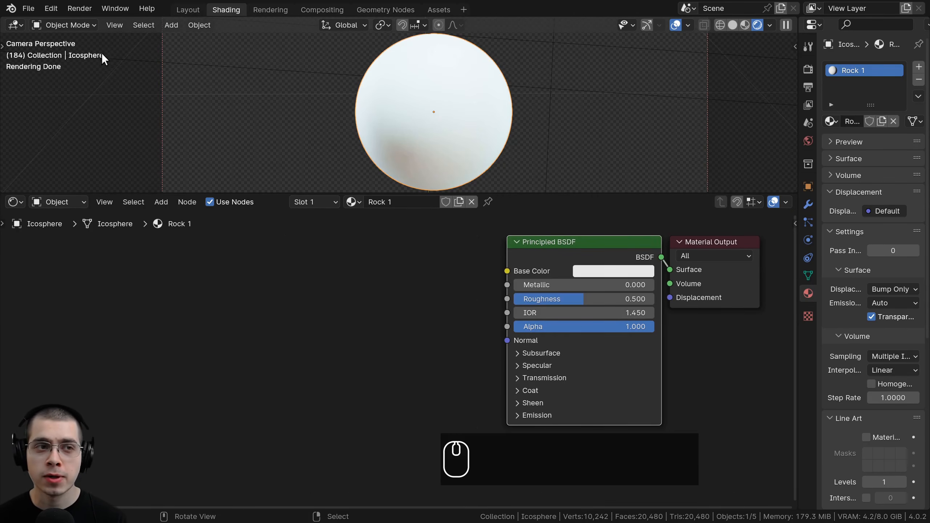
pyautogui.click(49, 8)
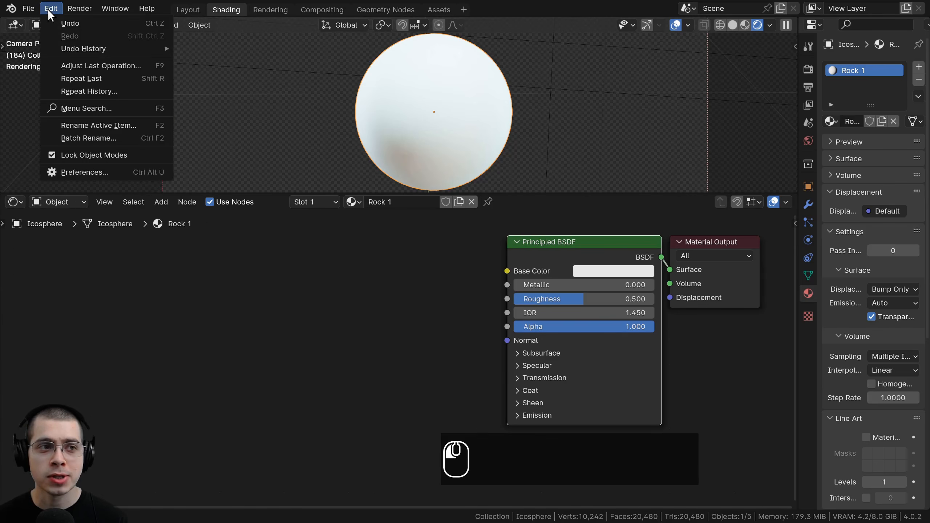
pyautogui.click(90, 172)
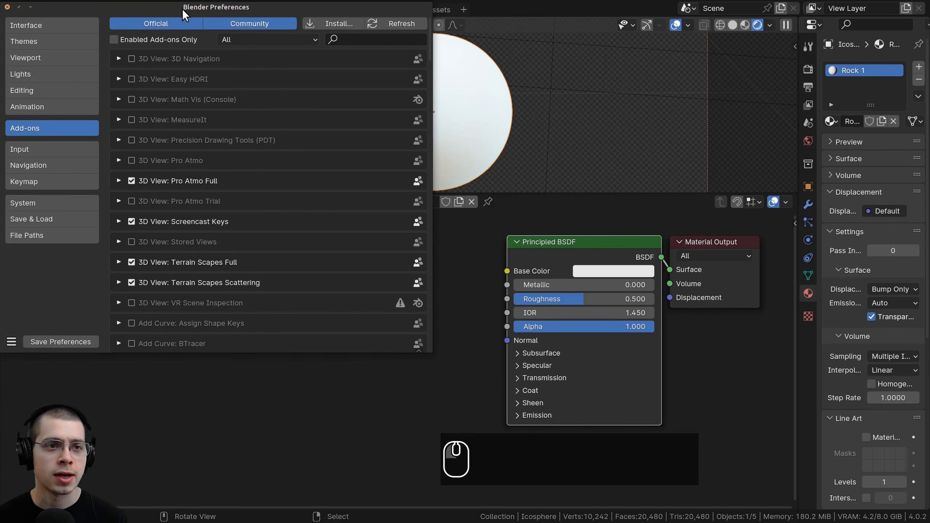
pyautogui.moveTo(181, 9); pyautogui.dragTo(346, 53)
pyautogui.click(522, 85)
pyautogui.write('node')
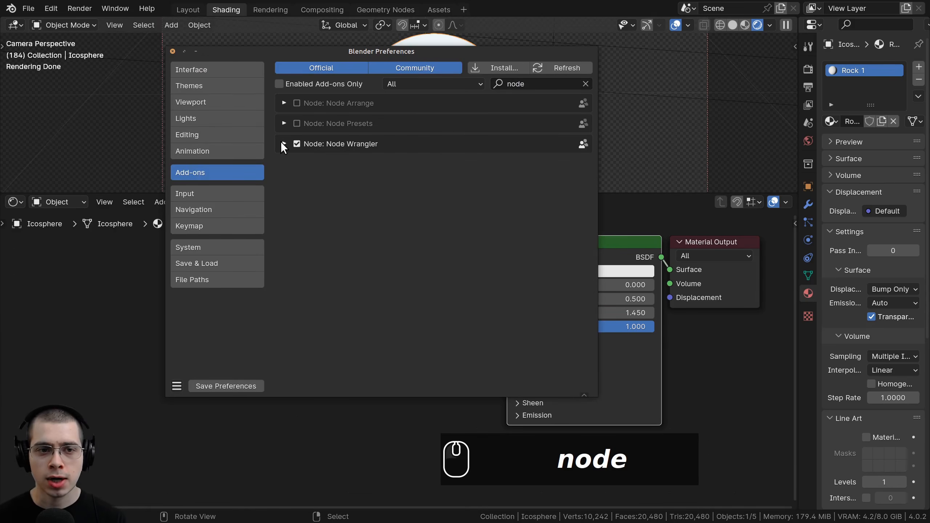
pyautogui.click(283, 143)
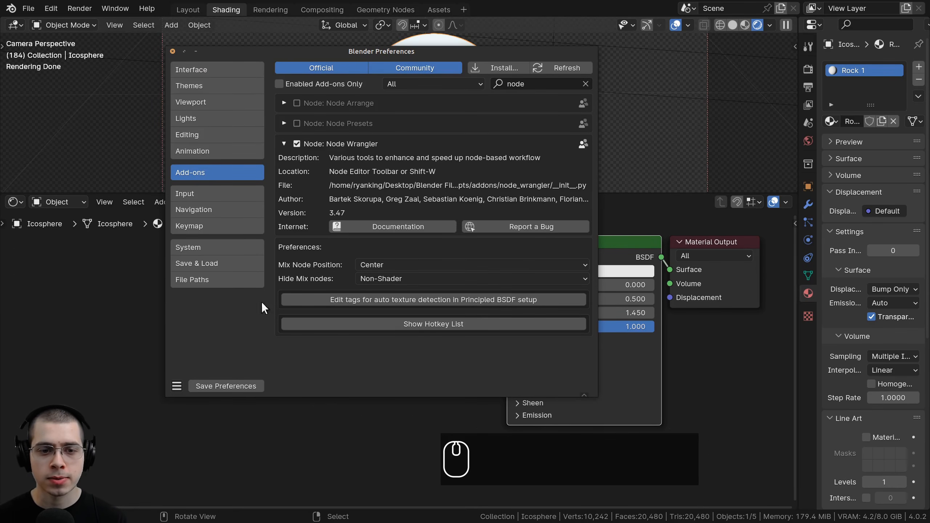
pyautogui.click(172, 51)
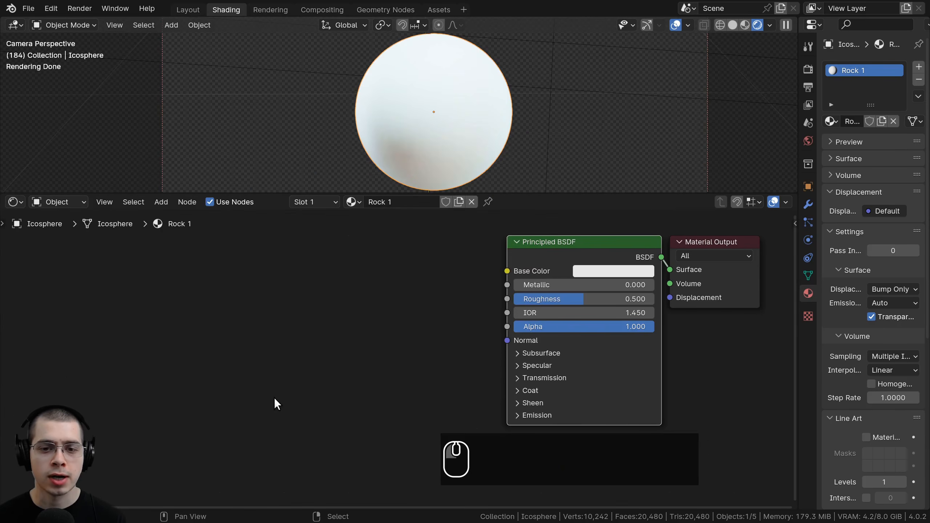
pyautogui.scroll(-1, 410, 311)
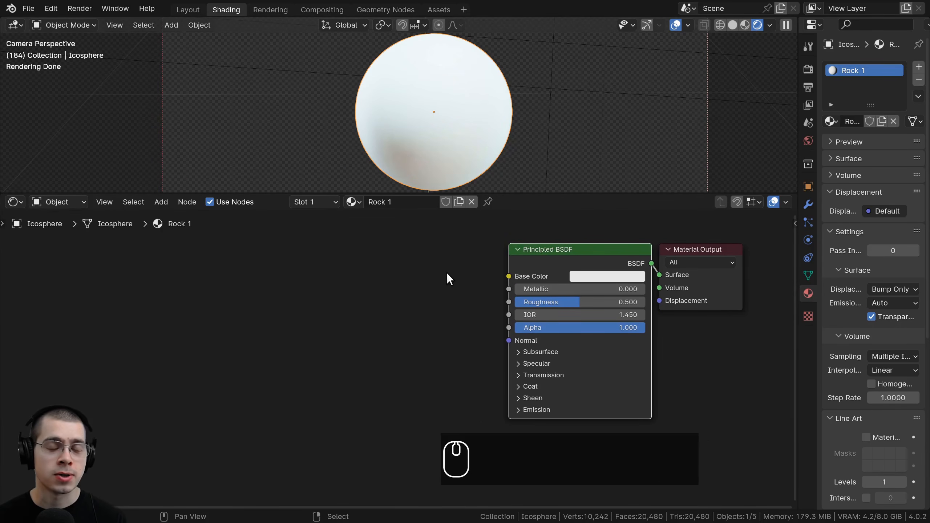
pyautogui.moveTo(417, 275); pyautogui.dragTo(421, 276, button='middle')
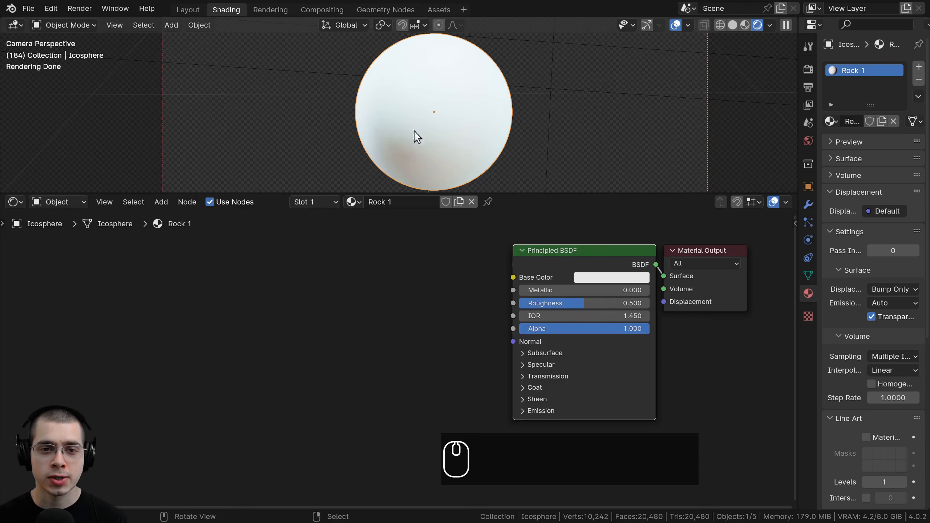
# Add a Voronoi Texture node in the empty space before the Principled BSDF node.
pyautogui.moveTo(393, 265); pyautogui.dragTo(397, 263, button='middle')
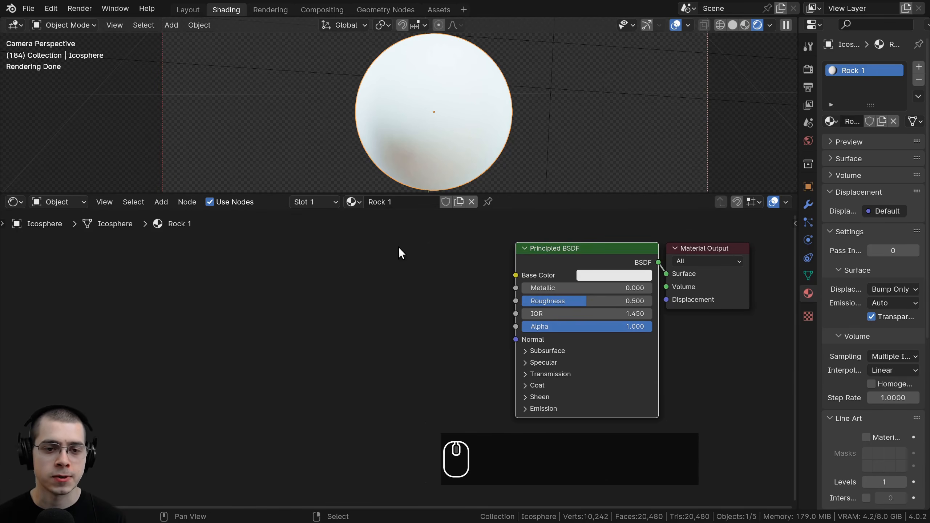
pyautogui.hotkey('shift', 'a')
pyautogui.write('vor')
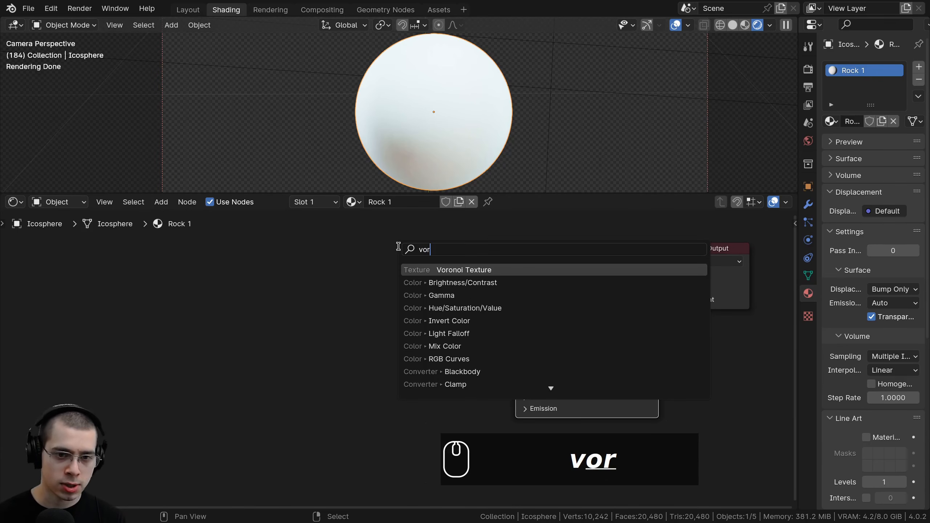
pyautogui.press('Return')
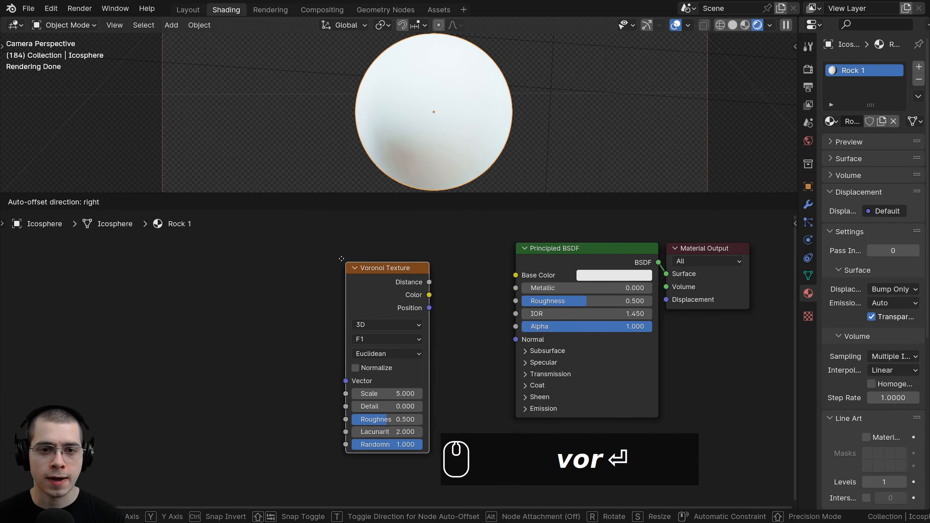
pyautogui.click(338, 258)
pyautogui.moveTo(381, 286); pyautogui.dragTo(391, 289, button='middle')
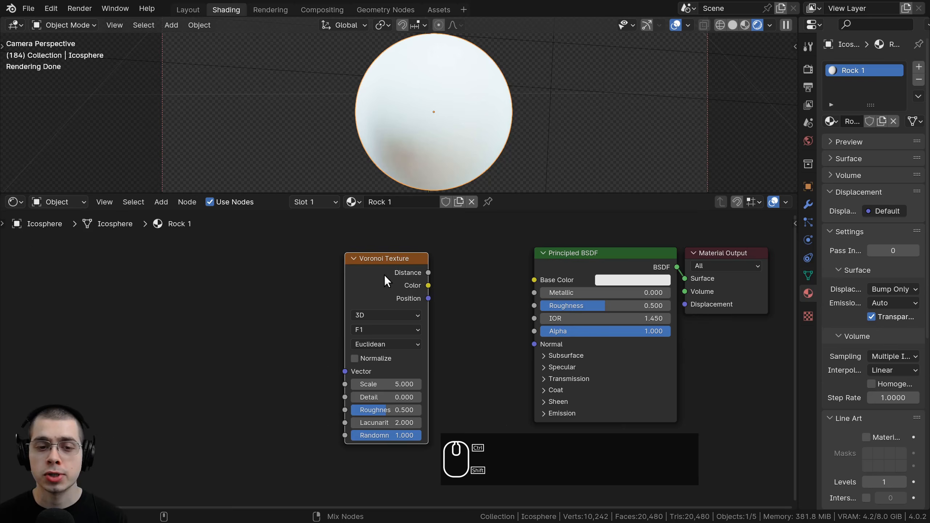
# Preview the Voronoi Texture's Distance output directly on the sphere.
pyautogui.keyDown('ctrl'); pyautogui.keyDown('shift'); pyautogui.click(384, 273); pyautogui.keyUp('shift'); pyautogui.keyUp('ctrl')
pyautogui.moveTo(385, 274); pyautogui.dragTo(400, 294, button='middle')
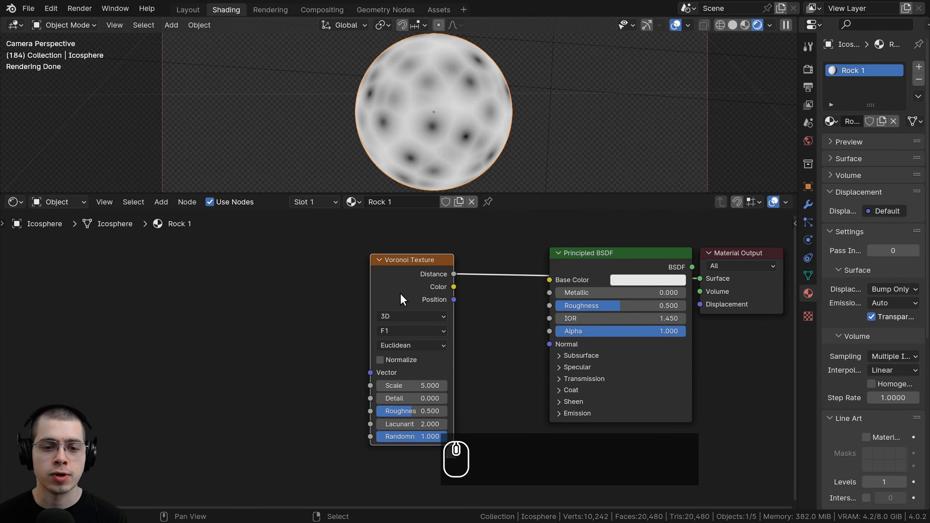
pyautogui.scroll(1, 402, 295)
pyautogui.moveTo(404, 263); pyautogui.dragTo(404, 261)
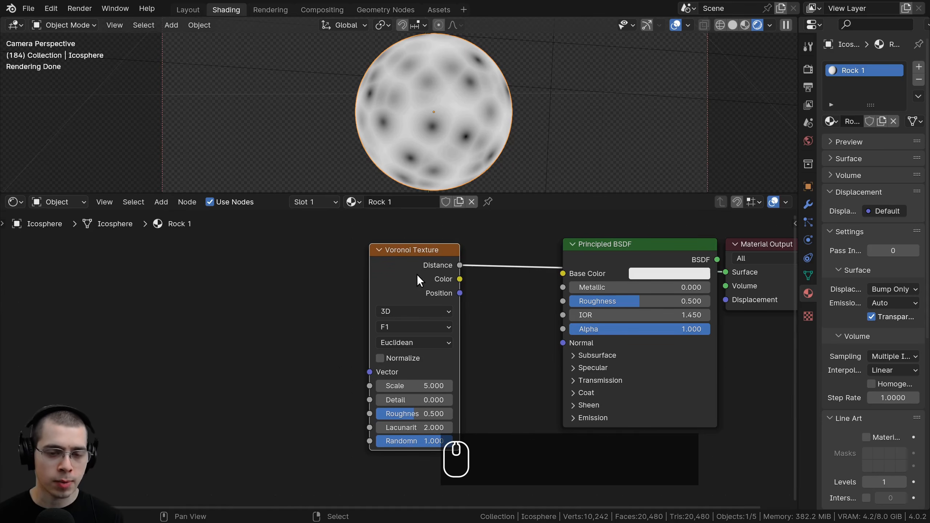
# Add Mapping and Texture Coordinate nodes to the Voronoi Texture and feed the Mapping vector from the Object output.
pyautogui.hotkey('ctrl', 't')
pyautogui.moveTo(366, 282); pyautogui.dragTo(457, 281, button='middle')
pyautogui.press('a')
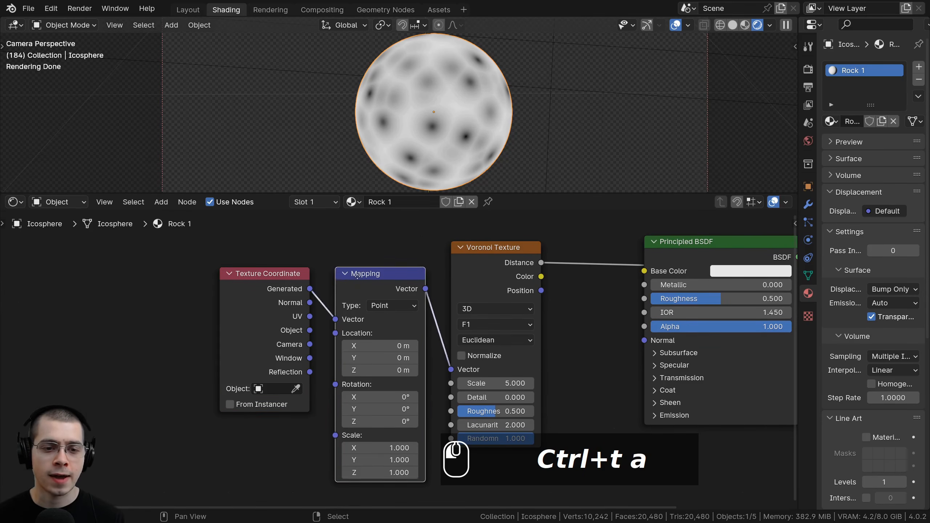
pyautogui.scroll(1, 289, 315)
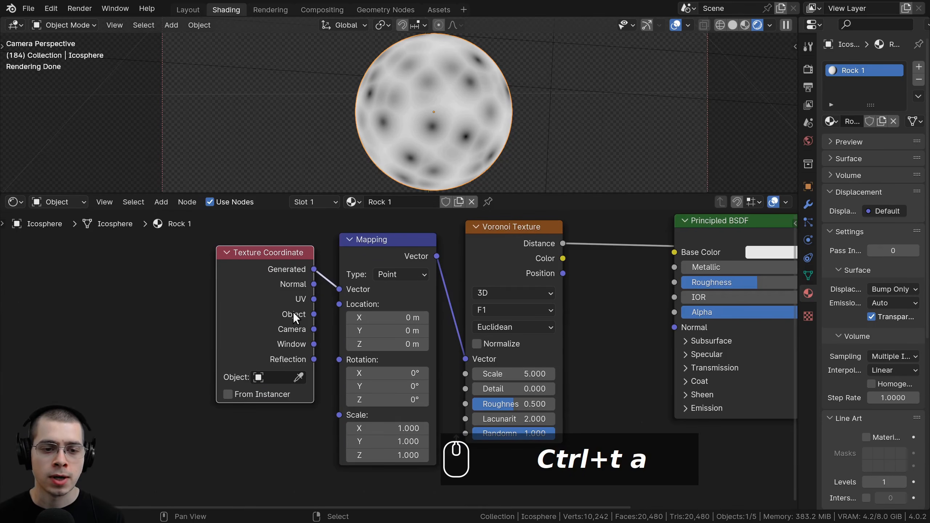
pyautogui.moveTo(314, 313)
pyautogui.mouseDown()
pyautogui.moveTo(313, 277)
pyautogui.moveTo(339, 289)
pyautogui.moveTo(277, 277)
pyautogui.mouseUp()
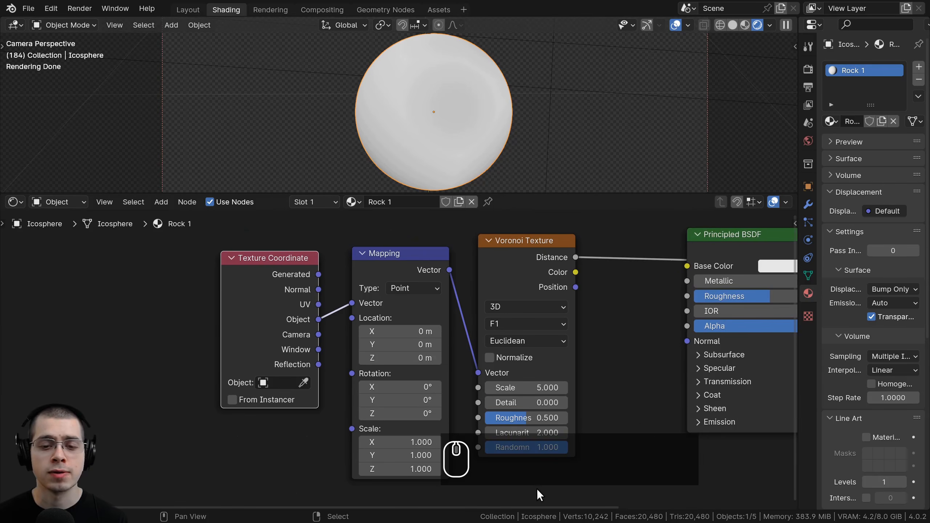
# Set the Voronoi Texture's feature output to Distance to Edge and check the sphere from the camera view.
pyautogui.click(491, 304)
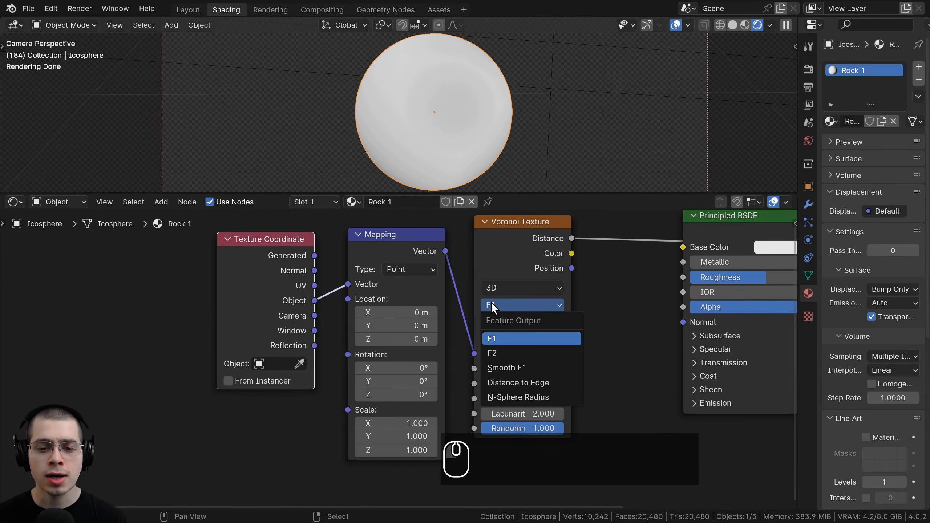
pyautogui.click(516, 383)
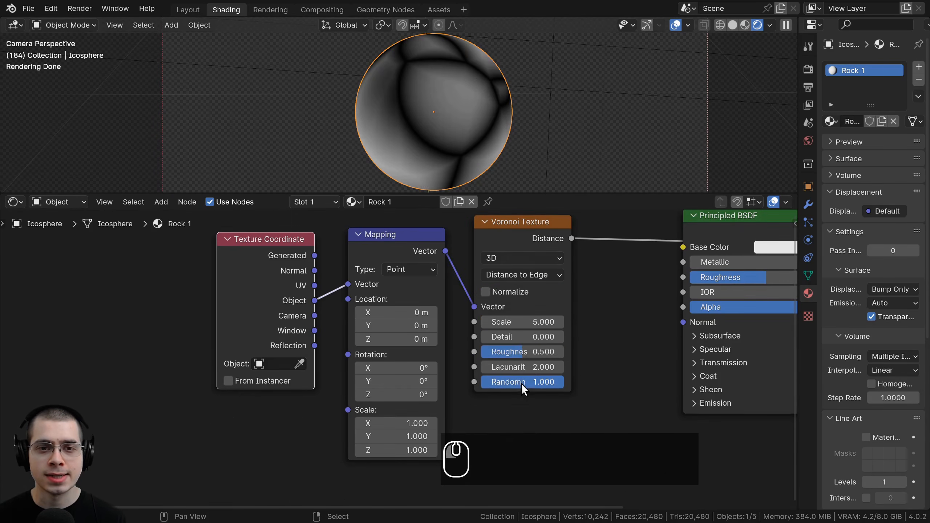
pyautogui.moveTo(424, 77); pyautogui.dragTo(471, 64, button='middle')
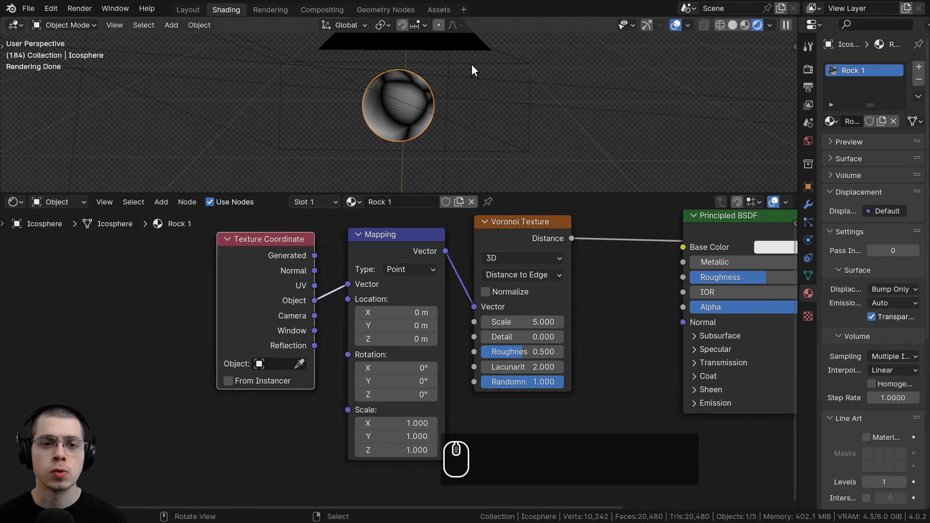
pyautogui.press('KP_0')
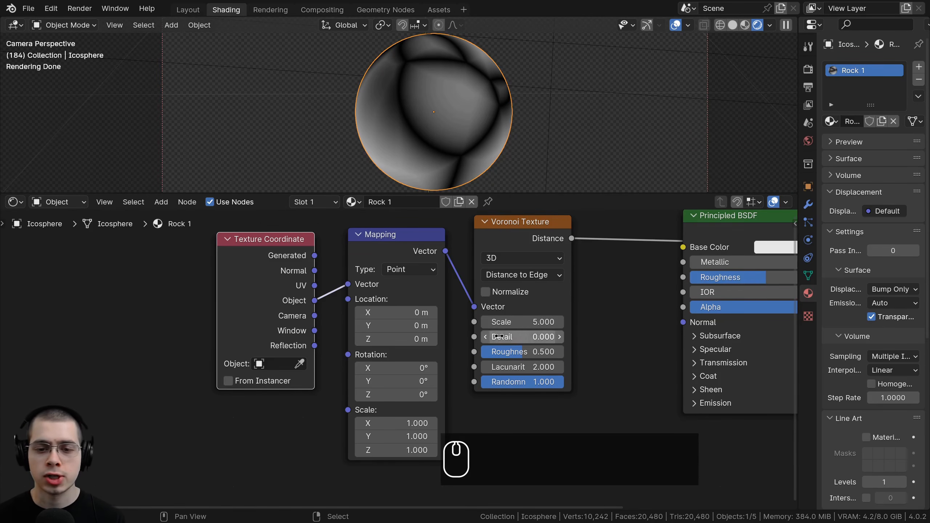
# Set the Voronoi Texture's scale to 14, detail to 15 and roughness to 0.65, and inspect the crack pattern up close.
pyautogui.click(525, 322)
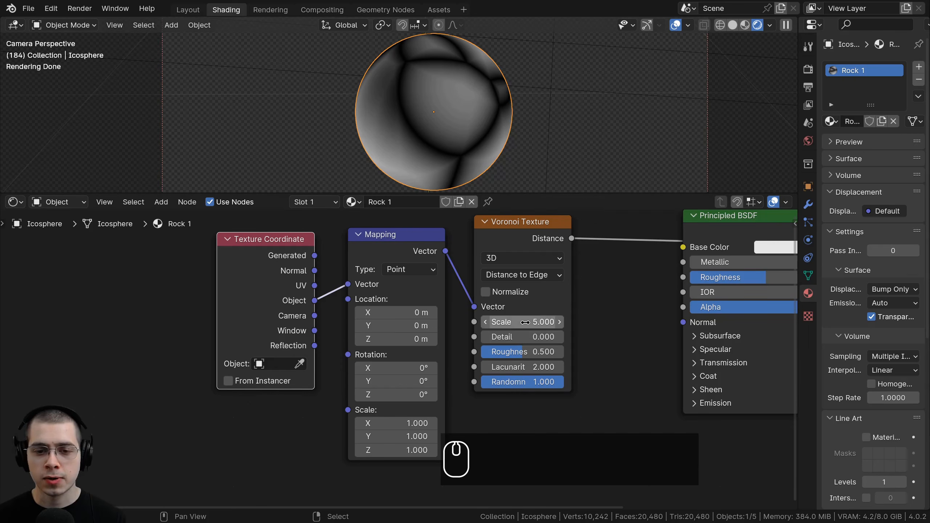
pyautogui.write('14')
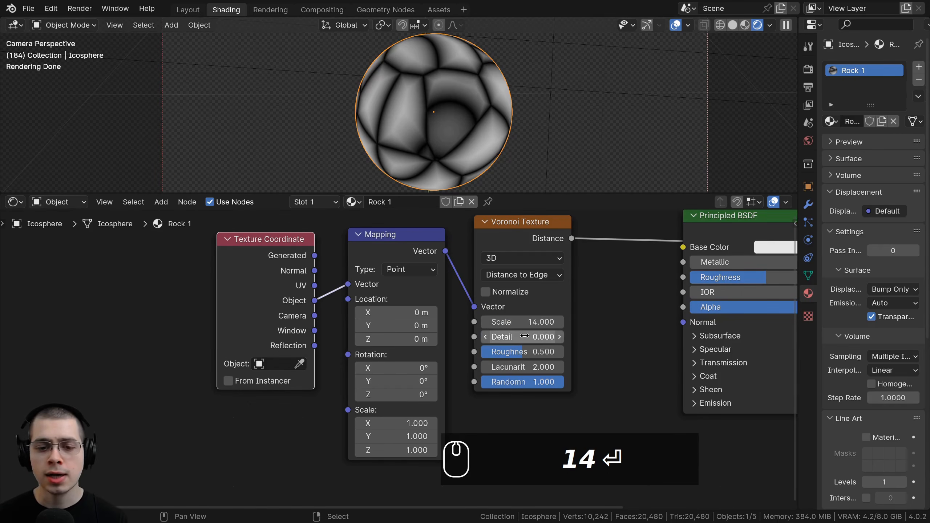
pyautogui.moveTo(517, 339); pyautogui.dragTo(652, 339)
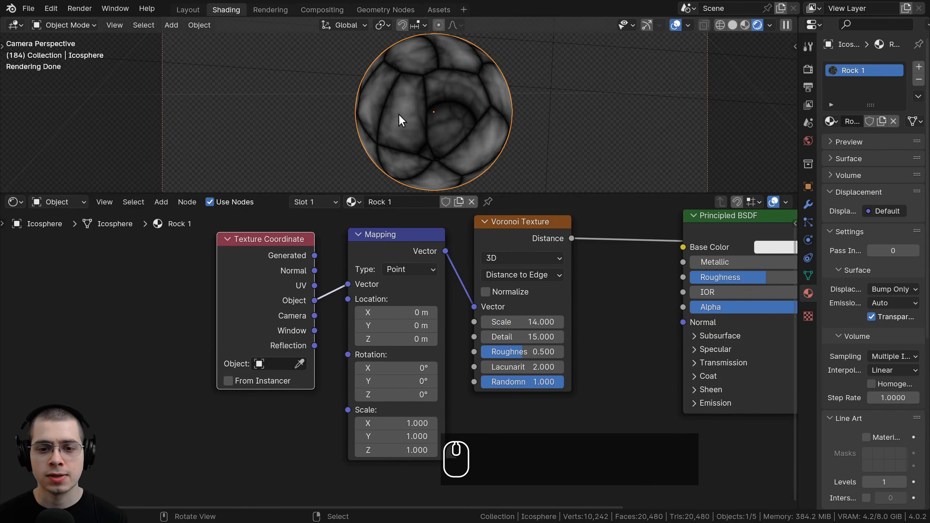
pyautogui.doubleClick(518, 352)
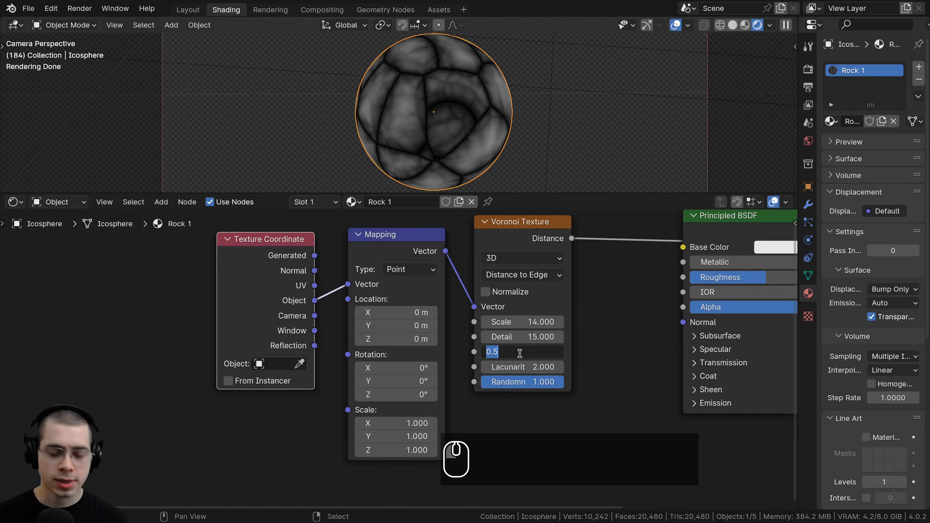
pyautogui.write('.65')
pyautogui.press('Return')
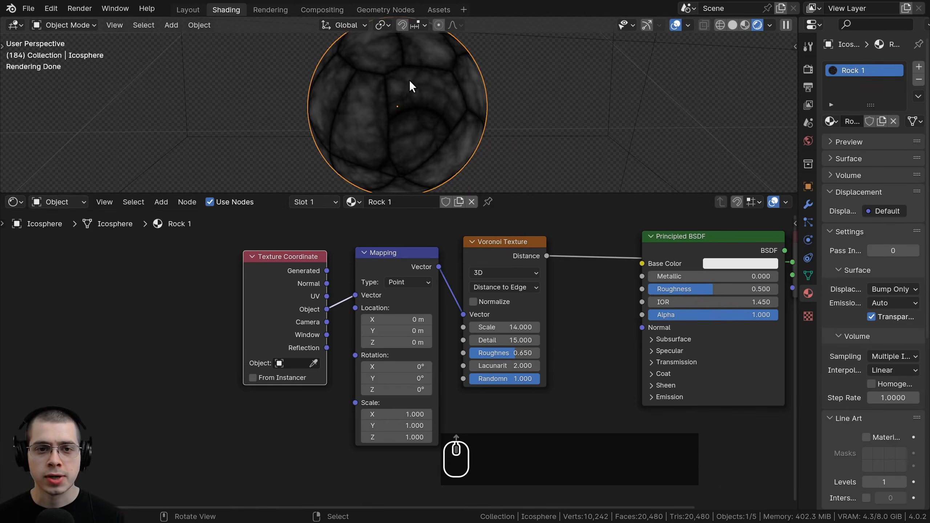
pyautogui.keyDown('shift'); pyautogui.moveTo(409, 80); pyautogui.dragTo(407, 93, button='middle'); pyautogui.keyUp('shift')
pyautogui.scroll(2, 406, 93)
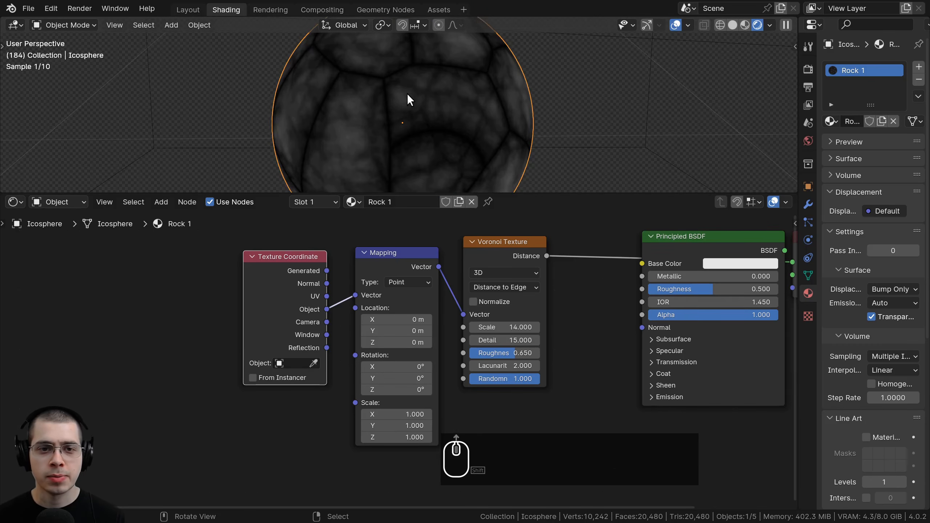
pyautogui.scroll(3, 406, 109)
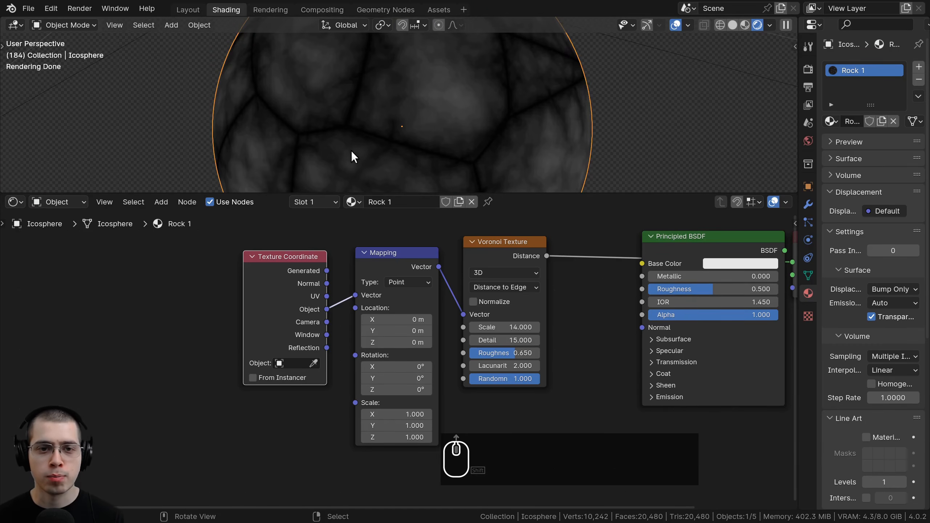
pyautogui.scroll(-2, 404, 87)
pyautogui.moveTo(403, 87); pyautogui.dragTo(449, 96, button='middle')
pyautogui.scroll(2, 450, 96)
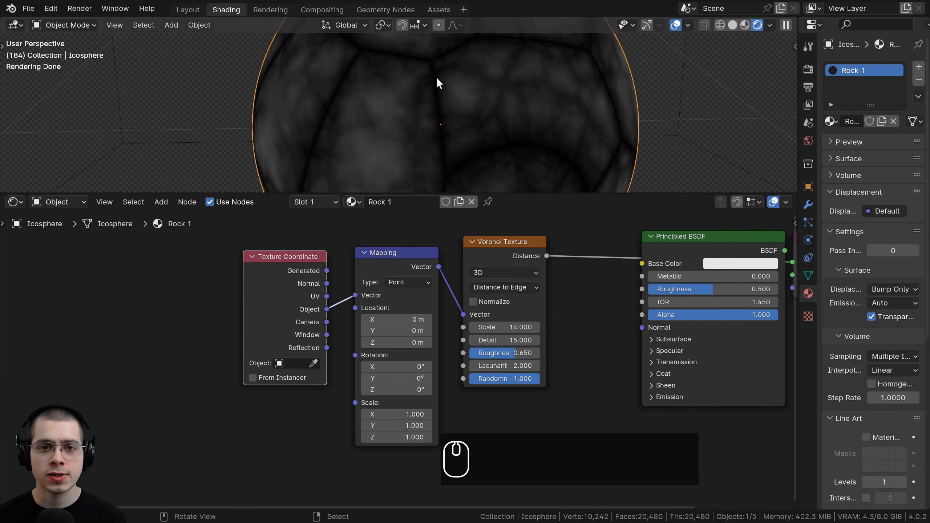
# Insert a Noise Texture node between the Mapping and Voronoi Texture nodes, with its Color output driving the Voronoi vector.
pyautogui.scroll(-1, 336, 318)
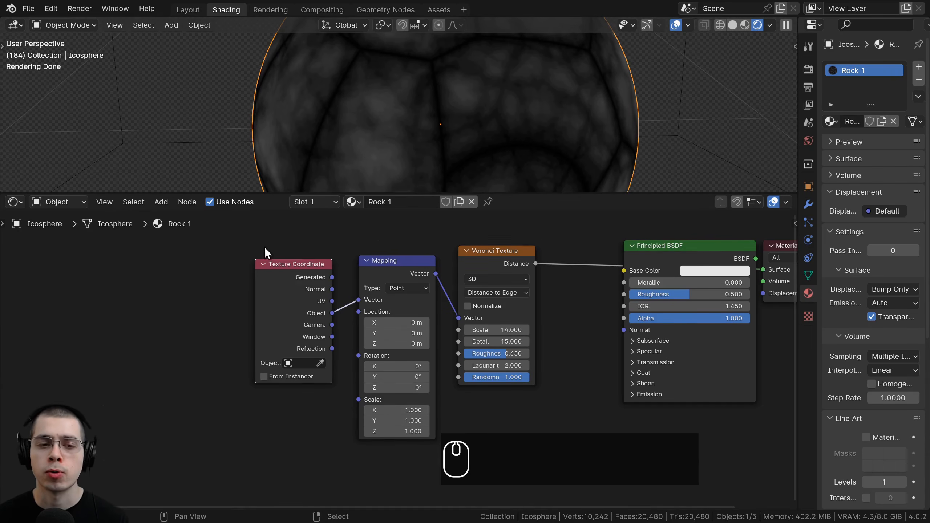
pyautogui.scroll(-1, 329, 253)
pyautogui.hotkey('shift', 'a')
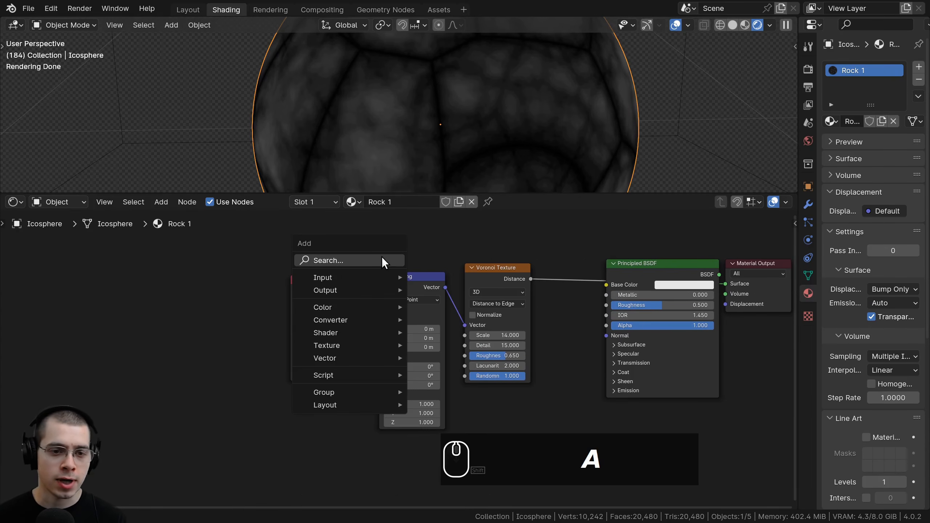
pyautogui.click(371, 261)
pyautogui.write('noise')
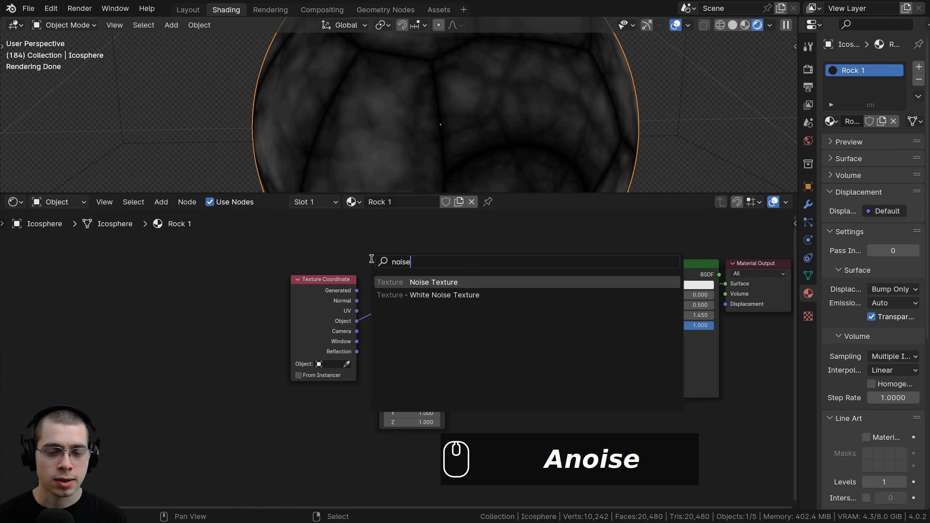
pyautogui.press('Return')
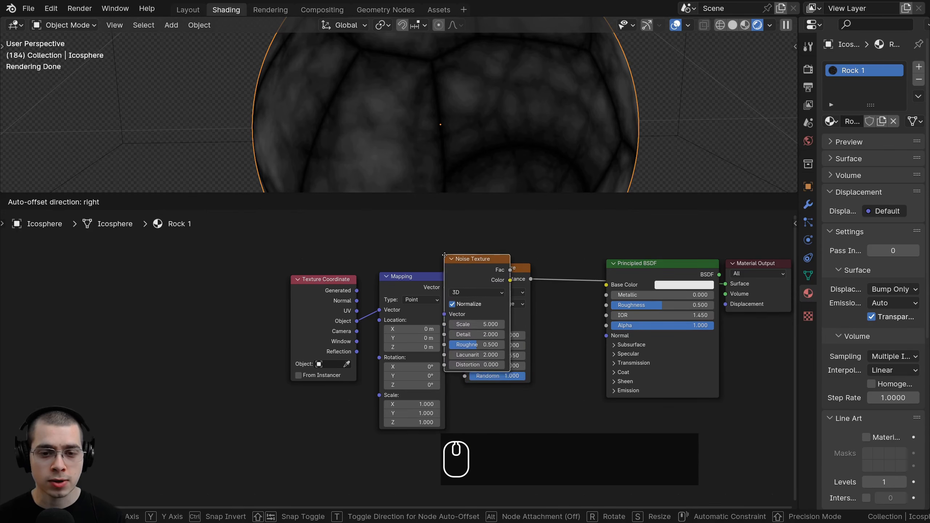
pyautogui.click(481, 250)
pyautogui.moveTo(598, 283); pyautogui.dragTo(512, 282)
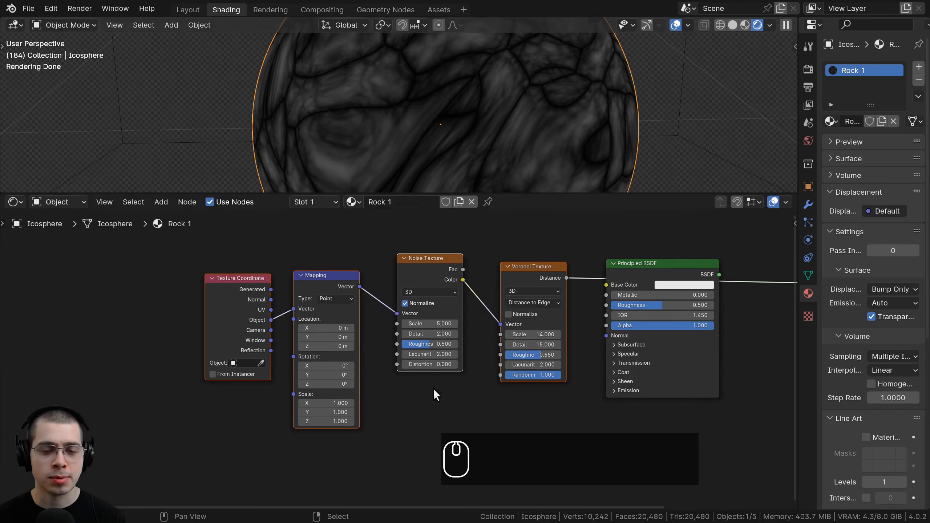
# Move the Voronoi Texture node closer to the Noise Texture node and check the distorted pattern on the sphere.
pyautogui.scroll(2, 411, 293)
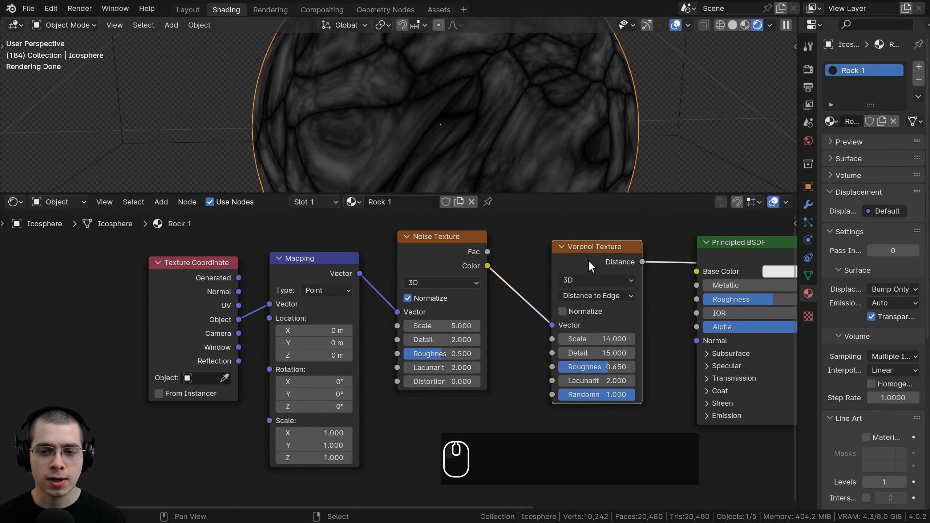
pyautogui.moveTo(588, 260); pyautogui.dragTo(573, 258)
pyautogui.scroll(-3, 372, 128)
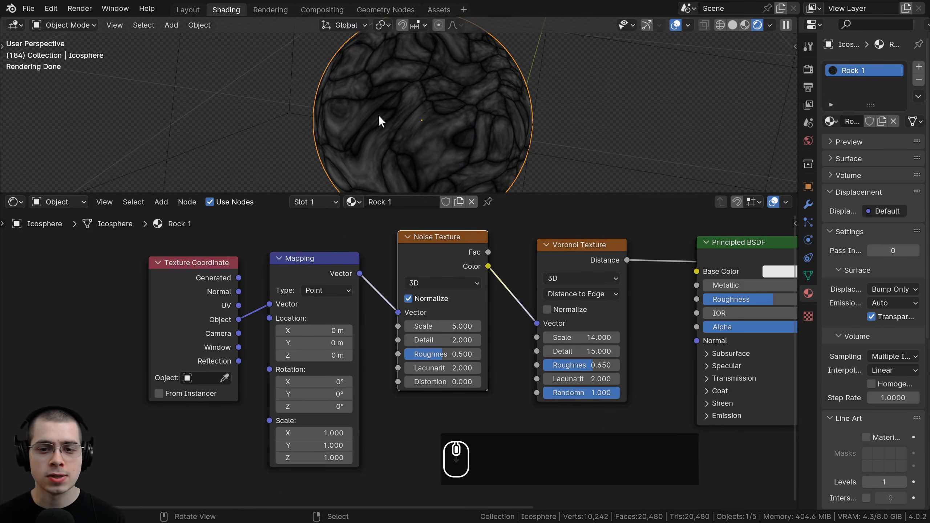
pyautogui.moveTo(571, 253); pyautogui.dragTo(555, 252)
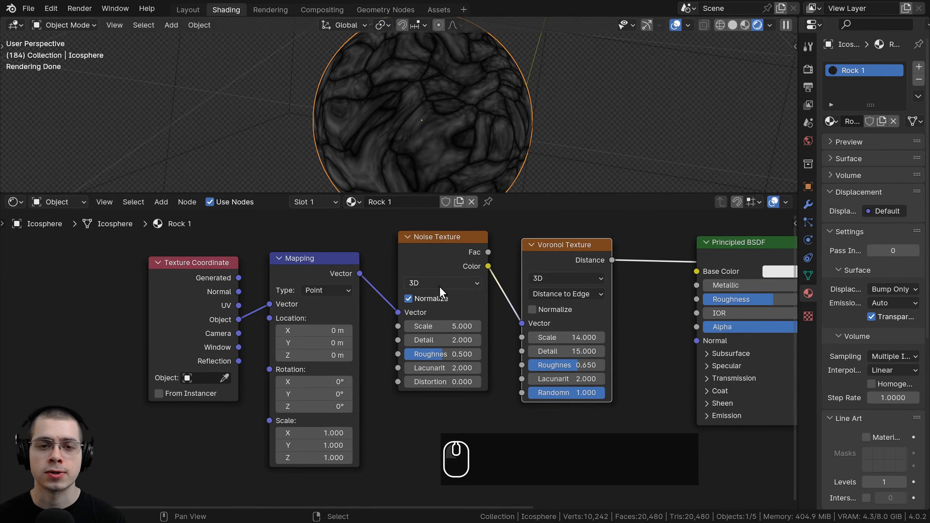
# Set the Noise Texture's scale to 15 and its detail to 15.
pyautogui.moveTo(452, 262); pyautogui.dragTo(464, 279, button='middle')
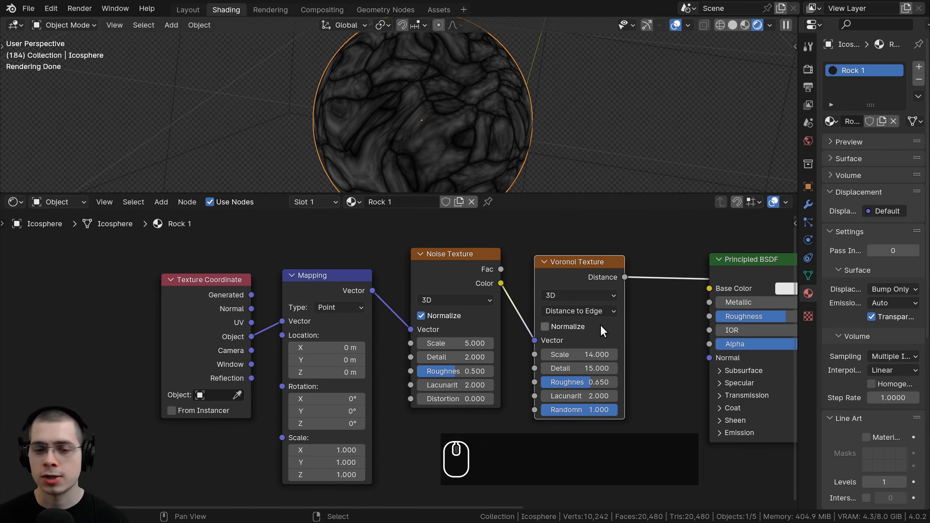
pyautogui.click(459, 342)
pyautogui.write('15')
pyautogui.press('Return')
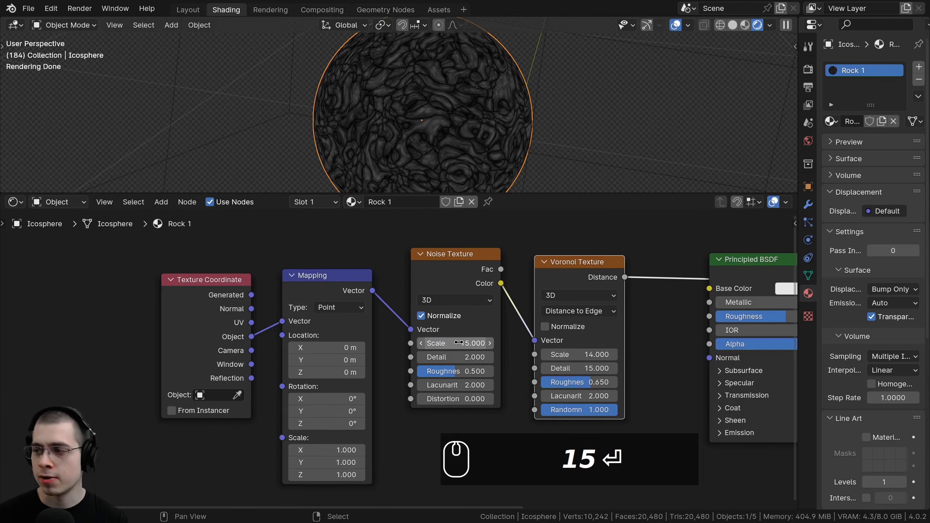
pyautogui.scroll(2, 444, 358)
pyautogui.moveTo(457, 359); pyautogui.dragTo(513, 360)
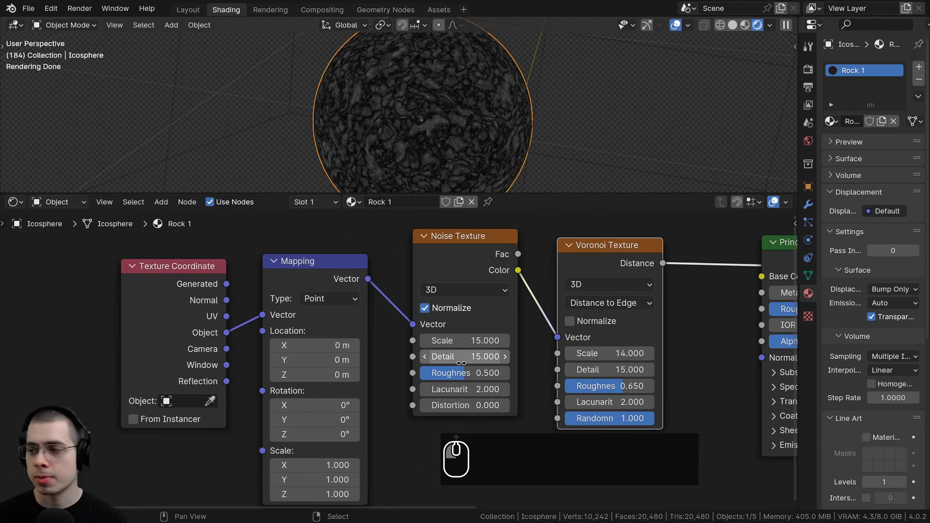
# Set the Noise Texture's roughness to 0.55 and check the pattern on the sphere.
pyautogui.moveTo(461, 362); pyautogui.dragTo(455, 352, button='middle')
pyautogui.click(458, 362)
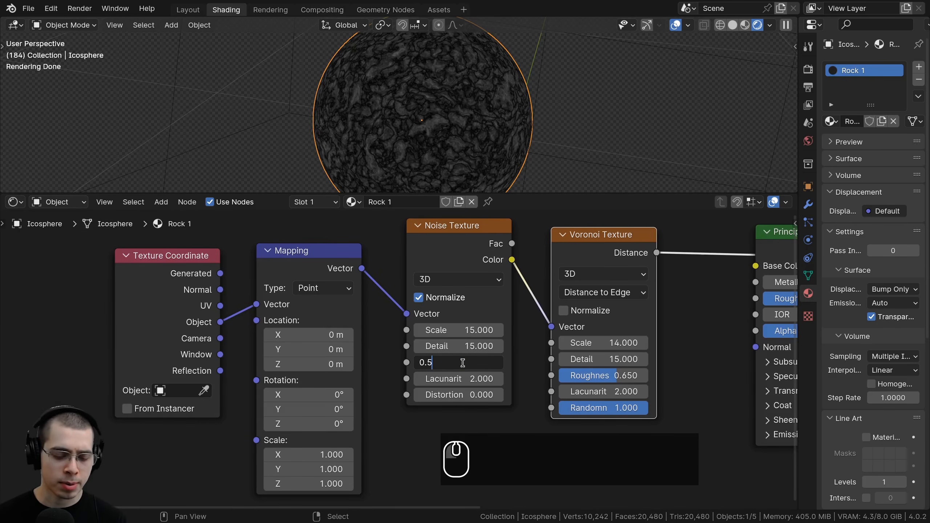
pyautogui.write('5')
pyautogui.press('Return')
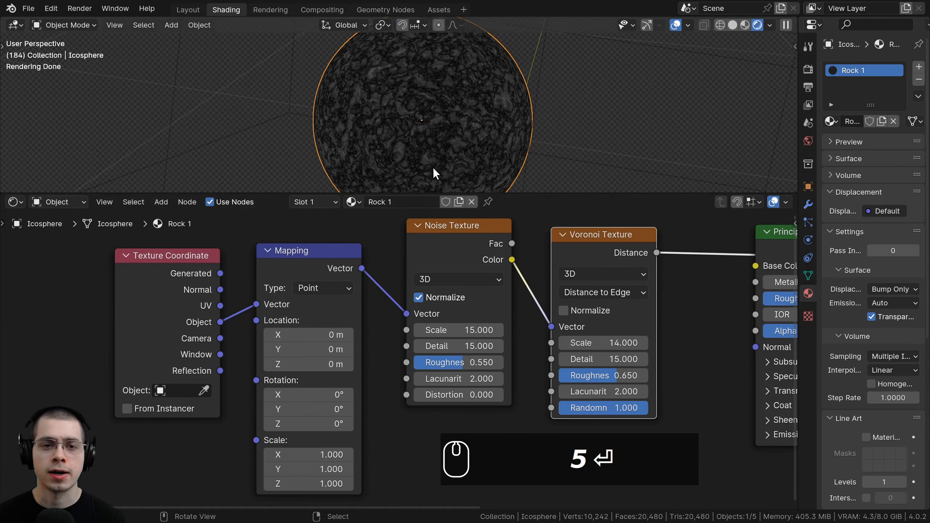
pyautogui.scroll(2, 432, 131)
pyautogui.scroll(-2, 412, 127)
pyautogui.scroll(-1, 445, 243)
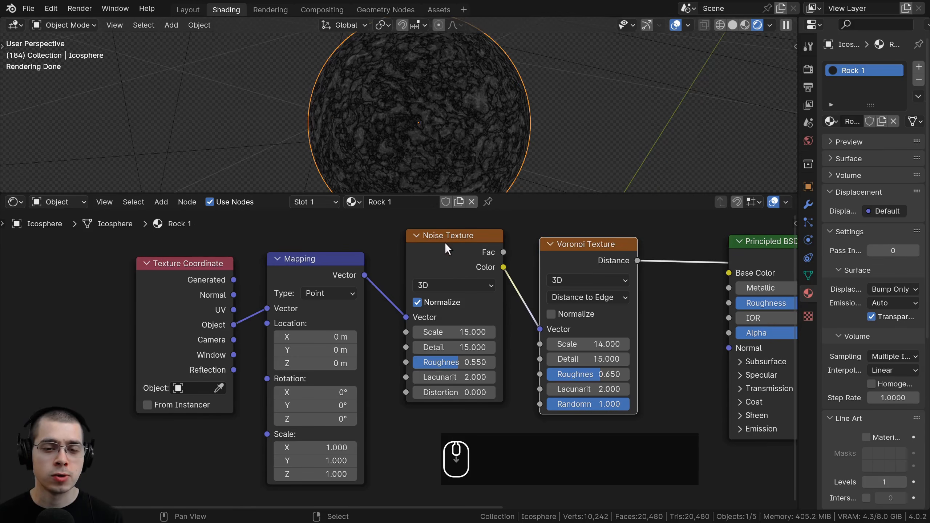
# Insert a Mix Color node between the Noise Texture and Voronoi Texture nodes, moving the Noise Texture aside for room.
pyautogui.moveTo(445, 250); pyautogui.dragTo(434, 244)
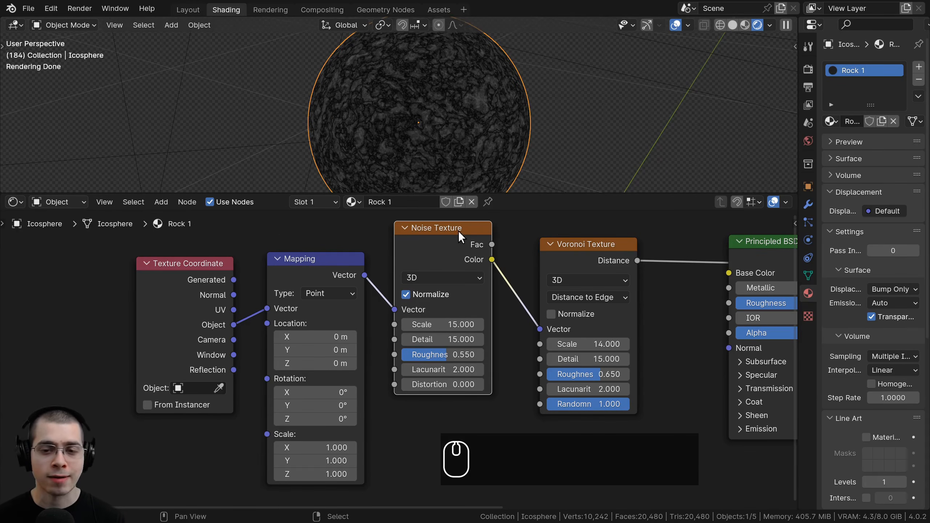
pyautogui.scroll(-1, 549, 252)
pyautogui.hotkey('shift', 'a')
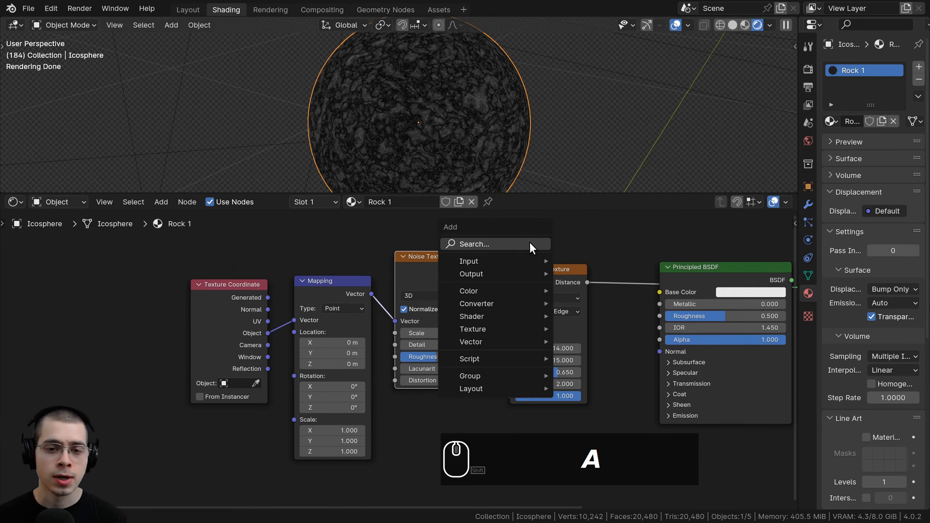
pyautogui.click(529, 242)
pyautogui.write('mix col')
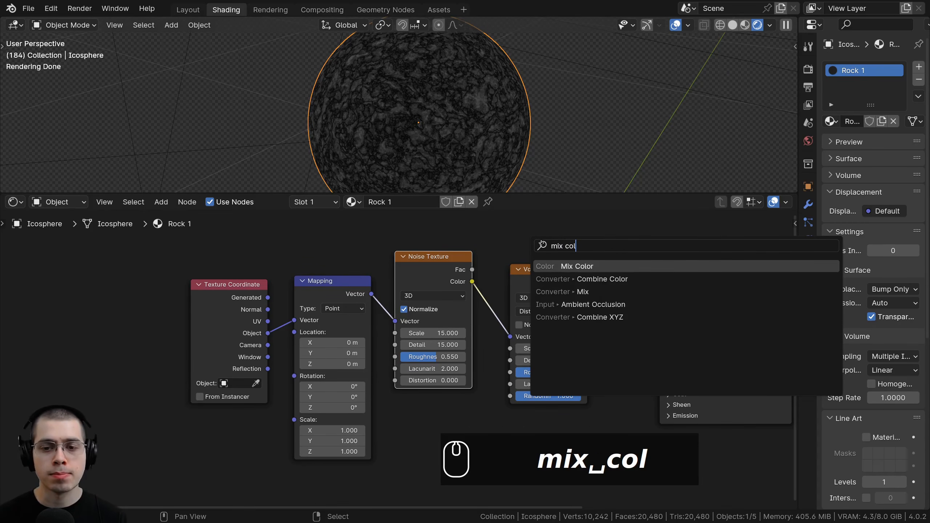
pyautogui.press('Return')
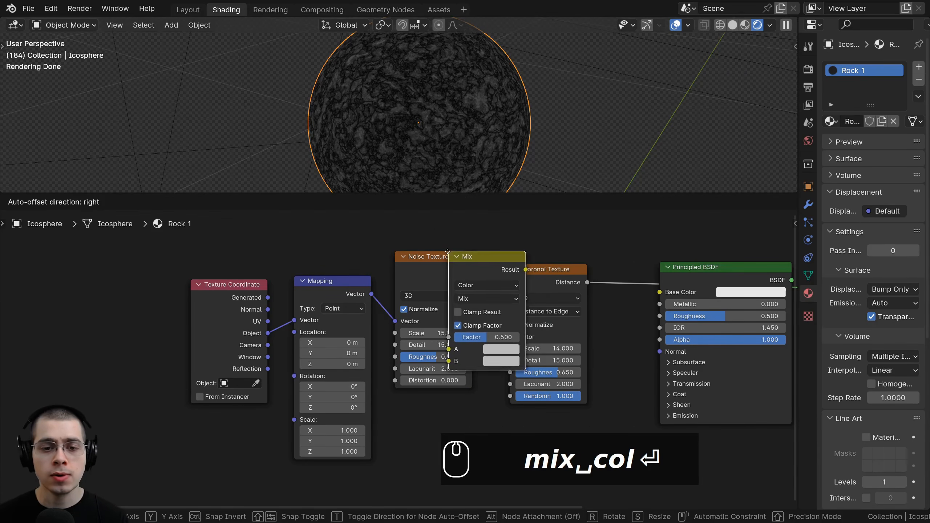
pyautogui.click(487, 263)
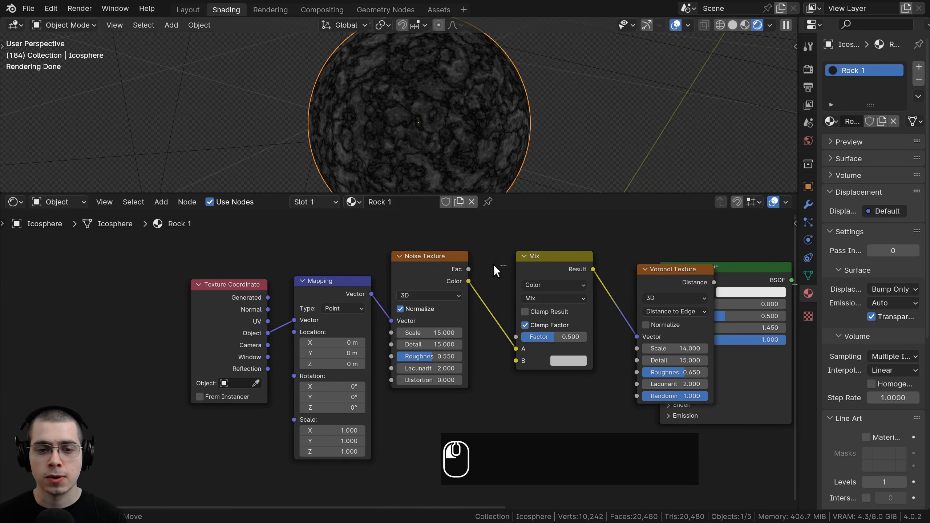
# Adjust the spacing of the Noise Texture and Mix nodes so their connections are easy to see.
pyautogui.scroll(-1, 277, 273)
pyautogui.moveTo(271, 270); pyautogui.dragTo(494, 302)
pyautogui.moveTo(502, 303); pyautogui.dragTo(540, 298, button='middle')
pyautogui.scroll(4, 541, 297)
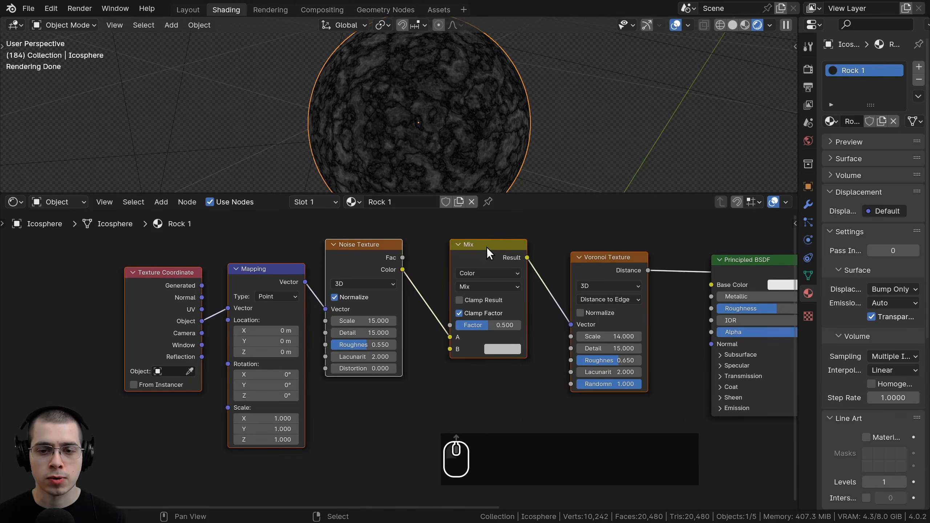
pyautogui.click(488, 250)
pyautogui.moveTo(488, 249); pyautogui.dragTo(493, 249)
pyautogui.moveTo(366, 250); pyautogui.dragTo(372, 251, button='middle')
pyautogui.moveTo(371, 250); pyautogui.dragTo(376, 242)
pyautogui.moveTo(491, 251); pyautogui.dragTo(491, 255)
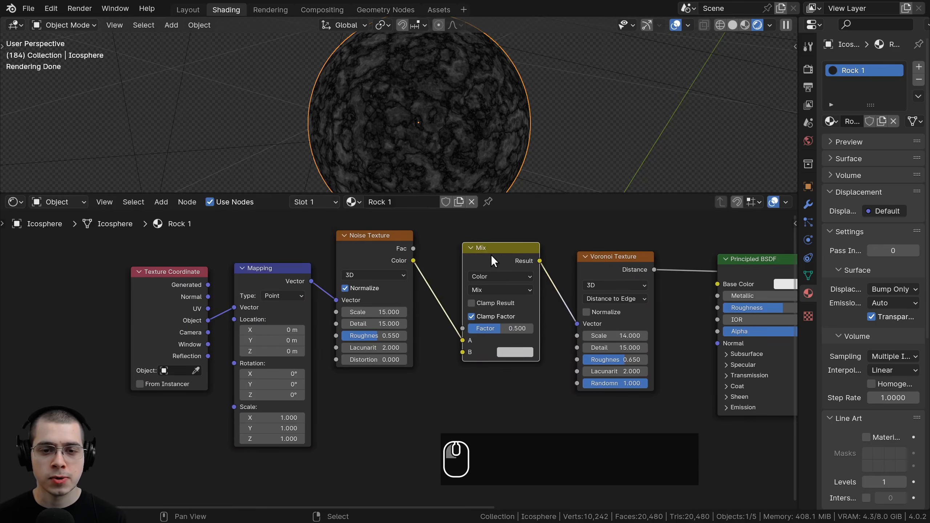
# Raise the Noise Texture node and move the Mapping node slightly lower to make room for another connection.
pyautogui.moveTo(357, 256); pyautogui.dragTo(365, 238)
pyautogui.moveTo(259, 279); pyautogui.dragTo(258, 284)
pyautogui.click(377, 236)
pyautogui.click(275, 282)
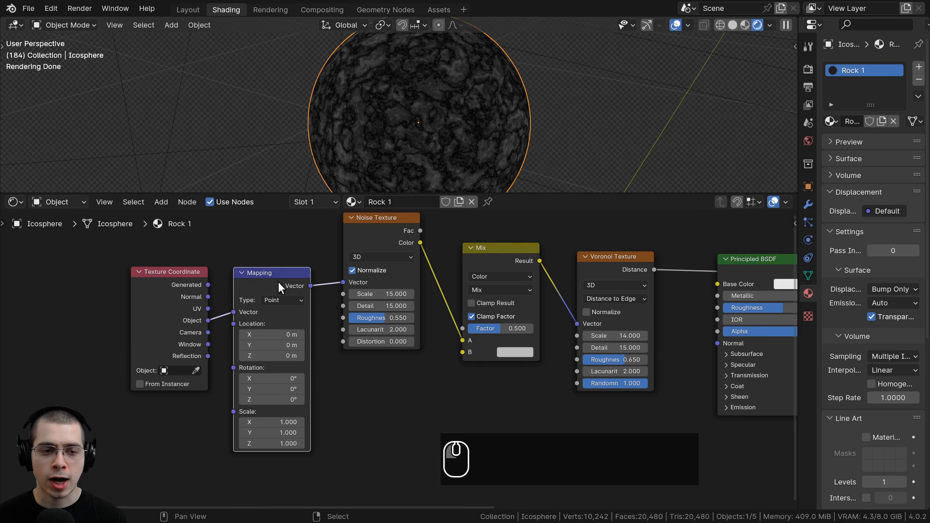
pyautogui.click(367, 235)
pyautogui.click(293, 278)
pyautogui.moveTo(288, 294); pyautogui.dragTo(314, 286, button='middle')
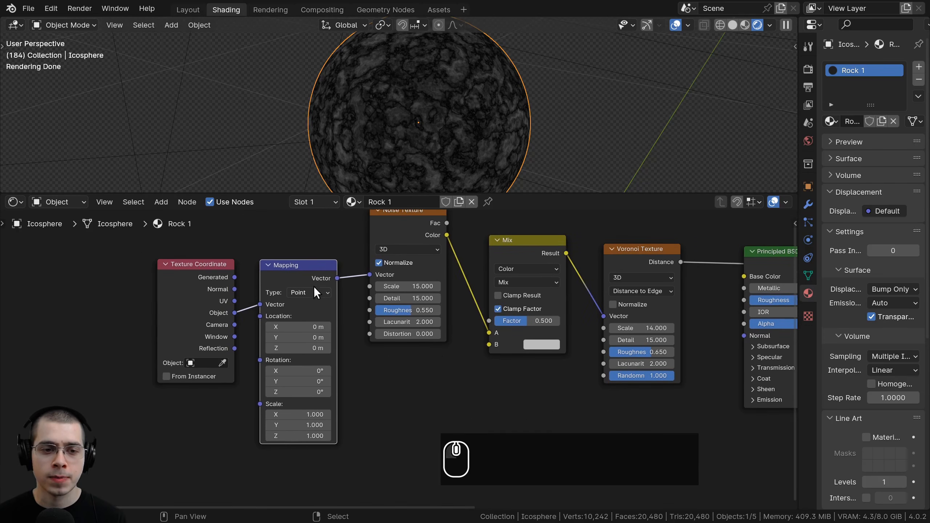
# Feed the Mapping vector into the Mix node's A input and the Noise Texture's Fac into B, with the factor at 0.
pyautogui.moveTo(337, 279); pyautogui.dragTo(485, 331)
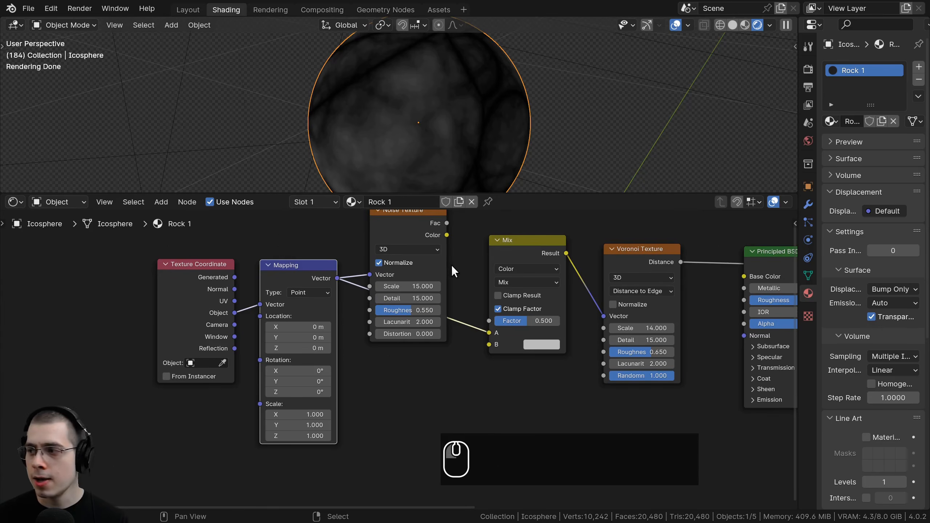
pyautogui.moveTo(441, 253); pyautogui.dragTo(444, 268, button='middle')
pyautogui.moveTo(418, 248)
pyautogui.mouseDown()
pyautogui.moveTo(410, 247)
pyautogui.moveTo(432, 252)
pyautogui.moveTo(477, 380)
pyautogui.moveTo(485, 354)
pyautogui.moveTo(492, 359)
pyautogui.moveTo(406, 257)
pyautogui.mouseUp()
pyautogui.moveTo(513, 337); pyautogui.dragTo(476, 336)
pyautogui.scroll(2, 249, 280)
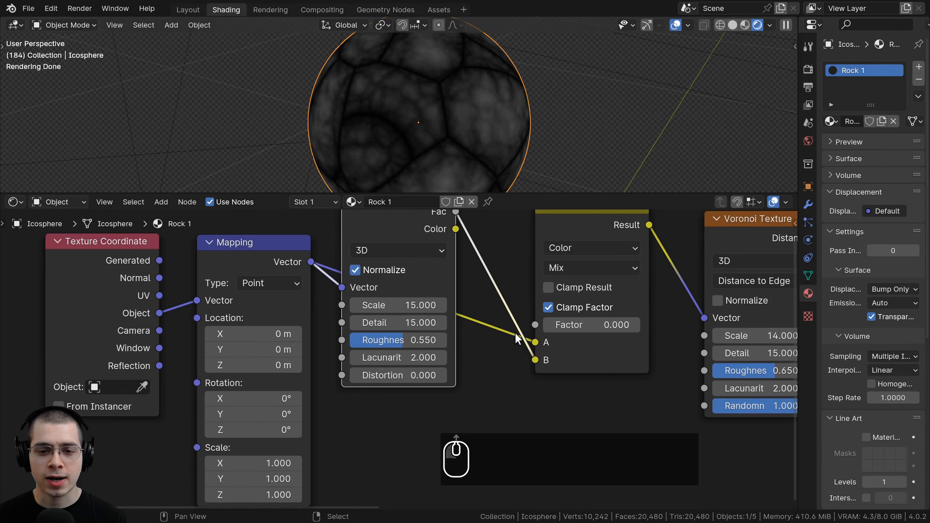
# Lower the Mapping and Texture Coordinate nodes relative to the Noise Texture node.
pyautogui.moveTo(237, 251); pyautogui.dragTo(236, 294)
pyautogui.moveTo(87, 278); pyautogui.dragTo(110, 355)
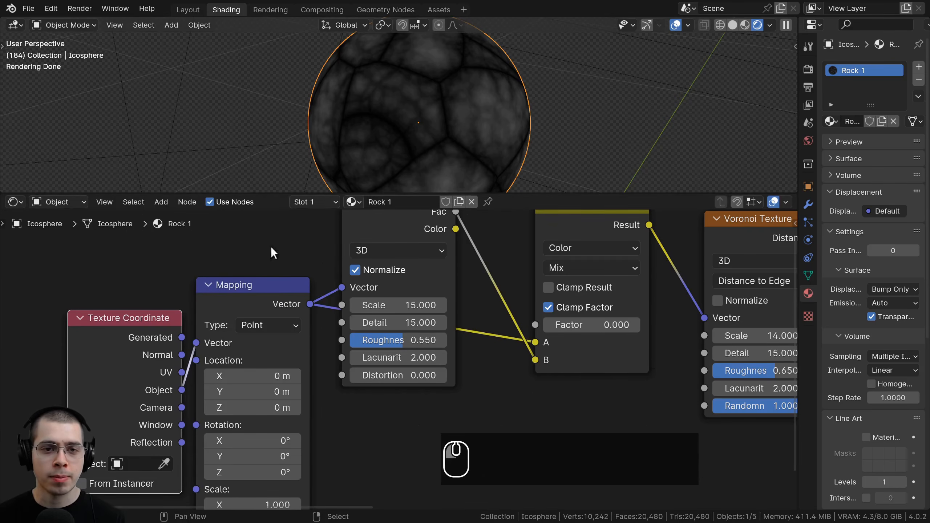
pyautogui.moveTo(466, 295); pyautogui.dragTo(454, 328, button='middle')
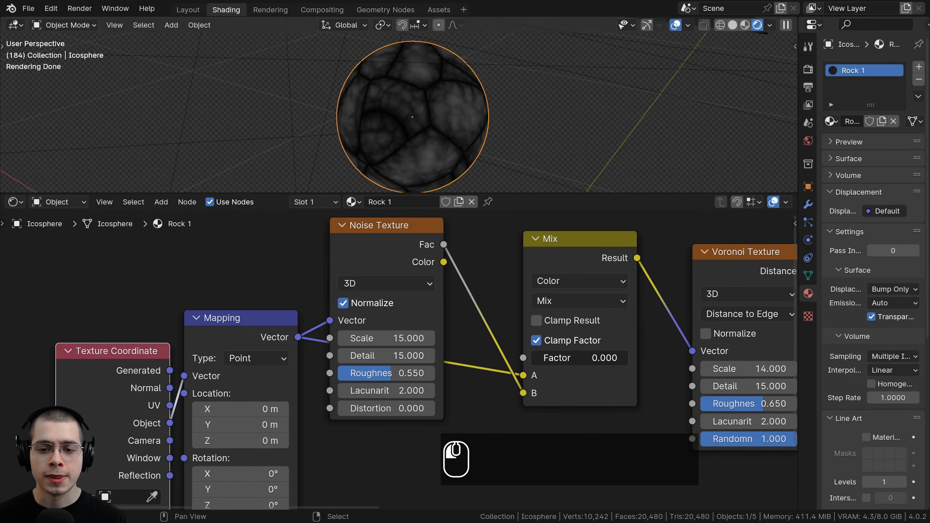
# Switch the Mix node's blending mode to Linear Light and try a factor of about 0.046.
pyautogui.moveTo(580, 357); pyautogui.dragTo(542, 357)
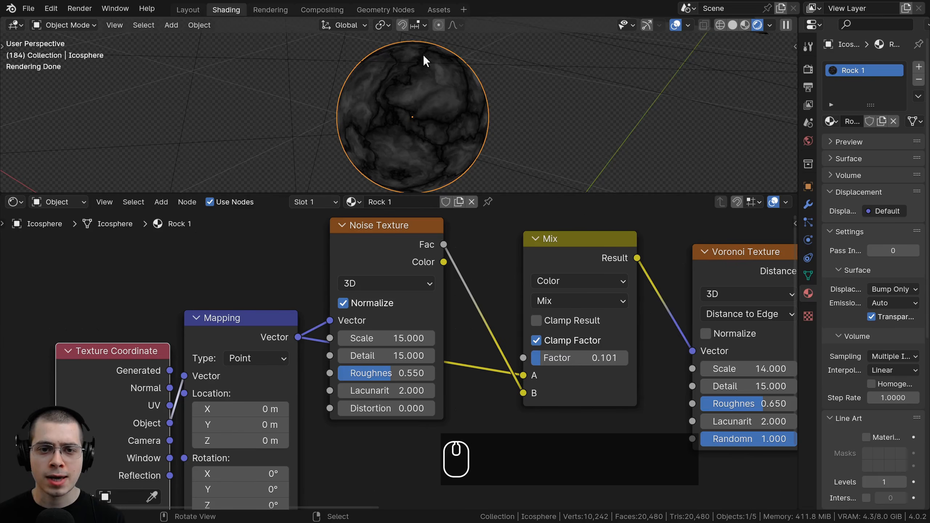
pyautogui.click(553, 302)
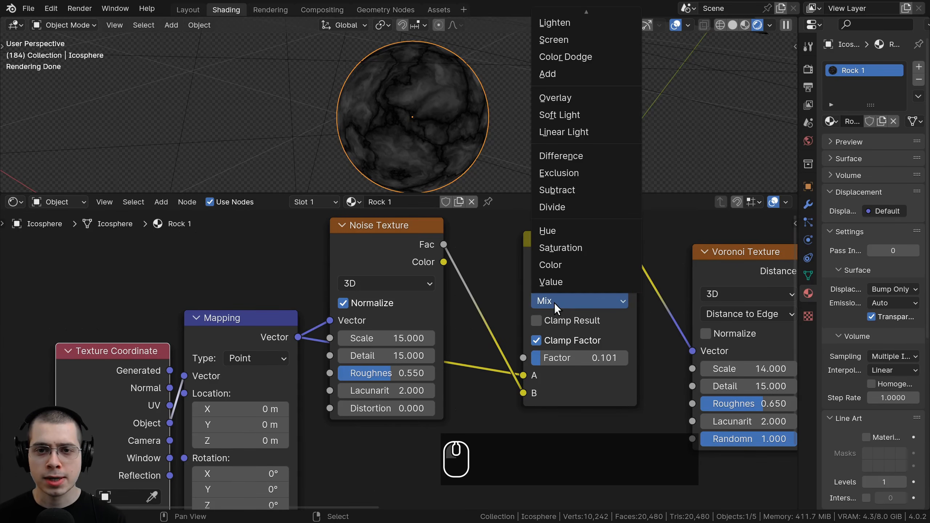
pyautogui.click(564, 132)
pyautogui.moveTo(558, 359); pyautogui.dragTo(550, 358)
pyautogui.moveTo(579, 369); pyautogui.dragTo(580, 383, button='middle')
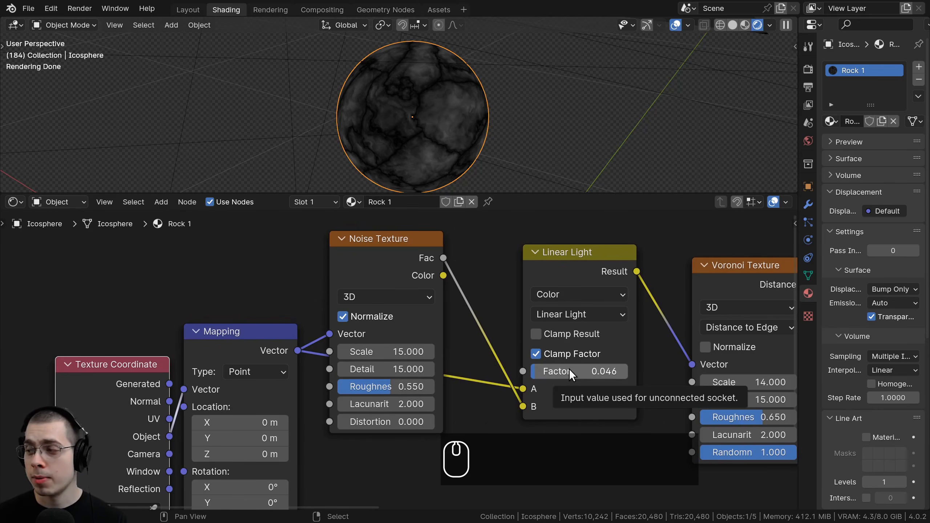
# Set the Linear Light node's factor to 0.02 and check the cracks on the sphere.
pyautogui.doubleClick(568, 369)
pyautogui.write('.02')
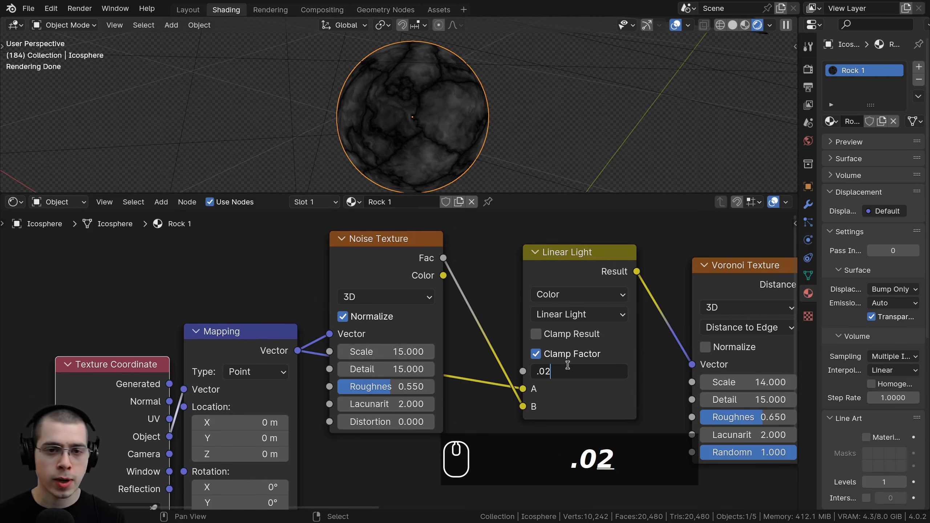
pyautogui.press('Return')
pyautogui.scroll(5, 440, 125)
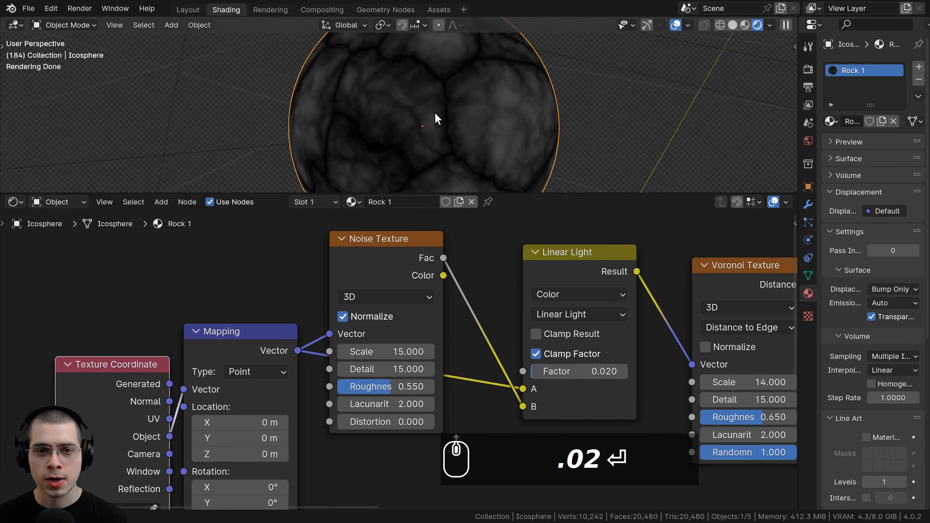
pyautogui.scroll(-2, 440, 121)
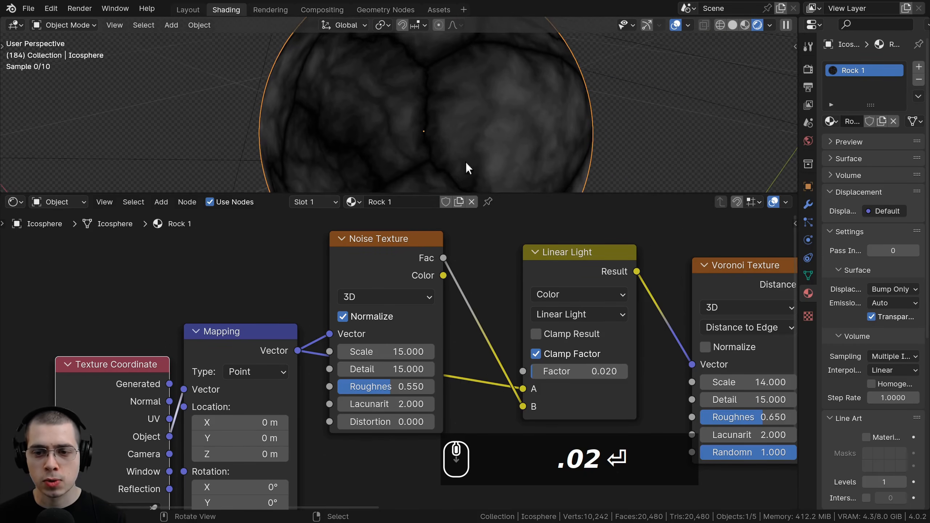
# Close the gaps between the Texture Coordinate, Mapping, Noise Texture, Linear Light and Voronoi Texture nodes.
pyautogui.scroll(-4, 388, 320)
pyautogui.moveTo(228, 320); pyautogui.dragTo(332, 349)
pyautogui.press('g')
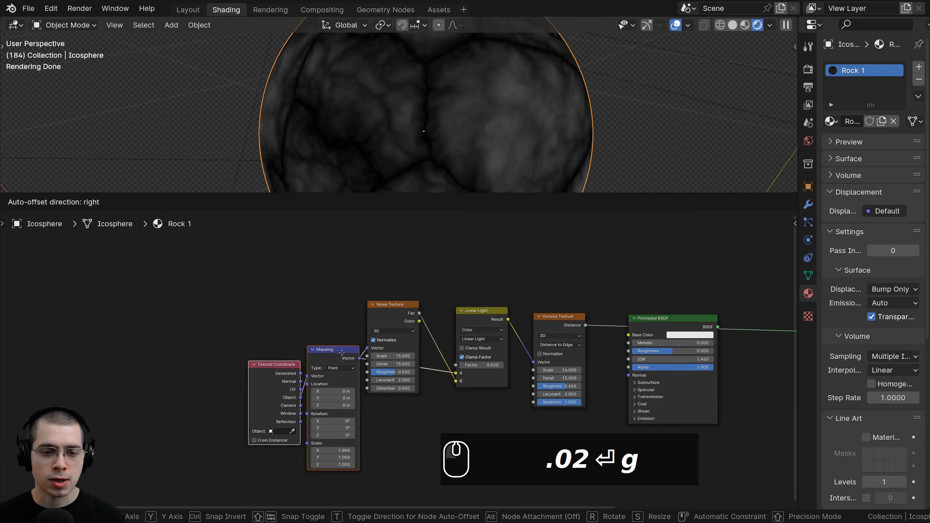
pyautogui.click(338, 357)
pyautogui.press('b')
pyautogui.press('g')
pyautogui.click(427, 382)
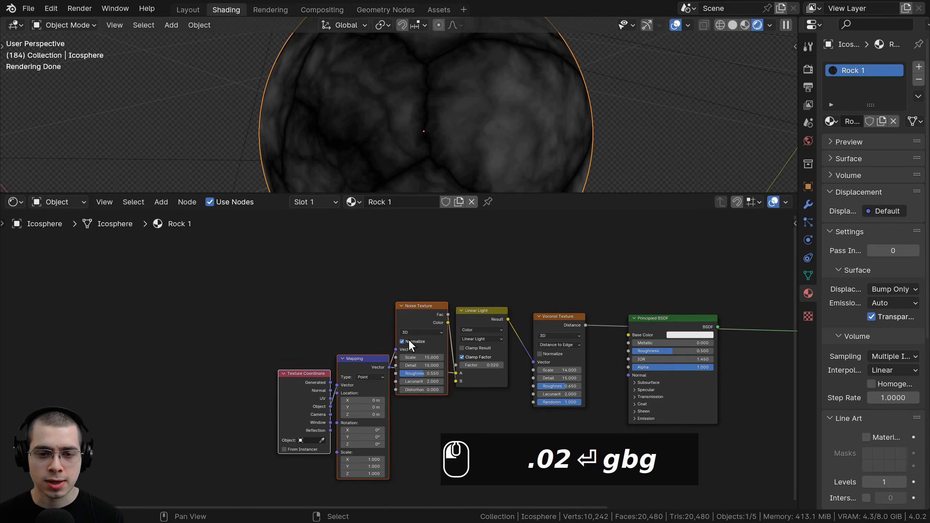
pyautogui.press('b')
pyautogui.moveTo(440, 349); pyautogui.dragTo(500, 383)
pyautogui.press('g')
pyautogui.click(517, 388)
# Shift the whole chain of texture nodes, including the Voronoi Texture, farther away from the Principled BSDF node.
pyautogui.press('b')
pyautogui.moveTo(458, 304); pyautogui.dragTo(594, 377)
pyautogui.press('g')
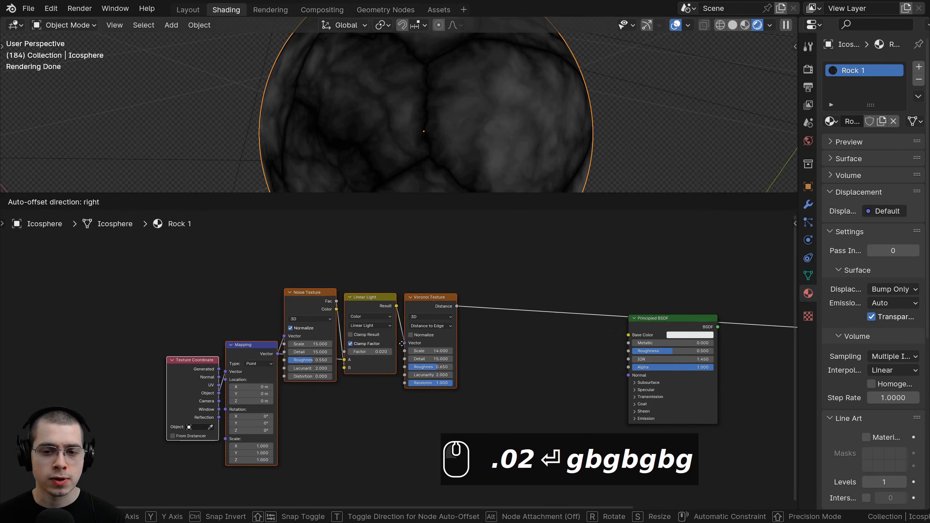
pyautogui.click(426, 362)
# Raise the Texture Coordinate and Mapping nodes to line them up with the rest of the texture chain.
pyautogui.moveTo(491, 359); pyautogui.dragTo(554, 337, button='middle')
pyautogui.press('a')
pyautogui.press('b')
pyautogui.moveTo(191, 314); pyautogui.dragTo(266, 365)
pyautogui.press('g')
pyautogui.click(263, 309)
pyautogui.press('a')
pyautogui.moveTo(227, 309); pyautogui.dragTo(228, 298)
pyautogui.press('a')
# Insert a Color Ramp node between the Voronoi Texture's Distance output and the Principled BSDF node.
pyautogui.moveTo(420, 318); pyautogui.dragTo(424, 320, button='middle')
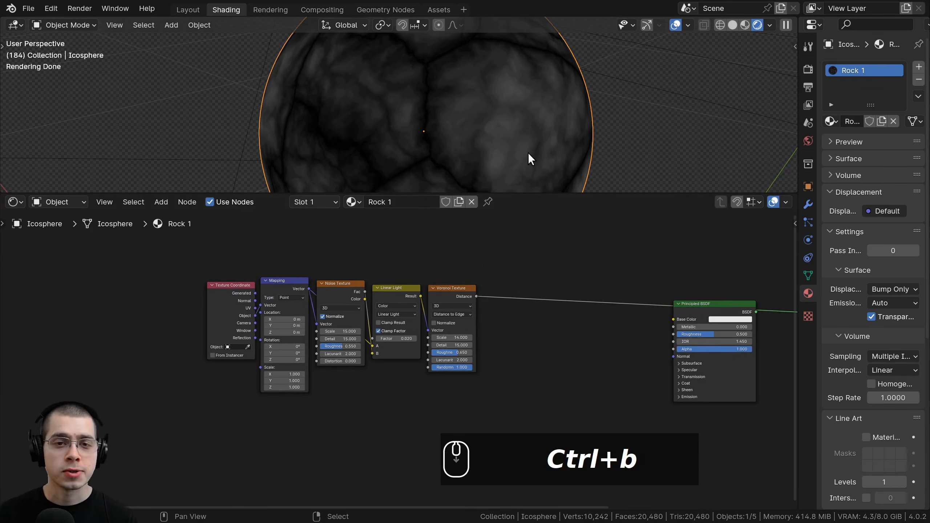
pyautogui.scroll(-1, 530, 159)
pyautogui.scroll(2, 498, 343)
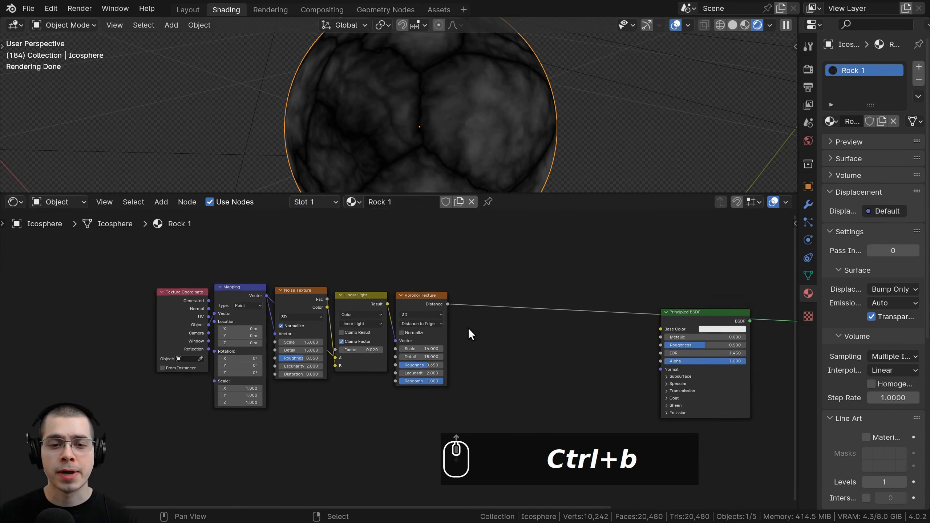
pyautogui.scroll(-1, 485, 76)
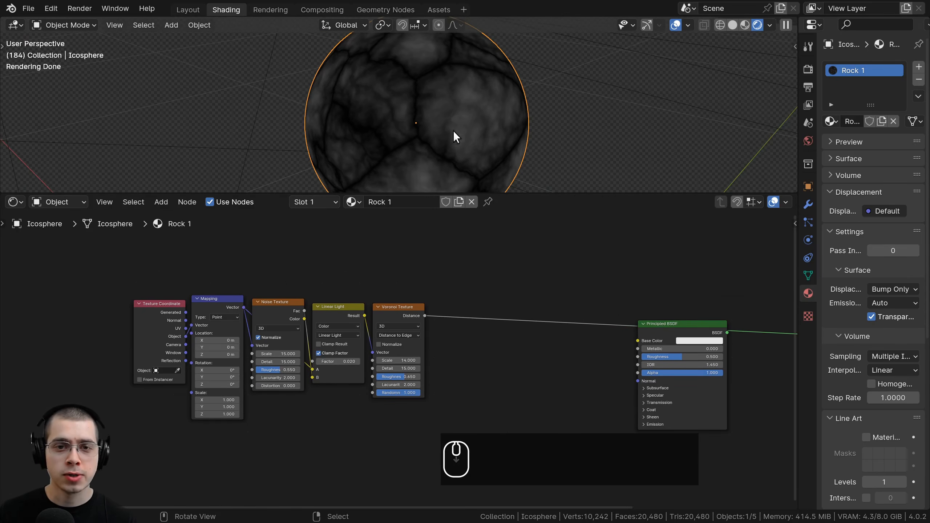
pyautogui.moveTo(454, 131); pyautogui.dragTo(425, 118, button='middle')
pyautogui.scroll(2, 455, 267)
pyautogui.hotkey('shift', 'a')
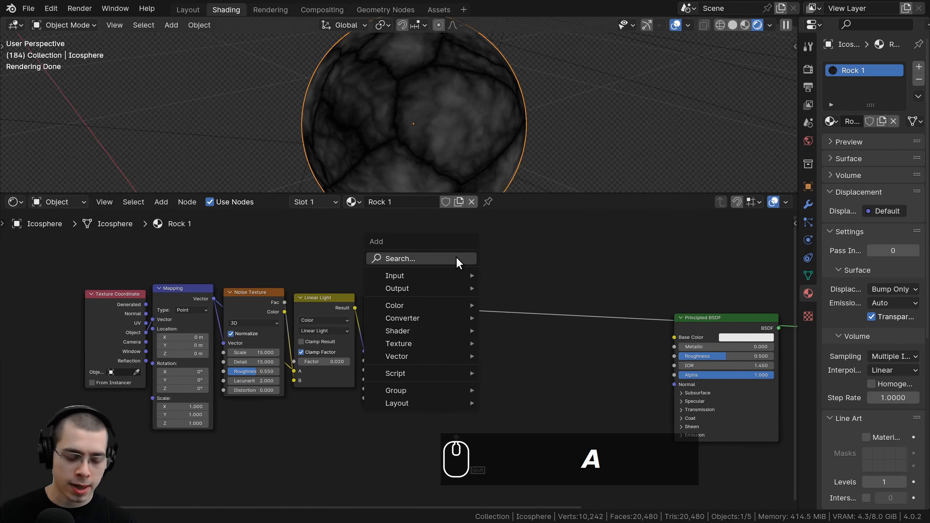
pyautogui.write('color')
pyautogui.press('Down')
pyautogui.press('Return')
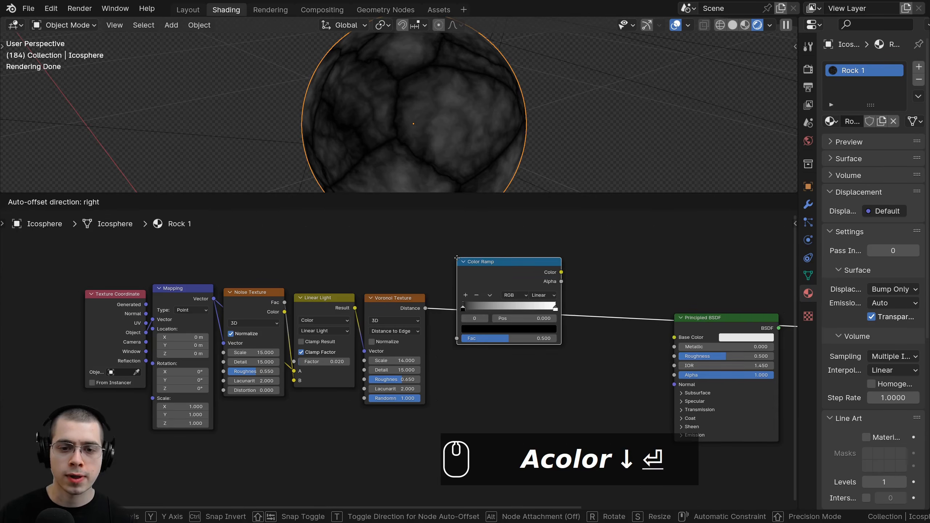
pyautogui.click(444, 254)
pyautogui.moveTo(459, 271); pyautogui.dragTo(468, 269)
# Move the Color Ramp's white stop to position 0.394 and inspect the contrast of the cracks on the sphere.
pyautogui.scroll(3, 509, 271)
pyautogui.scroll(1, 512, 277)
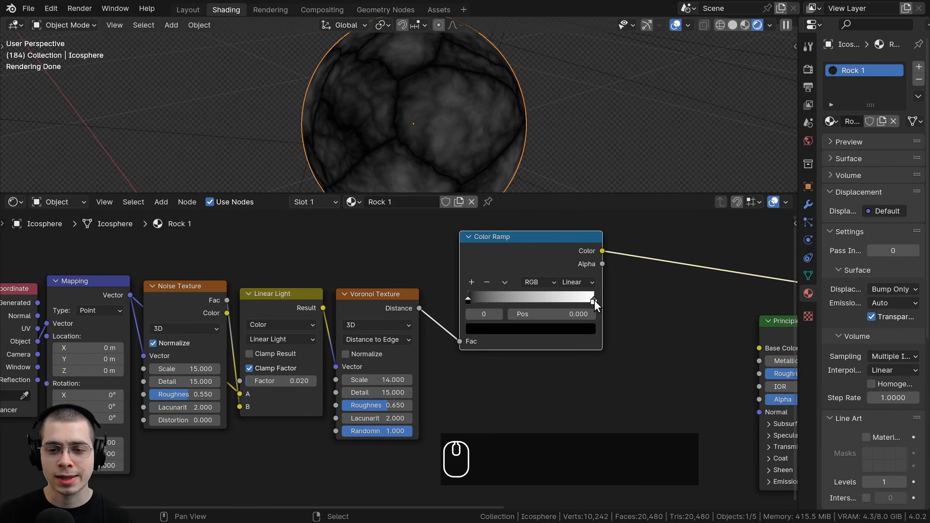
pyautogui.click(594, 301)
pyautogui.moveTo(593, 300); pyautogui.dragTo(521, 320)
pyautogui.scroll(1, 512, 317)
pyautogui.moveTo(406, 118); pyautogui.dragTo(415, 96, button='middle')
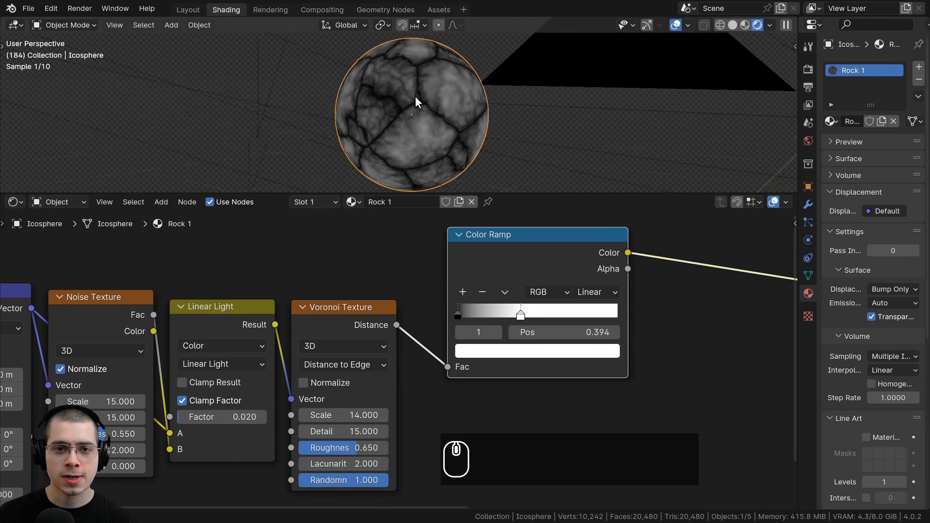
# View the sphere through the camera and move the Color Ramp node closer to the Voronoi Texture node.
pyautogui.press('KP_0')
pyautogui.scroll(-5, 614, 348)
pyautogui.moveTo(613, 348); pyautogui.dragTo(517, 346, button='middle')
pyautogui.moveTo(481, 290); pyautogui.dragTo(462, 285)
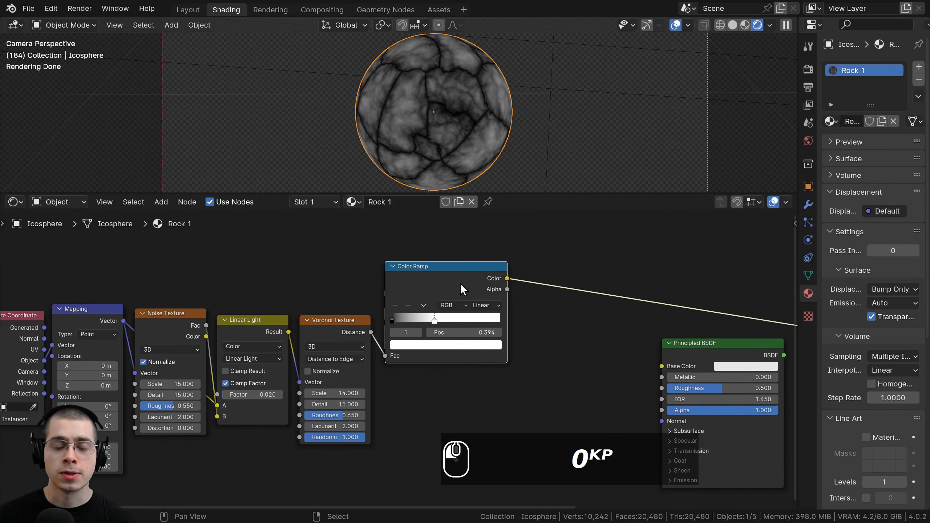
pyautogui.moveTo(461, 285); pyautogui.dragTo(453, 288, button='middle')
pyautogui.scroll(1, 488, 277)
# Insert a Mix Color node after the Color Ramp, with the ramp's color feeding input A.
pyautogui.hotkey('shift', 'a')
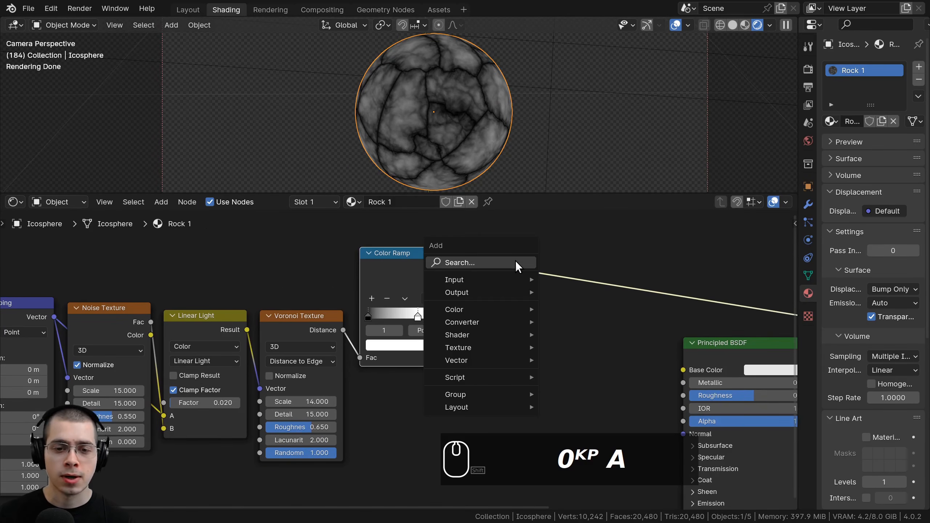
pyautogui.moveTo(515, 261)
pyautogui.write('mix')
pyautogui.press('Down')
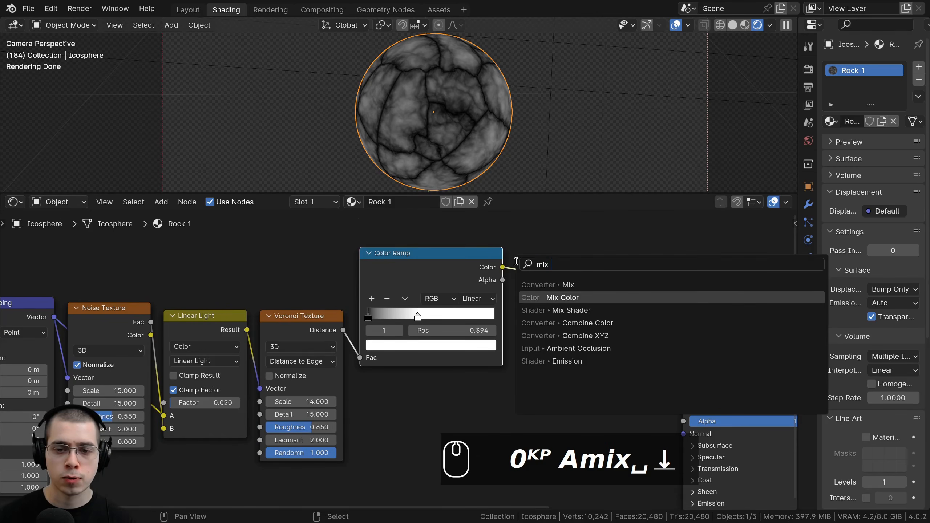
pyautogui.press('Return')
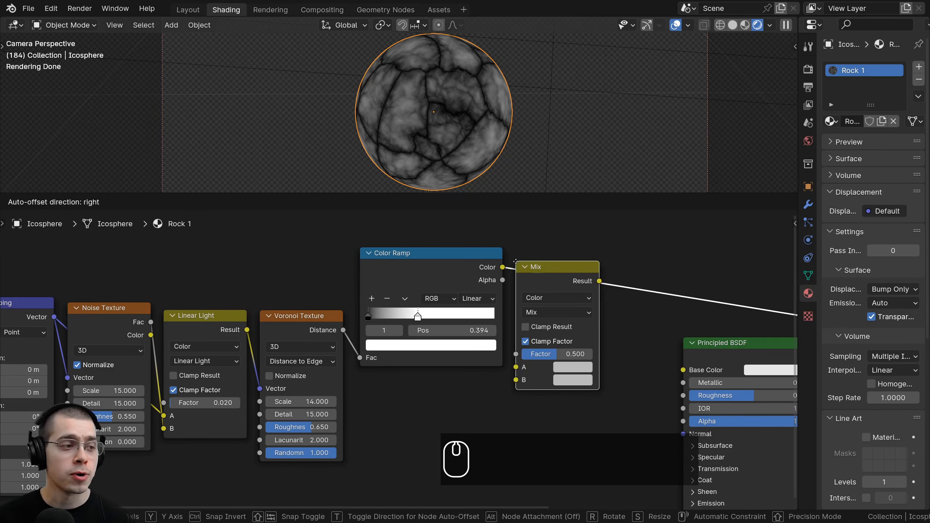
pyautogui.click(546, 244)
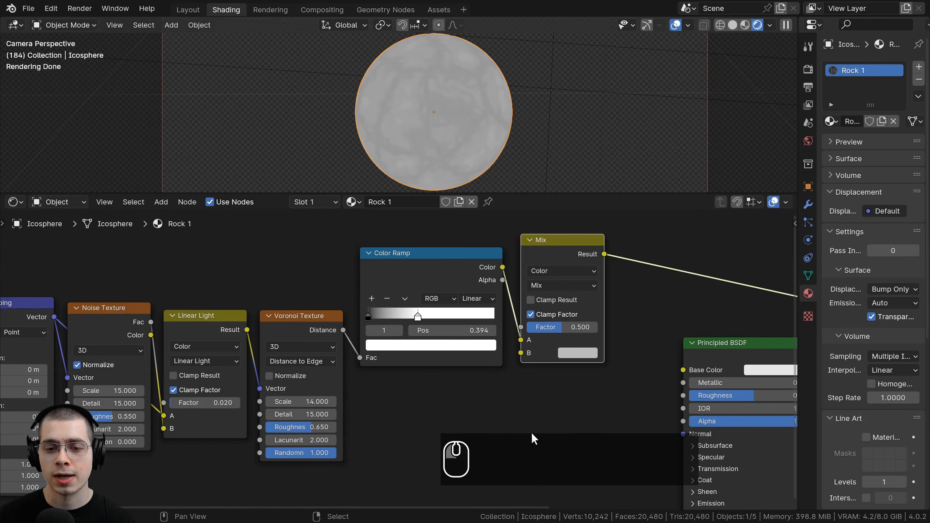
pyautogui.click(414, 276)
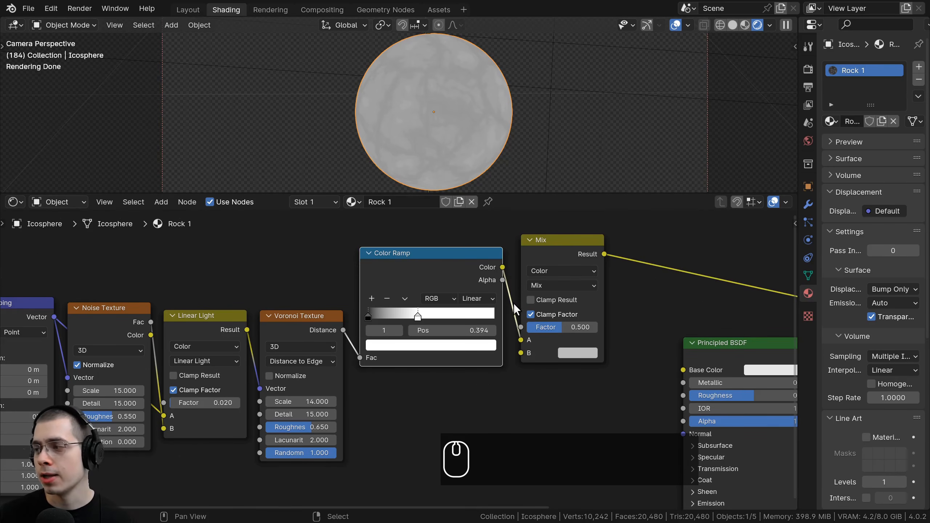
# Reroute the Color Ramp's color from the Mix node's input A to its Factor and preview the ramp's output on the sphere.
pyautogui.moveTo(521, 341)
pyautogui.mouseDown()
pyautogui.moveTo(507, 330)
pyautogui.moveTo(521, 327)
pyautogui.mouseUp()
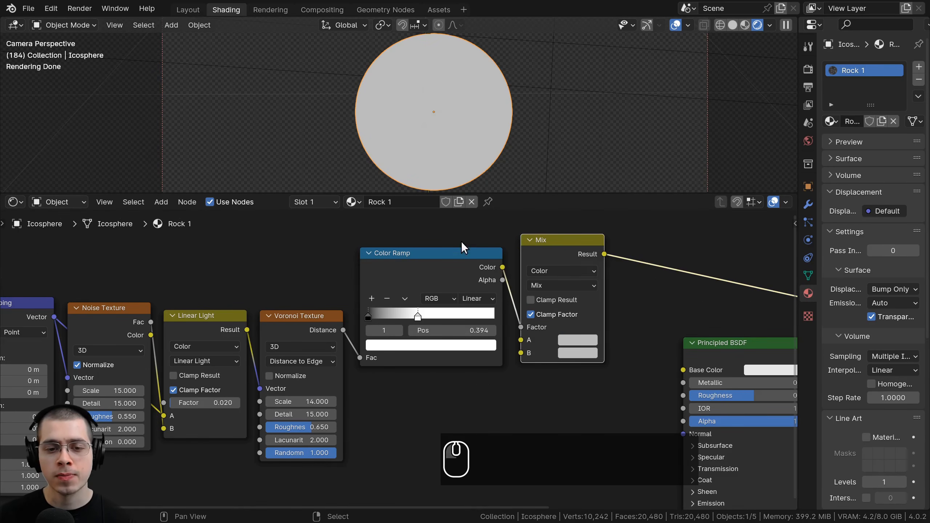
pyautogui.scroll(1, 372, 319)
pyautogui.scroll(2, 373, 320)
pyautogui.moveTo(396, 252); pyautogui.dragTo(399, 263)
pyautogui.keyDown('ctrl'); pyautogui.keyDown('shift'); pyautogui.click(398, 263); pyautogui.keyUp('shift'); pyautogui.keyUp('ctrl')
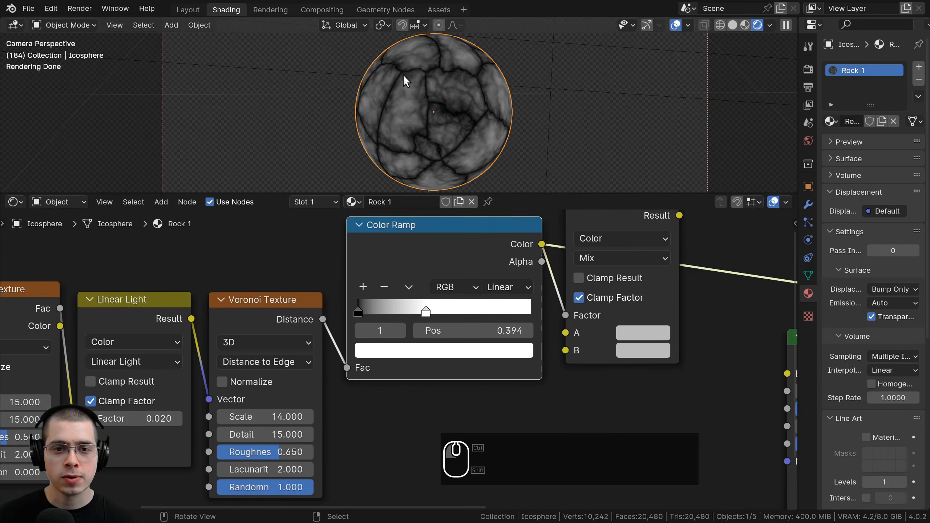
pyautogui.moveTo(475, 284); pyautogui.dragTo(414, 319, button='middle')
pyautogui.moveTo(527, 358); pyautogui.dragTo(525, 337, button='middle')
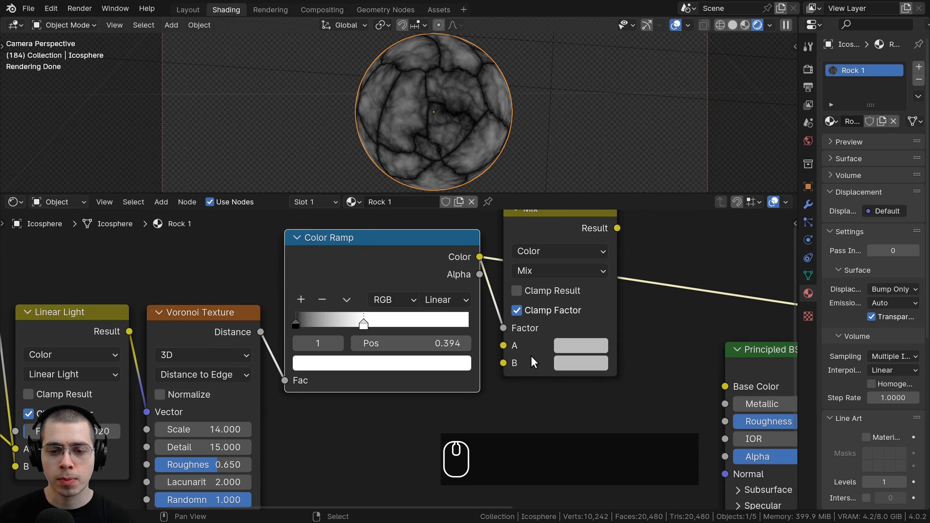
pyautogui.moveTo(629, 292); pyautogui.dragTo(616, 317, button='middle')
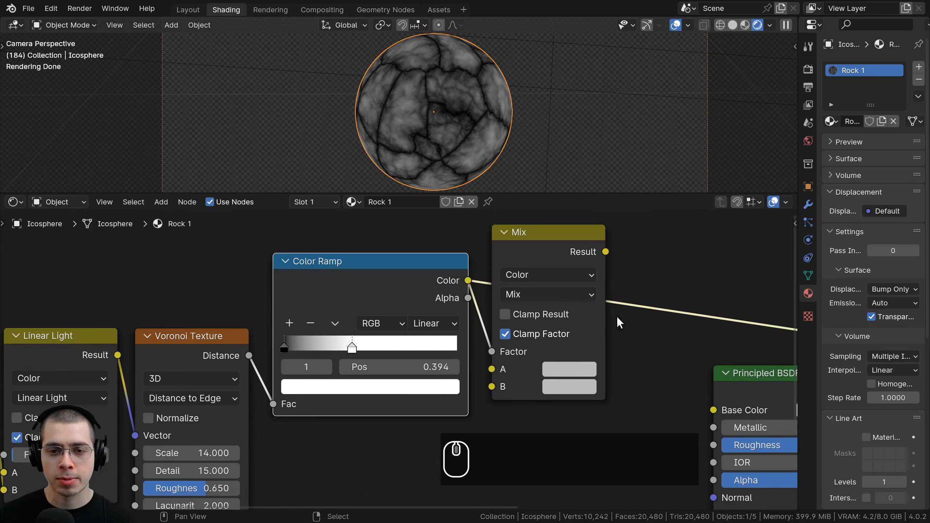
# Preview the Mix node's result on the sphere and set its color A to black.
pyautogui.keyDown('ctrl'); pyautogui.keyDown('shift'); pyautogui.click(560, 248); pyautogui.keyUp('shift'); pyautogui.keyUp('ctrl')
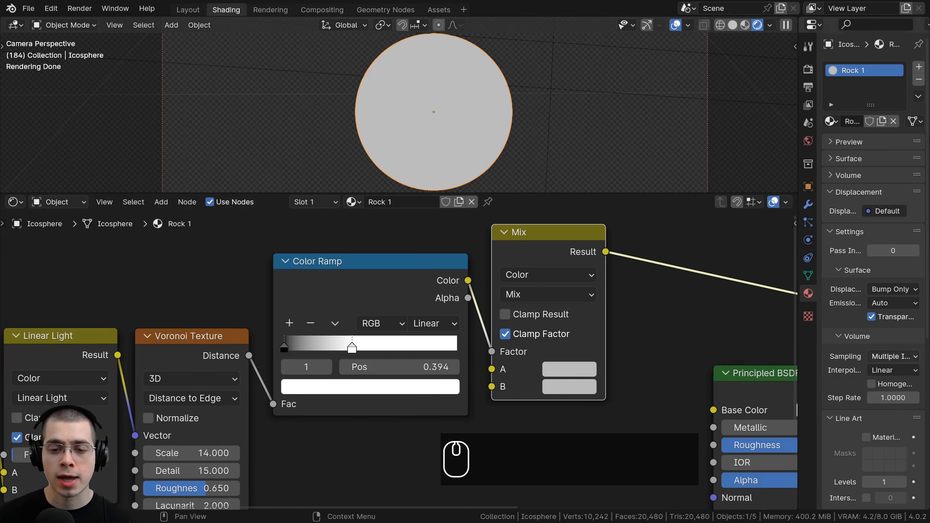
pyautogui.hotkey('ctrl', 'c')
pyautogui.hotkey('ctrl', 'c')
pyautogui.click(555, 368)
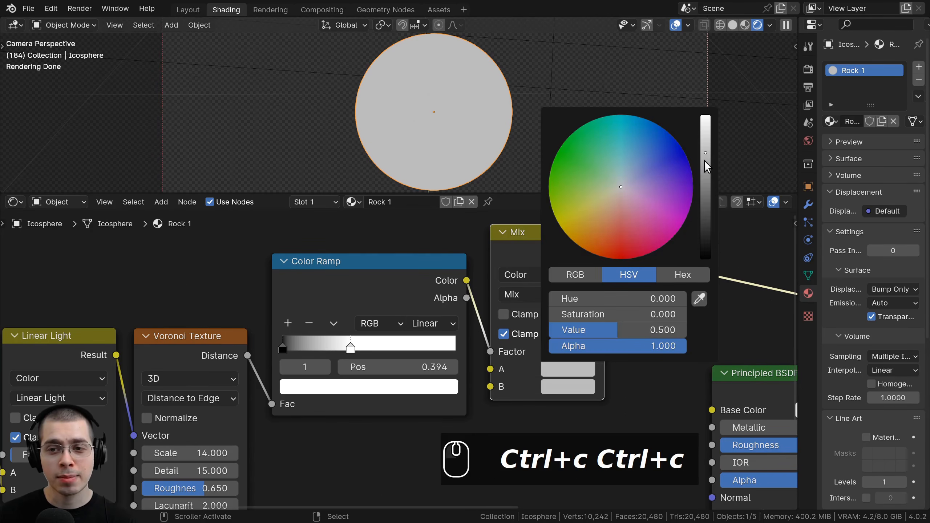
pyautogui.moveTo(707, 167); pyautogui.dragTo(707, 261)
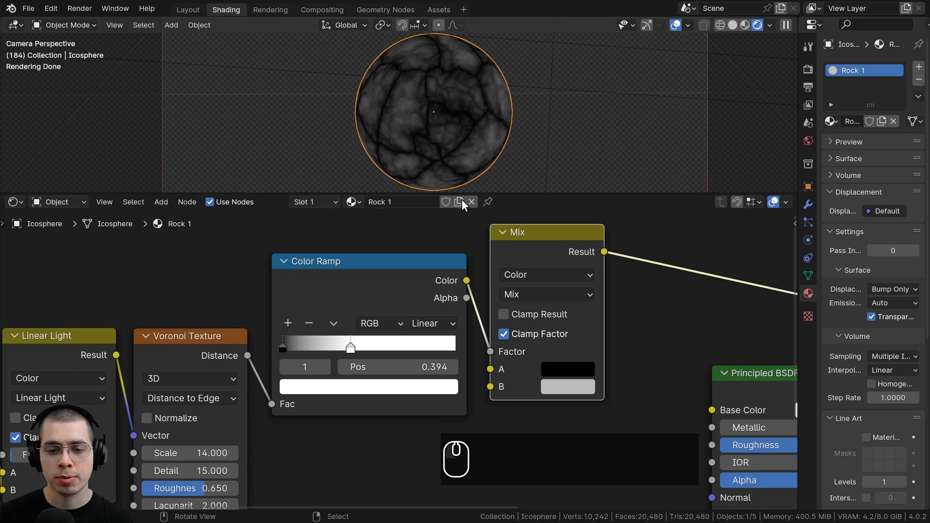
# Set the Mix node's color B to brown with hex value 6F5236.
pyautogui.click(568, 384)
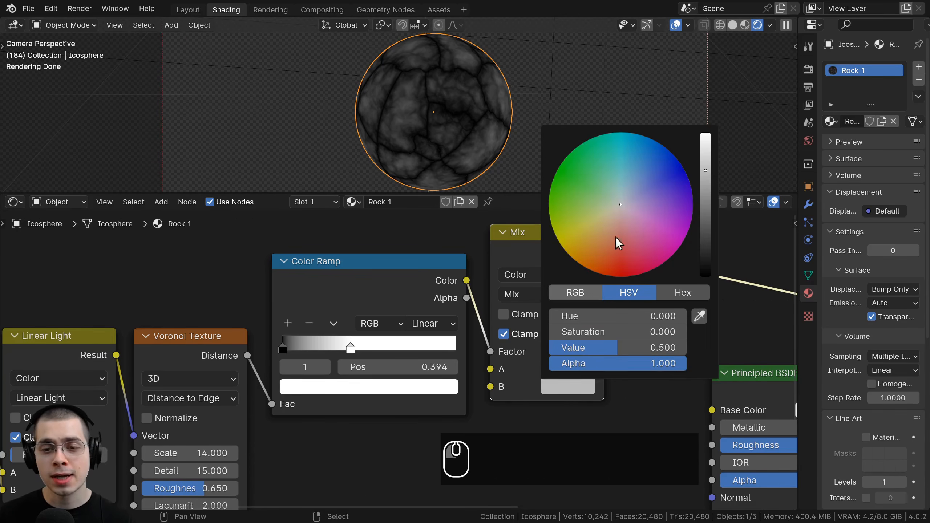
pyautogui.moveTo(706, 171); pyautogui.dragTo(705, 189)
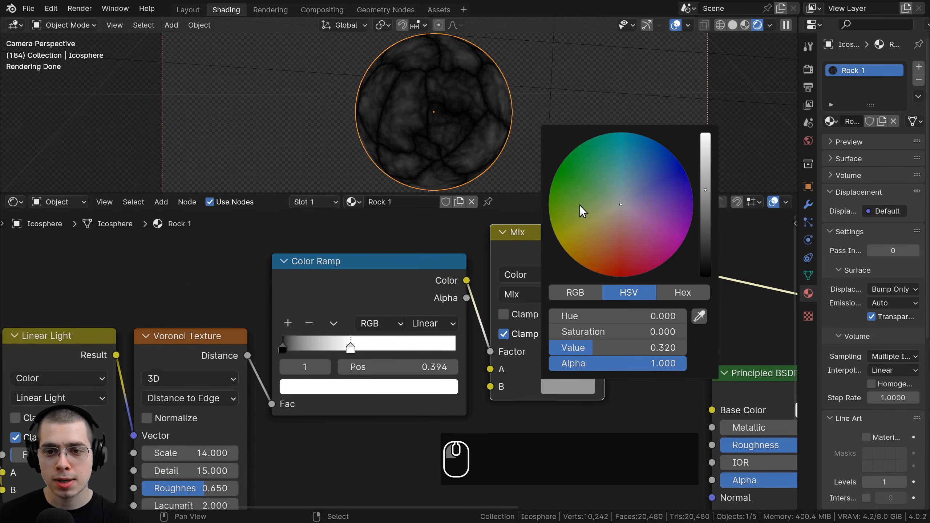
pyautogui.hotkey('ctrl', 'v')
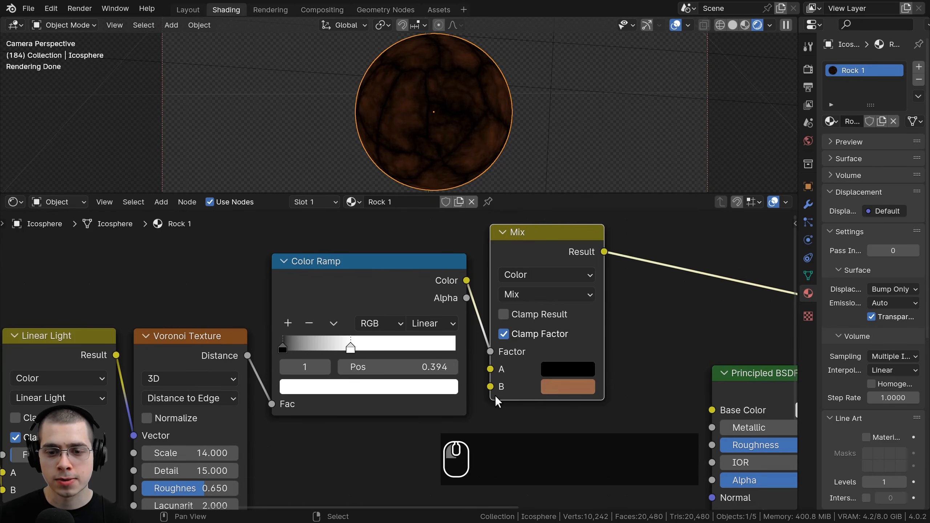
pyautogui.scroll(2, 562, 387)
pyautogui.moveTo(562, 386); pyautogui.dragTo(531, 296, button='middle')
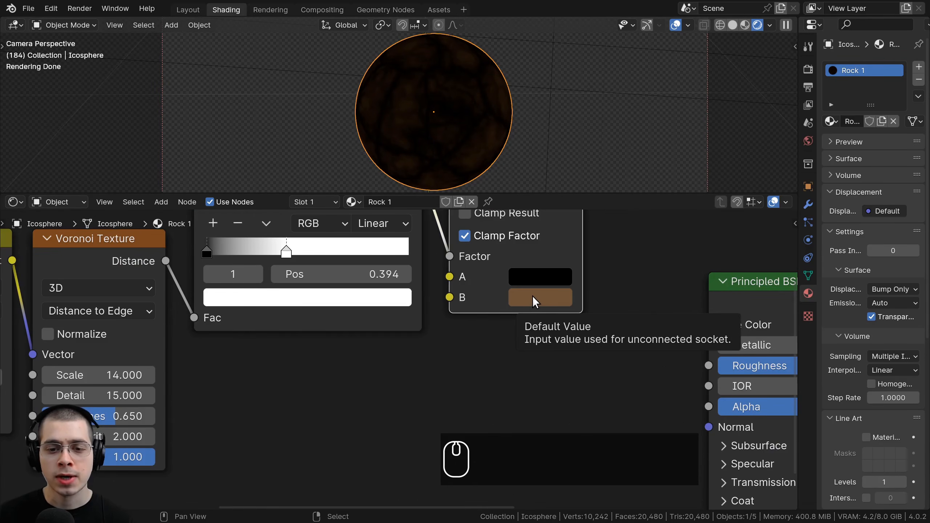
pyautogui.click(532, 296)
pyautogui.click(700, 203)
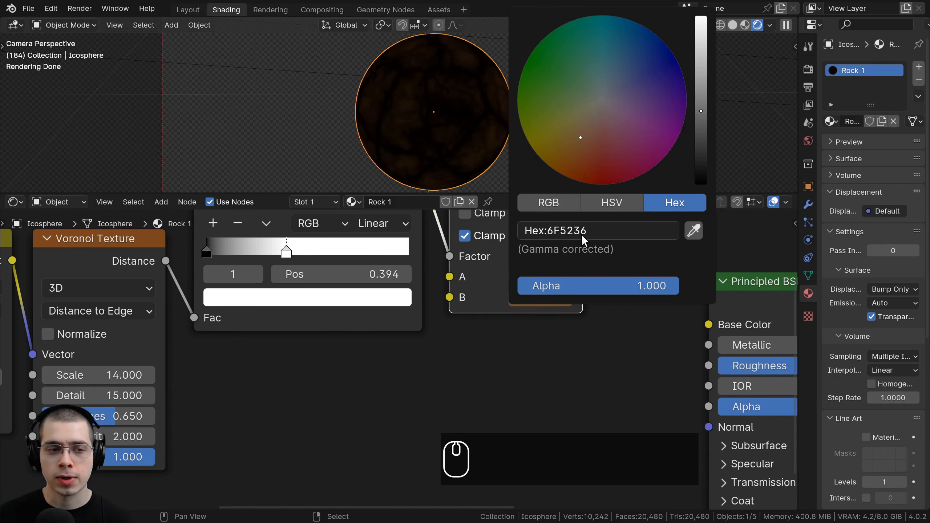
# Connect the Mix node's Result to the Principled BSDF's Base Color and reconnect the shader to the Material Output.
pyautogui.scroll(-4, 531, 214)
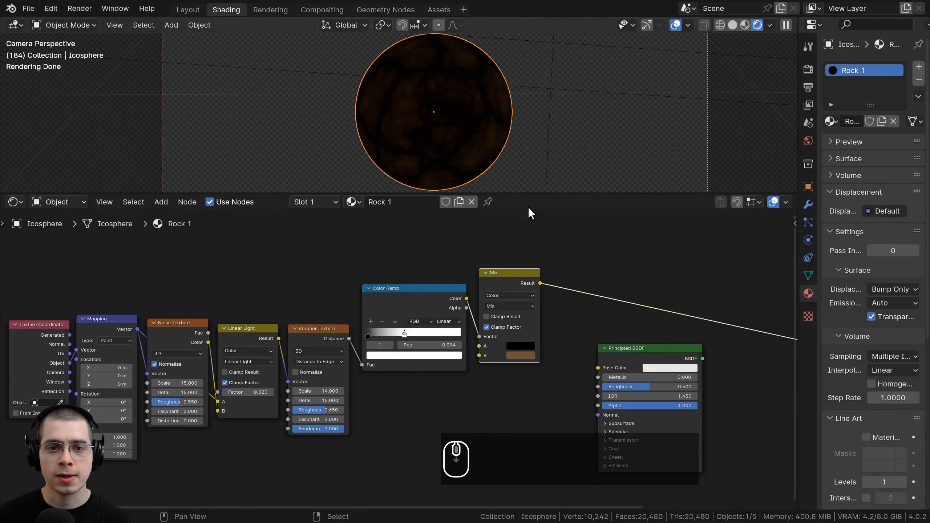
pyautogui.scroll(2, 488, 243)
pyautogui.moveTo(512, 253); pyautogui.dragTo(460, 245, button='middle')
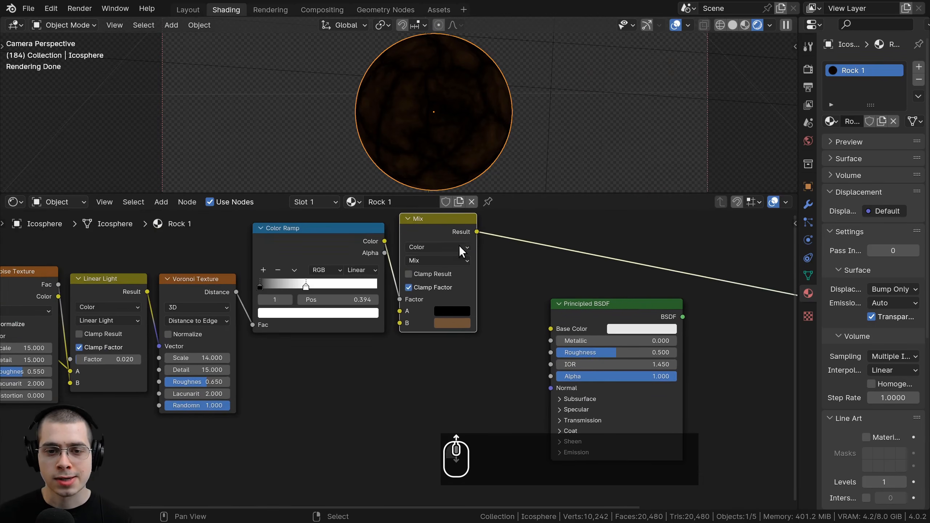
pyautogui.moveTo(474, 232); pyautogui.dragTo(567, 325)
pyautogui.scroll(-1, 534, 304)
pyautogui.keyDown('ctrl'); pyautogui.keyDown('shift'); pyautogui.click(537, 293); pyautogui.keyUp('shift'); pyautogui.keyUp('ctrl')
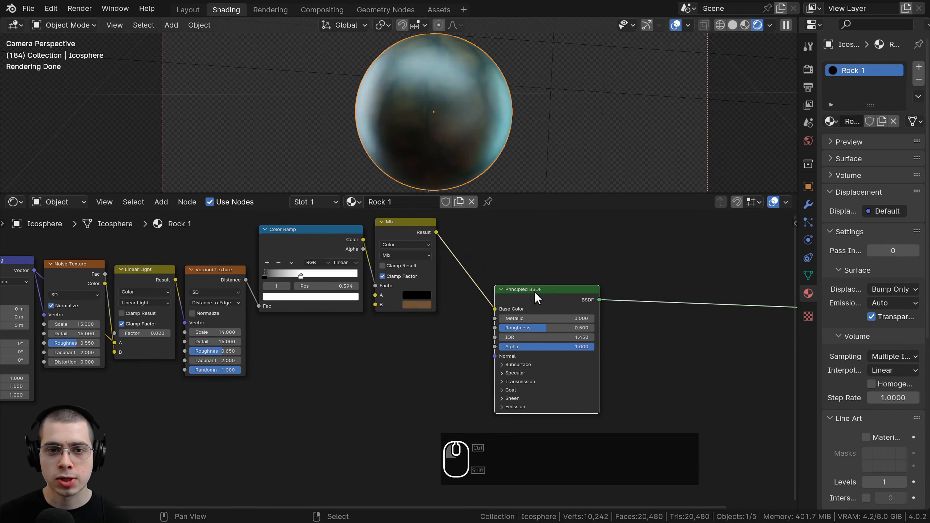
pyautogui.moveTo(534, 292); pyautogui.dragTo(552, 293)
pyautogui.scroll(-1, 621, 290)
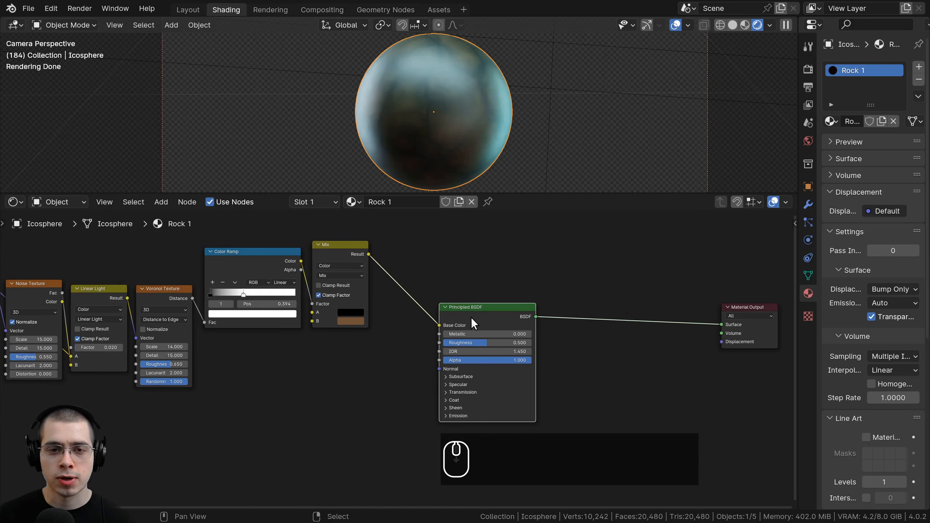
pyautogui.hotkey('ctrl', 'b')
pyautogui.hotkey('ctrl', 'b')
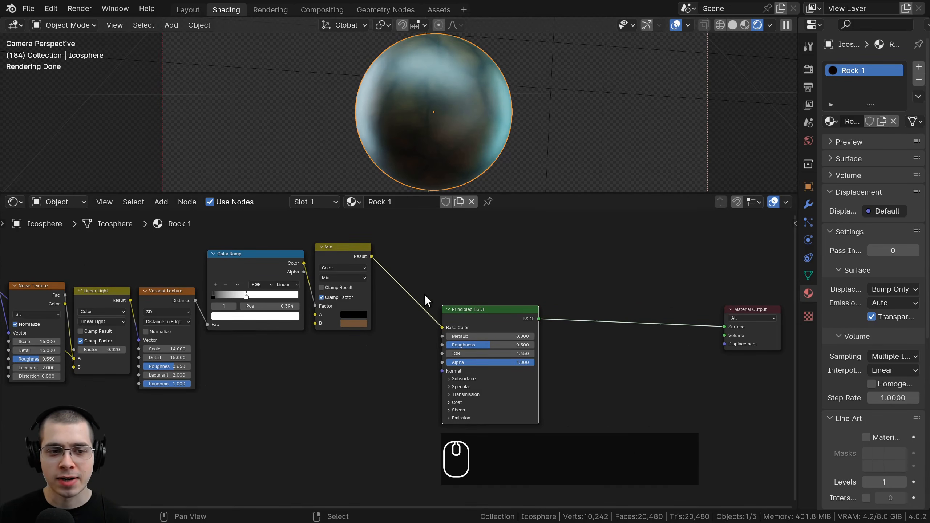
# Link the Voronoi Texture's Distance output to the Principled BSDF's Normal input.
pyautogui.moveTo(426, 301); pyautogui.dragTo(449, 291, button='middle')
pyautogui.moveTo(200, 287); pyautogui.dragTo(270, 244, button='middle')
pyautogui.scroll(5, 271, 244)
pyautogui.scroll(-1, 272, 246)
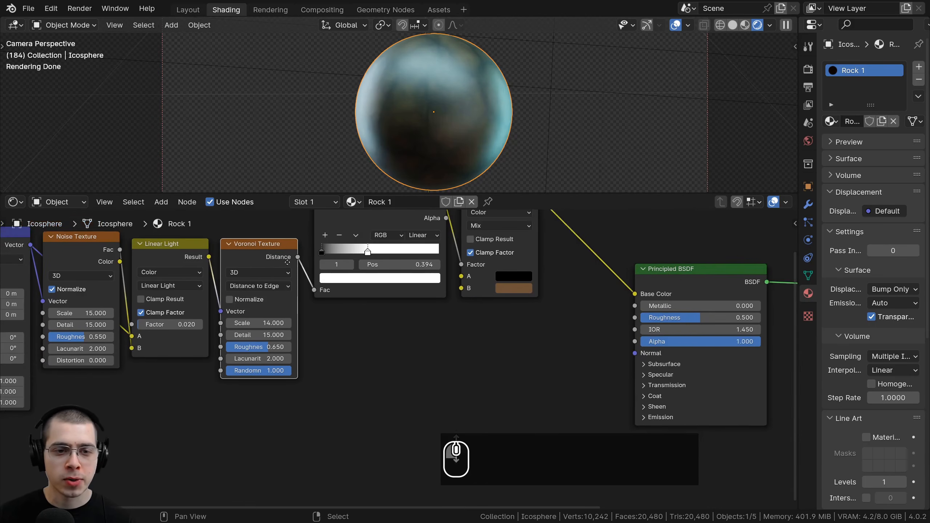
pyautogui.moveTo(270, 272)
pyautogui.mouseDown()
pyautogui.moveTo(335, 346)
pyautogui.moveTo(561, 379)
pyautogui.moveTo(606, 368)
pyautogui.mouseUp()
pyautogui.moveTo(602, 369); pyautogui.dragTo(626, 342, button='middle')
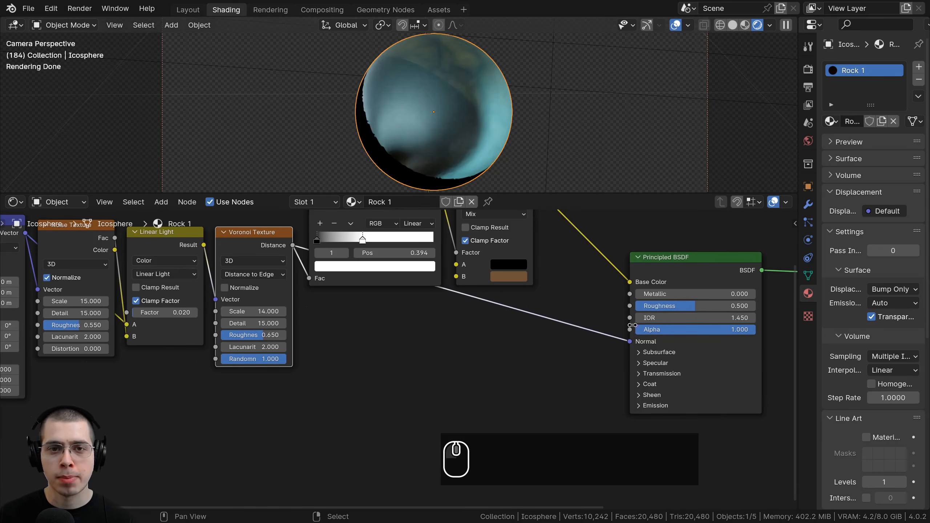
pyautogui.moveTo(574, 374); pyautogui.dragTo(568, 374, button='middle')
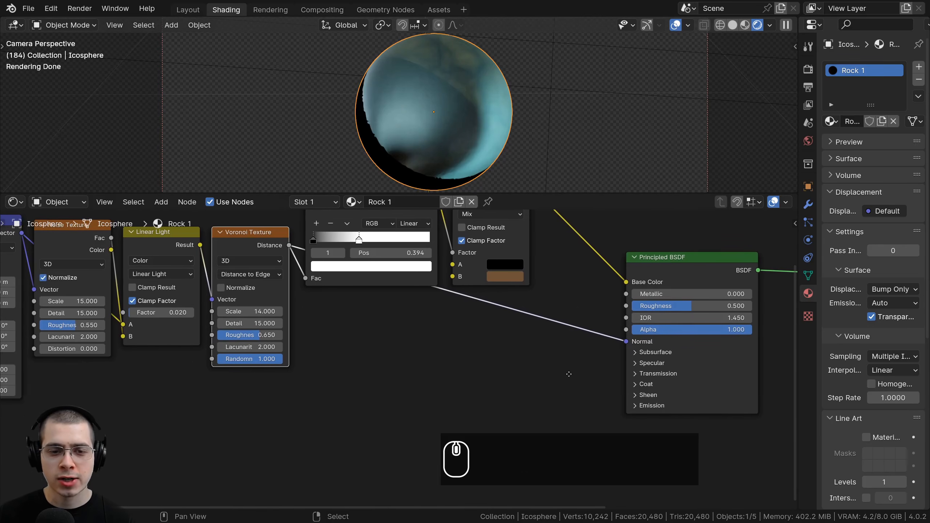
# Insert a Bump node on the link between the Voronoi Texture and the Principled BSDF's Normal input.
pyautogui.moveTo(419, 351); pyautogui.dragTo(575, 364, button='middle')
pyautogui.scroll(5, 487, 334)
pyautogui.moveTo(487, 333); pyautogui.dragTo(536, 347, button='middle')
pyautogui.scroll(-2, 476, 267)
pyautogui.moveTo(477, 267); pyautogui.dragTo(503, 322, button='middle')
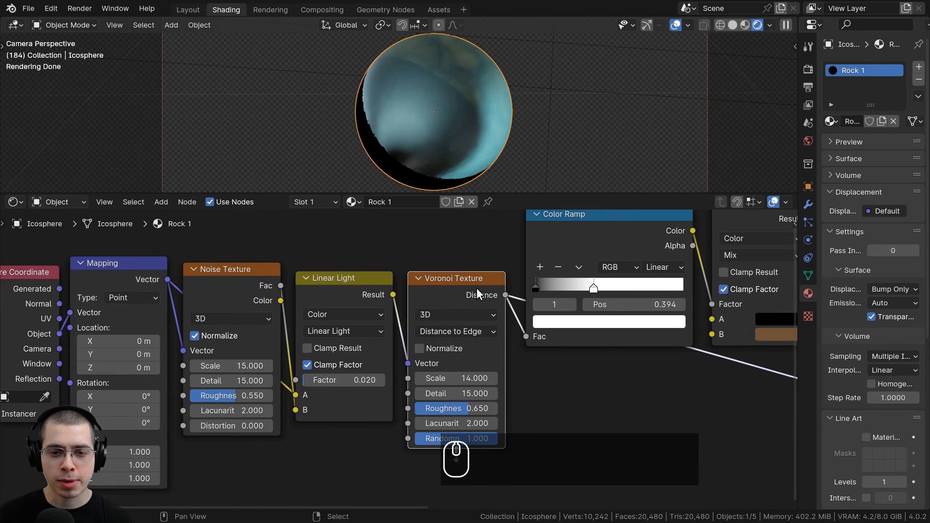
pyautogui.moveTo(793, 380); pyautogui.dragTo(448, 290, button='middle')
pyautogui.scroll(-1, 523, 347)
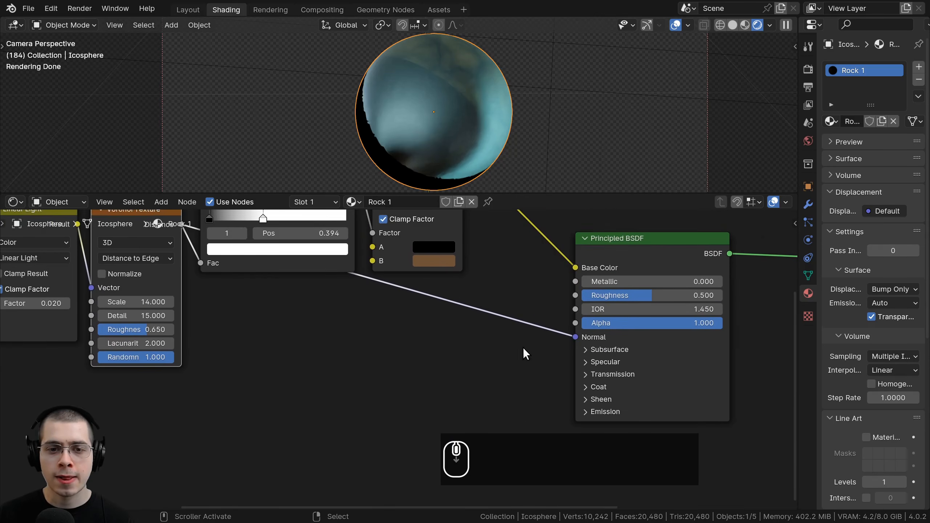
pyautogui.hotkey('shift', 'a')
pyautogui.click(419, 313)
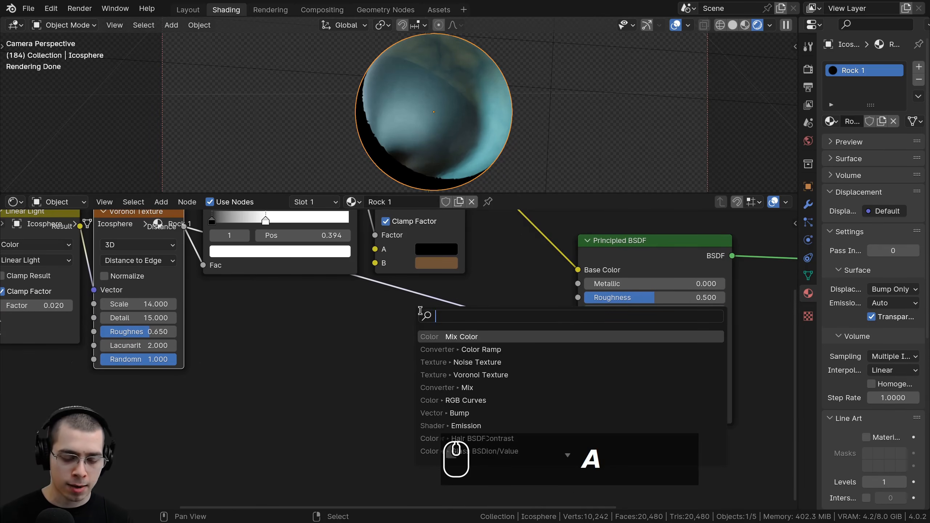
pyautogui.write('bum')
pyautogui.press('Return')
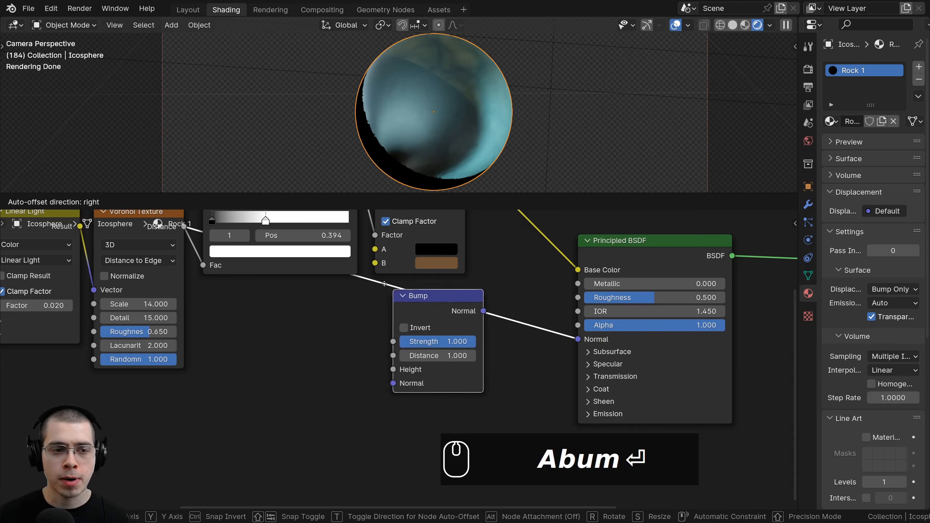
pyautogui.click(420, 292)
pyautogui.moveTo(396, 321); pyautogui.dragTo(413, 347, button='middle')
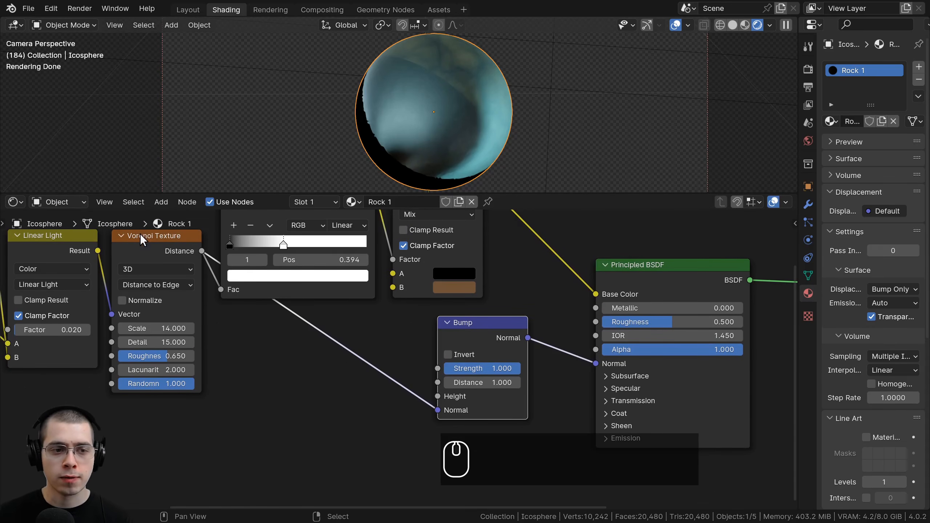
pyautogui.moveTo(487, 339); pyautogui.dragTo(487, 345)
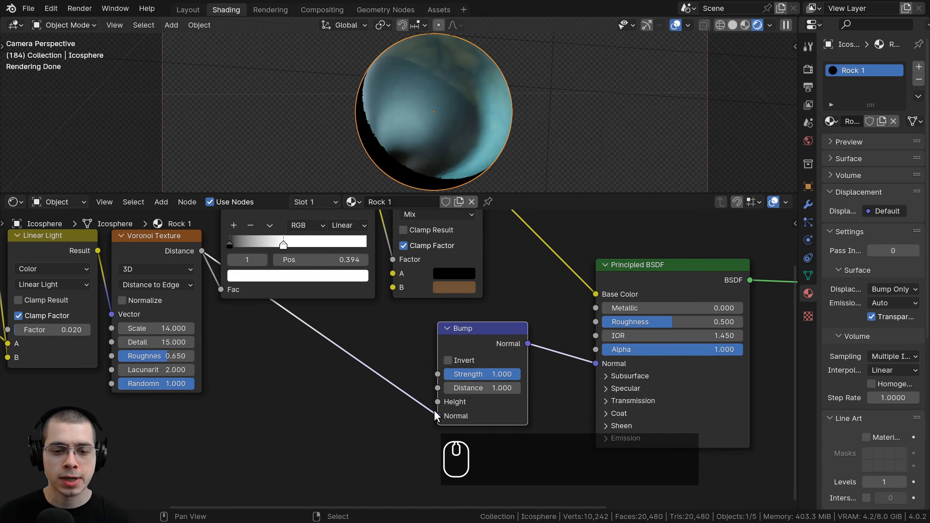
# Move the Voronoi Distance link to the Bump node's Height input and set the Bump's Strength to 0.4.
pyautogui.moveTo(435, 411)
pyautogui.mouseDown()
pyautogui.moveTo(169, 276)
pyautogui.moveTo(303, 413)
pyautogui.moveTo(435, 402)
pyautogui.mouseUp()
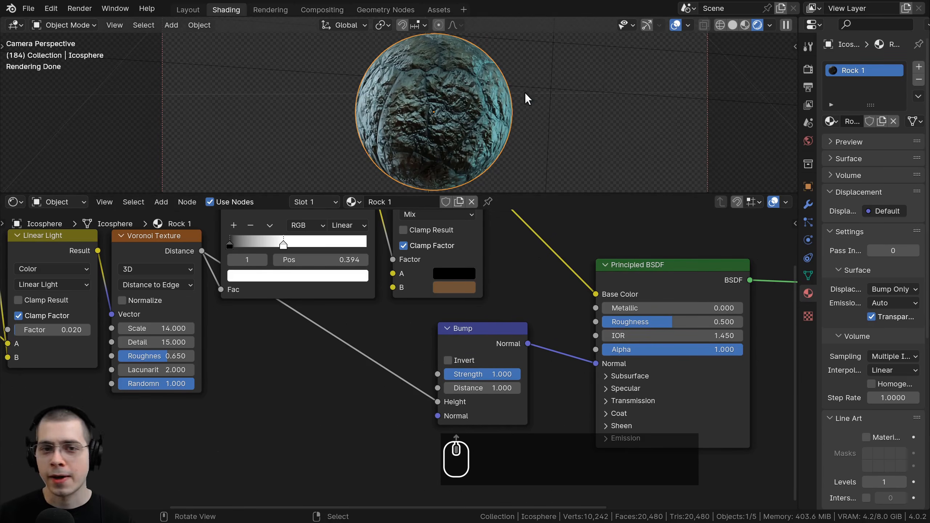
pyautogui.click(483, 376)
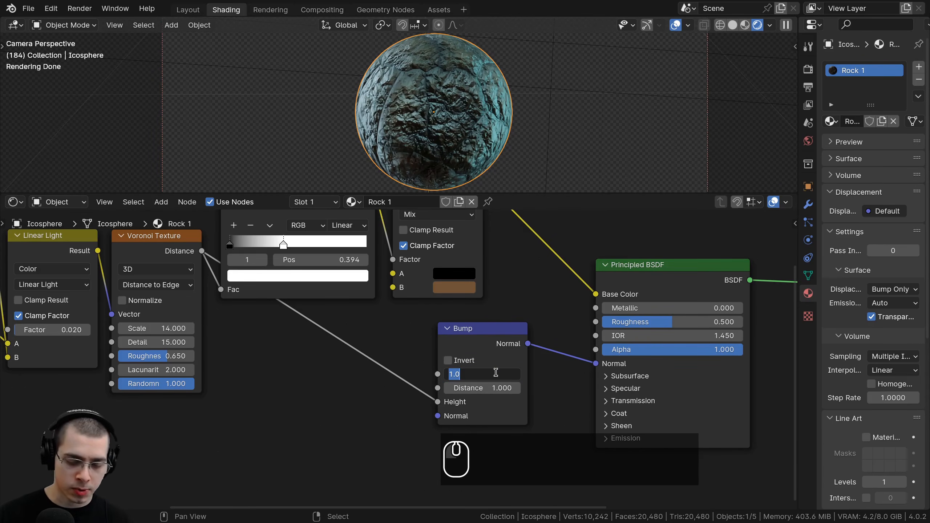
pyautogui.write('.4')
pyautogui.press('Return')
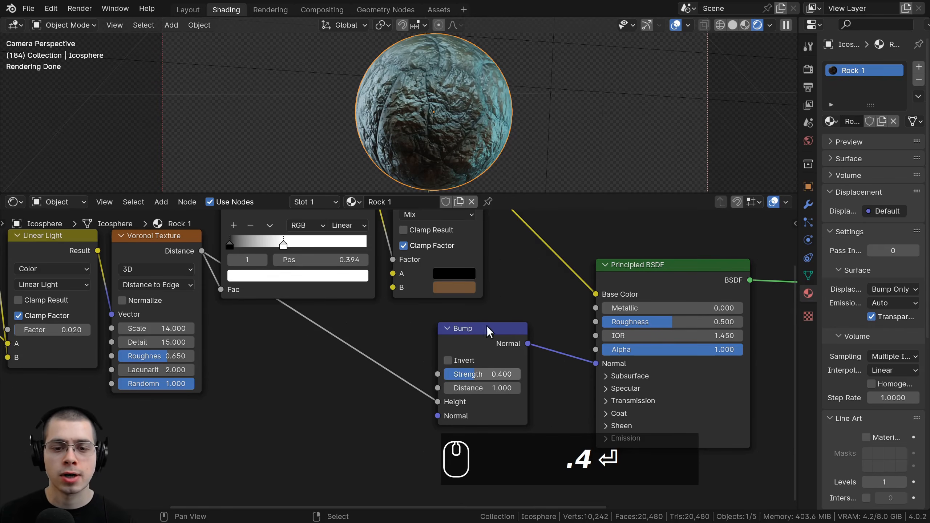
pyautogui.press('a')
pyautogui.press('a')
pyautogui.moveTo(491, 340); pyautogui.dragTo(506, 353)
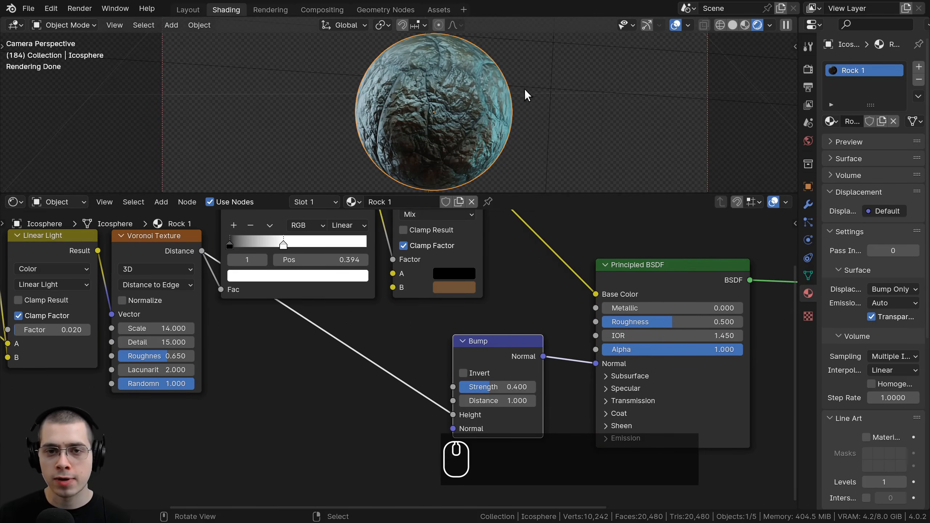
# Set the Principled BSDF's Roughness to 0.725.
pyautogui.scroll(1, 540, 73)
pyautogui.scroll(-1, 358, 63)
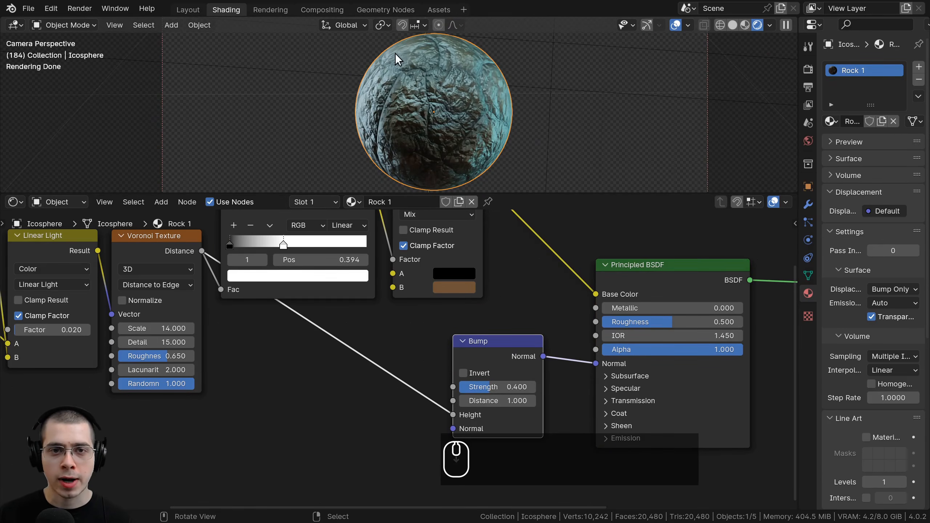
pyautogui.scroll(-2, 474, 322)
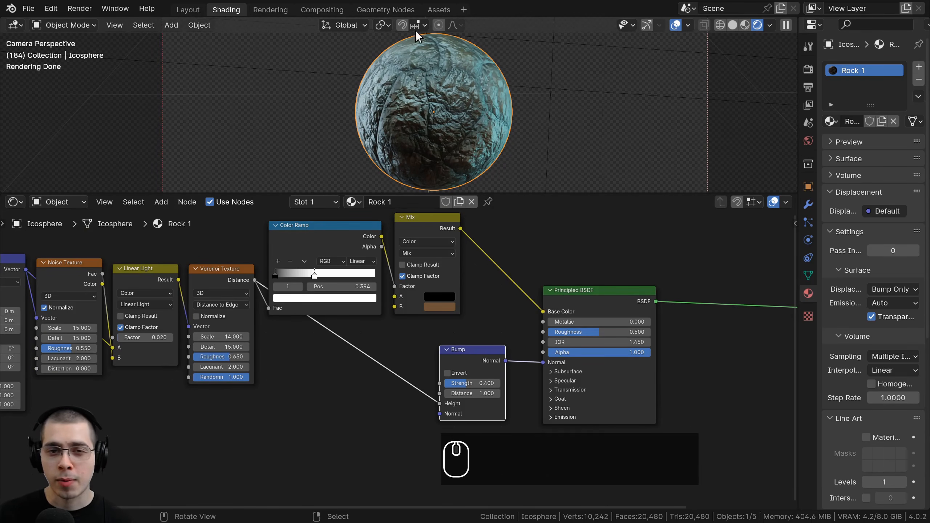
pyautogui.scroll(2, 650, 321)
pyautogui.keyDown('ctrl'); pyautogui.hscroll(5, 650, 321); pyautogui.keyUp('ctrl')
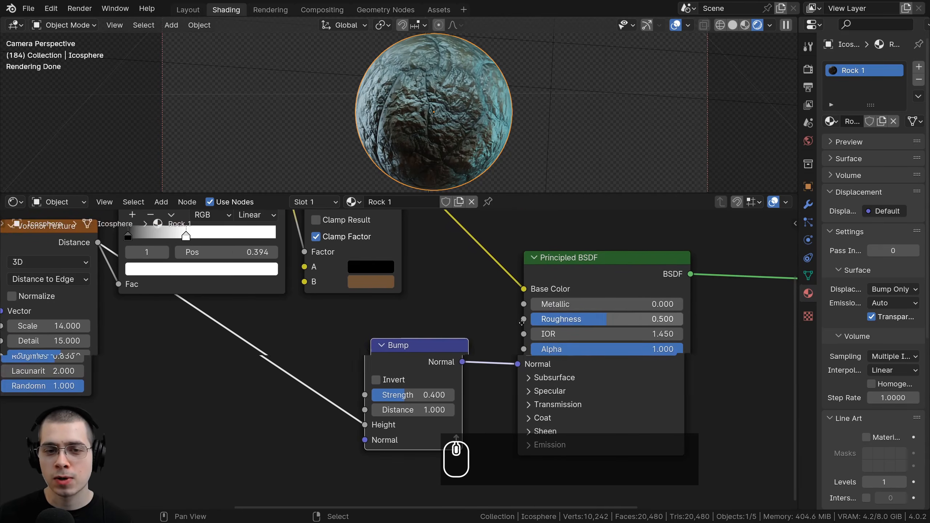
pyautogui.click(585, 320)
pyautogui.write('.')
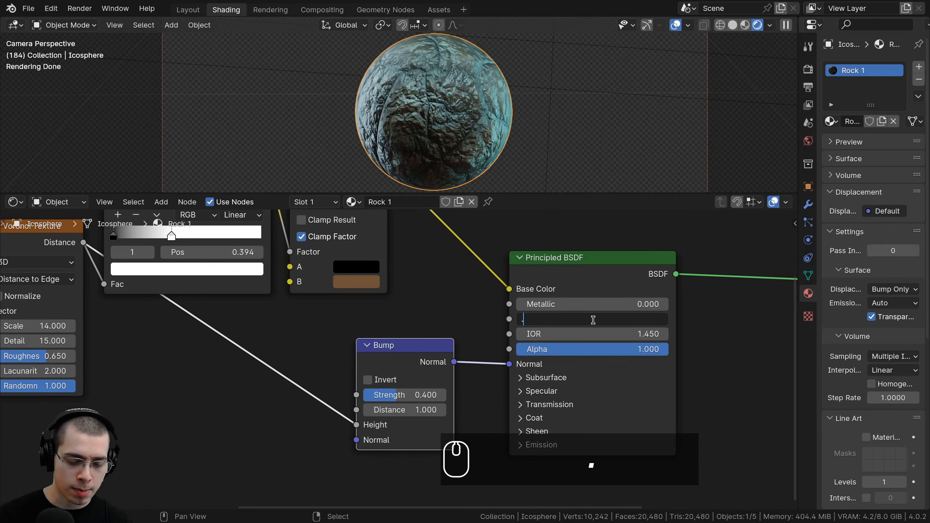
pyautogui.write('725')
pyautogui.press('Return')
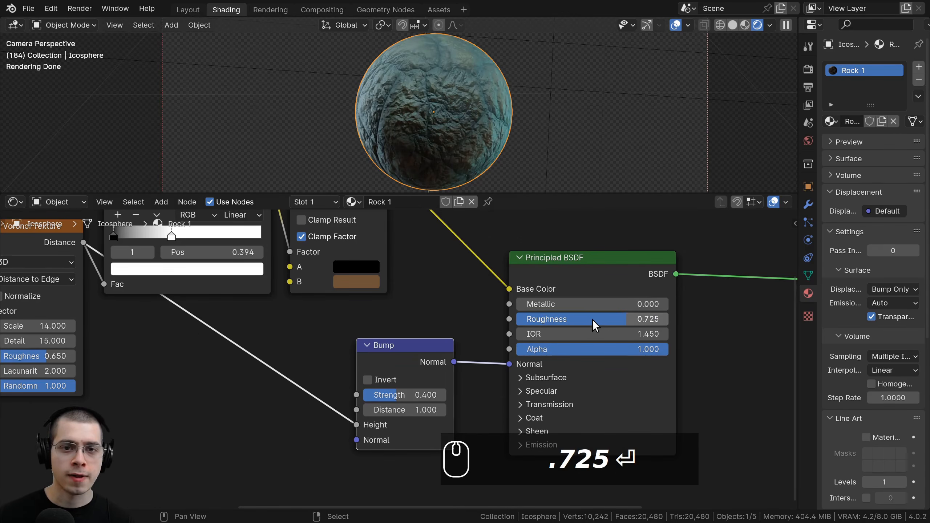
# Add a second Color Ramp fed by the Voronoi Texture's Distance output and place it below the Voronoi Texture and Bump nodes.
pyautogui.scroll(-4, 402, 357)
pyautogui.moveTo(423, 345); pyautogui.dragTo(431, 349)
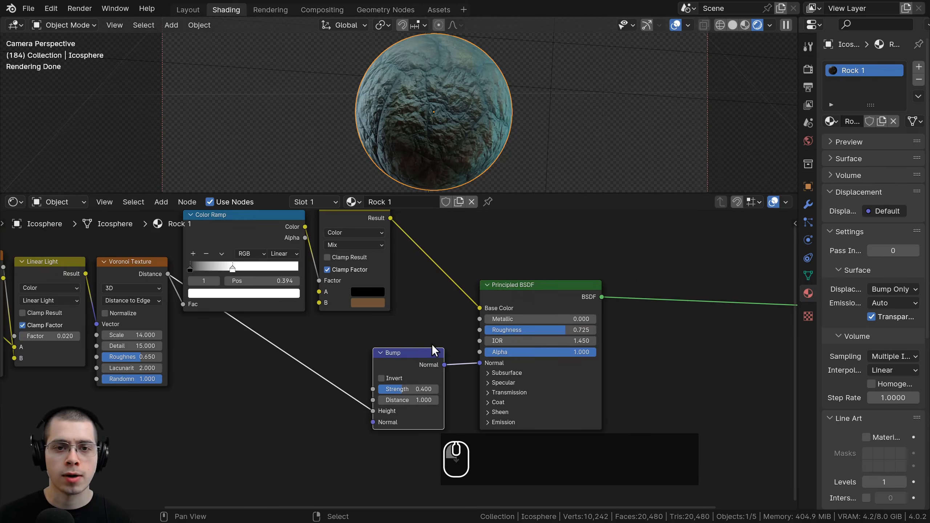
pyautogui.press('a')
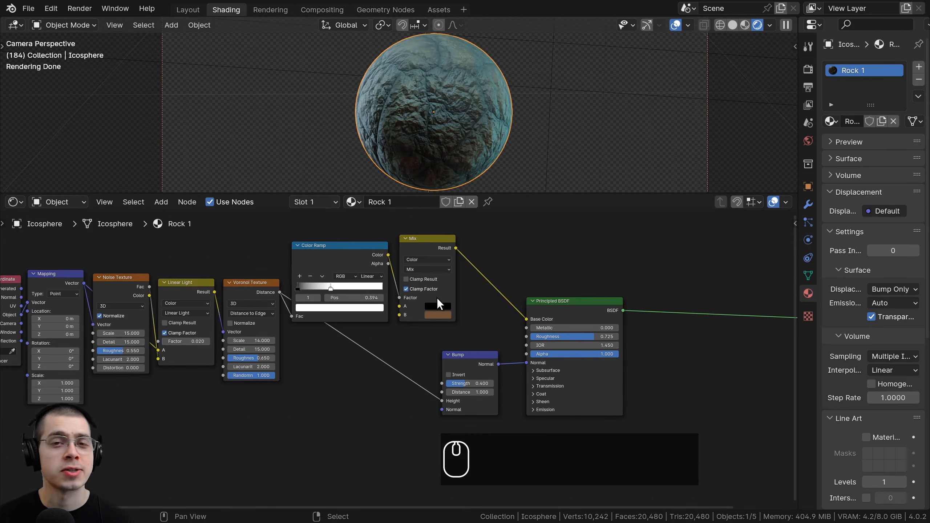
pyautogui.moveTo(436, 297); pyautogui.dragTo(504, 338, button='middle')
pyautogui.scroll(1, 448, 311)
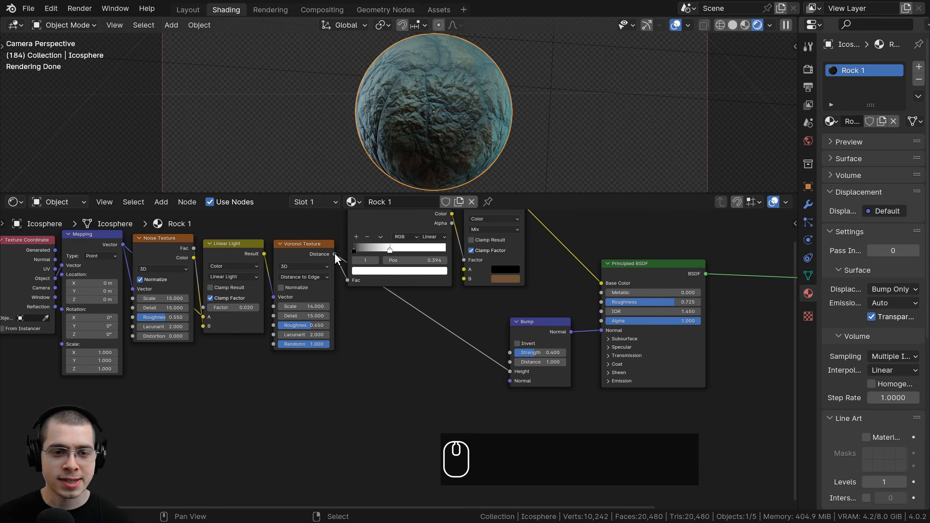
pyautogui.moveTo(335, 253); pyautogui.dragTo(394, 390)
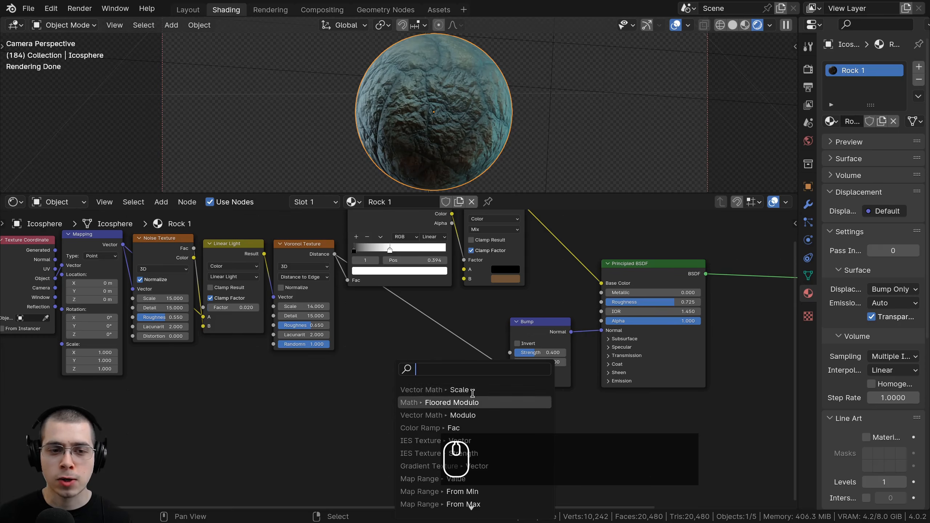
pyautogui.write('color ')
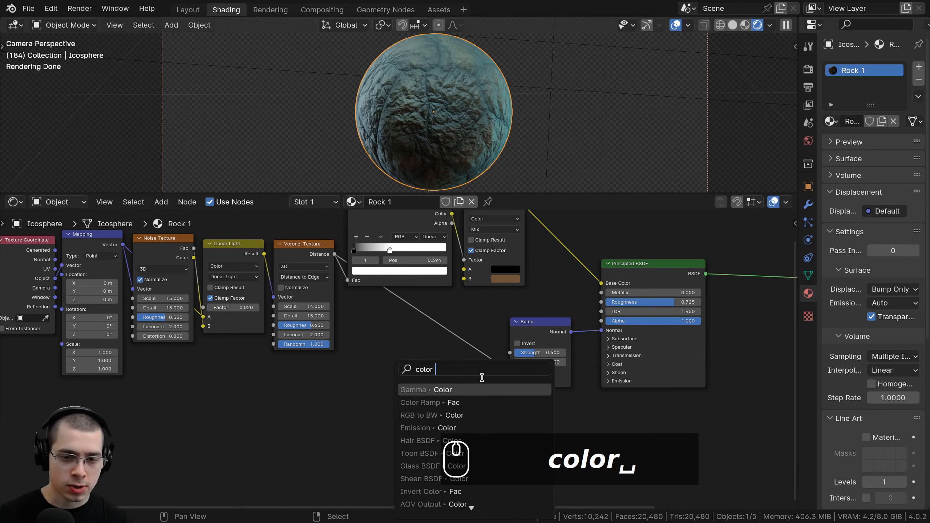
pyautogui.write('ramp')
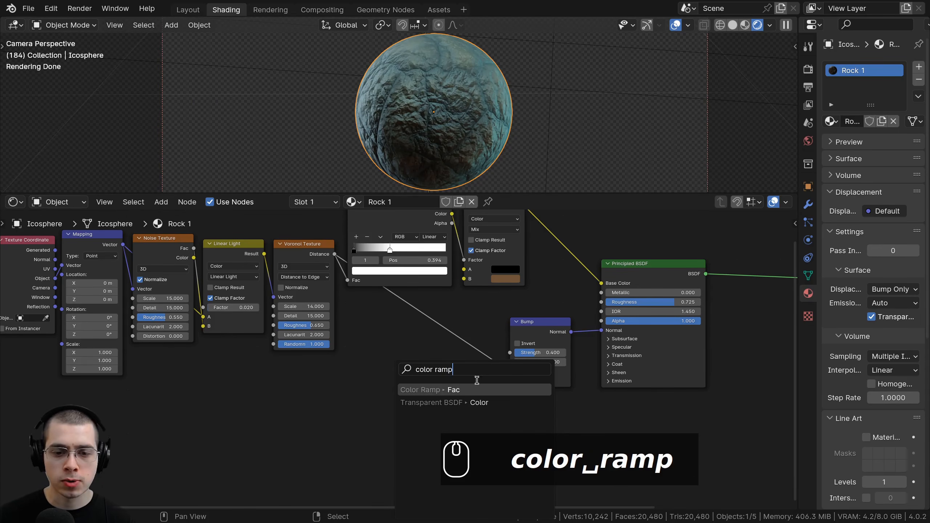
pyautogui.click(441, 389)
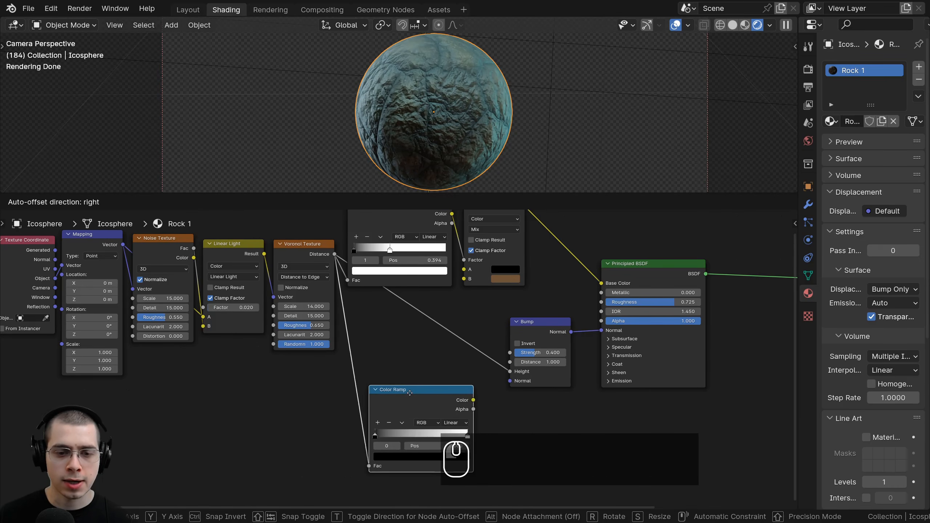
pyautogui.click(380, 395)
# Preview the new Color Ramp's output directly on the sphere and widen its node for finer stop control.
pyautogui.moveTo(380, 394); pyautogui.dragTo(414, 327, button='middle')
pyautogui.scroll(-1, 543, 318)
pyautogui.scroll(-1, 543, 318)
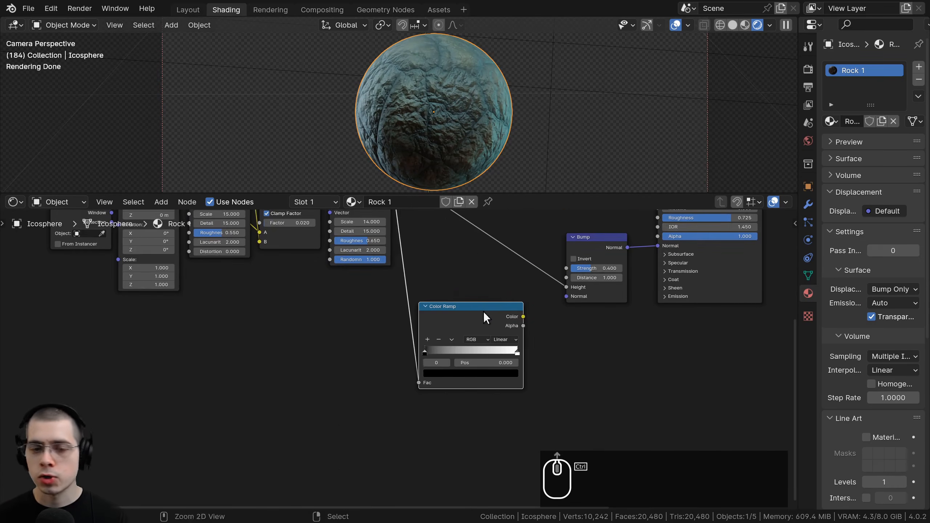
pyautogui.keyDown('ctrl'); pyautogui.keyDown('shift'); pyautogui.click(472, 309); pyautogui.keyUp('shift'); pyautogui.keyUp('ctrl')
pyautogui.scroll(-1, 423, 342)
pyautogui.moveTo(416, 334); pyautogui.dragTo(441, 306, button='middle')
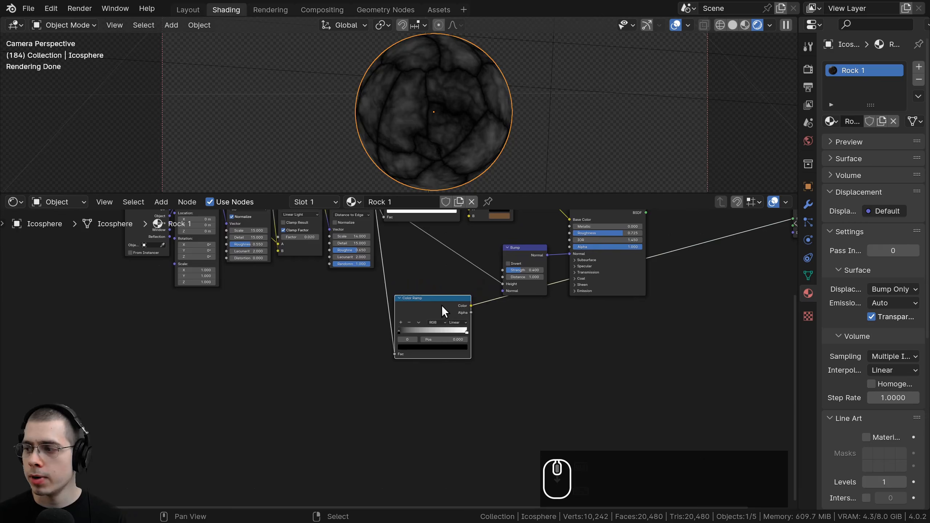
pyautogui.moveTo(442, 306); pyautogui.dragTo(431, 319)
pyautogui.moveTo(431, 332); pyautogui.dragTo(426, 315, button='middle')
pyautogui.scroll(4, 426, 316)
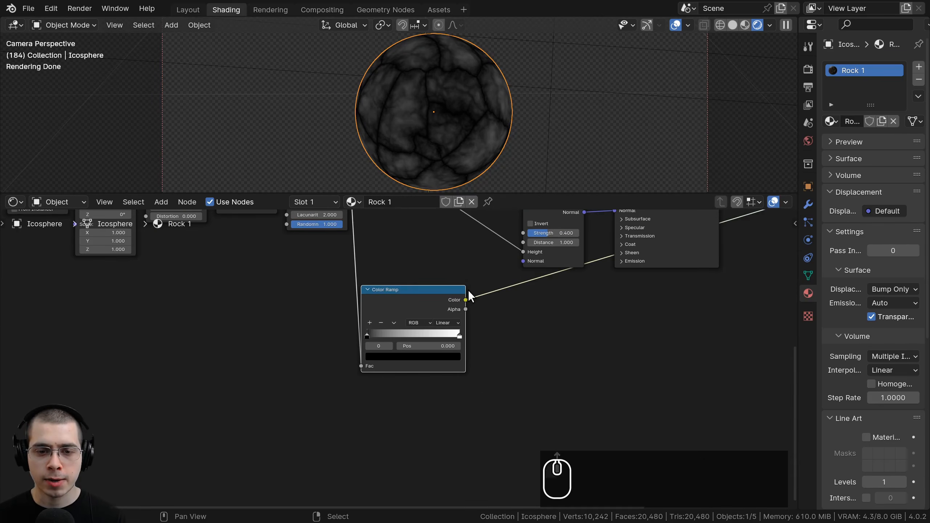
pyautogui.moveTo(465, 290); pyautogui.dragTo(565, 298)
pyautogui.scroll(3, 432, 292)
pyautogui.press('a')
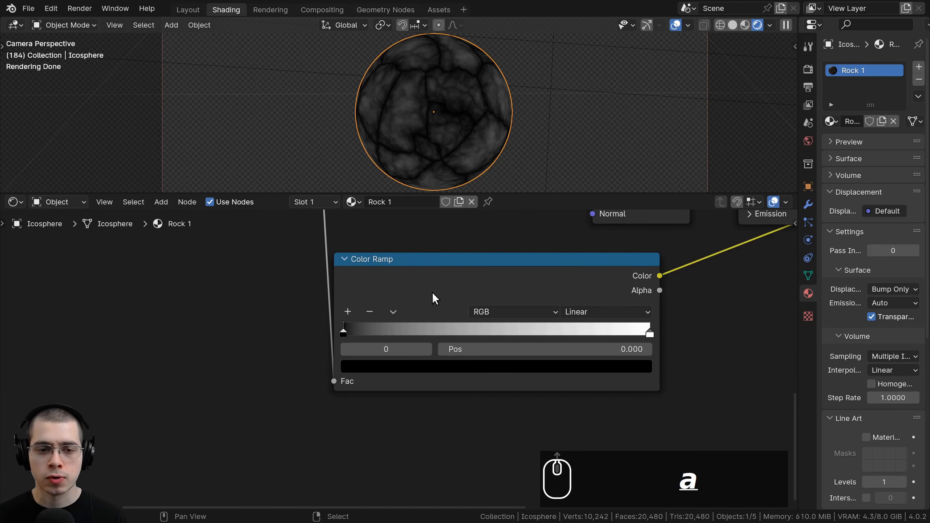
# Reverse the new Color Ramp by moving the white stop to the start and the black stop to about 0.02.
pyautogui.moveTo(638, 249); pyautogui.dragTo(636, 252, button='middle')
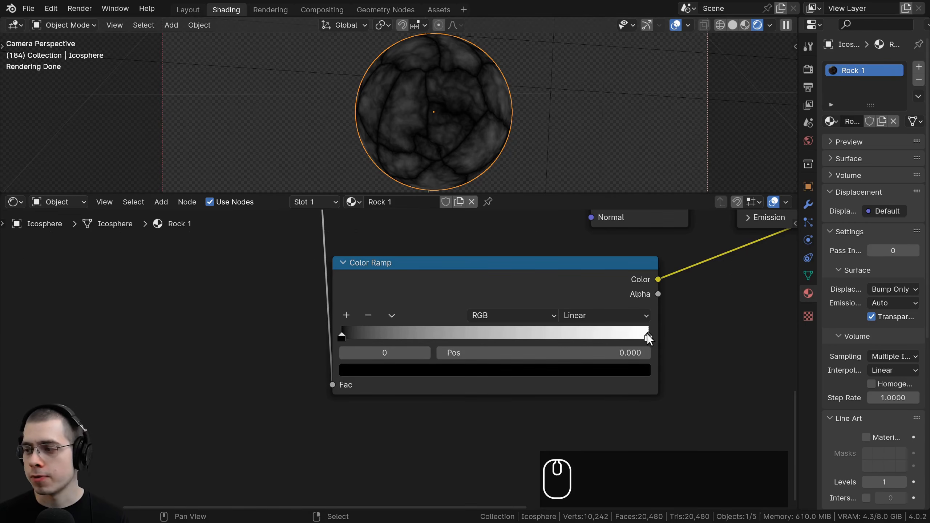
pyautogui.moveTo(647, 333); pyautogui.dragTo(311, 334)
pyautogui.click(371, 332)
pyautogui.moveTo(370, 332); pyautogui.dragTo(344, 334)
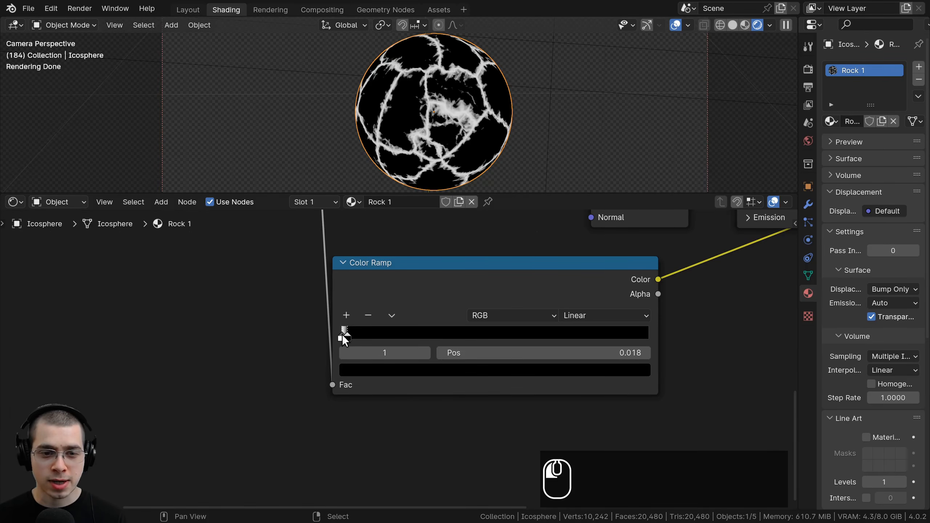
pyautogui.scroll(2, 341, 334)
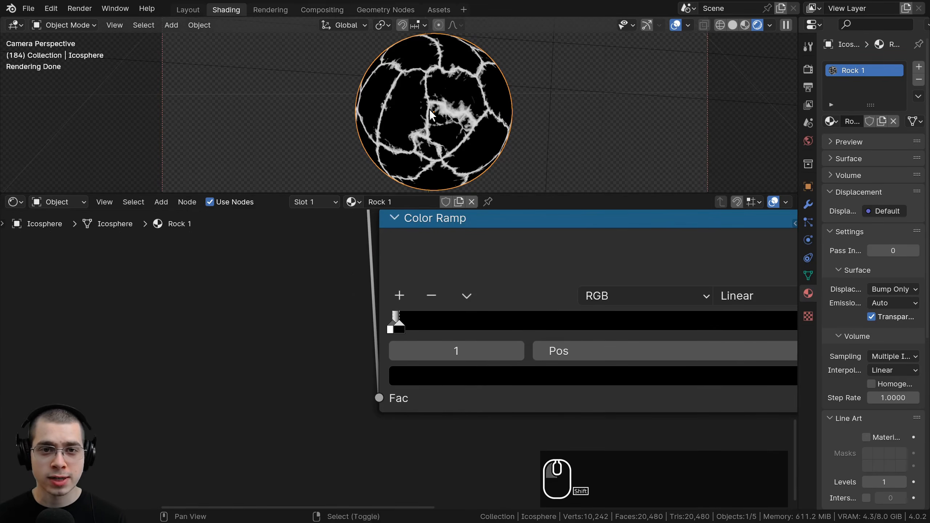
pyautogui.scroll(3, 429, 74)
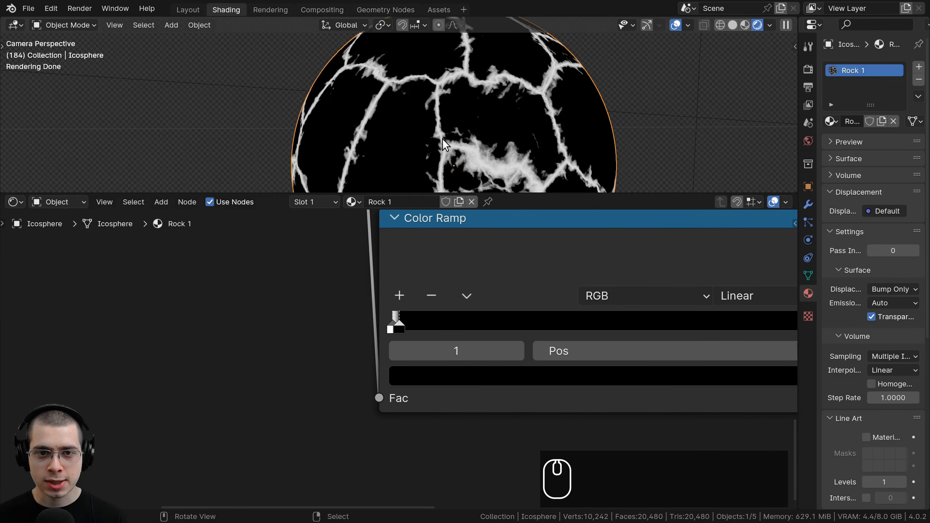
pyautogui.moveTo(441, 138); pyautogui.dragTo(431, 83, button='middle')
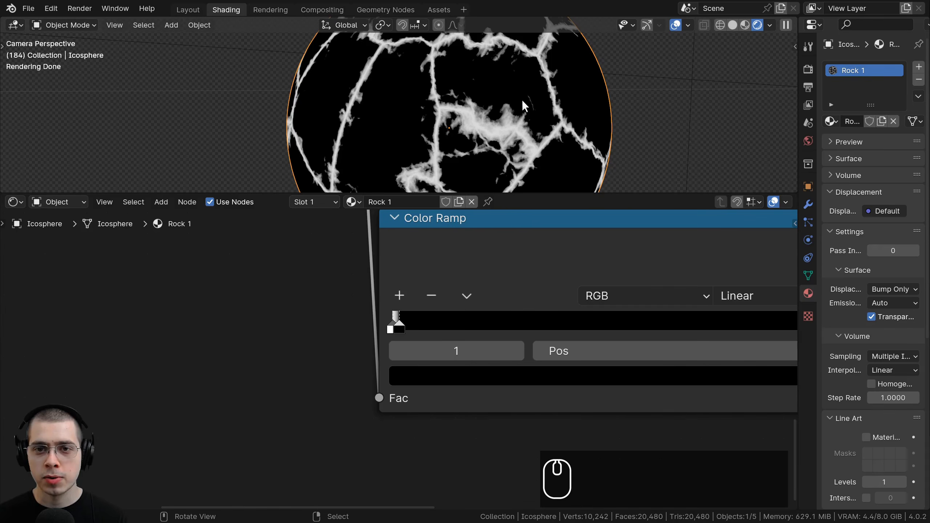
pyautogui.scroll(-1, 498, 76)
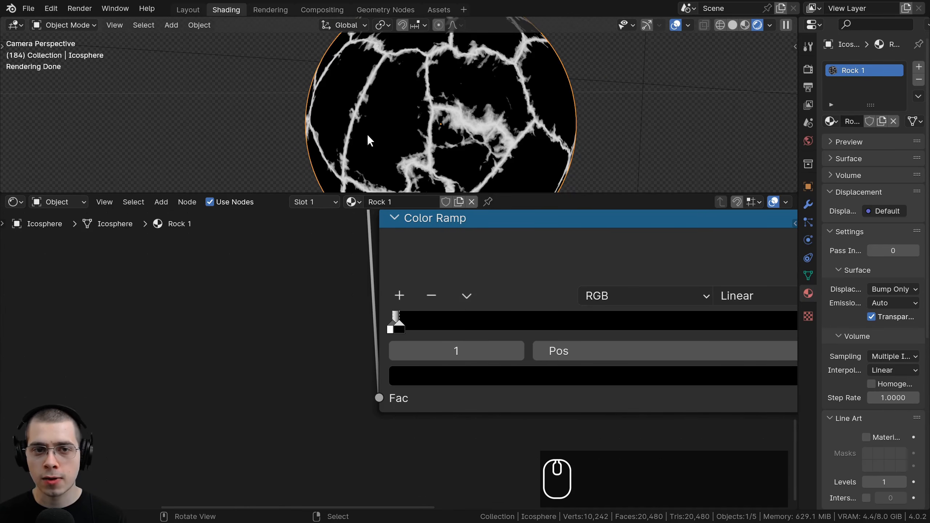
# Add a third, black stop to the Color Ramp and place it just after the existing black stop.
pyautogui.moveTo(534, 384); pyautogui.dragTo(535, 383, button='middle')
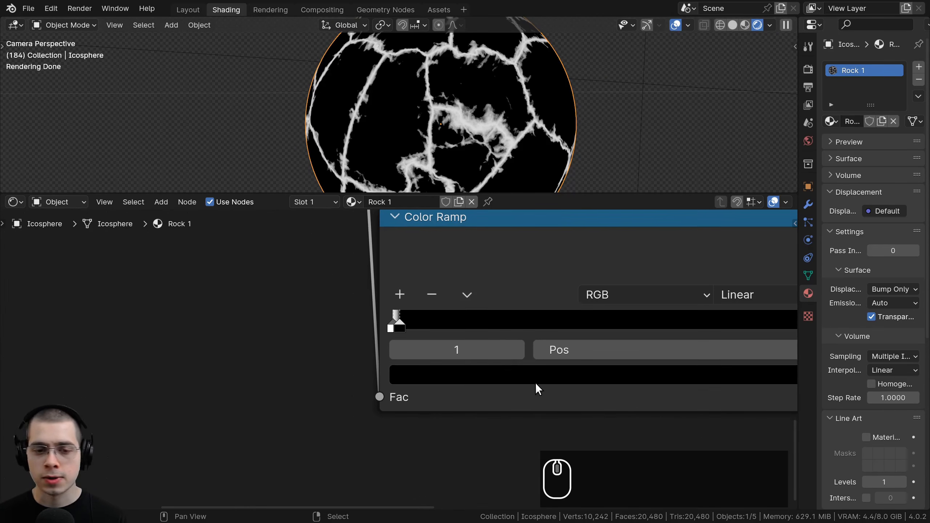
pyautogui.keyDown('ctrl'); pyautogui.click(497, 322); pyautogui.keyUp('ctrl')
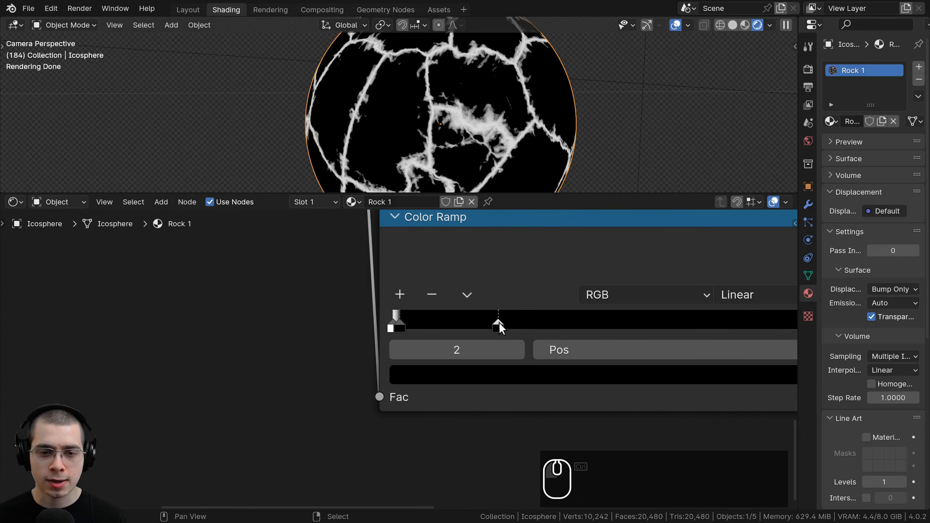
pyautogui.moveTo(498, 323); pyautogui.dragTo(402, 322)
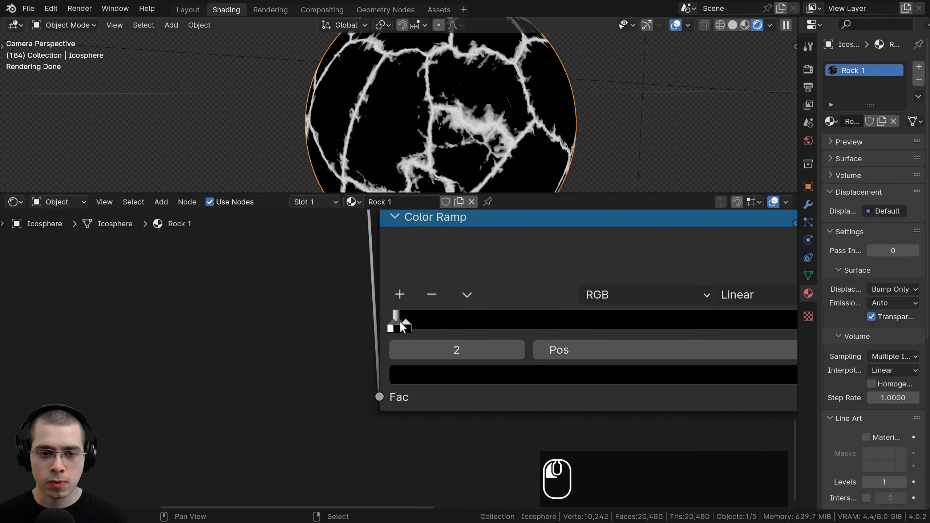
pyautogui.click(399, 322)
pyautogui.scroll(2, 408, 323)
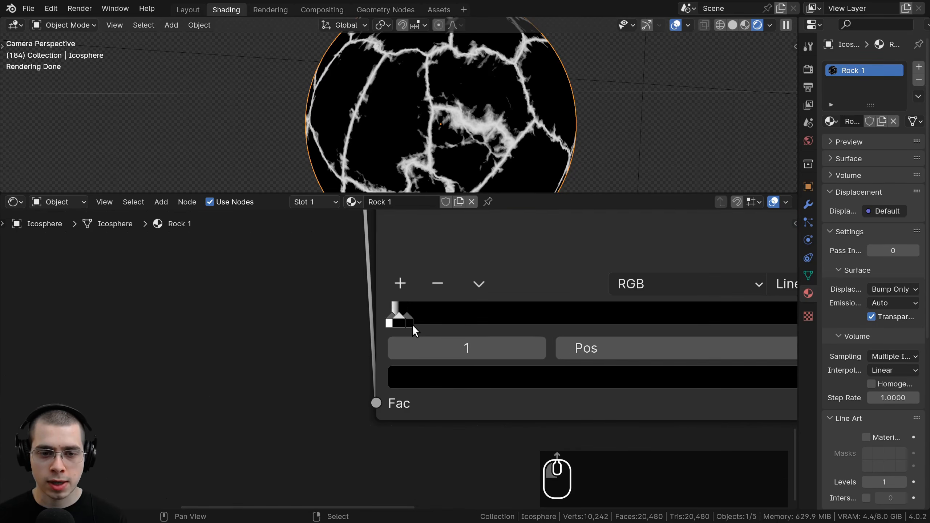
# Add a fourth stop to the Color Ramp, color it white and move it close to the second black stop.
pyautogui.keyDown('ctrl'); pyautogui.click(457, 316); pyautogui.keyUp('ctrl')
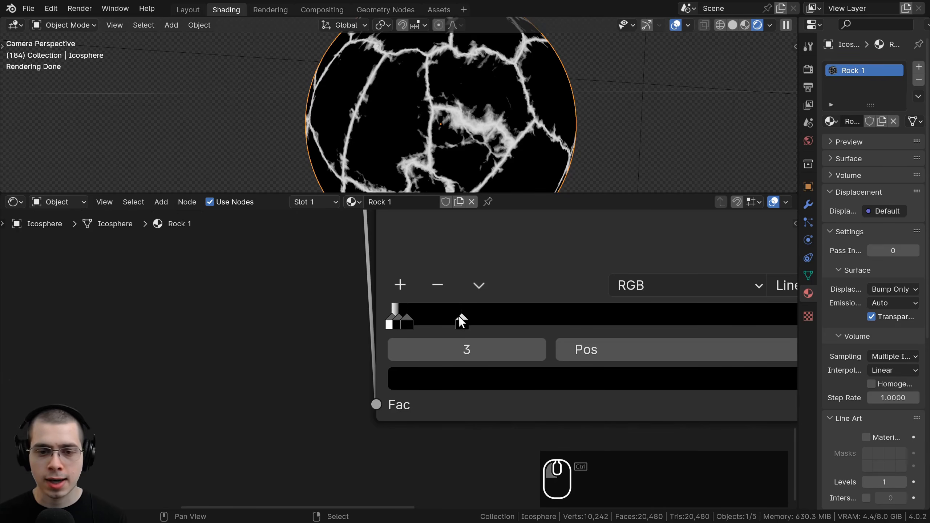
pyautogui.scroll(-2, 458, 316)
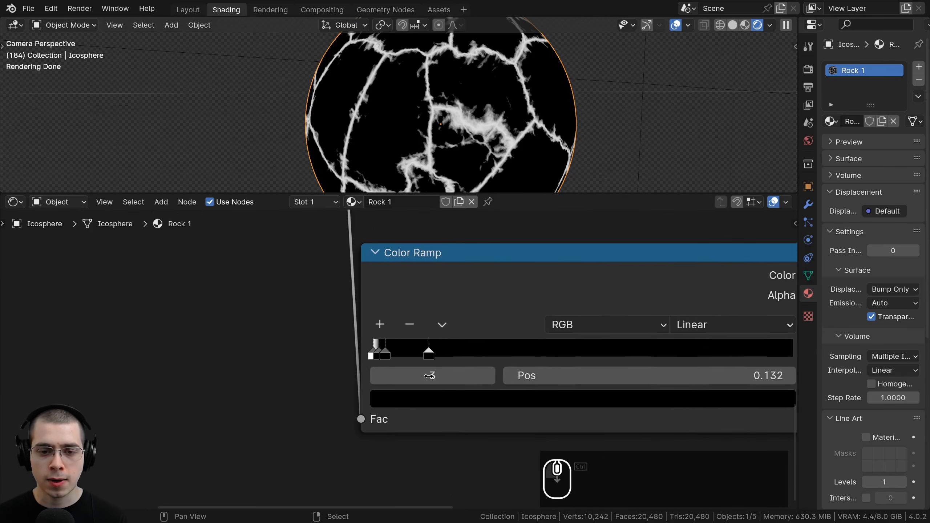
pyautogui.click(422, 400)
pyautogui.moveTo(781, 265); pyautogui.dragTo(780, 100)
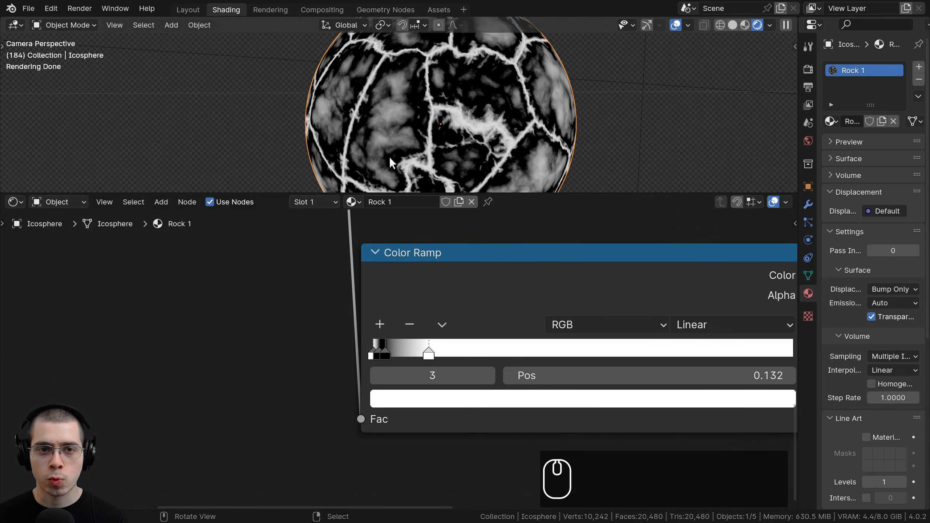
pyautogui.scroll(1, 452, 358)
pyautogui.moveTo(459, 360); pyautogui.dragTo(416, 354)
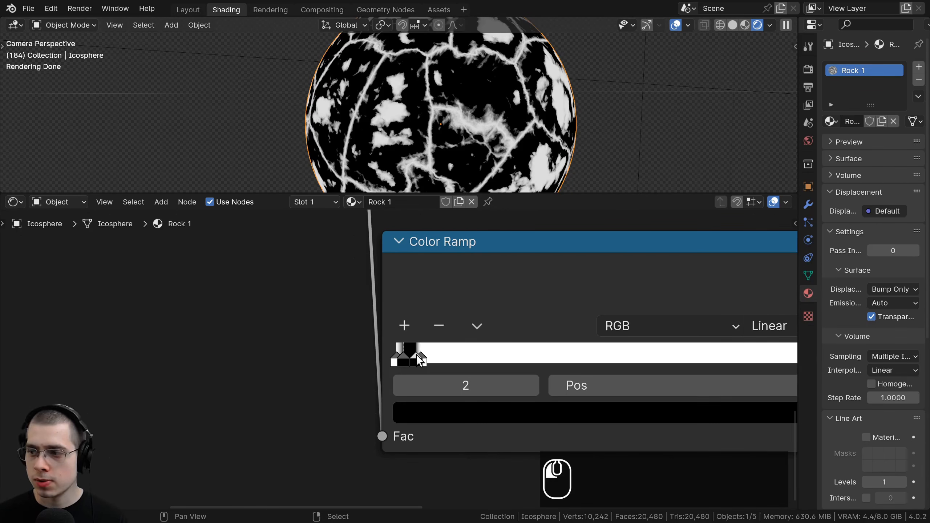
pyautogui.click(420, 356)
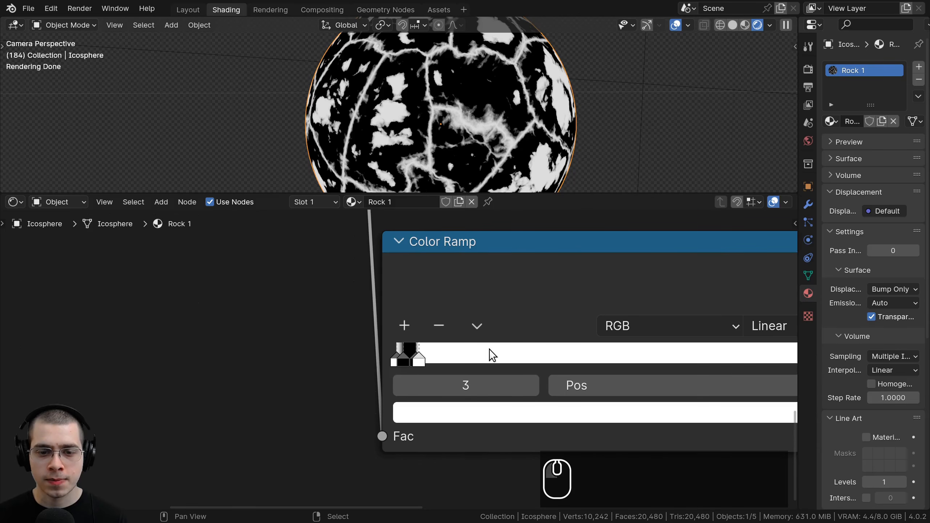
# Add a fifth stop to the Color Ramp beyond the second white stop and set its color to black (000000).
pyautogui.keyDown('ctrl'); pyautogui.click(481, 356); pyautogui.keyUp('ctrl')
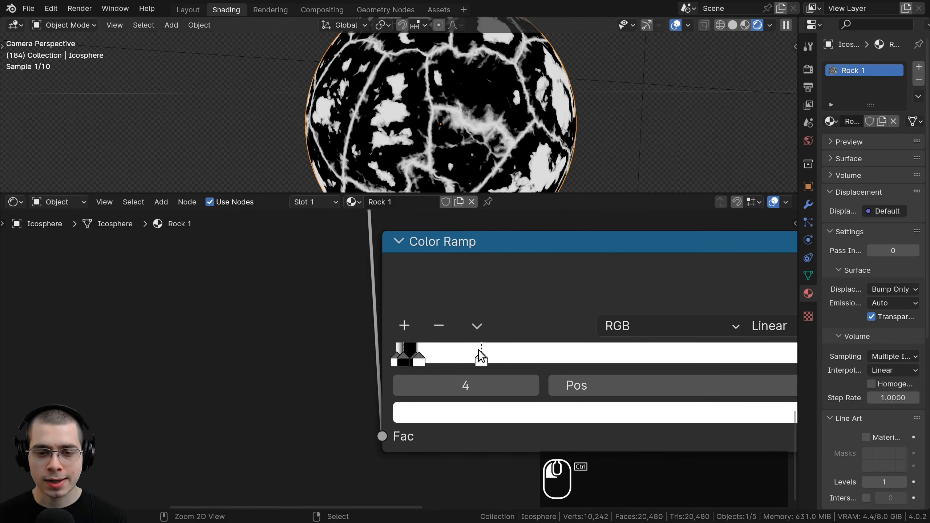
pyautogui.scroll(-1, 481, 399)
pyautogui.click(476, 401)
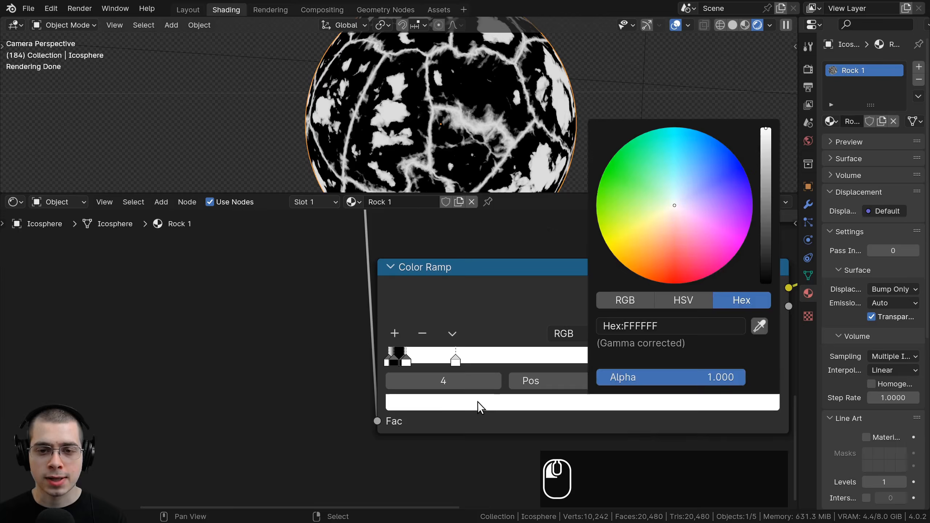
pyautogui.moveTo(765, 146); pyautogui.dragTo(679, 303)
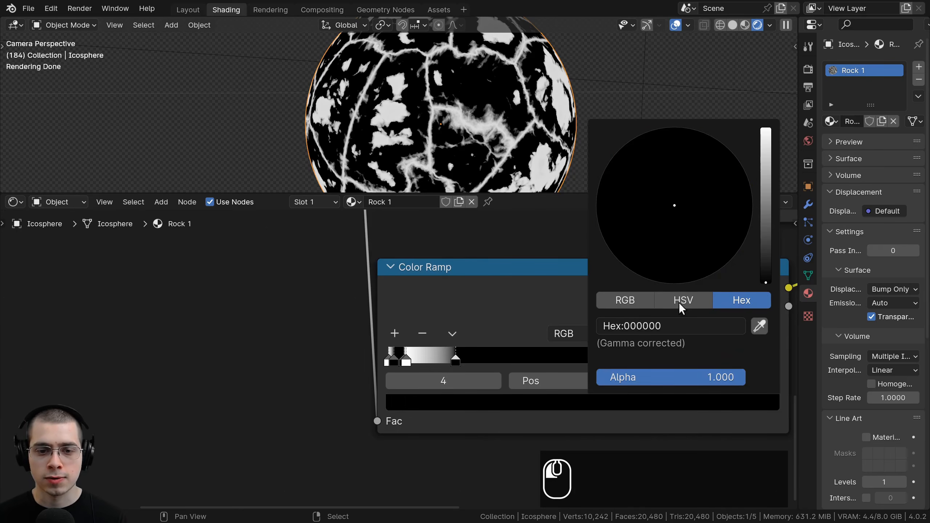
# Narrow the second white band by moving the fifth stop to position 0.059, just after the second white stop.
pyautogui.scroll(3, 421, 361)
pyautogui.moveTo(418, 355); pyautogui.dragTo(420, 355)
pyautogui.moveTo(482, 352); pyautogui.dragTo(410, 352)
pyautogui.click(383, 354)
pyautogui.click(417, 351)
pyautogui.click(433, 353)
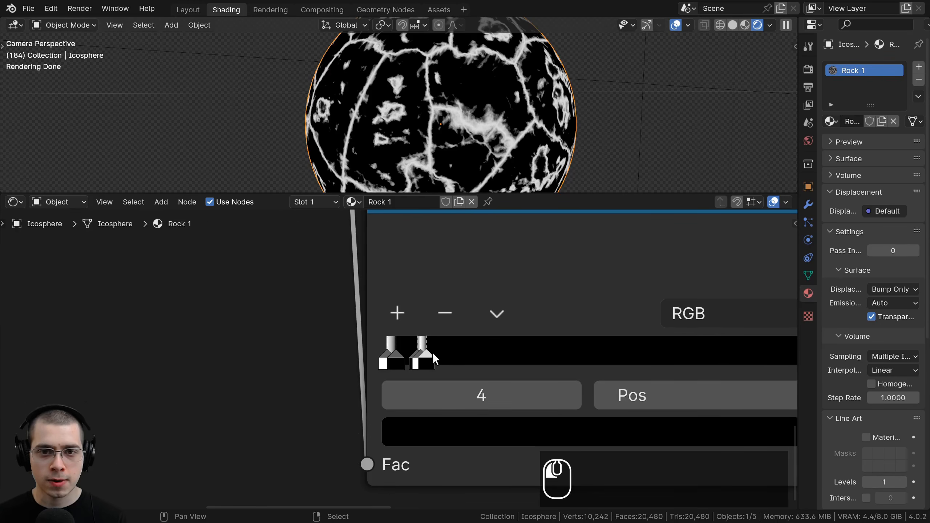
# Move the Principled BSDF node farther from the Bump and Color Ramp nodes to make room beneath it.
pyautogui.scroll(-10, 439, 327)
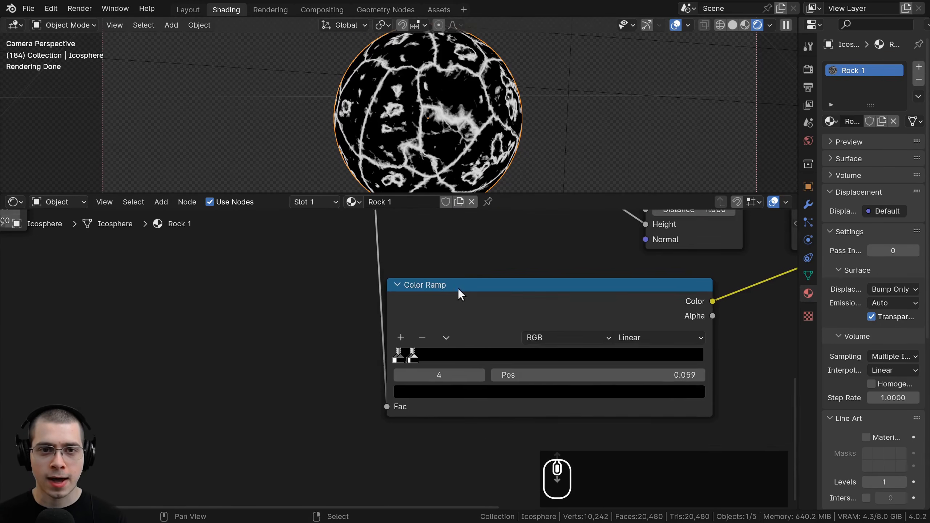
pyautogui.moveTo(458, 289); pyautogui.dragTo(454, 289, button='middle')
pyautogui.scroll(-2, 459, 132)
pyautogui.moveTo(564, 304); pyautogui.dragTo(521, 303, button='middle')
pyautogui.click(520, 303)
pyautogui.scroll(-4, 614, 310)
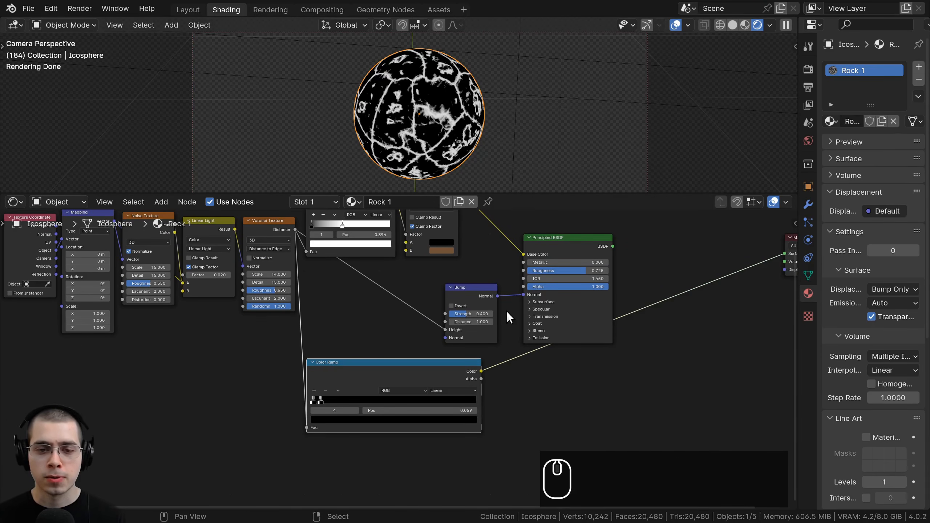
pyautogui.moveTo(527, 238); pyautogui.dragTo(560, 218)
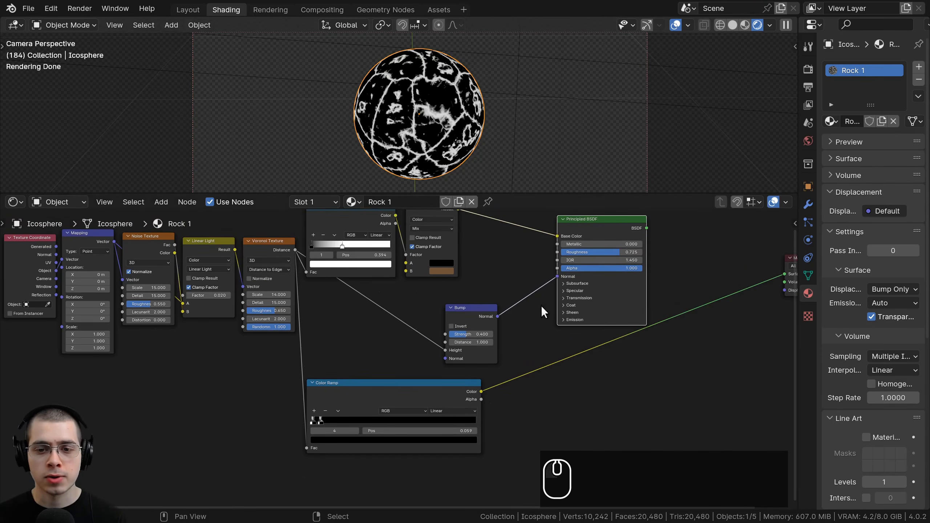
# Add a Mix Color node beside the new Color Ramp's Color output.
pyautogui.scroll(1, 544, 311)
pyautogui.keyDown('shift'); pyautogui.scroll(-2, 503, 272); pyautogui.keyUp('shift')
pyautogui.hotkey('shift', 'a')
pyautogui.write('mix co')
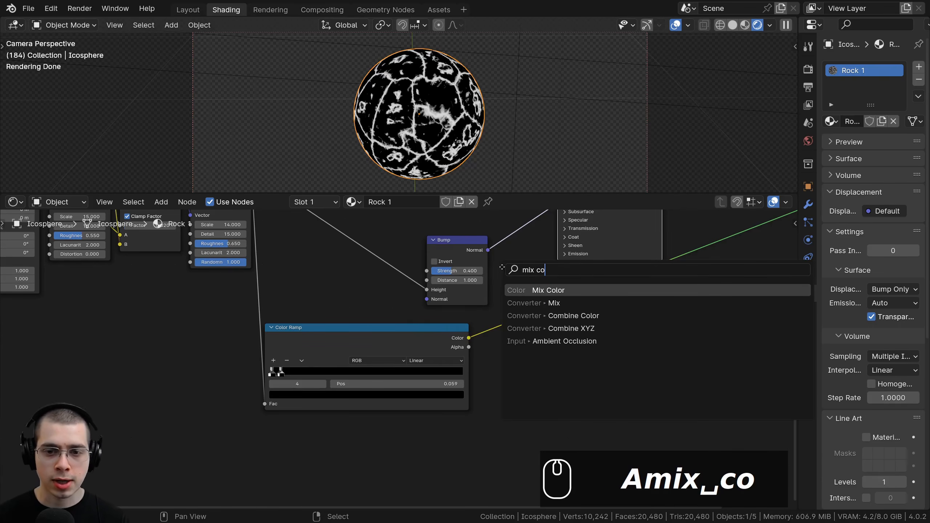
pyautogui.press('Return')
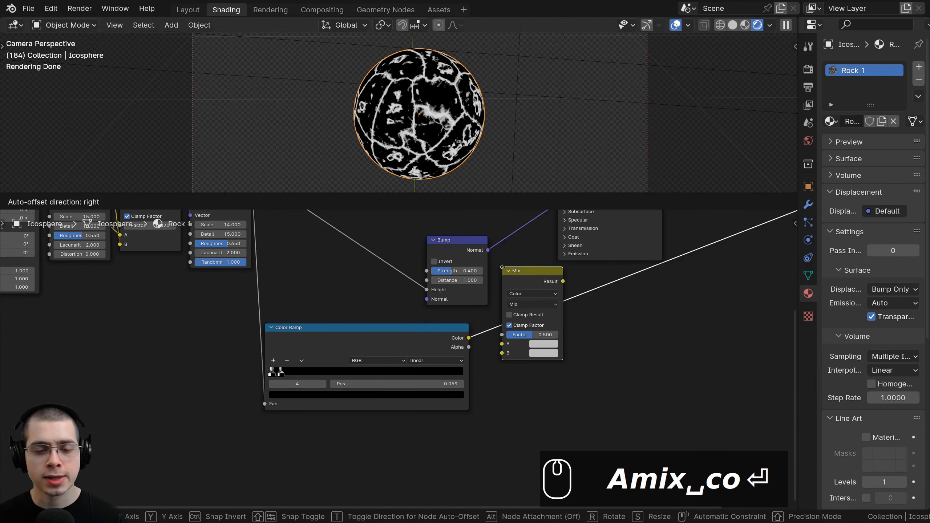
# Insert the Mix Color node on the lower Color Ramp's output link and reconnect the ramp's colour to the Mix node's Factor.
pyautogui.click(491, 325)
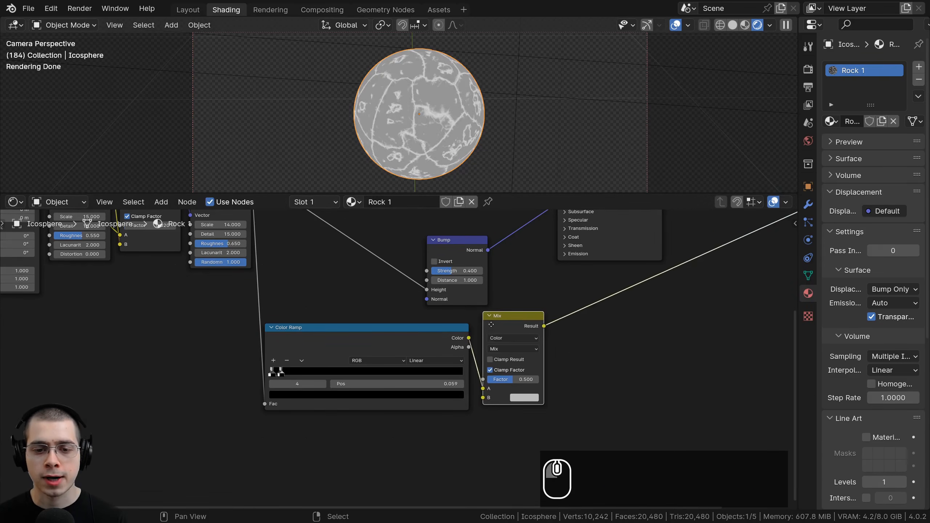
pyautogui.scroll(1, 491, 325)
pyautogui.moveTo(492, 324); pyautogui.dragTo(480, 492, button='middle')
pyautogui.scroll(-2, 454, 353)
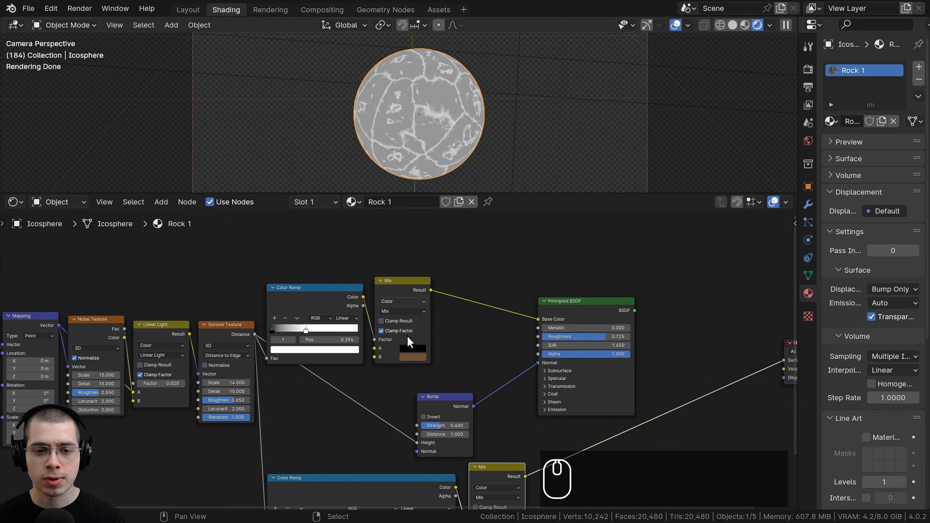
pyautogui.moveTo(473, 458); pyautogui.dragTo(472, 295, button='middle')
pyautogui.scroll(6, 448, 288)
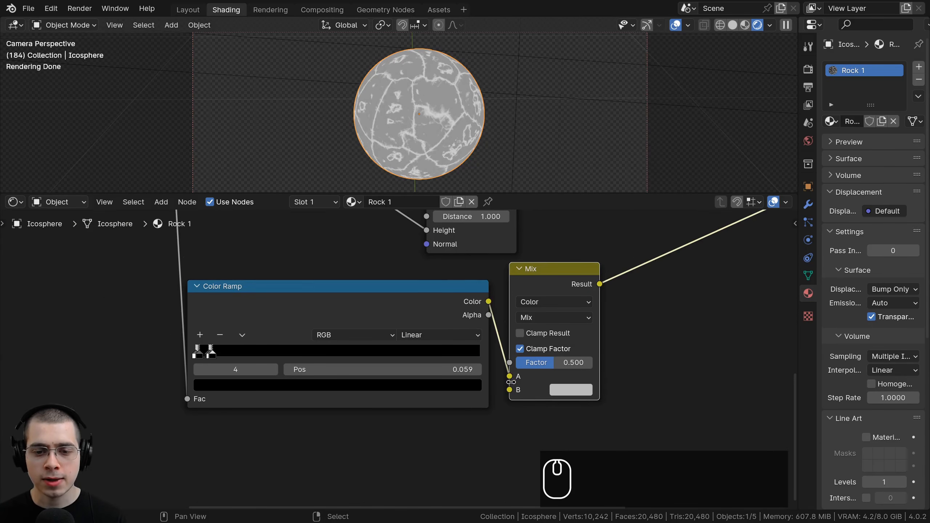
pyautogui.moveTo(512, 374); pyautogui.dragTo(509, 362)
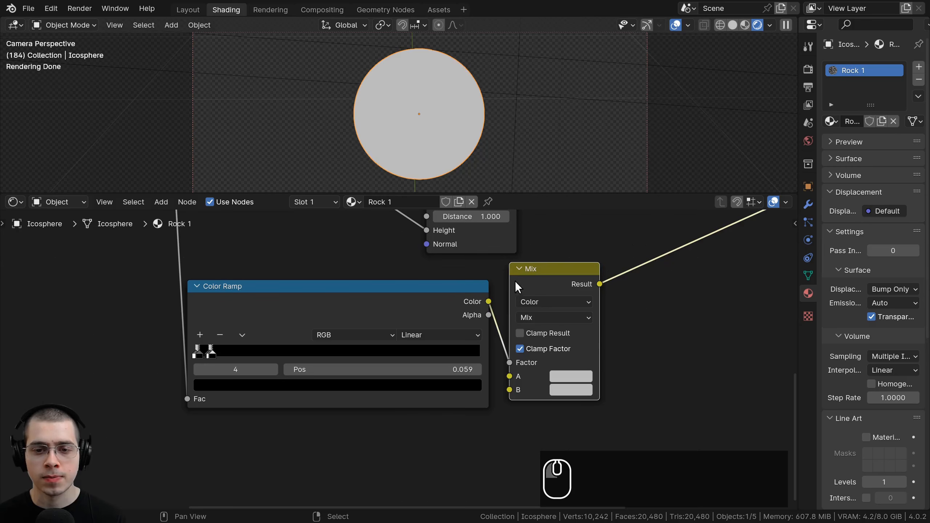
pyautogui.moveTo(516, 282); pyautogui.dragTo(525, 282)
pyautogui.scroll(1, 548, 351)
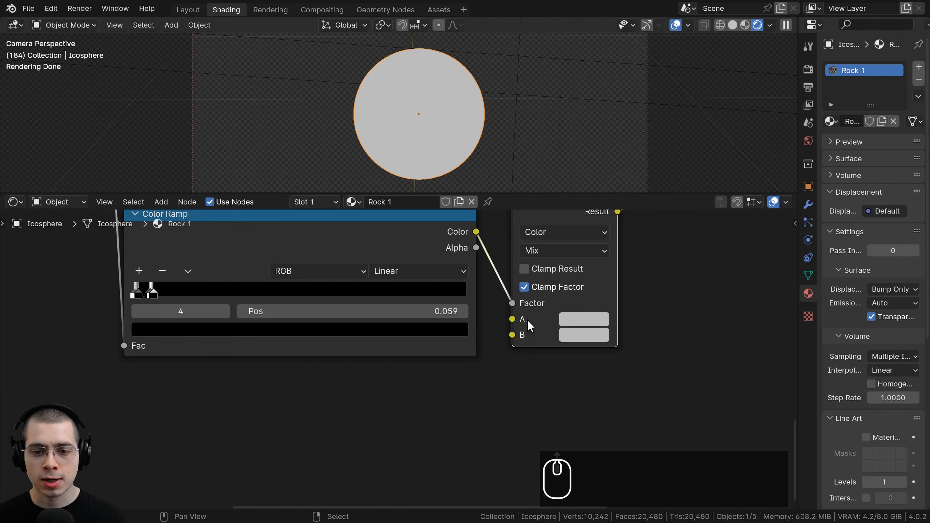
pyautogui.scroll(-1, 596, 332)
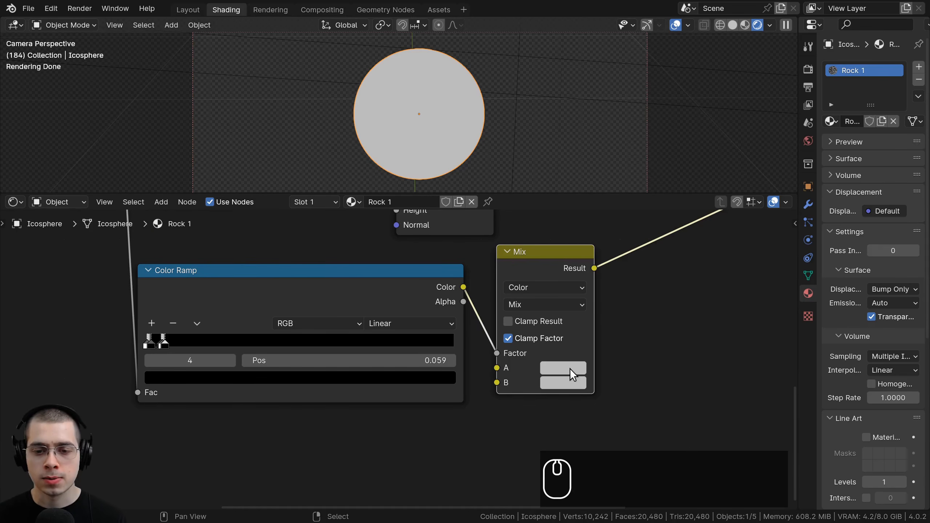
# Set the lower Mix node's colour A to black (000000) and colour B to bright blue (44ADFF).
pyautogui.click(573, 374)
pyautogui.moveTo(680, 188); pyautogui.dragTo(676, 280)
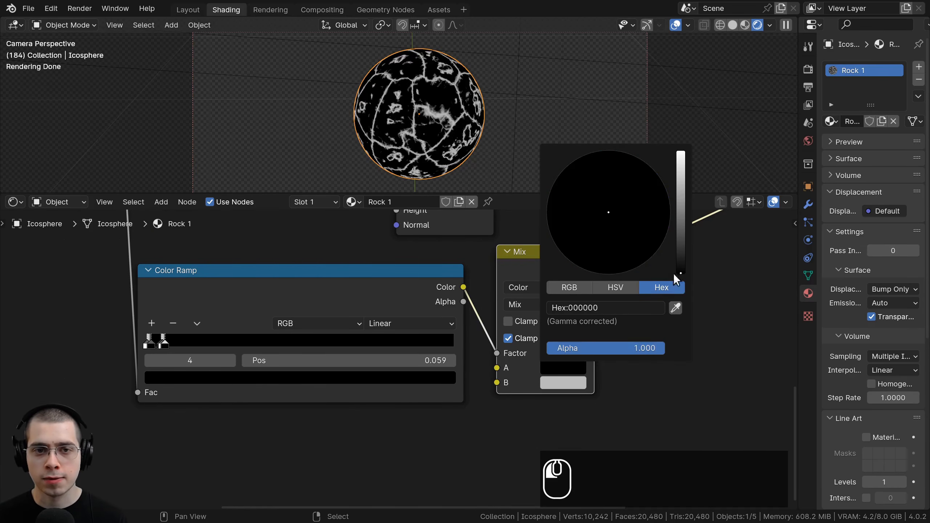
pyautogui.click(550, 383)
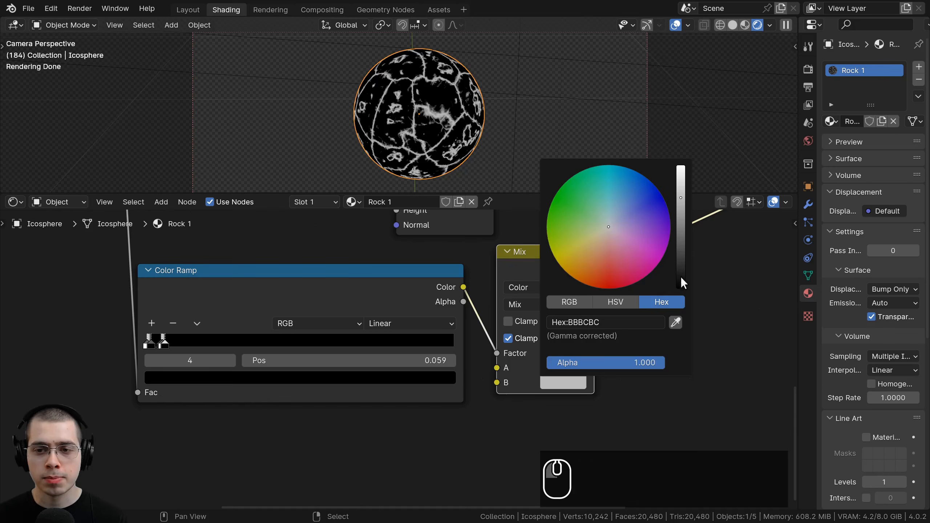
pyautogui.scroll(6, 619, 199)
pyautogui.moveTo(608, 226); pyautogui.dragTo(621, 193)
pyautogui.hotkey('ctrl', 'c')
pyautogui.hotkey('ctrl', 'v')
pyautogui.scroll(3, 571, 388)
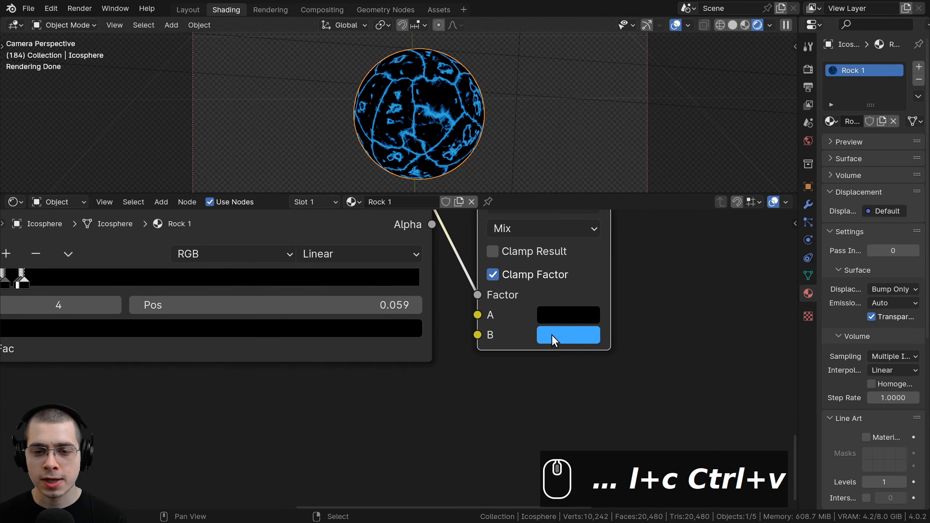
pyautogui.click(558, 325)
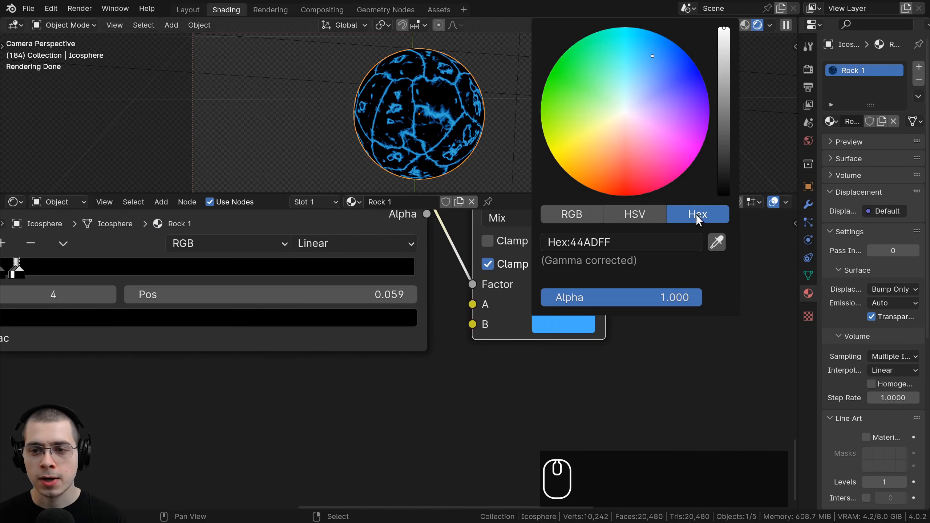
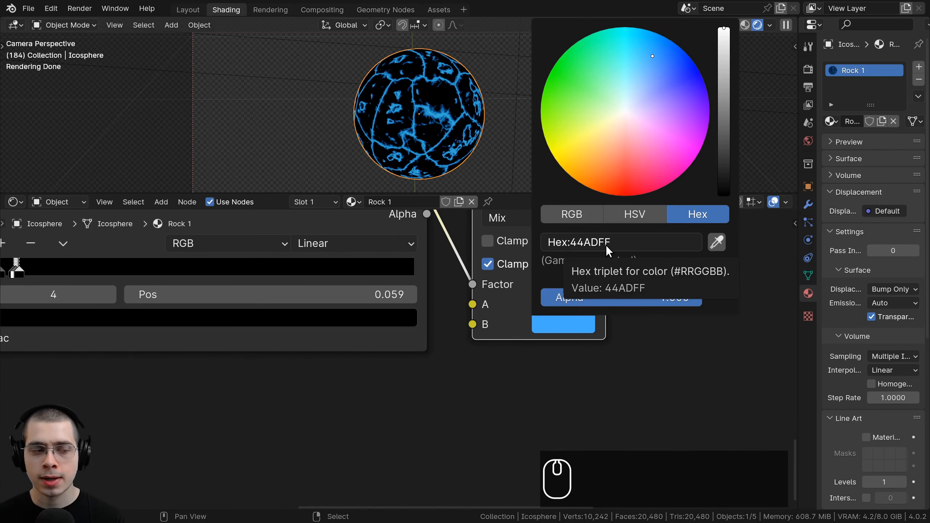
pyautogui.scroll(-4, 387, 326)
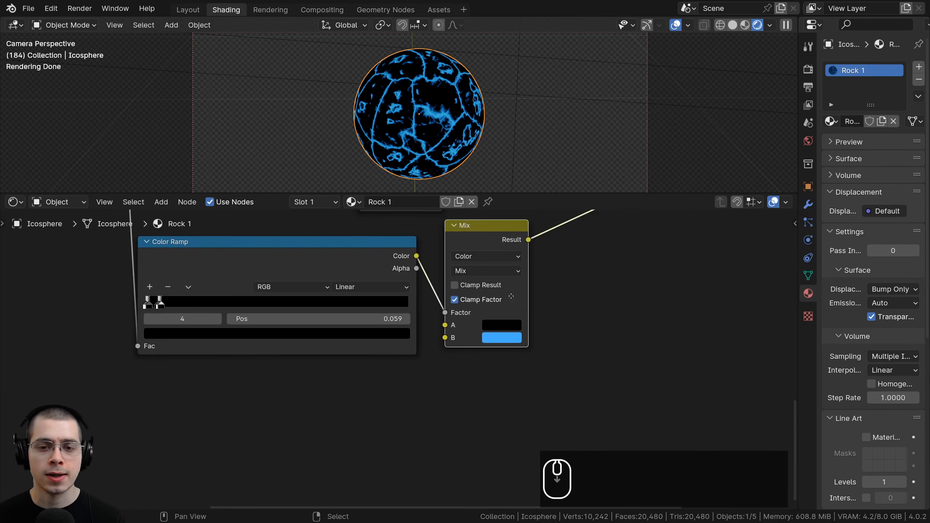
# Expand the Principled BSDF's Emission settings and connect the lower Mix node's Result to the emission Color.
pyautogui.press('a')
pyautogui.scroll(1, 452, 303)
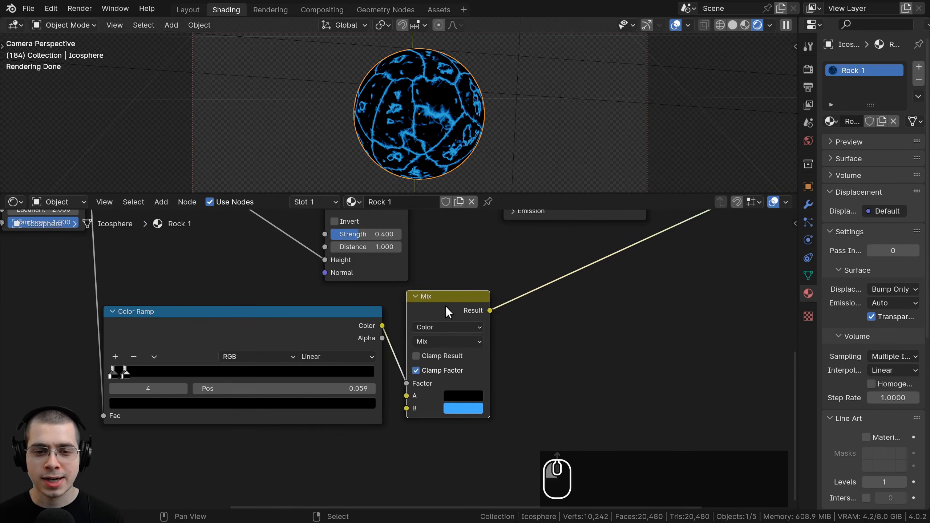
pyautogui.moveTo(445, 305); pyautogui.dragTo(446, 375, button='middle')
pyautogui.scroll(-1, 517, 291)
pyautogui.moveTo(512, 233); pyautogui.dragTo(491, 307, button='middle')
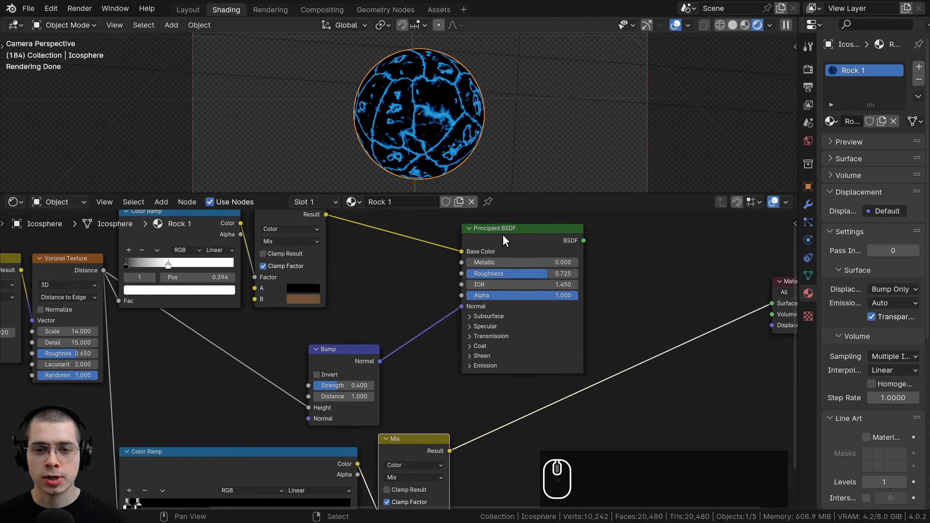
pyautogui.moveTo(503, 234); pyautogui.dragTo(514, 231)
pyautogui.moveTo(469, 369); pyautogui.dragTo(528, 317, button='middle')
pyautogui.scroll(4, 528, 317)
pyautogui.click(546, 312)
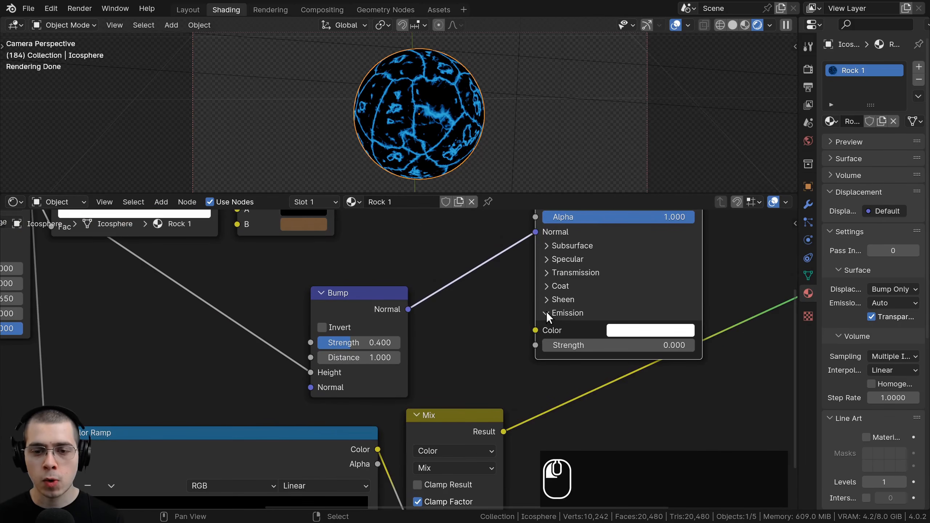
pyautogui.keyDown('shift'); pyautogui.scroll(-3, 512, 352); pyautogui.keyUp('shift')
pyautogui.moveTo(499, 381); pyautogui.dragTo(530, 279)
pyautogui.moveTo(440, 379); pyautogui.dragTo(433, 379)
# Connect the Principled BSDF back to the Material Output's Surface to preview the full shader.
pyautogui.scroll(3, 451, 88)
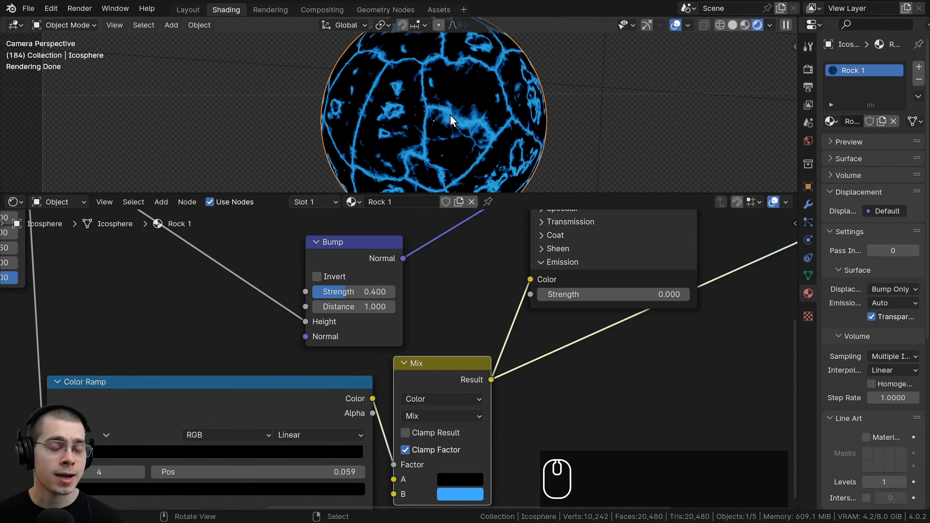
pyautogui.scroll(2, 436, 103)
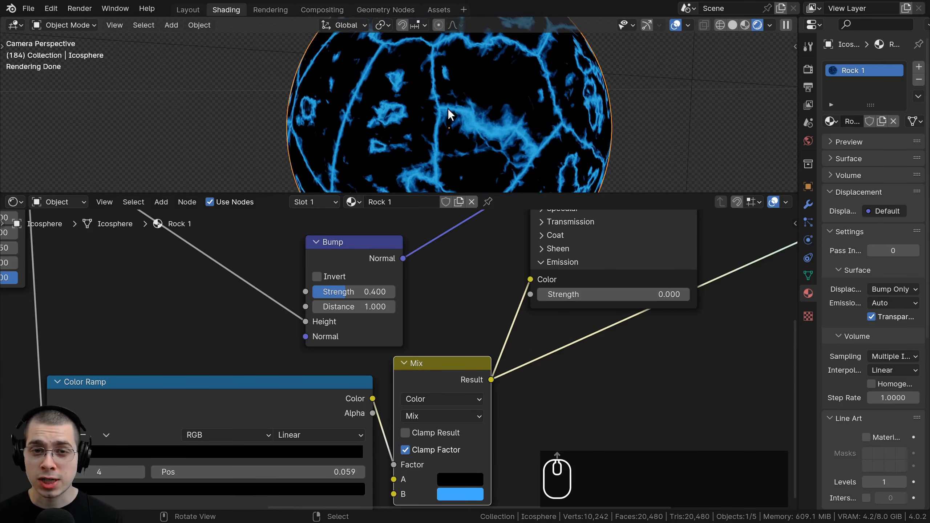
pyautogui.scroll(-5, 487, 318)
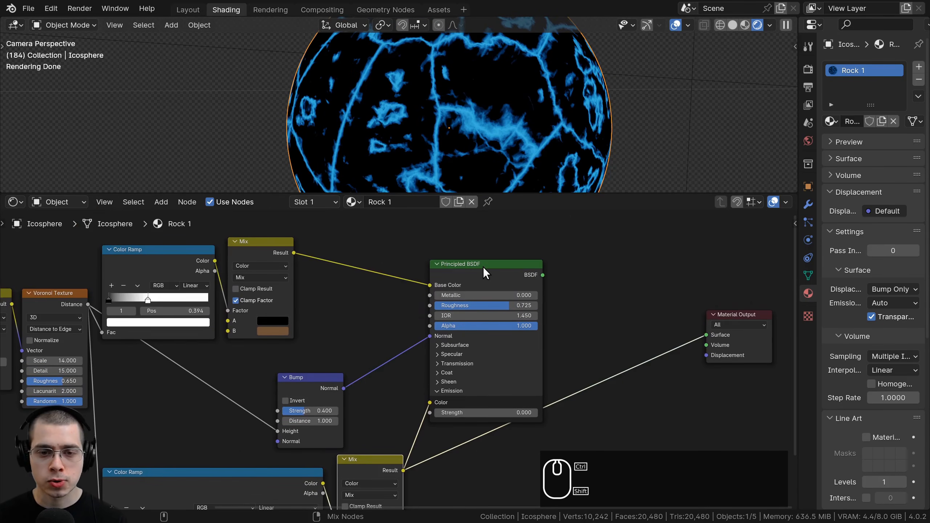
pyautogui.keyDown('ctrl'); pyautogui.keyDown('shift'); pyautogui.click(482, 266); pyautogui.keyUp('shift'); pyautogui.keyUp('ctrl')
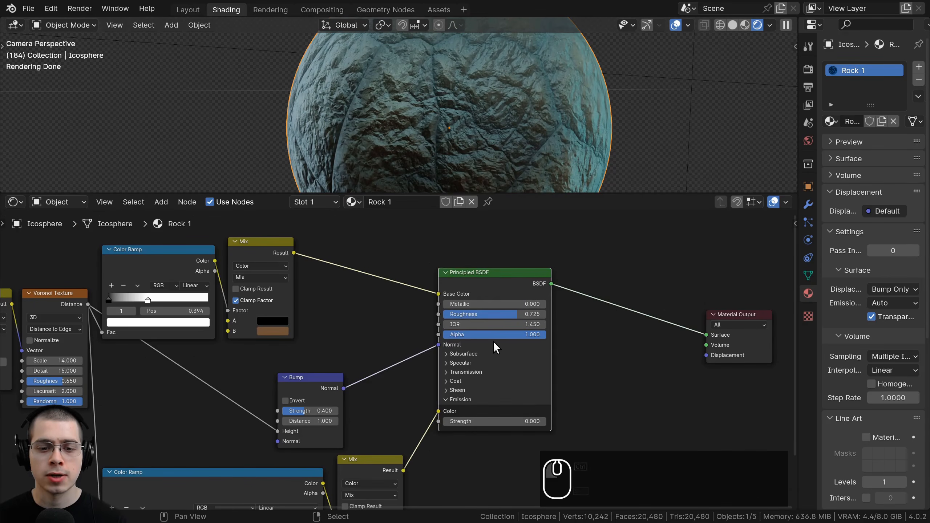
# Set the Principled BSDF's emission strength to 1.3.
pyautogui.moveTo(493, 341); pyautogui.dragTo(496, 304, button='middle')
pyautogui.scroll(2, 510, 440)
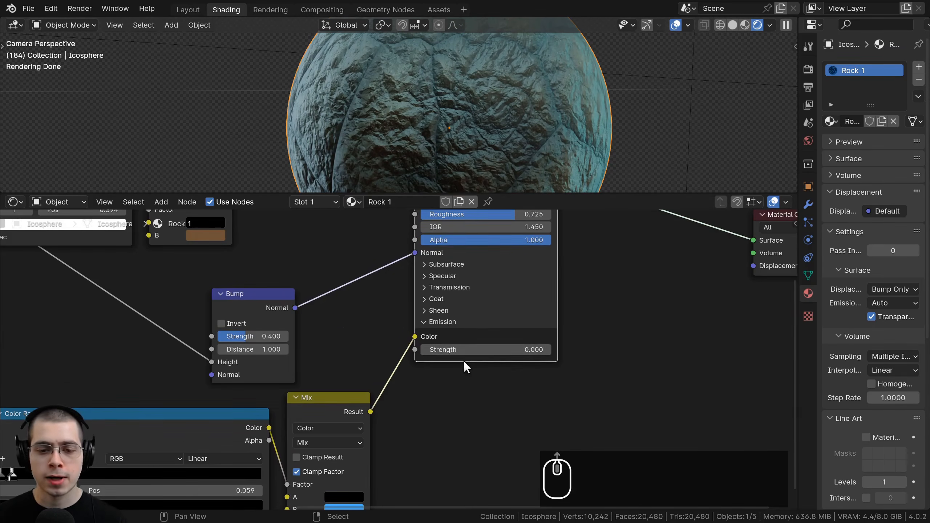
pyautogui.click(478, 353)
pyautogui.write('1.3')
pyautogui.press('Return')
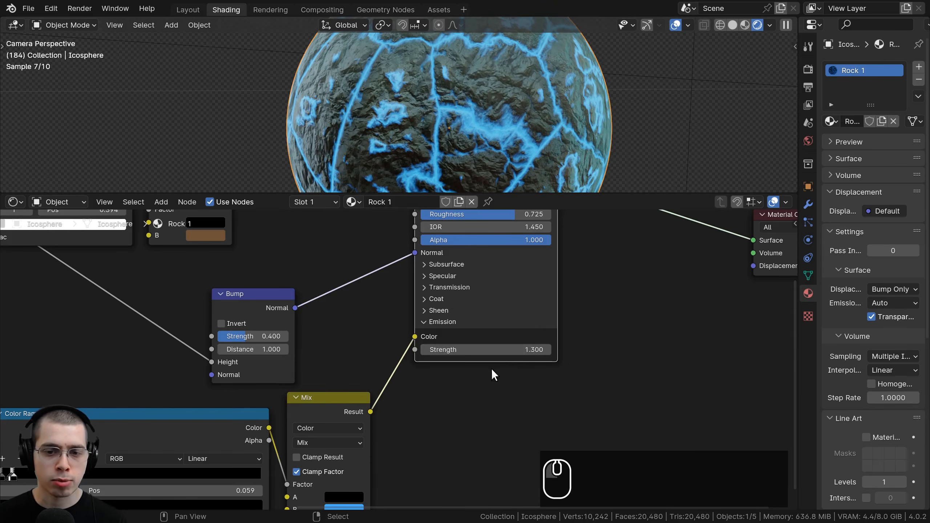
# Set the Principled BSDF's emission strength to 7.
pyautogui.click(493, 350)
pyautogui.write('7')
pyautogui.press('Return')
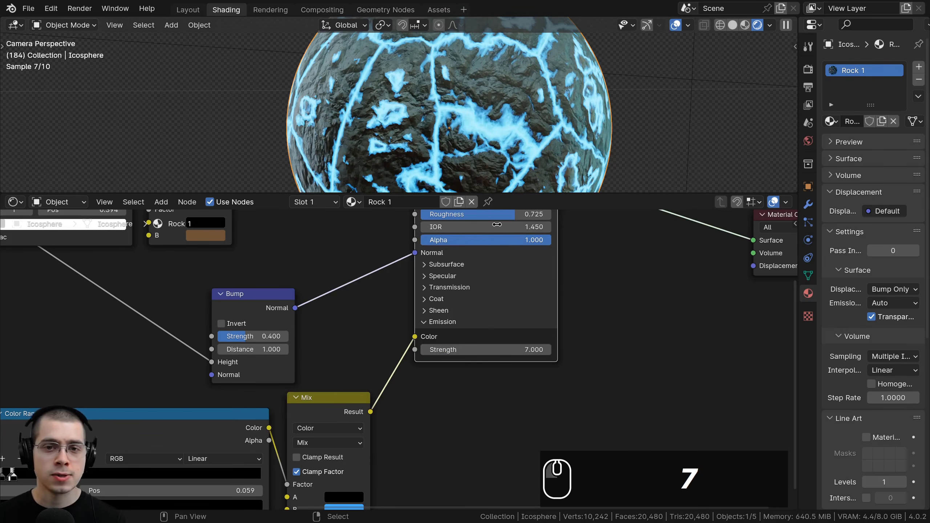
# Examine the cracks on the rendered sphere and the overall node layout of the rock material.
pyautogui.scroll(-3, 499, 82)
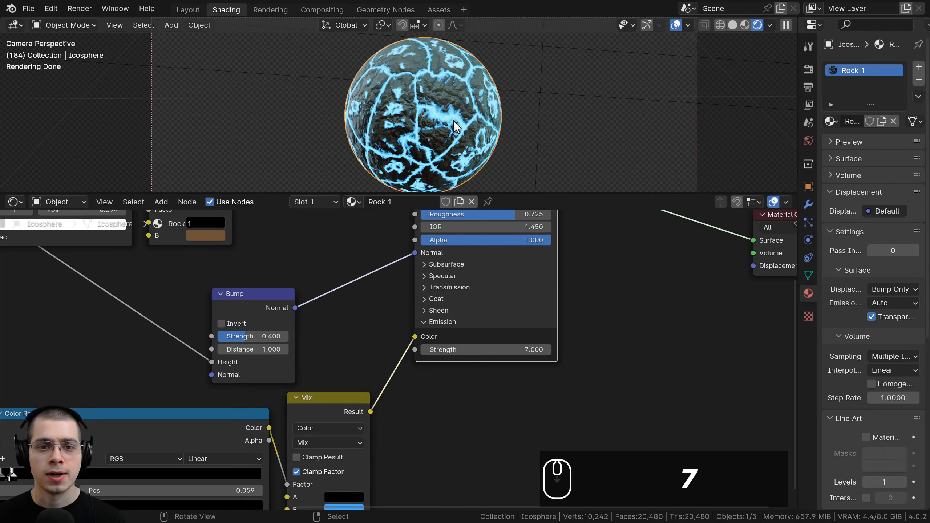
pyautogui.scroll(-3, 459, 240)
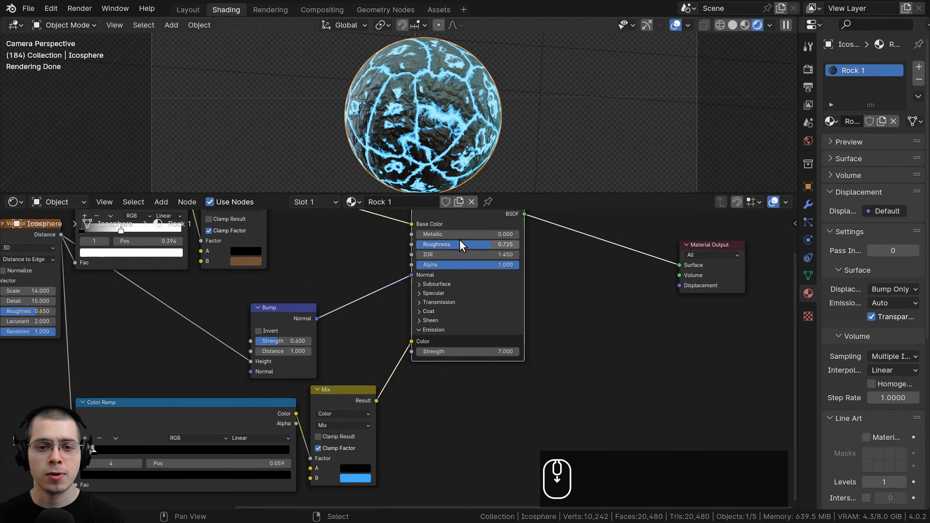
pyautogui.scroll(-1, 504, 296)
pyautogui.press('a')
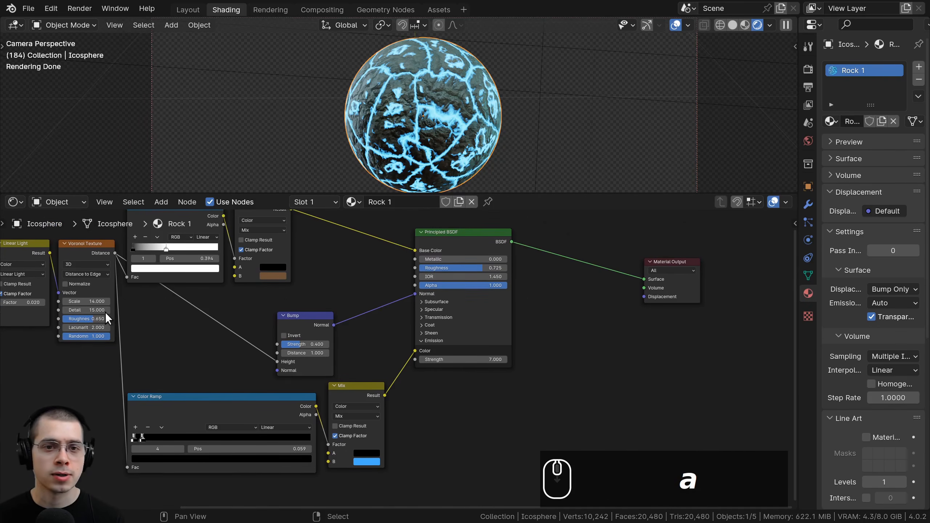
pyautogui.scroll(2, 410, 141)
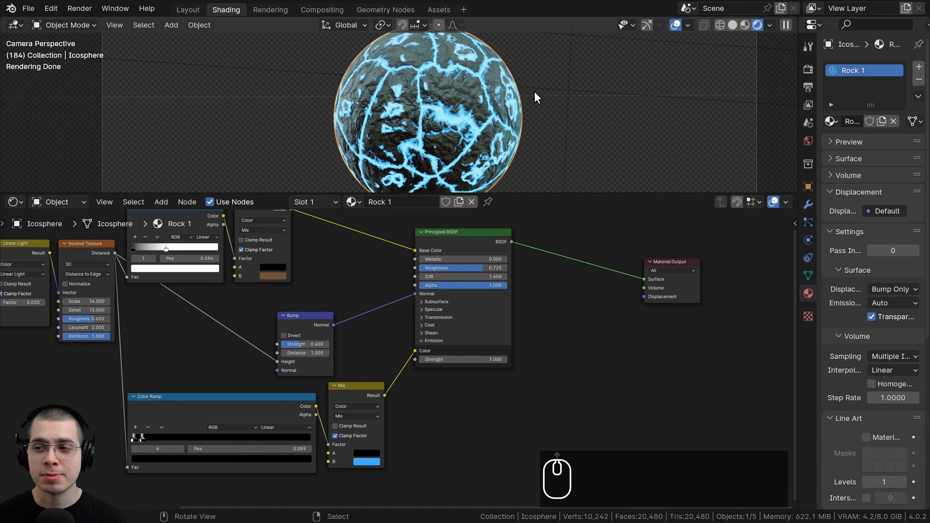
pyautogui.scroll(-4, 265, 346)
pyautogui.press('a')
pyautogui.press('a')
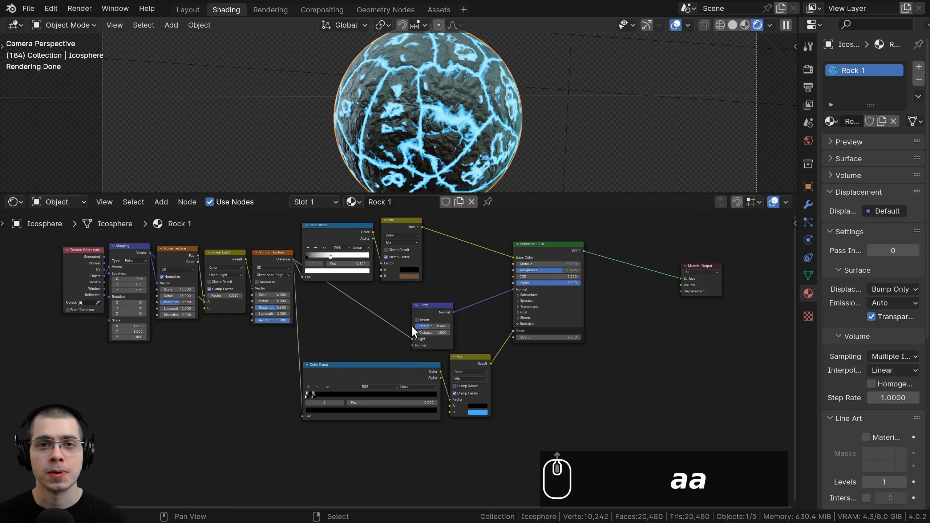
pyautogui.scroll(1, 470, 314)
pyautogui.scroll(-2, 484, 333)
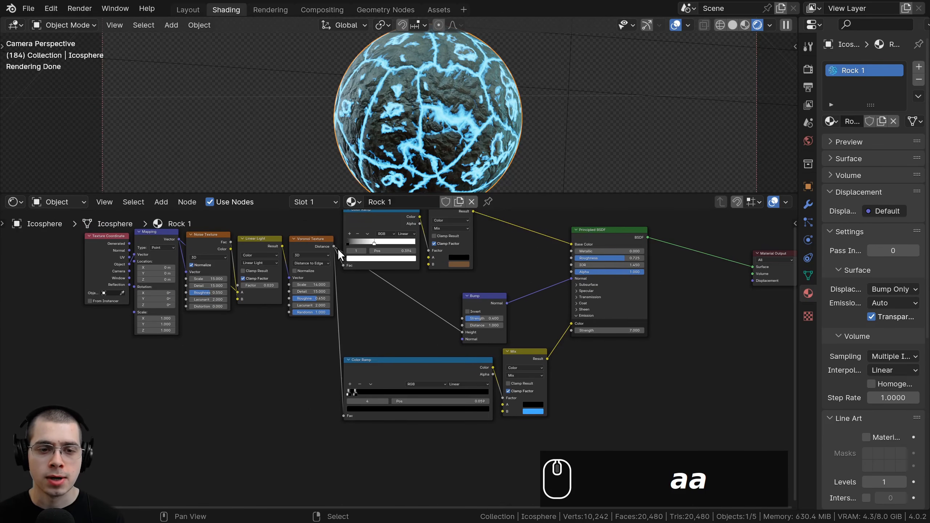
# Add a Color Ramp fed by the Voronoi Texture's Distance output and place it below the Principled BSDF.
pyautogui.moveTo(333, 247); pyautogui.dragTo(616, 386)
pyautogui.write('c')
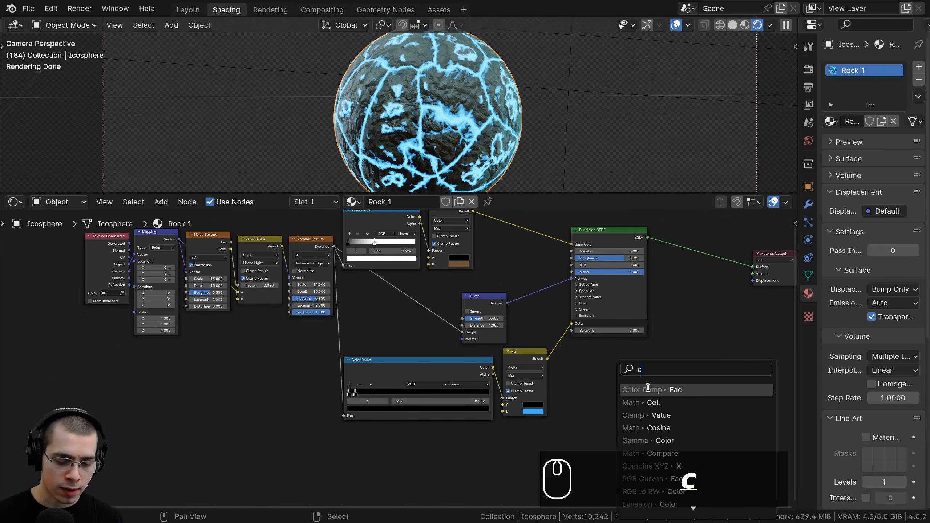
pyautogui.write('olor ramp')
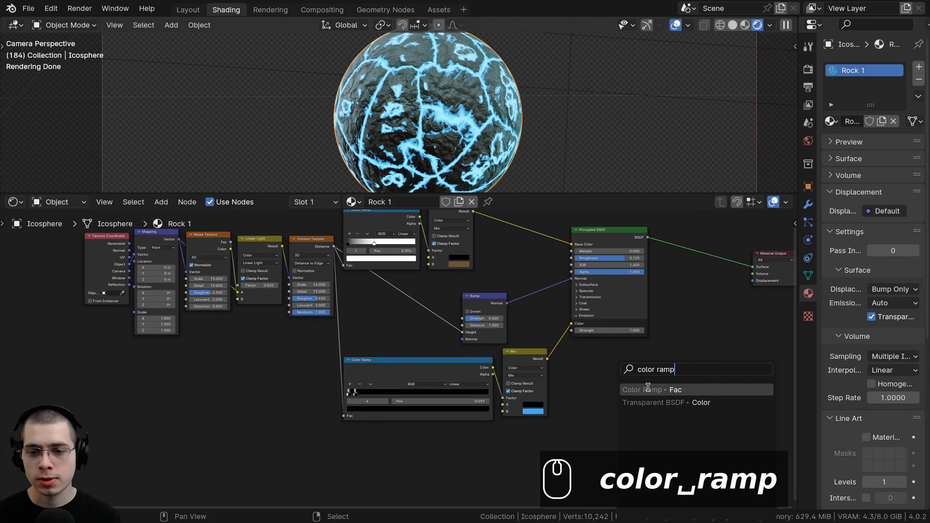
pyautogui.press('Return')
pyautogui.click(608, 361)
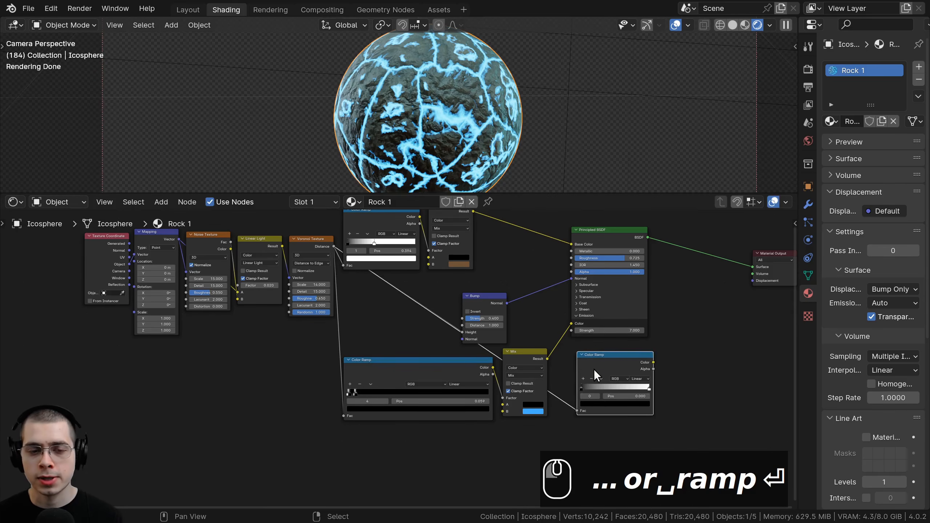
pyautogui.moveTo(593, 369); pyautogui.dragTo(572, 305, button='middle')
pyautogui.moveTo(579, 303); pyautogui.dragTo(589, 319)
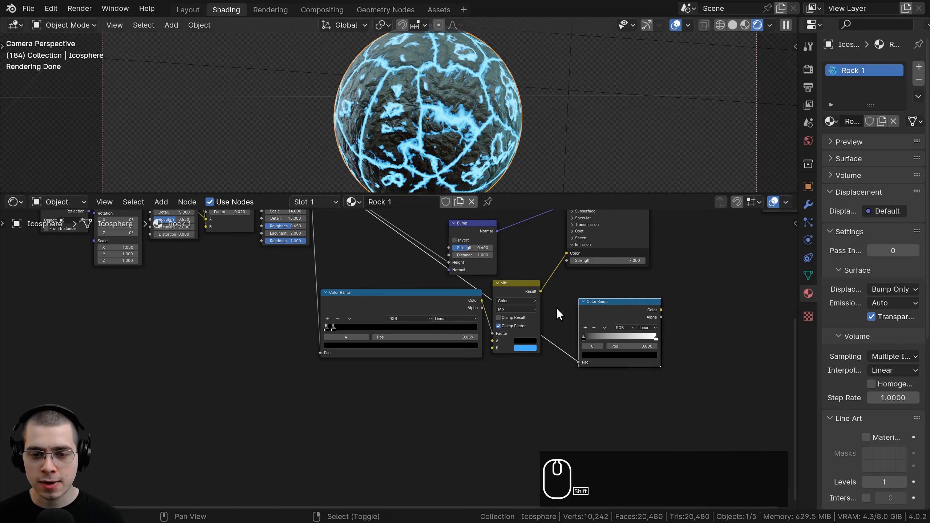
# Add a reroute point on the new Color Ramp's input link and move it beneath the lower Color Ramp's input side.
pyautogui.keyDown('shift'); pyautogui.moveTo(557, 309); pyautogui.dragTo(548, 372, button='right'); pyautogui.keyUp('shift')
pyautogui.scroll(2, 586, 332)
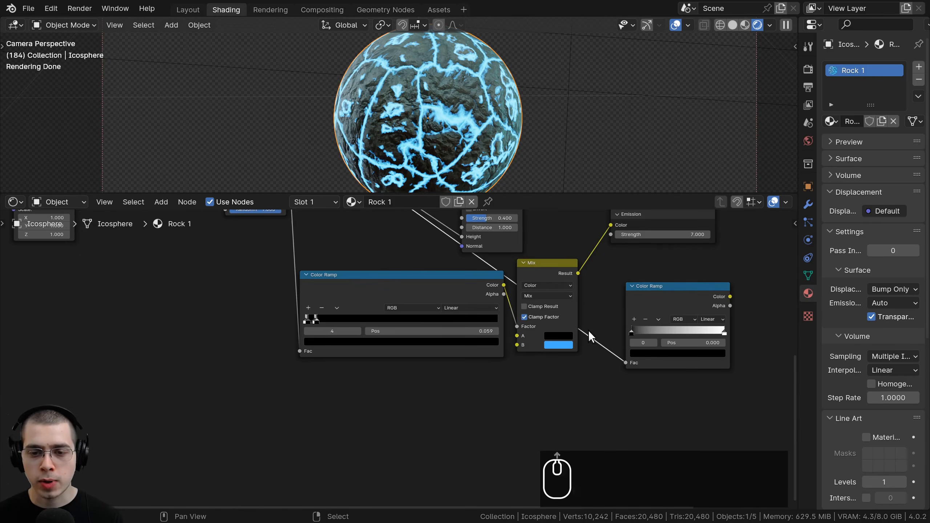
pyautogui.moveTo(591, 339); pyautogui.dragTo(273, 370)
pyautogui.scroll(-3, 368, 385)
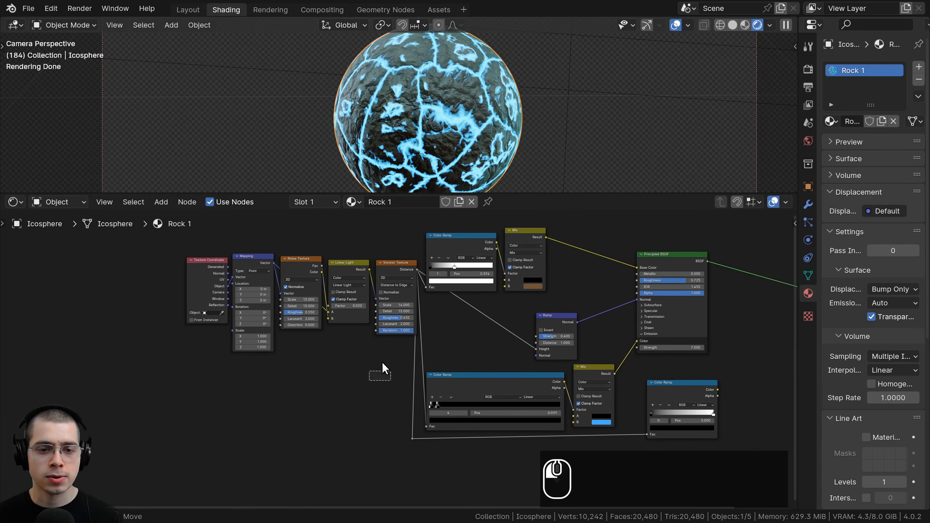
# Move the nodes from Texture Coordinate through Voronoi Texture slightly left, away from the Color Ramps.
pyautogui.moveTo(369, 380); pyautogui.dragTo(168, 247)
pyautogui.moveTo(168, 236); pyautogui.dragTo(386, 313)
pyautogui.press('g')
pyautogui.click(377, 310)
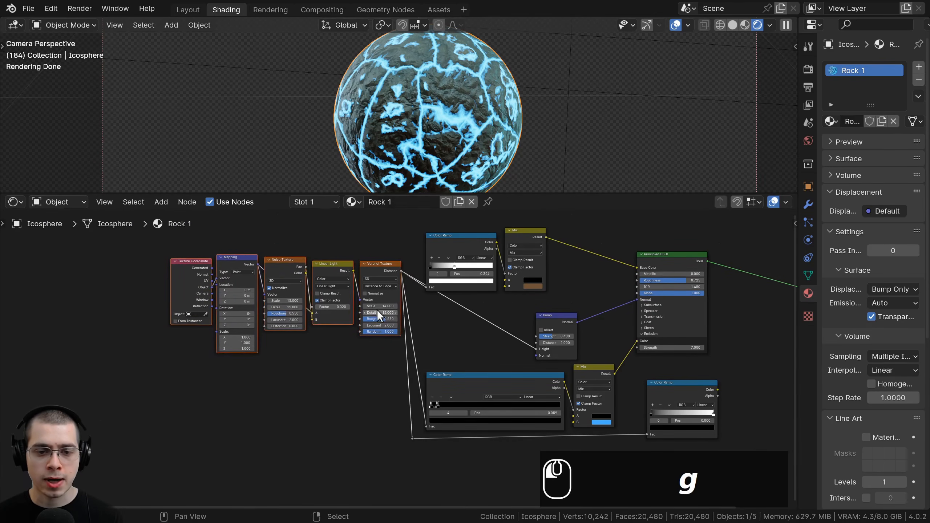
# Widen the new Color Ramp node below the Principled BSDF.
pyautogui.press('a')
pyautogui.moveTo(660, 398); pyautogui.dragTo(606, 382, button='middle')
pyautogui.moveTo(614, 373); pyautogui.dragTo(604, 378)
pyautogui.moveTo(637, 383); pyautogui.dragTo(577, 352, button='middle')
pyautogui.scroll(3, 577, 352)
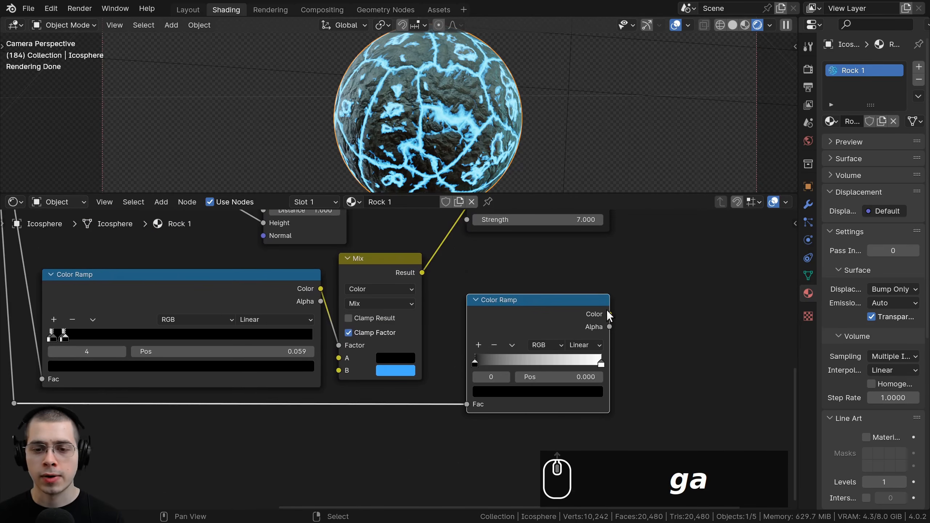
pyautogui.moveTo(610, 300); pyautogui.dragTo(693, 296)
pyautogui.moveTo(600, 317); pyautogui.dragTo(548, 313, button='middle')
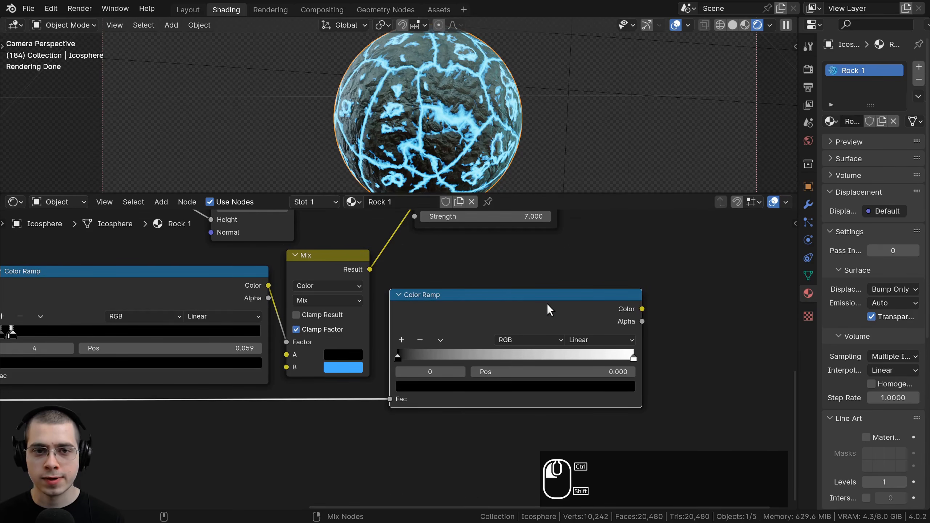
# Preview the new Color Ramp on the sphere and move its white stop to about 0.366.
pyautogui.keyDown('ctrl'); pyautogui.keyDown('shift'); pyautogui.click(546, 303); pyautogui.keyUp('shift'); pyautogui.keyUp('ctrl')
pyautogui.scroll(3, 410, 89)
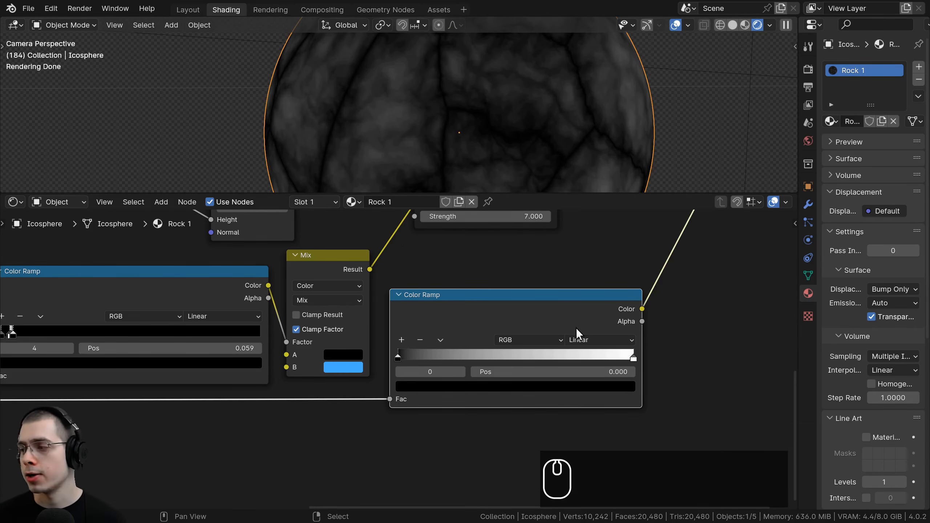
pyautogui.scroll(1, 575, 327)
pyautogui.moveTo(663, 357); pyautogui.dragTo(498, 356)
pyautogui.scroll(-2, 416, 92)
pyautogui.scroll(-3, 366, 458)
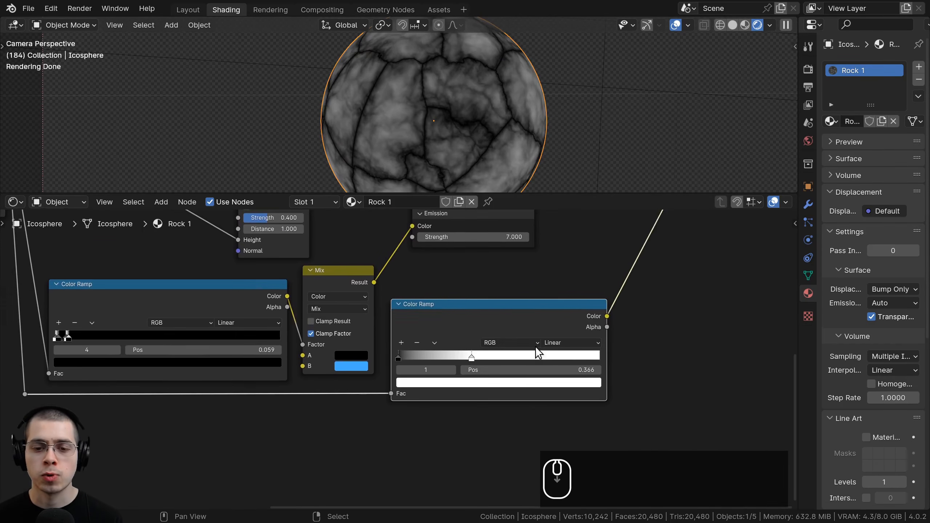
# Connect the new Color Ramp's Color output to the Material Output's Displacement and reconnect the Principled BSDF to its Surface.
pyautogui.moveTo(510, 325); pyautogui.dragTo(518, 335, button='middle')
pyautogui.scroll(1, 518, 335)
pyautogui.moveTo(600, 234); pyautogui.dragTo(558, 242)
pyautogui.moveTo(525, 378); pyautogui.dragTo(598, 264)
pyautogui.moveTo(579, 262); pyautogui.dragTo(583, 303, button='middle')
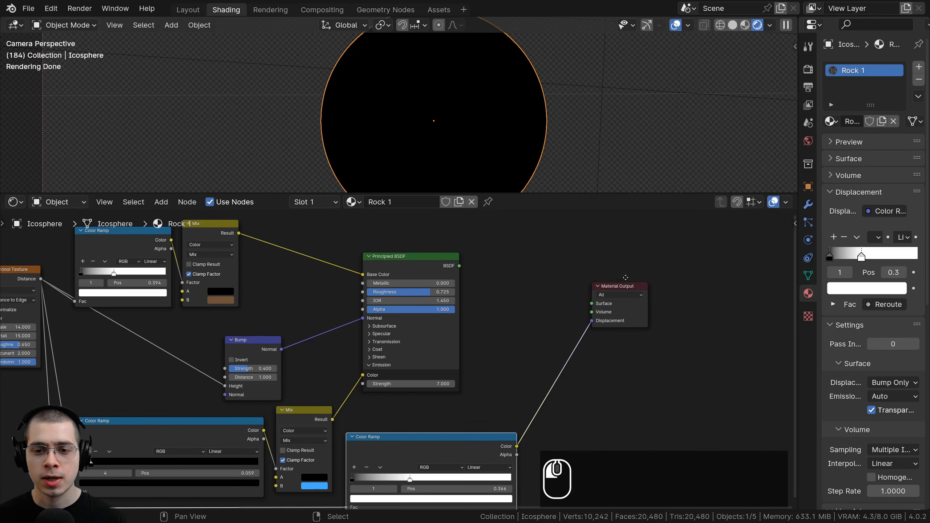
pyautogui.moveTo(625, 277); pyautogui.dragTo(626, 272)
pyautogui.keyDown('ctrl'); pyautogui.keyDown('shift'); pyautogui.click(415, 257); pyautogui.keyUp('shift'); pyautogui.keyUp('ctrl')
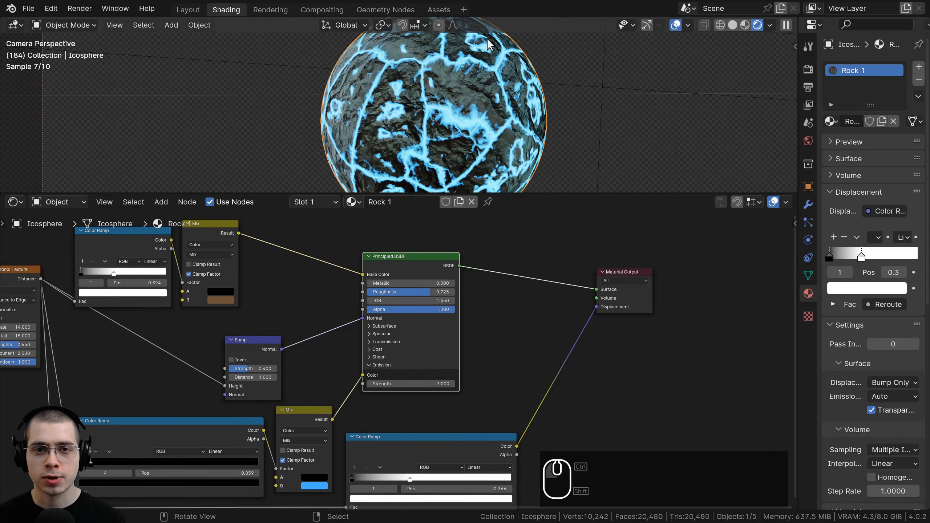
# Move the Material Output and the new Color Ramp slightly upward to tidy the layout.
pyautogui.moveTo(633, 331); pyautogui.dragTo(630, 319, button='middle')
pyautogui.moveTo(618, 263); pyautogui.dragTo(619, 256)
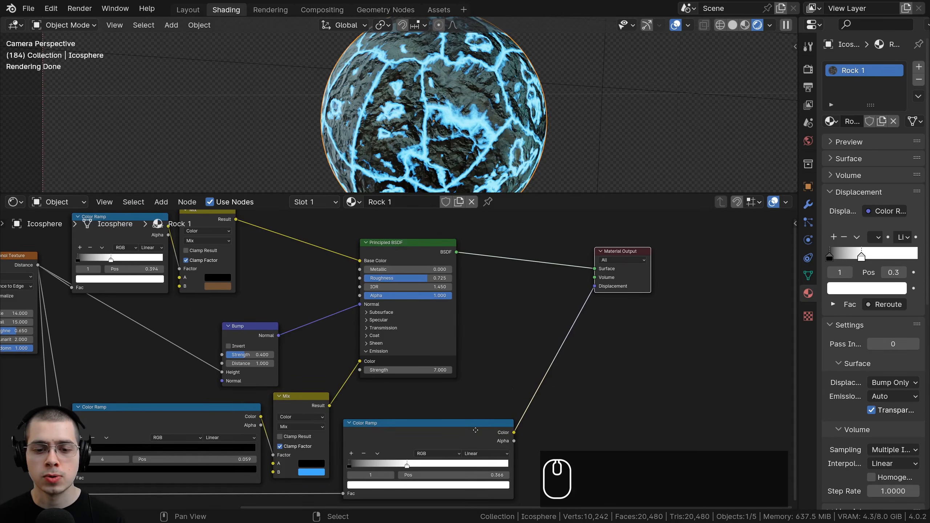
pyautogui.moveTo(475, 430); pyautogui.dragTo(472, 421)
pyautogui.moveTo(552, 332); pyautogui.dragTo(550, 328, button='middle')
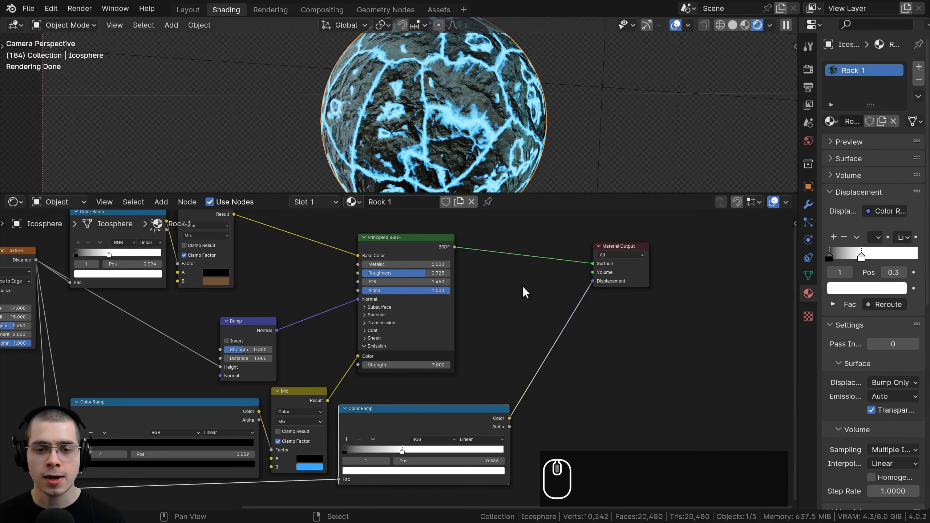
# Insert a Displacement node between the new Color Ramp's Color output and the Material Output, with the color feeding Height.
pyautogui.hotkey('shift', 'a')
pyautogui.write('dis')
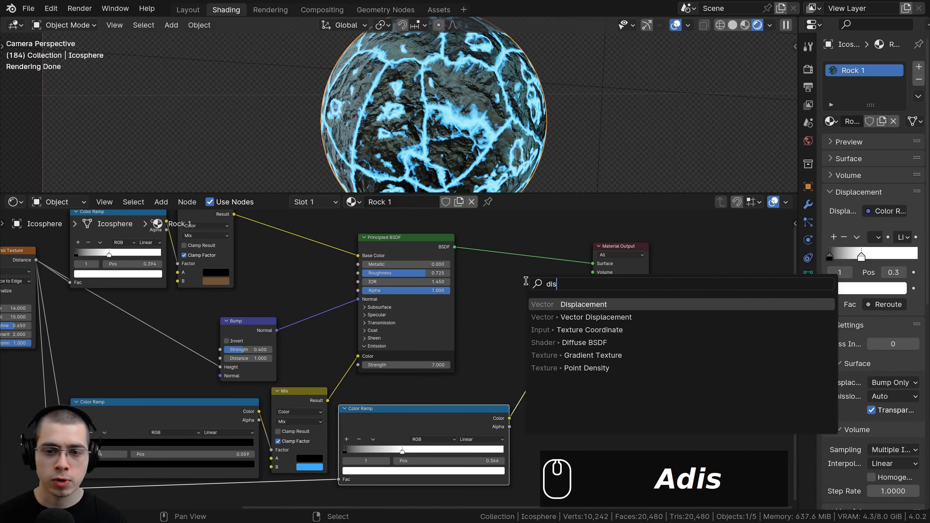
pyautogui.click(559, 305)
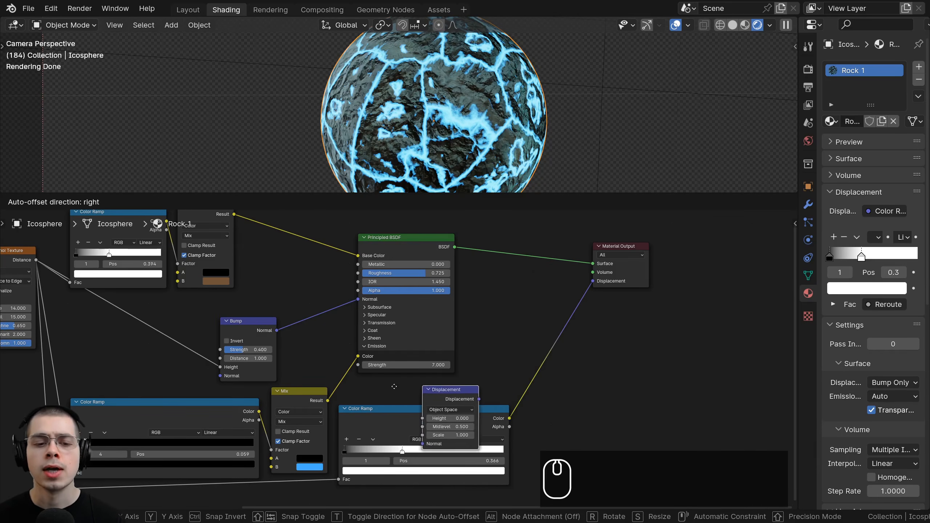
pyautogui.click(548, 299)
pyautogui.moveTo(575, 332); pyautogui.dragTo(550, 310)
pyautogui.scroll(3, 447, 399)
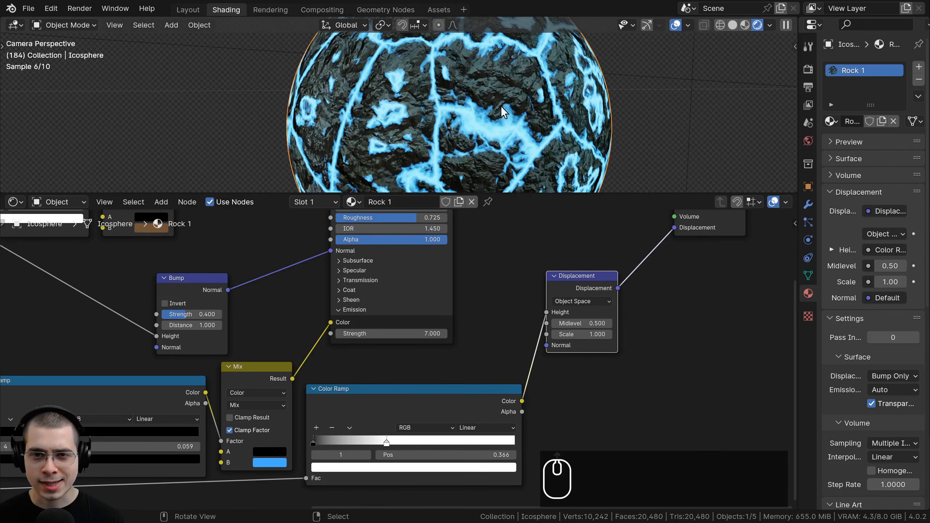
pyautogui.scroll(-2, 503, 89)
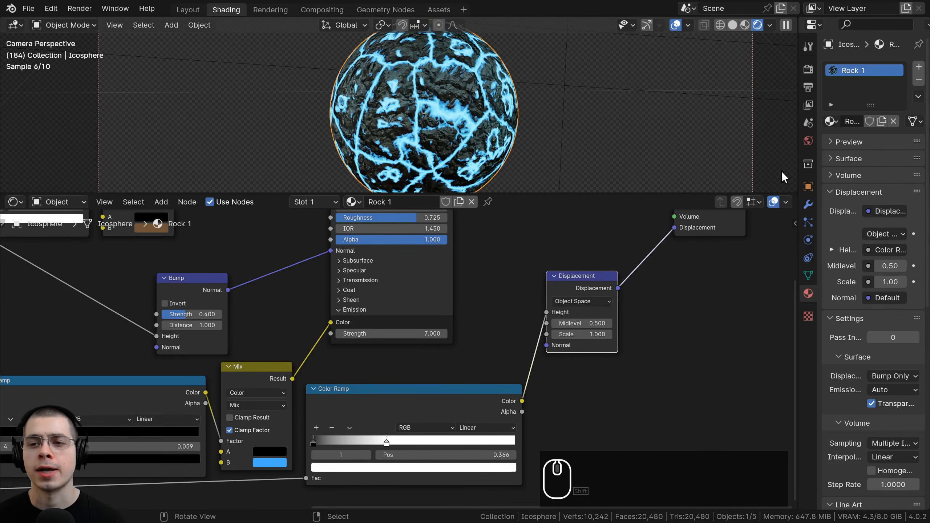
# Widen the material properties area and set the material's surface displacement method to Displacement and Bump.
pyautogui.moveTo(798, 164); pyautogui.dragTo(755, 164)
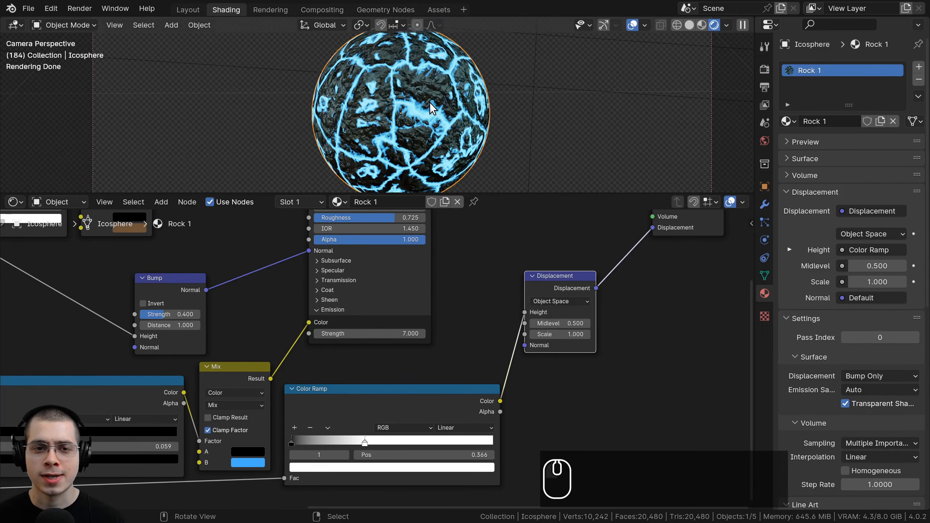
pyautogui.click(762, 294)
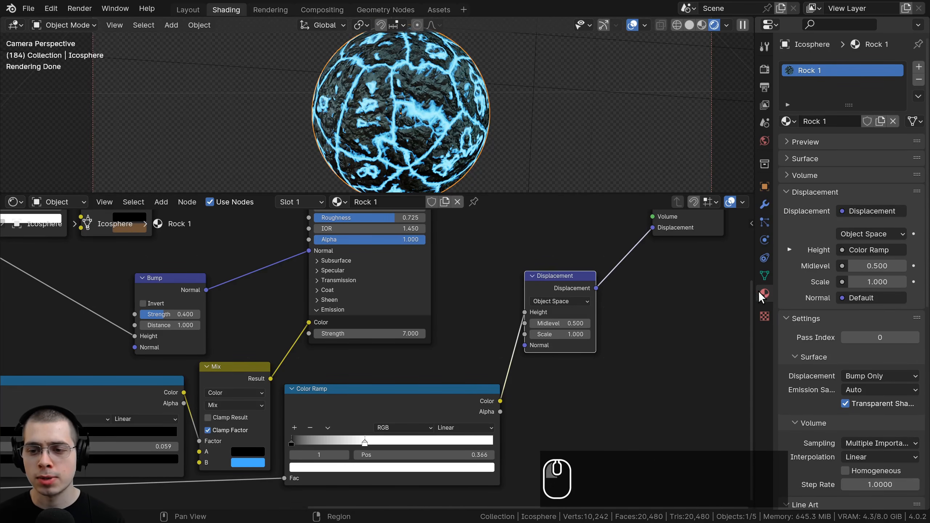
pyautogui.click(786, 197)
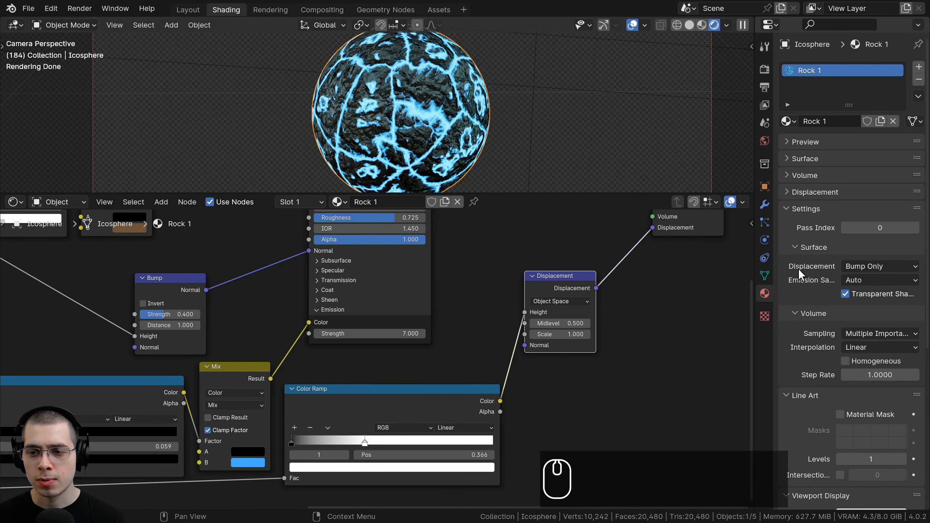
pyautogui.click(859, 264)
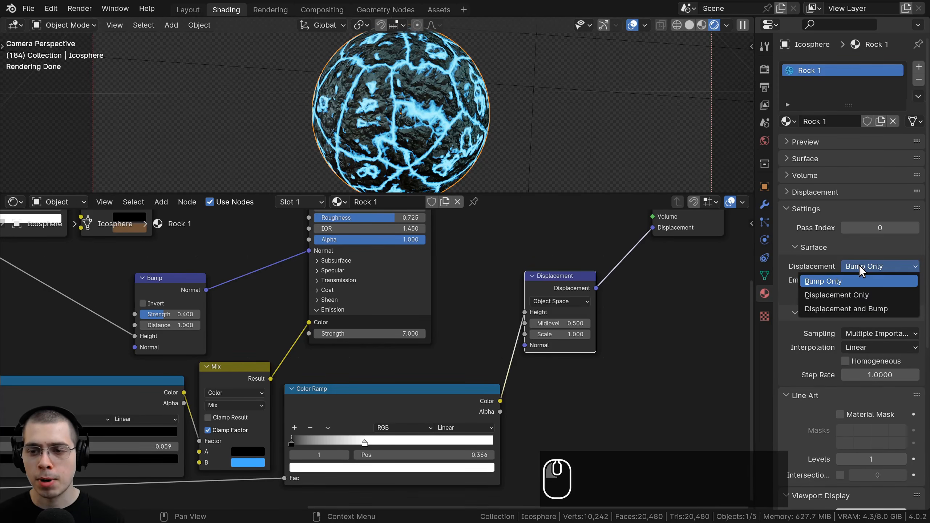
pyautogui.click(831, 308)
pyautogui.scroll(-2, 491, 130)
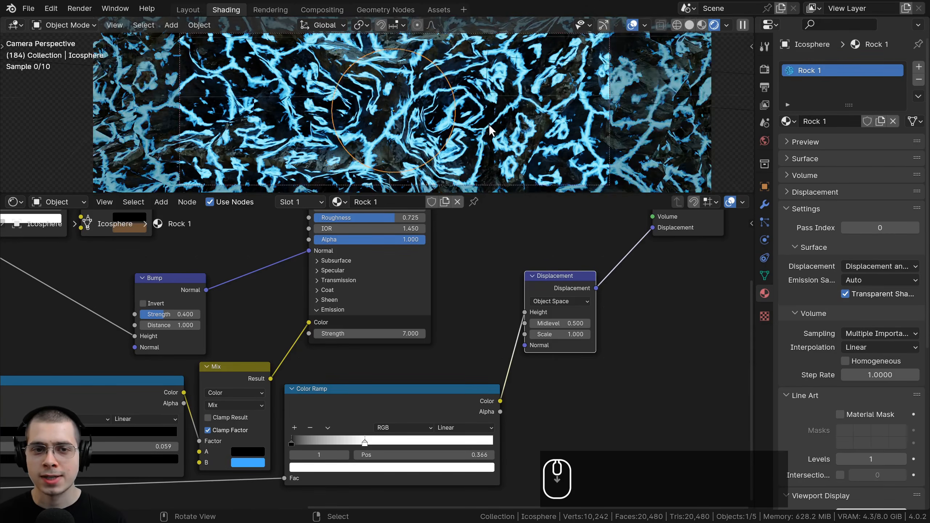
pyautogui.scroll(-3, 491, 130)
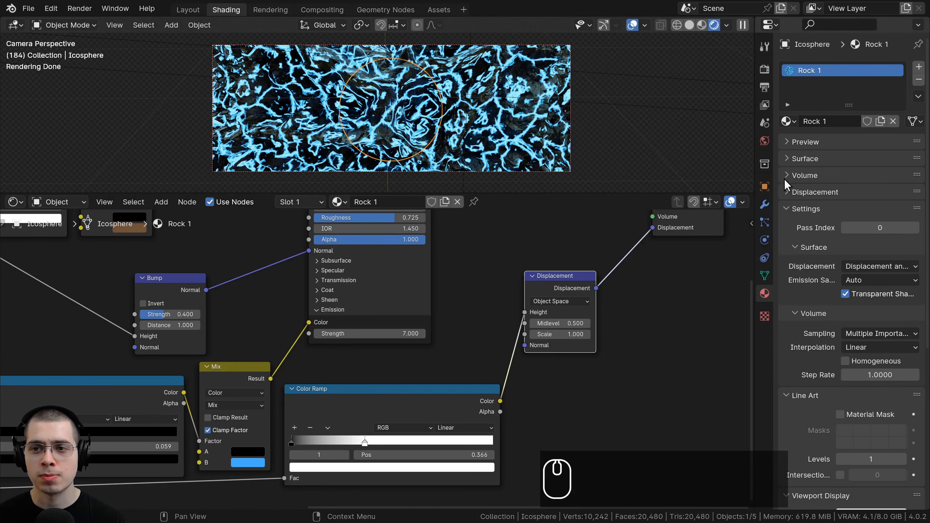
# Check the scene's render engine, collapse the expanded material property sections, and narrow the properties area.
pyautogui.click(761, 73)
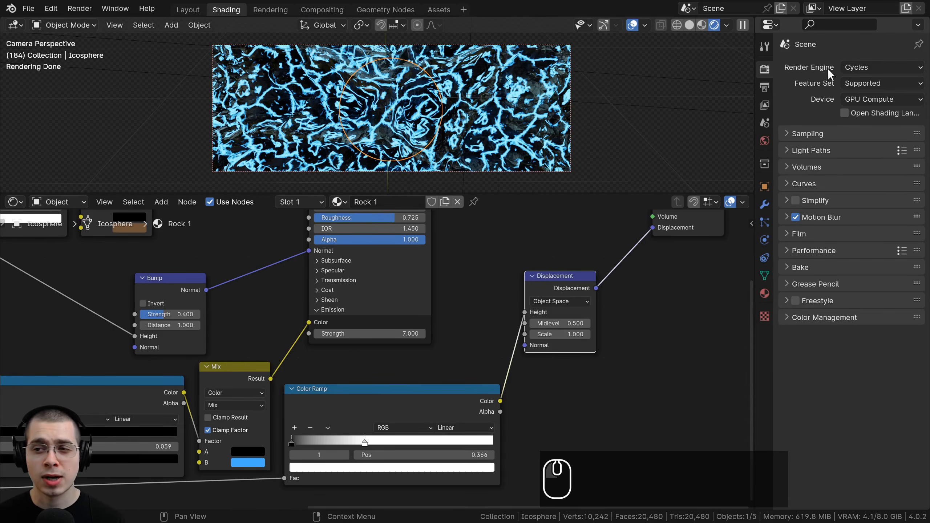
pyautogui.click(761, 294)
pyautogui.click(788, 210)
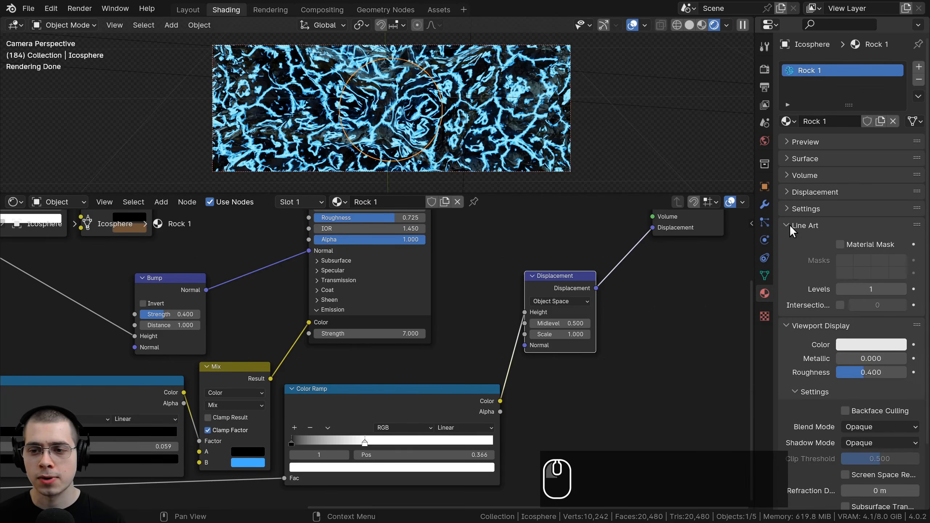
pyautogui.click(789, 225)
pyautogui.click(786, 242)
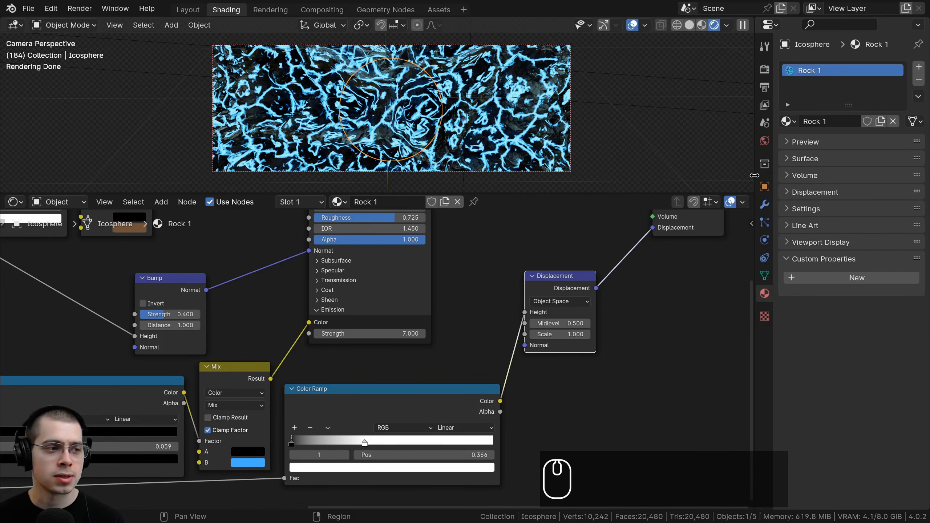
pyautogui.moveTo(754, 176); pyautogui.dragTo(911, 176)
# Set the Displacement node's Scale to 0.011.
pyautogui.keyDown('shift'); pyautogui.scroll(-1, 595, 103); pyautogui.keyUp('shift')
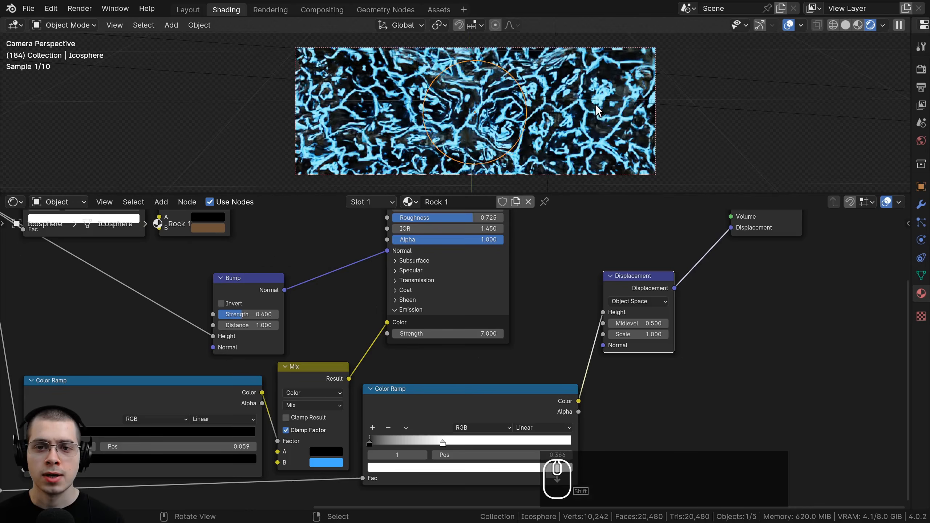
pyautogui.scroll(-2, 596, 100)
pyautogui.moveTo(596, 95); pyautogui.dragTo(580, 101, button='middle')
pyautogui.scroll(-6, 580, 101)
pyautogui.press('KP_0')
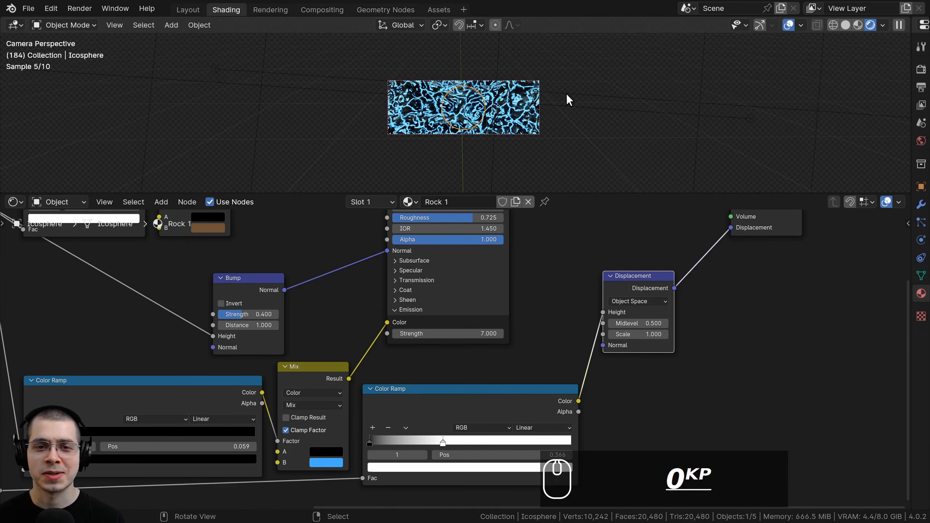
pyautogui.scroll(3, 435, 74)
pyautogui.scroll(2, 657, 372)
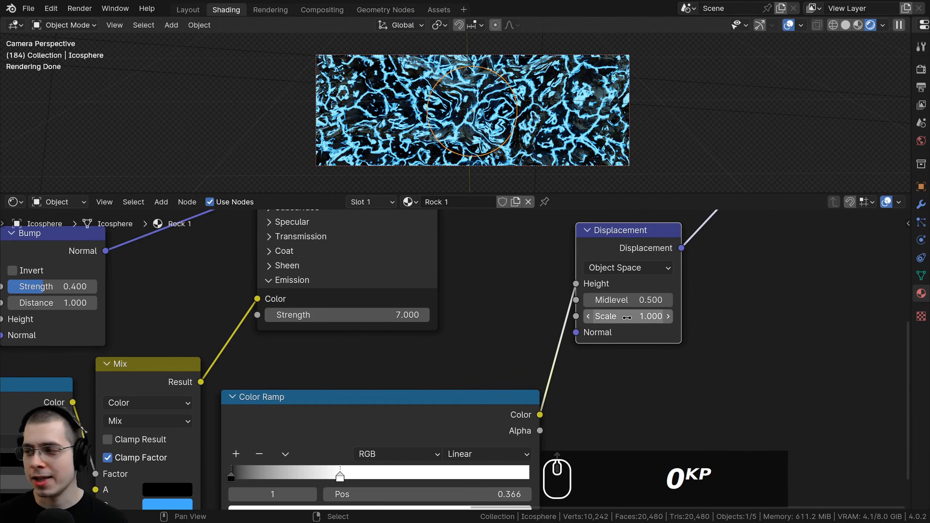
pyautogui.click(627, 317)
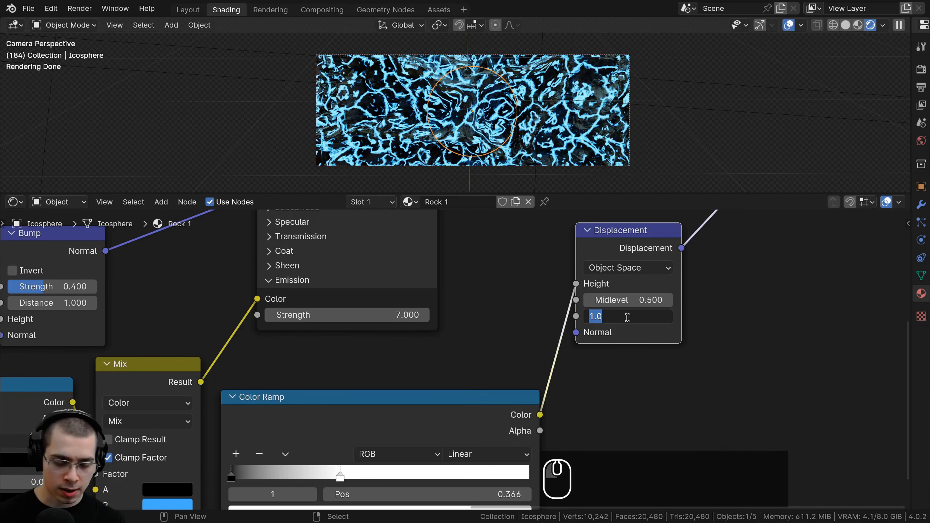
pyautogui.write('.011')
pyautogui.press('Return')
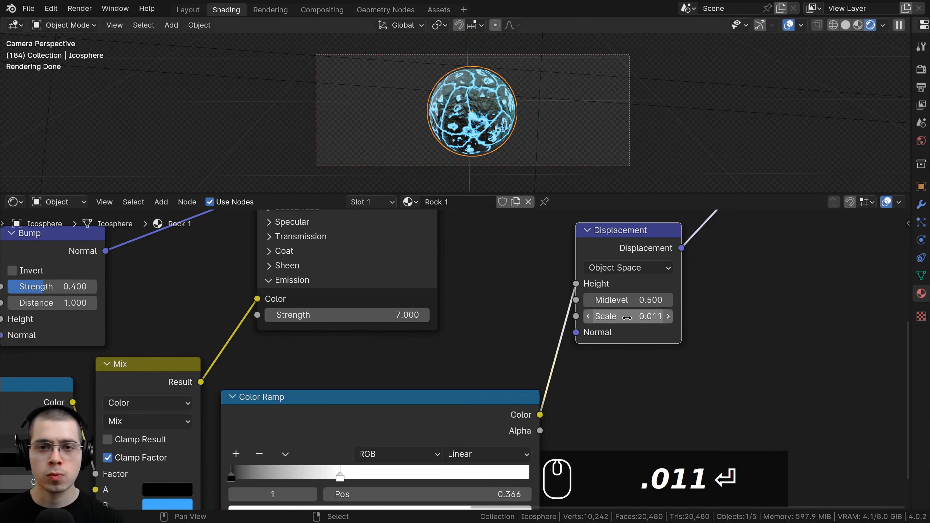
# Deselect the sphere and move the white stop of the displacement Color Ramp to about 0.036.
pyautogui.press('a')
pyautogui.scroll(1, 446, 53)
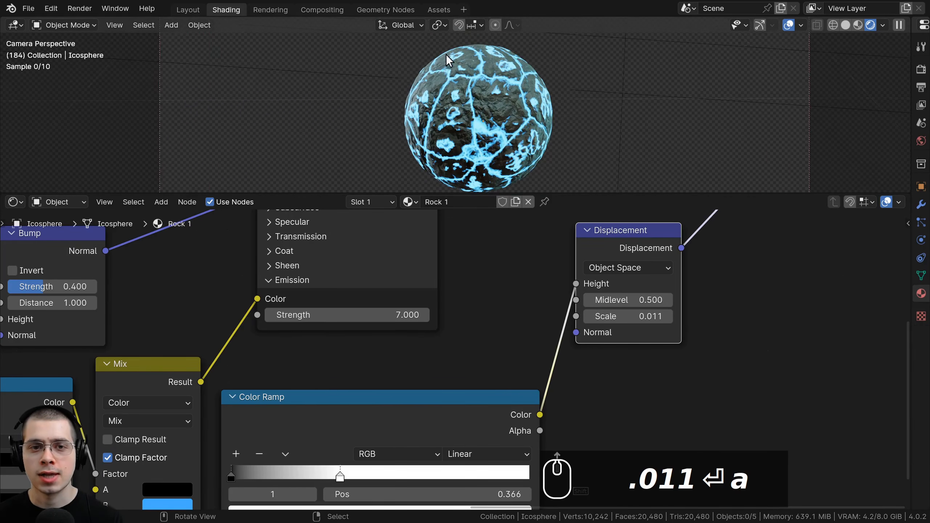
pyautogui.scroll(-1, 443, 351)
pyautogui.scroll(2, 443, 352)
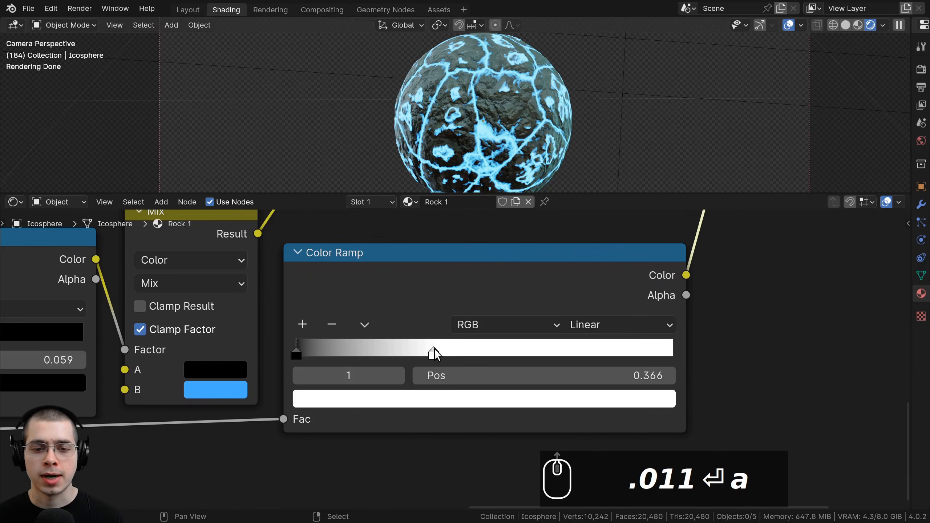
pyautogui.moveTo(432, 354)
pyautogui.mouseDown()
pyautogui.moveTo(328, 354)
pyautogui.moveTo(453, 353)
pyautogui.moveTo(332, 353)
pyautogui.moveTo(364, 353)
pyautogui.mouseUp()
pyautogui.scroll(2, 365, 354)
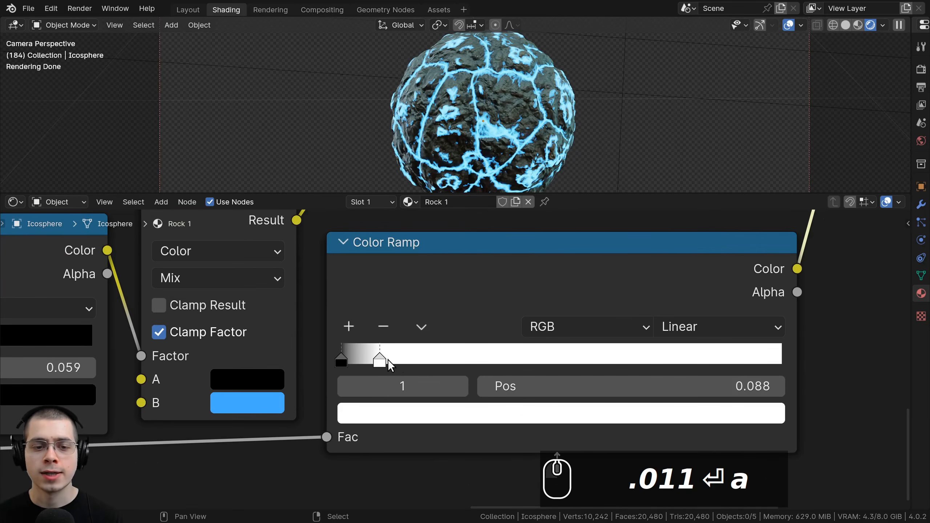
pyautogui.moveTo(453, 357); pyautogui.dragTo(412, 360)
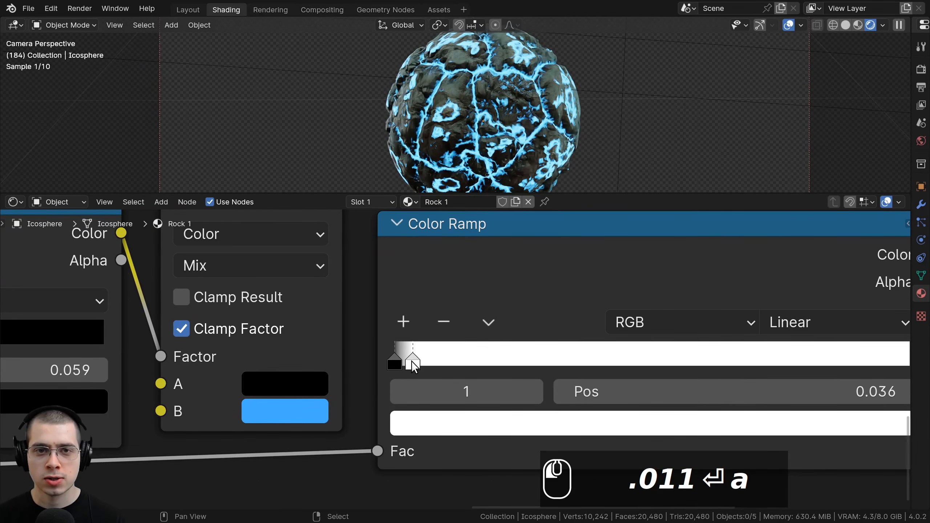
# Fine-tune the displacement Color Ramp's white stop to about 0.033 and inspect the displaced cracks around the sphere.
pyautogui.scroll(-2, 630, 341)
pyautogui.scroll(-1, 518, 117)
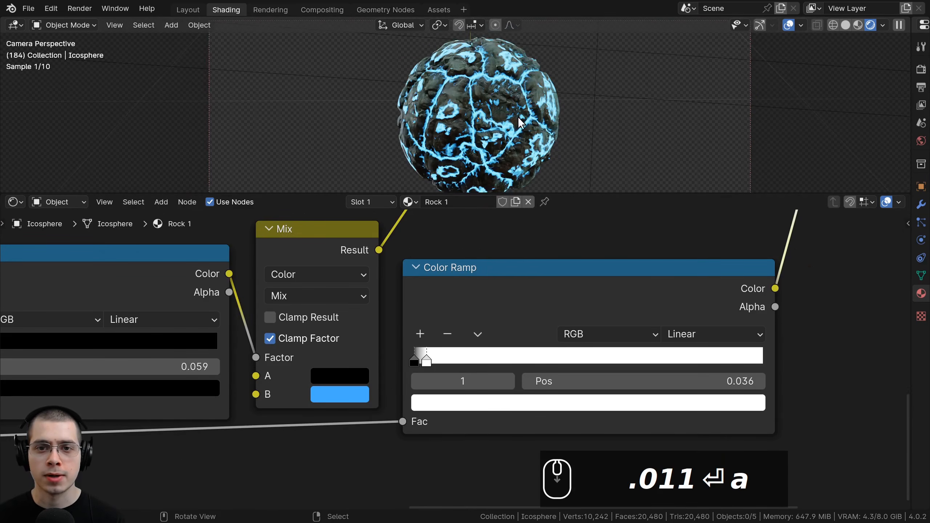
pyautogui.moveTo(427, 354); pyautogui.dragTo(426, 354)
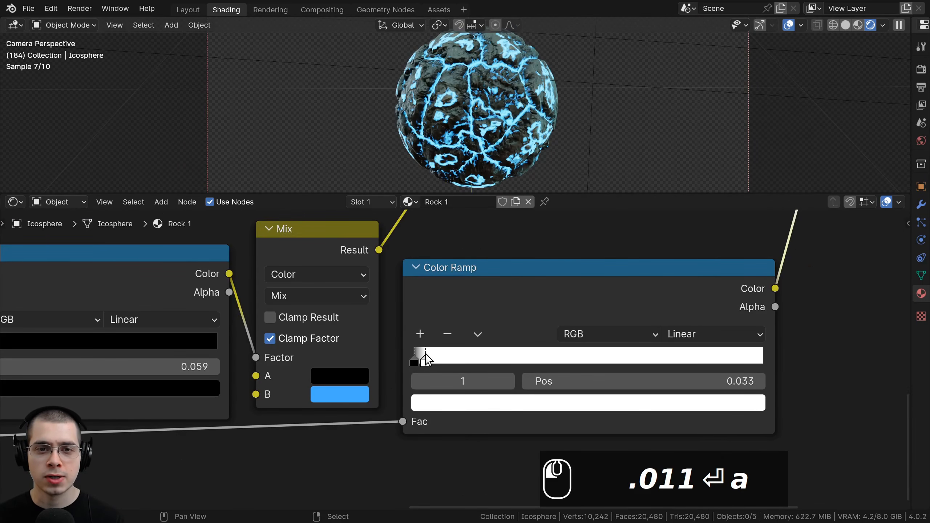
pyautogui.moveTo(506, 92); pyautogui.dragTo(466, 94, button='middle')
pyautogui.scroll(2, 461, 97)
pyautogui.scroll(-3, 472, 116)
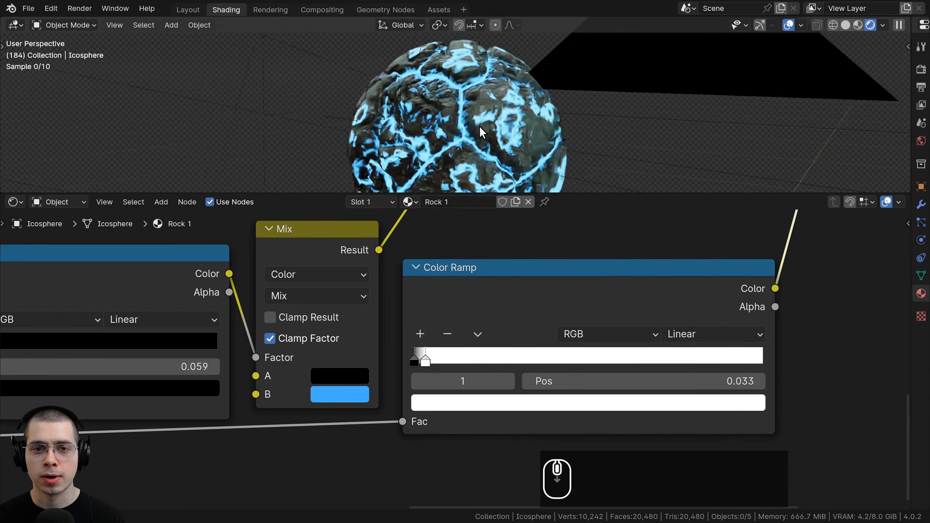
pyautogui.press('KP_0')
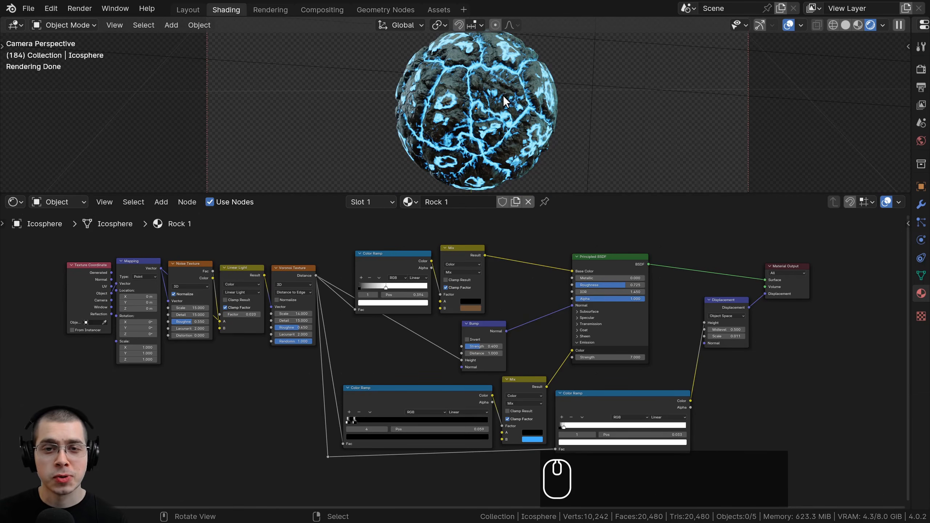
# Combine all the rock's shader nodes except the Material Output into one node group and return to the top-level material.
pyautogui.click(503, 94)
pyautogui.scroll(-1, 449, 322)
pyautogui.moveTo(120, 245); pyautogui.dragTo(688, 442)
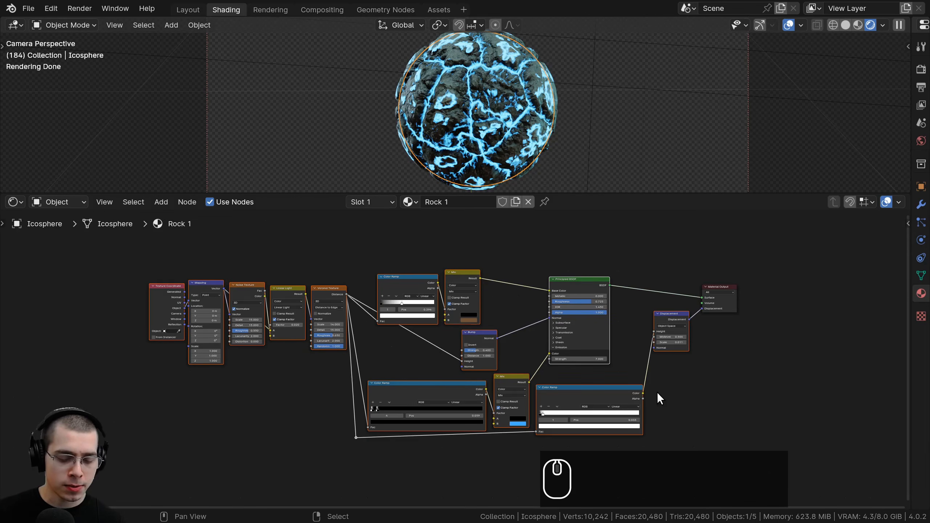
pyautogui.hotkey('ctrl', 'g')
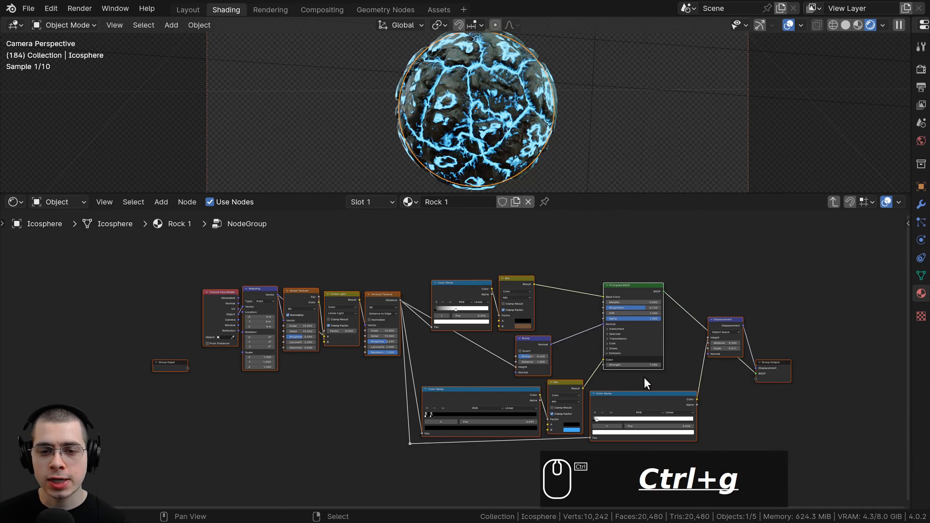
pyautogui.scroll(2, 643, 377)
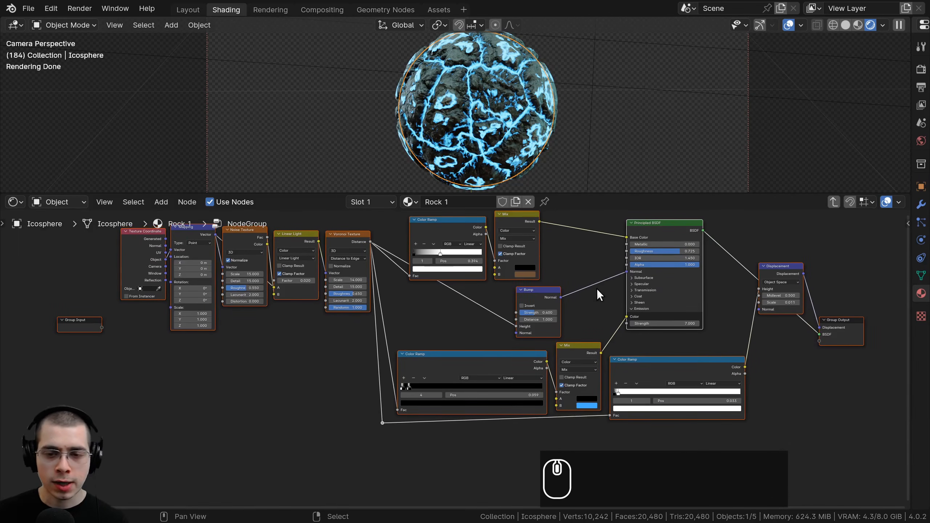
pyautogui.press('Tab')
pyautogui.press('Tab')
pyautogui.press('Tab')
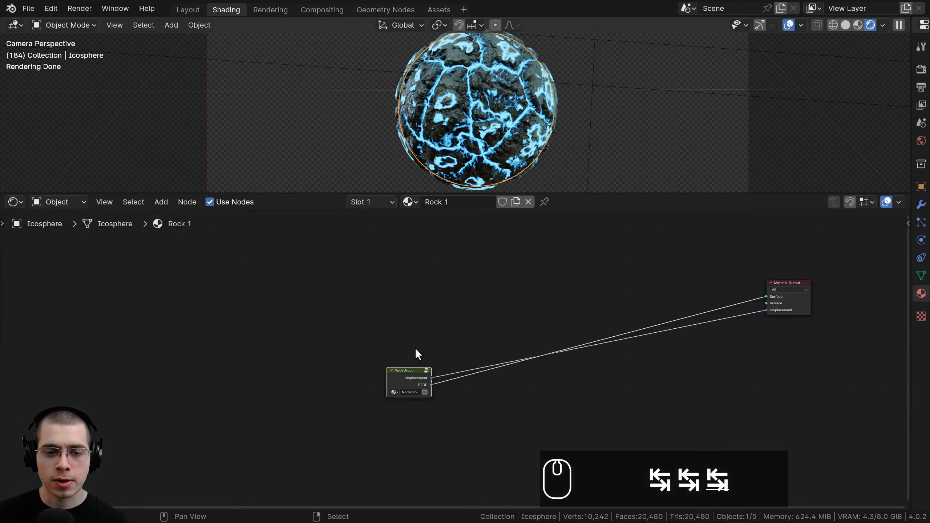
# Place the new node group right beside the Material Output node and widen it.
pyautogui.moveTo(407, 374); pyautogui.dragTo(724, 287)
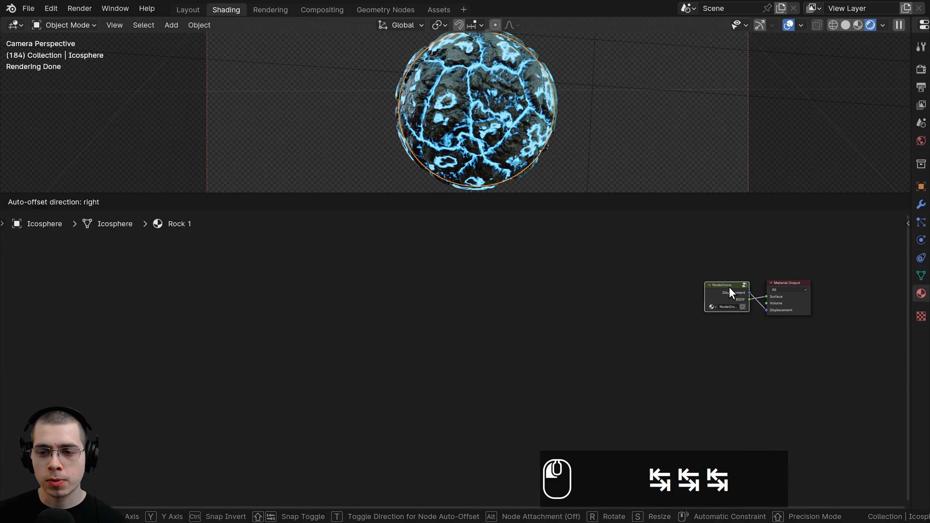
pyautogui.scroll(2, 513, 285)
pyautogui.scroll(2, 513, 285)
pyautogui.moveTo(539, 302); pyautogui.dragTo(458, 301)
# Rename the node group to Rock 1 and widen its node a little more.
pyautogui.click(512, 329)
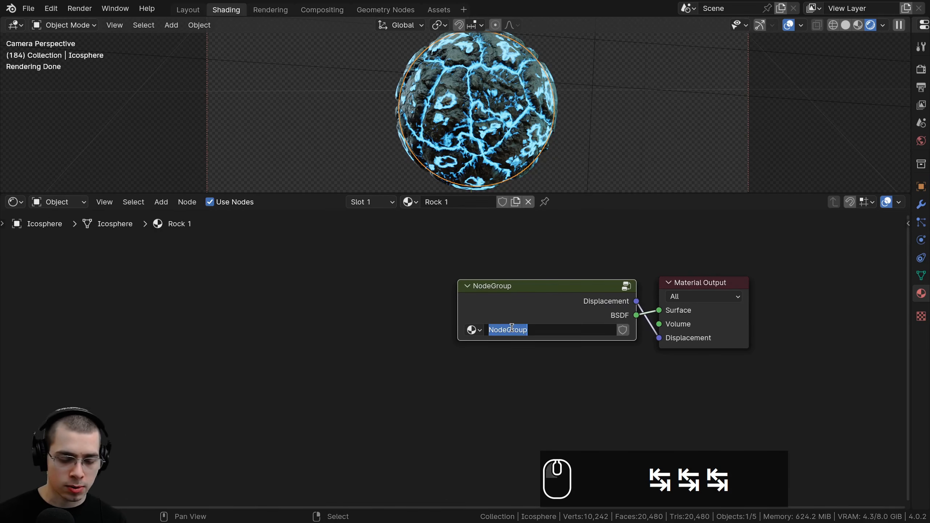
pyautogui.write('Rock 1')
pyautogui.press('Return')
pyautogui.press('a')
pyautogui.moveTo(459, 305); pyautogui.dragTo(420, 305)
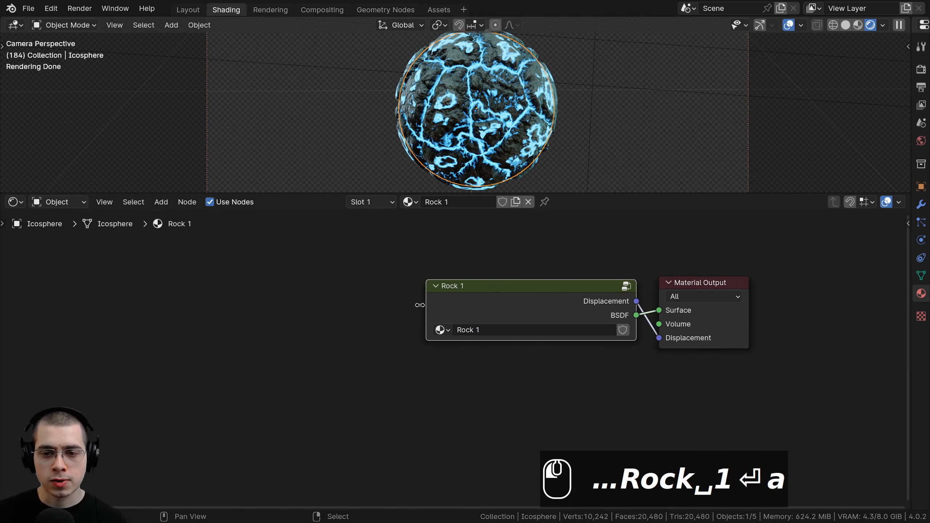
pyautogui.moveTo(528, 305); pyautogui.dragTo(534, 308)
# Inside the Rock 1 group, reorder the group interface so the BSDF output sits above Displacement.
pyautogui.press('Tab')
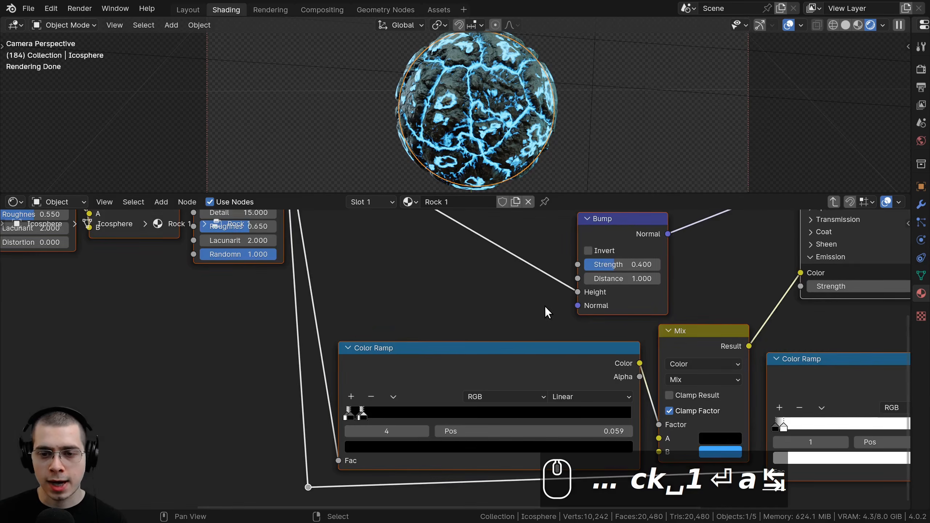
pyautogui.scroll(-3, 545, 305)
pyautogui.moveTo(534, 302); pyautogui.dragTo(512, 309, button='middle')
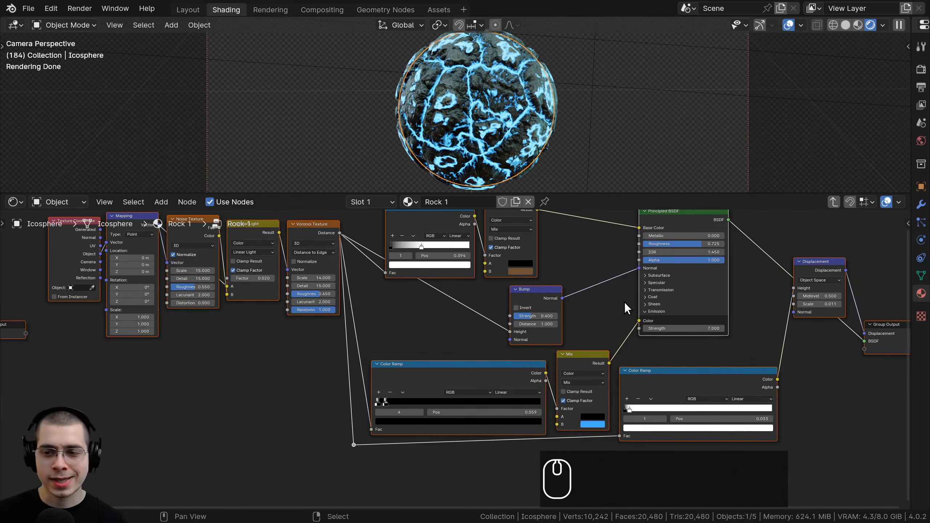
pyautogui.press('n')
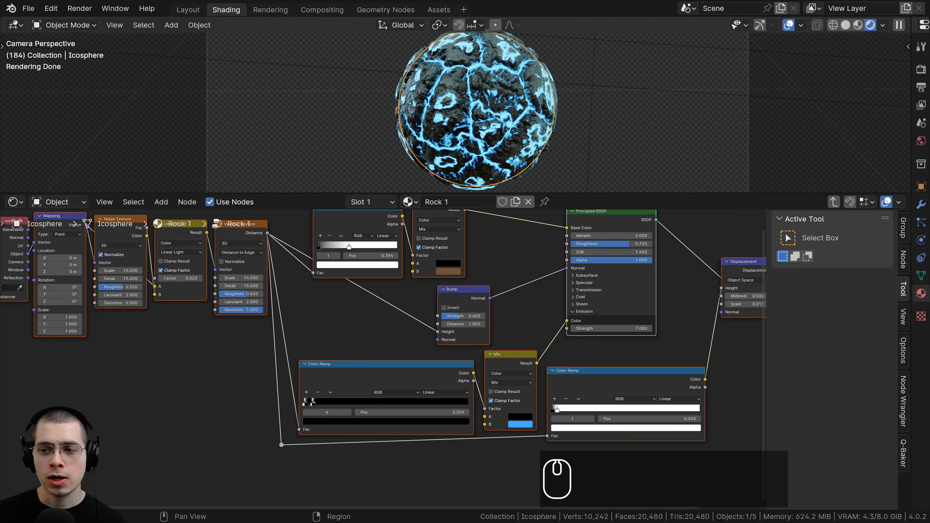
pyautogui.click(904, 233)
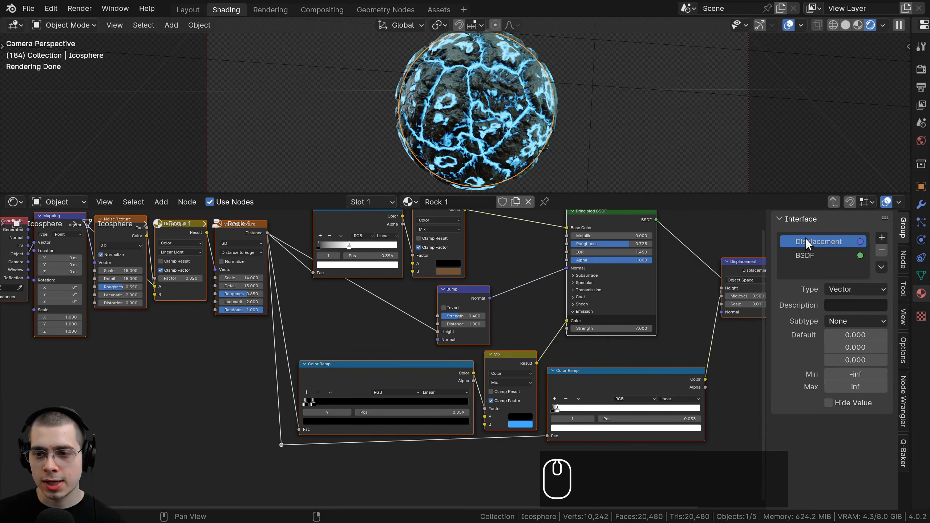
pyautogui.click(808, 257)
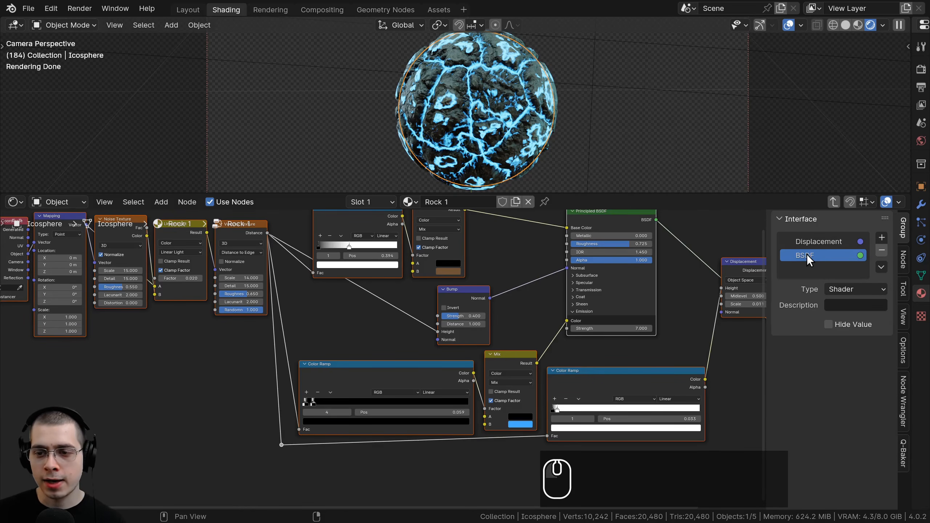
pyautogui.moveTo(807, 255); pyautogui.dragTo(806, 240)
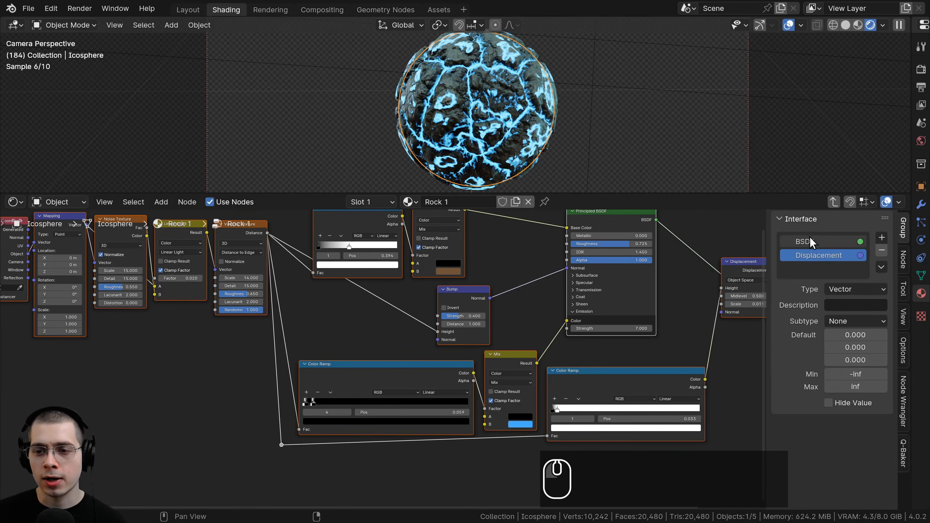
# Rename the group's BSDF output to Shader and return to the top-level material.
pyautogui.click(814, 240)
pyautogui.doubleClick(803, 242)
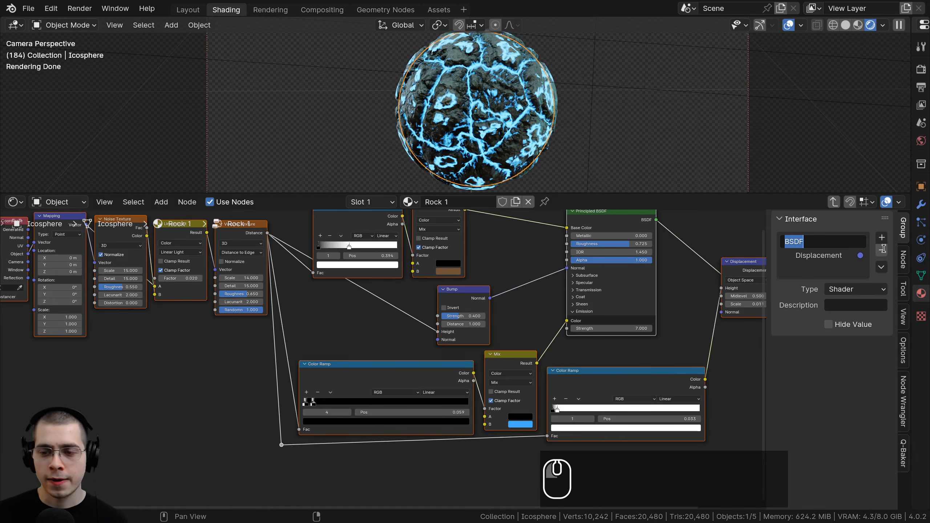
pyautogui.write('Shader')
pyautogui.press('Return')
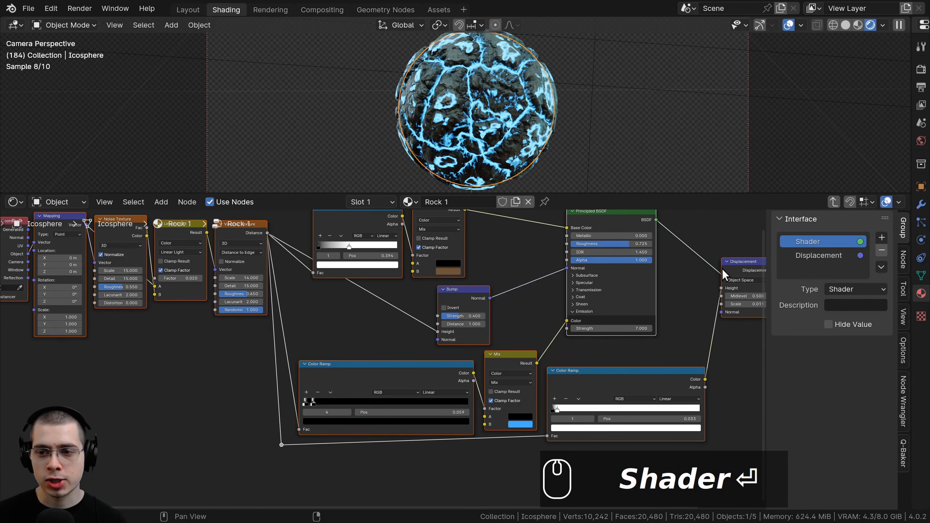
pyautogui.scroll(4, 527, 299)
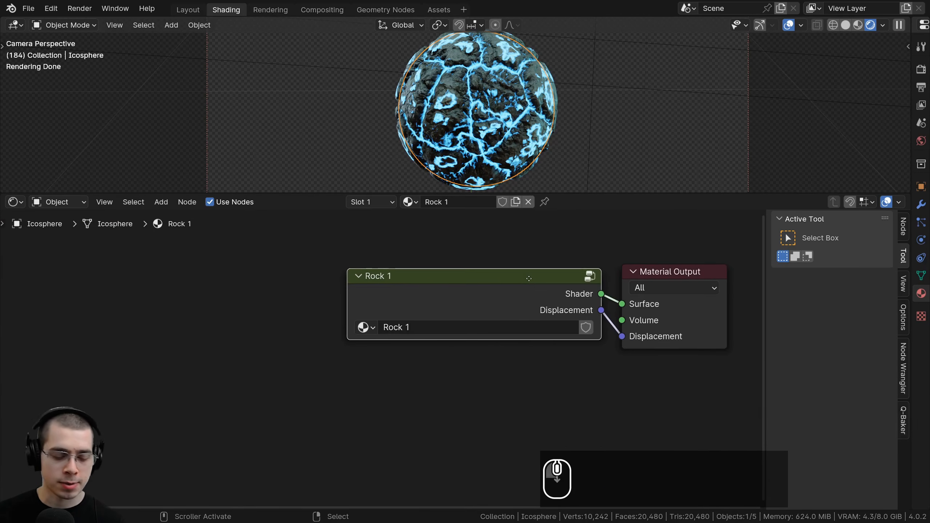
# Inside the Rock 1 group, reposition the Group Input node just before the Texture Coordinate node.
pyautogui.press('Tab')
pyautogui.scroll(-4, 531, 273)
pyautogui.keyDown('ctrl'); pyautogui.scroll(5, 350, 319); pyautogui.keyUp('ctrl')
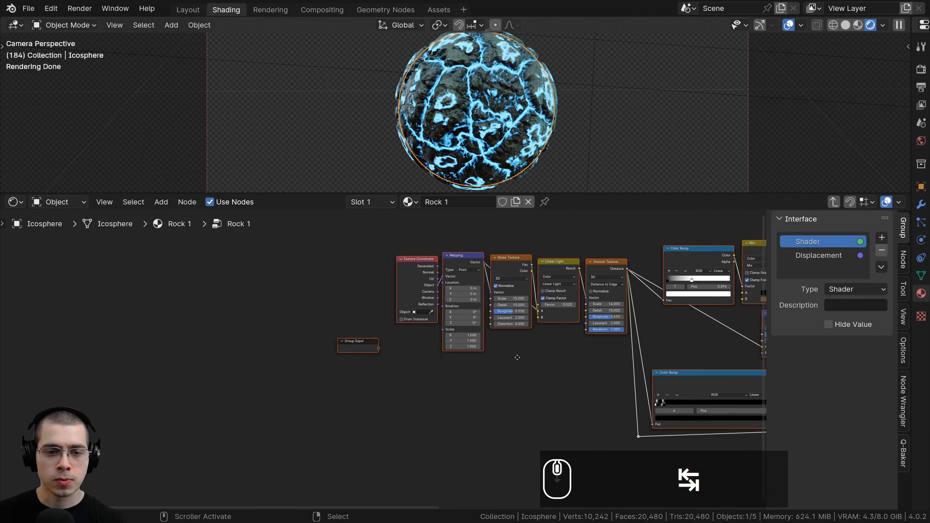
pyautogui.scroll(4, 352, 321)
pyautogui.click(375, 321)
pyautogui.press('g')
pyautogui.click(342, 268)
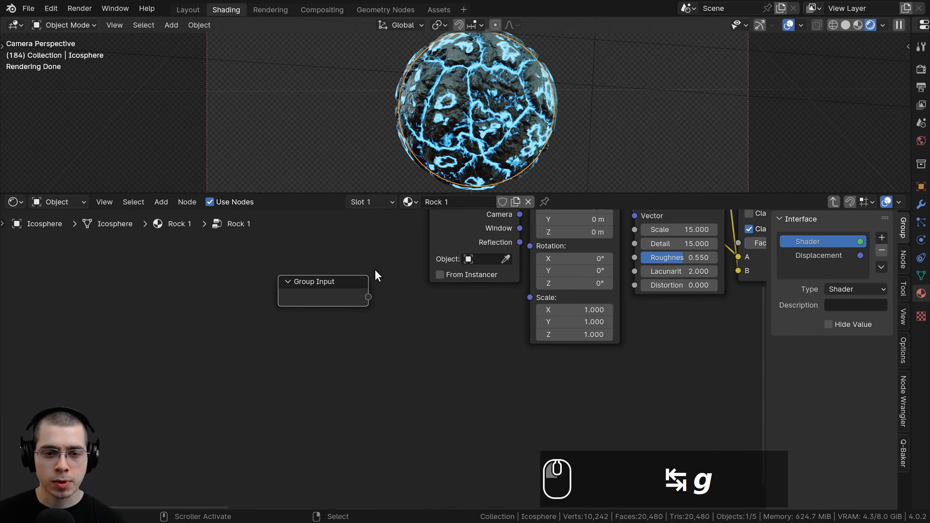
pyautogui.scroll(-1, 376, 270)
pyautogui.moveTo(376, 269); pyautogui.dragTo(253, 338, button='middle')
pyautogui.press('g')
pyautogui.click(449, 307)
pyautogui.press('g')
pyautogui.click(312, 337)
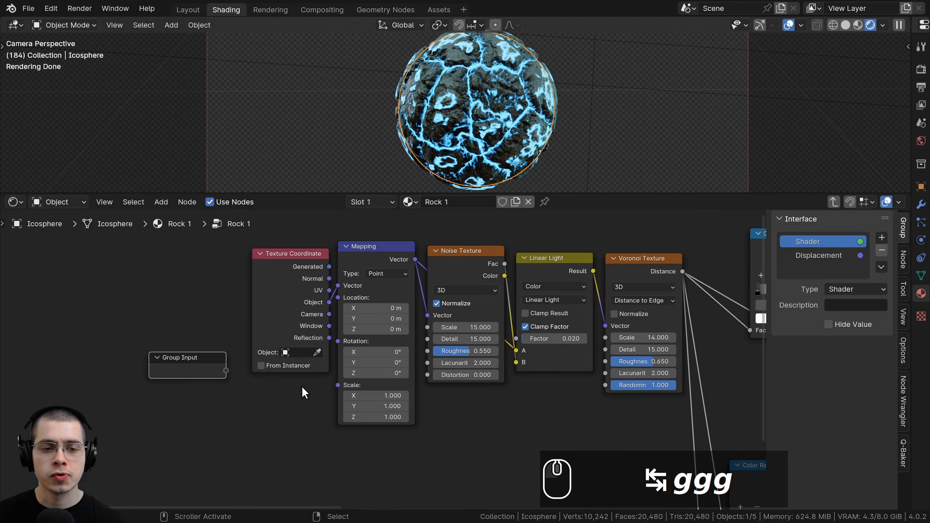
# Expose the Mapping node's Scale as a group input by linking it to the Group Input node.
pyautogui.moveTo(303, 389); pyautogui.dragTo(306, 393, button='middle')
pyautogui.moveTo(366, 410); pyautogui.dragTo(389, 398, button='middle')
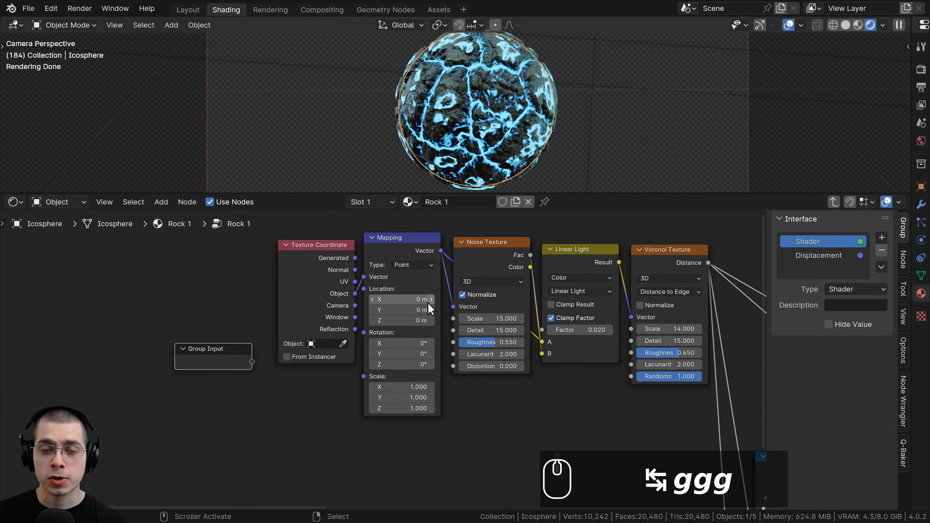
pyautogui.moveTo(430, 309); pyautogui.dragTo(430, 309, button='middle')
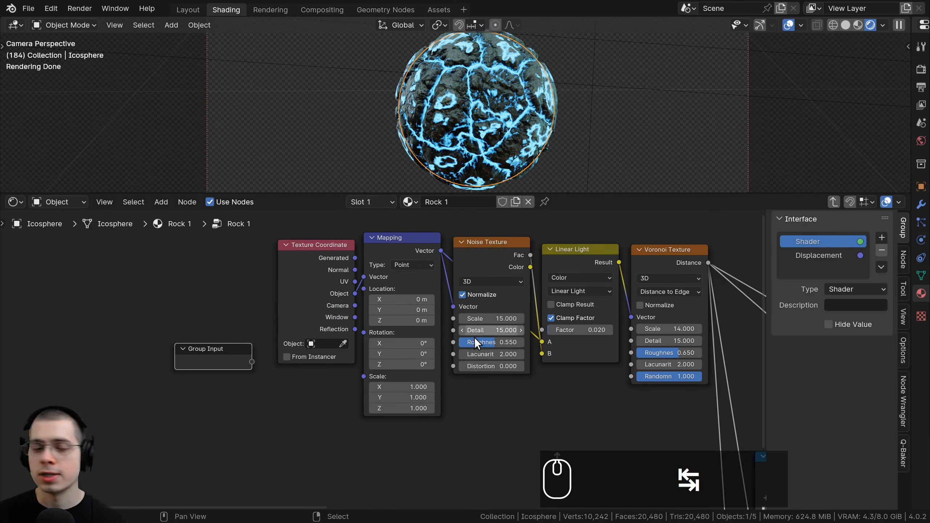
pyautogui.moveTo(474, 341); pyautogui.dragTo(486, 345, button='middle')
pyautogui.click(409, 245)
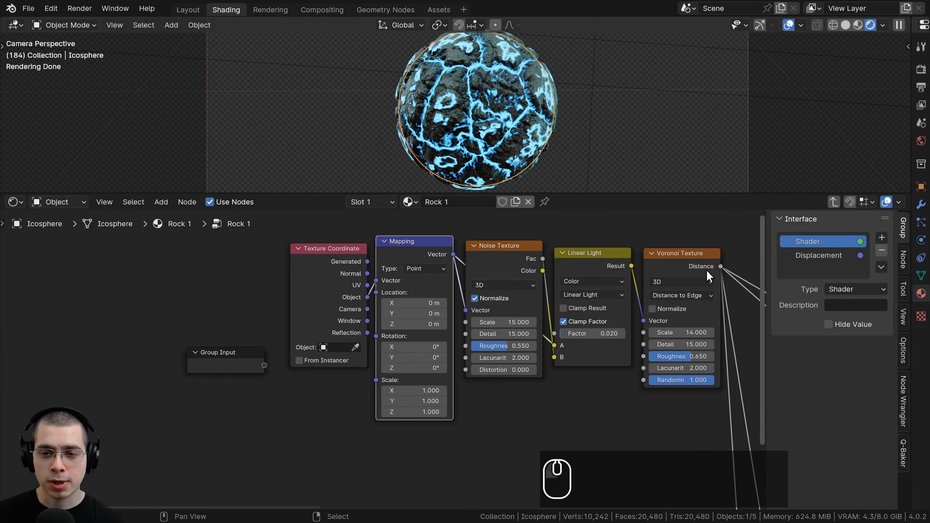
pyautogui.scroll(2, 425, 398)
pyautogui.moveTo(429, 384); pyautogui.dragTo(298, 366)
pyautogui.moveTo(262, 363); pyautogui.dragTo(263, 363)
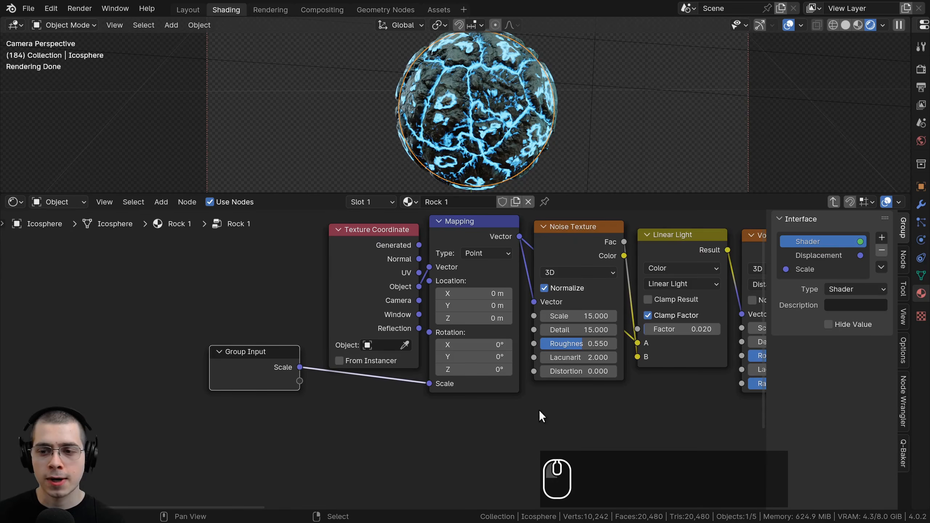
# Change the group's Scale input type to Float with a default of 1 and leave the group.
pyautogui.click(806, 271)
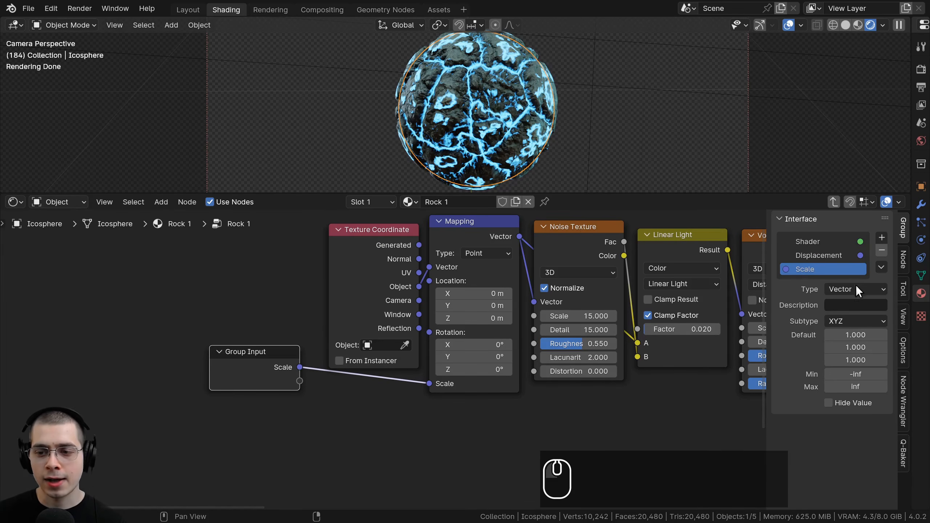
pyautogui.click(831, 292)
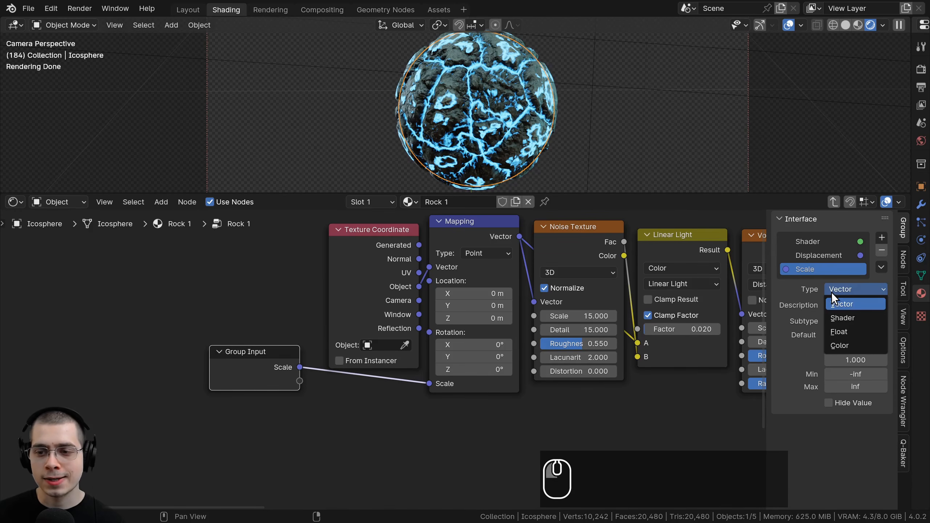
pyautogui.click(848, 330)
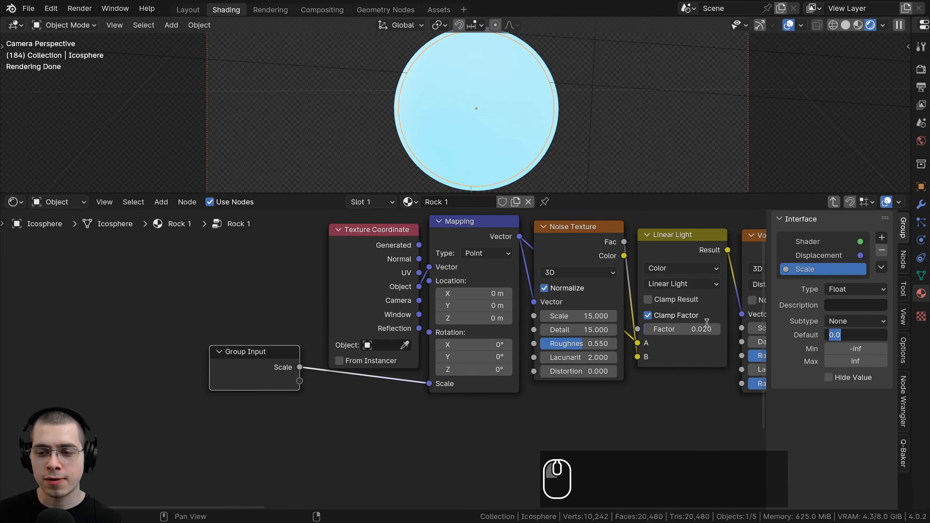
pyautogui.write('1')
pyautogui.press('Return')
pyautogui.press('Tab')
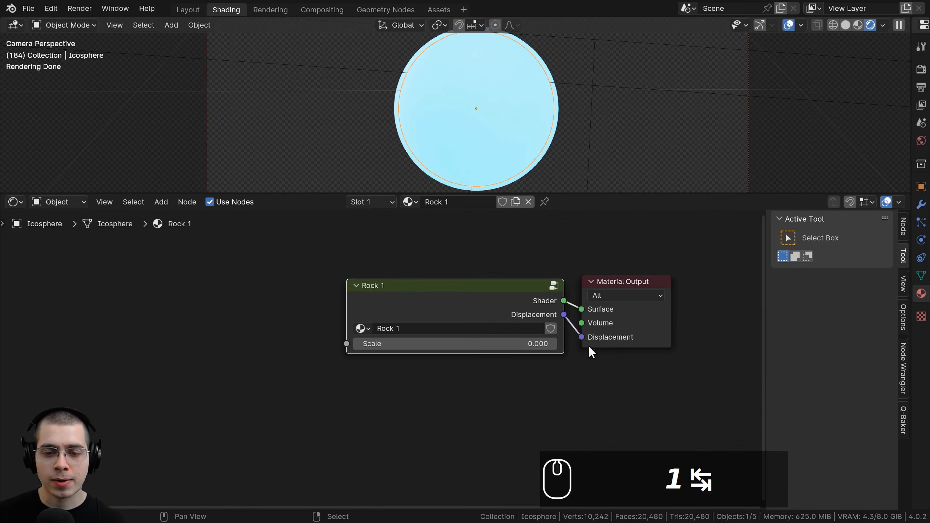
# Set the Scale value on the Rock 1 group node to 1 and briefly test its slider.
pyautogui.click(460, 343)
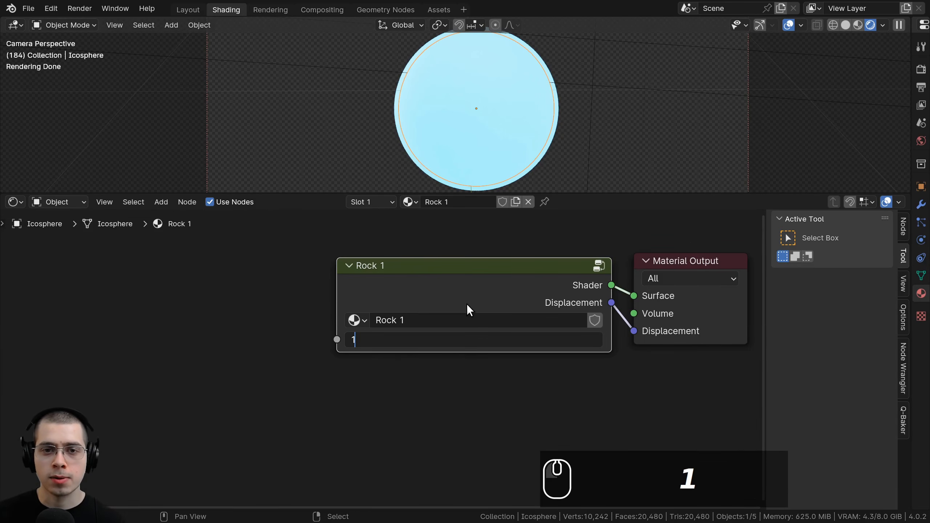
pyautogui.write('1')
pyautogui.press('Return')
pyautogui.moveTo(470, 341)
pyautogui.mouseDown()
pyautogui.moveTo(484, 342)
pyautogui.moveTo(463, 341)
pyautogui.mouseUp()
pyautogui.rightClick(470, 341)
pyautogui.moveTo(477, 293); pyautogui.dragTo(491, 296)
# Inside the Rock 1 group, expose the Linear Light node's Factor as a new group input.
pyautogui.press('Tab')
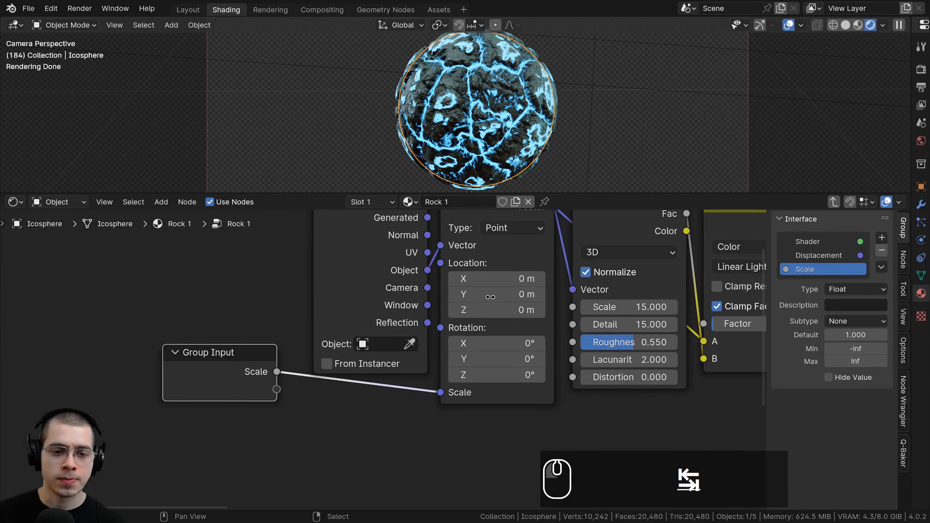
pyautogui.scroll(-2, 610, 367)
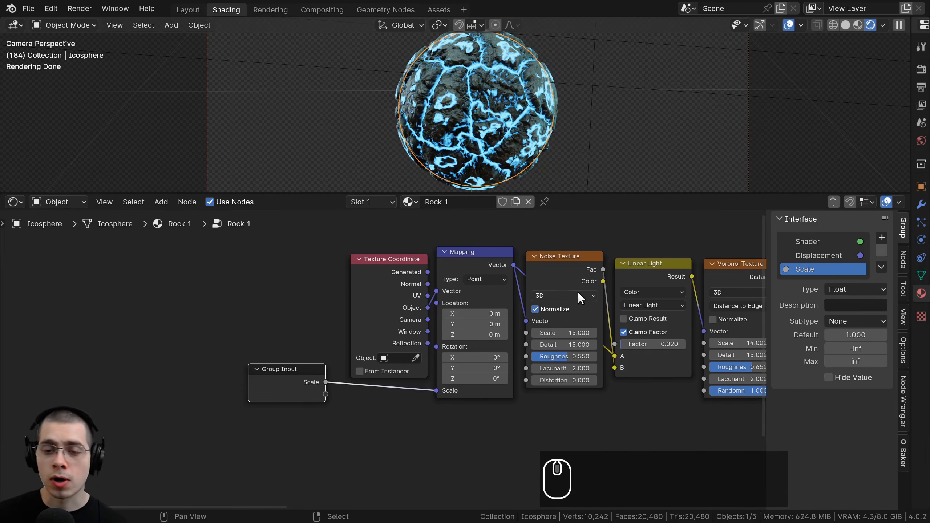
pyautogui.scroll(2, 644, 342)
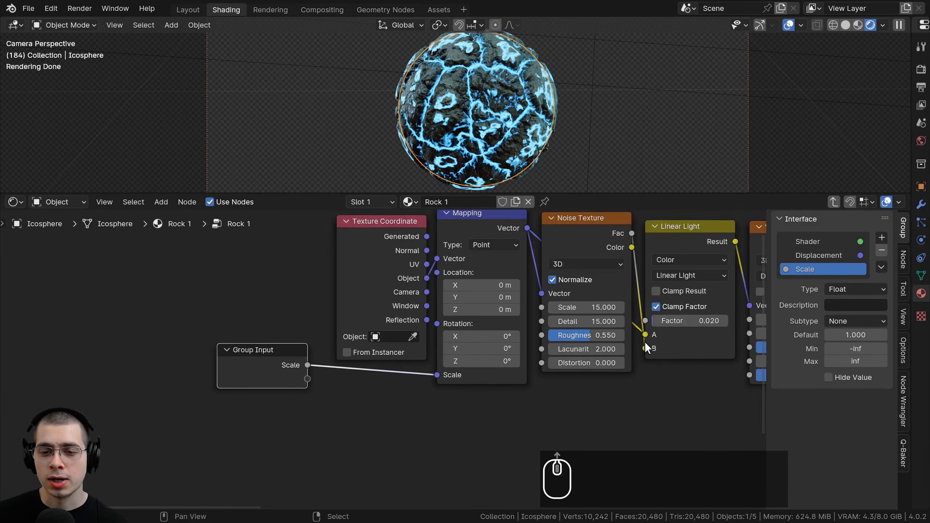
pyautogui.moveTo(703, 318); pyautogui.dragTo(299, 383)
pyautogui.rightClick(708, 318)
# Rename the group's Factor input to Rocks Distortion.
pyautogui.doubleClick(804, 284)
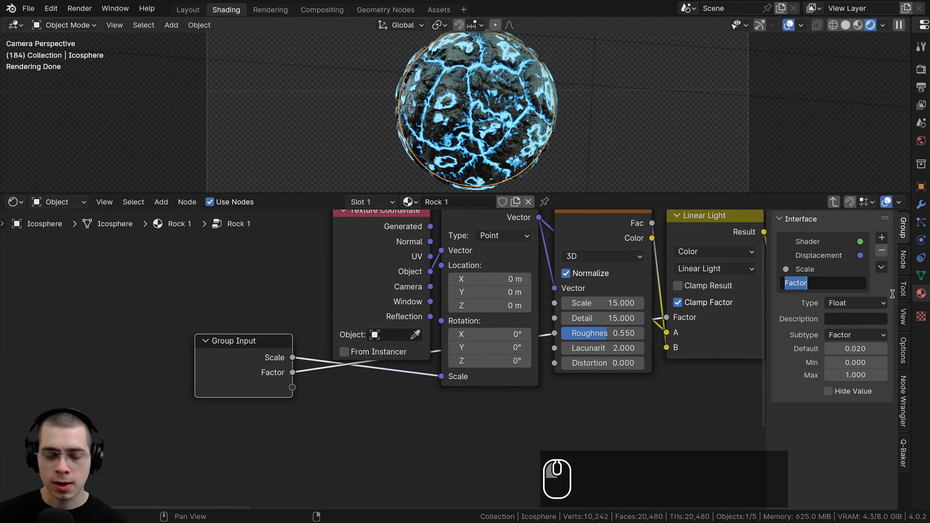
pyautogui.write('Ro')
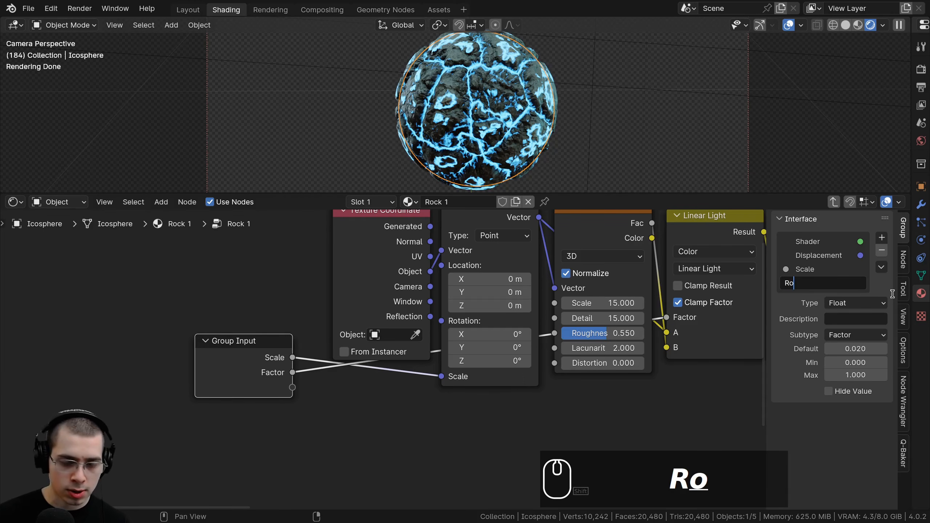
pyautogui.write('cks Distortion')
pyautogui.press('Return')
pyautogui.moveTo(560, 351); pyautogui.dragTo(565, 369, button='middle')
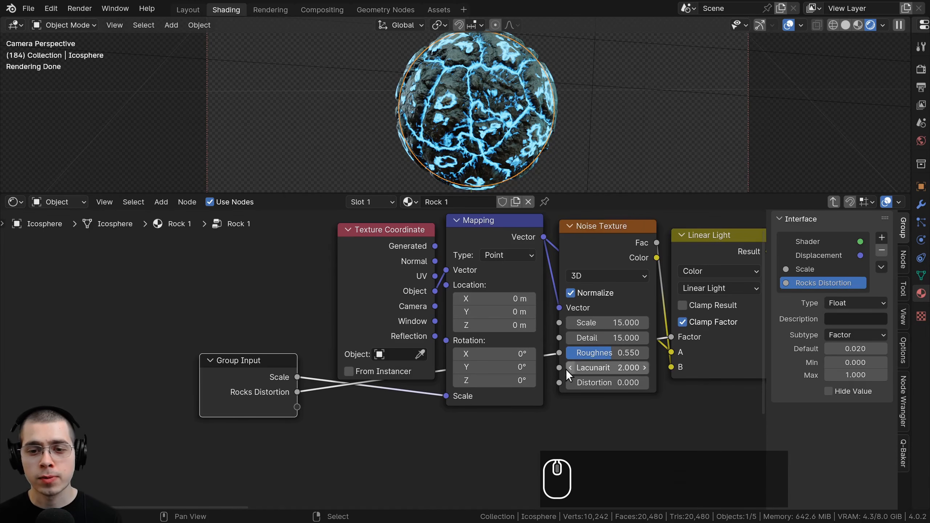
pyautogui.moveTo(596, 241); pyautogui.dragTo(404, 247, button='middle')
pyautogui.scroll(-1, 605, 257)
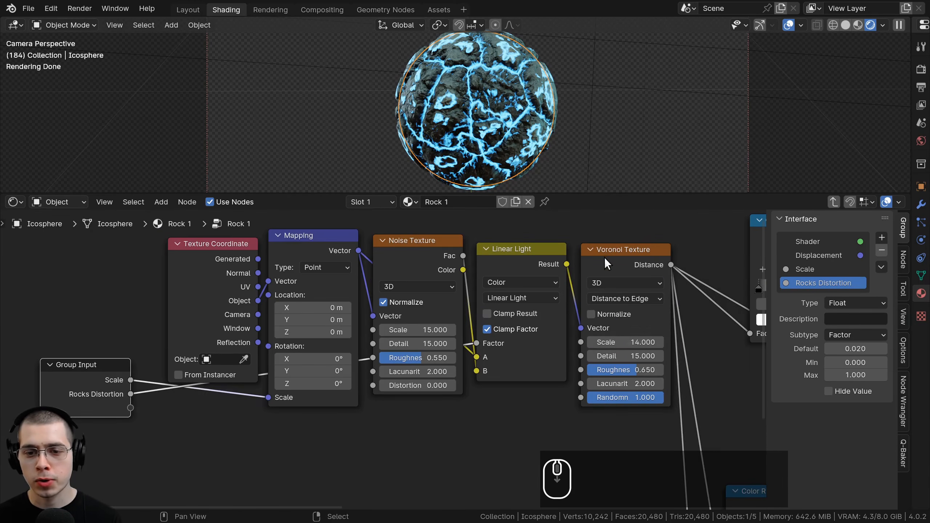
# Expose the Voronoi Texture's Scale as a new group input and rename it Rocks Scale.
pyautogui.moveTo(622, 342); pyautogui.dragTo(659, 342)
pyautogui.rightClick(626, 342)
pyautogui.moveTo(588, 348); pyautogui.dragTo(674, 341, button='middle')
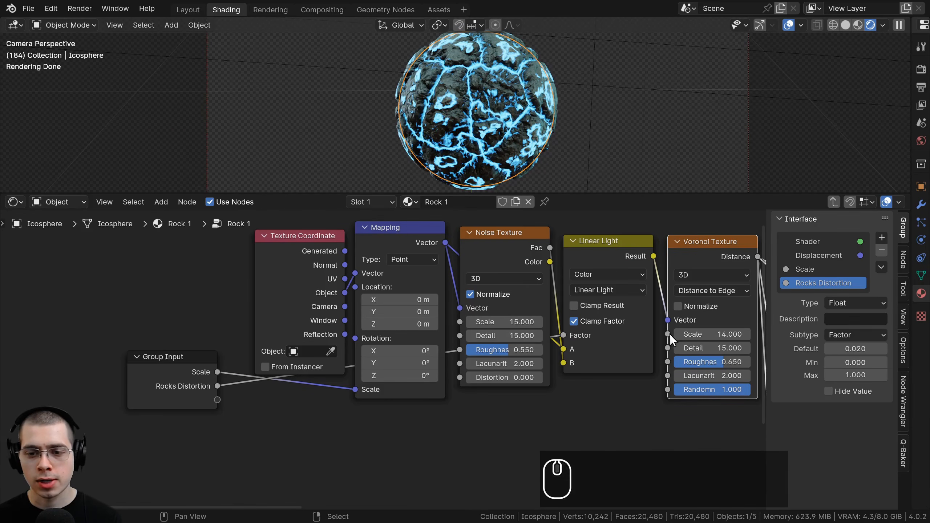
pyautogui.moveTo(668, 334); pyautogui.dragTo(217, 399)
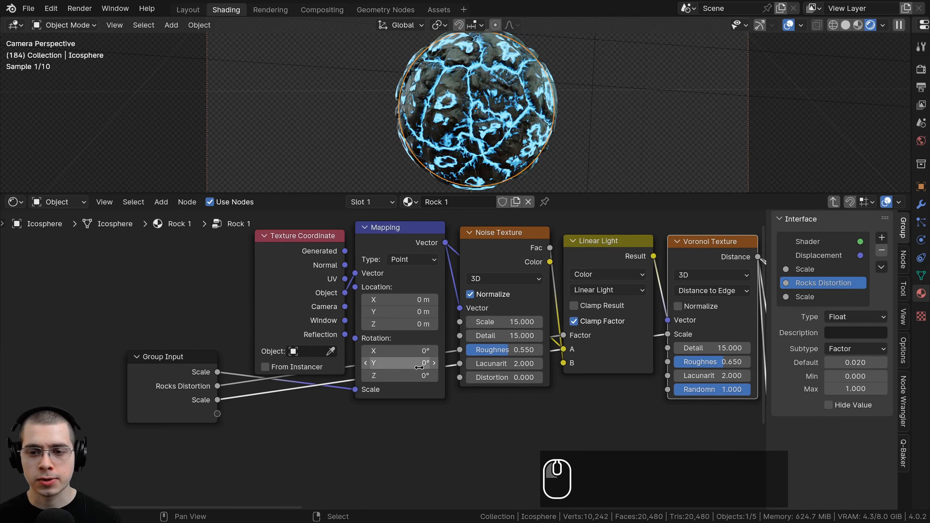
pyautogui.moveTo(419, 367); pyautogui.dragTo(413, 366, button='middle')
pyautogui.click(816, 297)
pyautogui.doubleClick(816, 297)
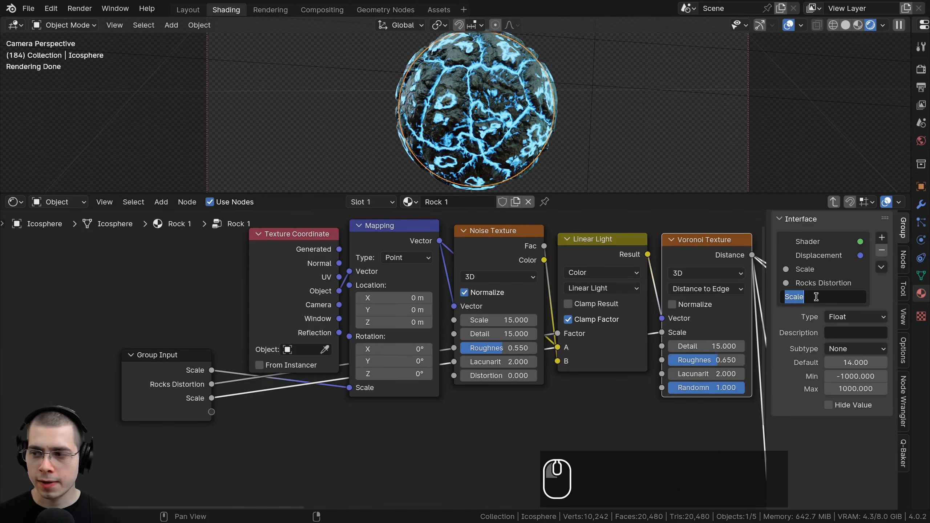
pyautogui.write('Rocks Scale')
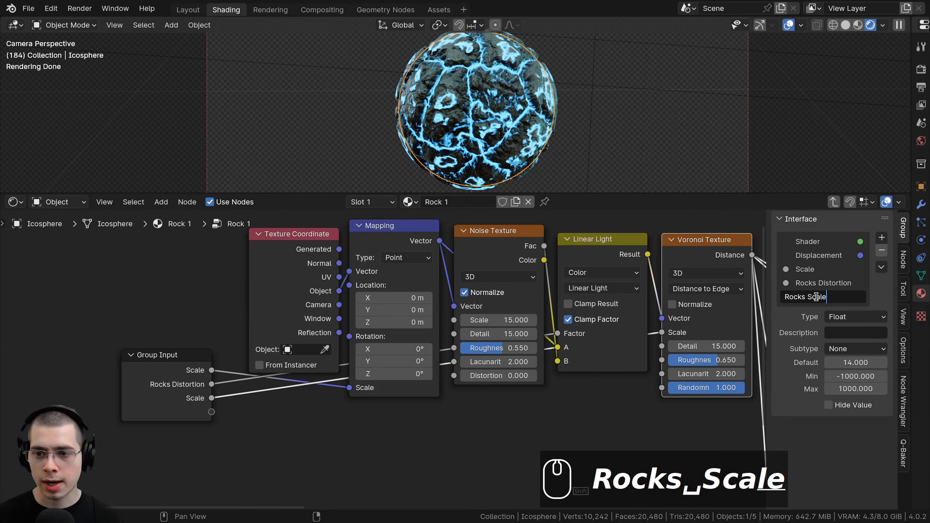
pyautogui.press('Return')
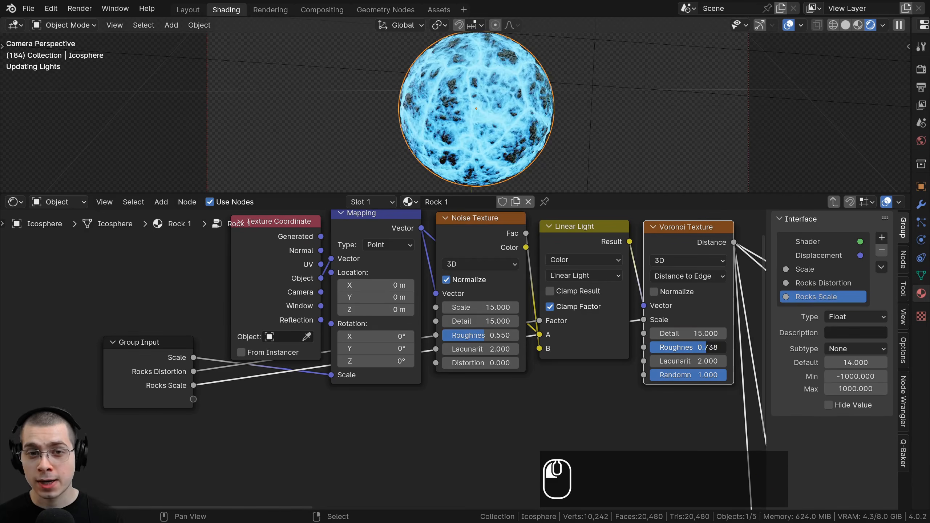
# Expose the Voronoi Texture's Roughness as a new group input and rename it Rocks Variation.
pyautogui.moveTo(706, 347); pyautogui.dragTo(184, 398)
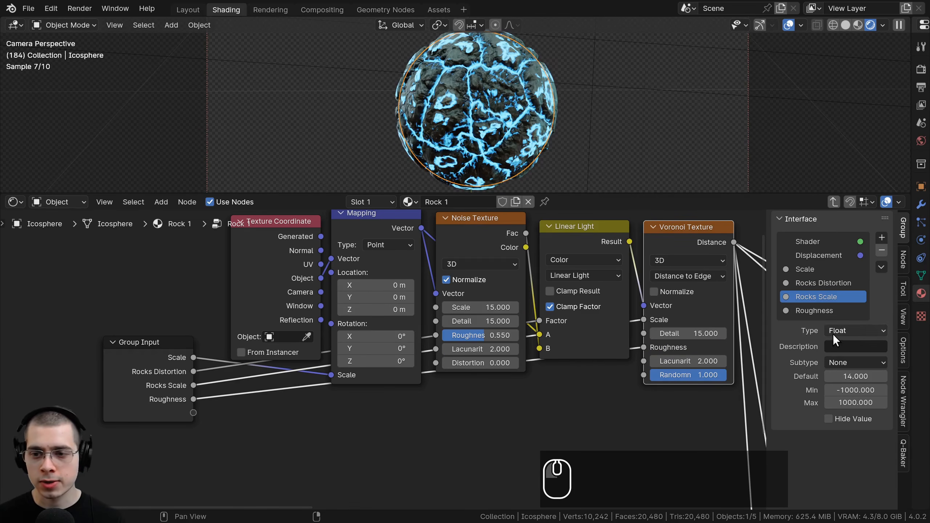
pyautogui.doubleClick(815, 308)
pyautogui.write('Rocks ')
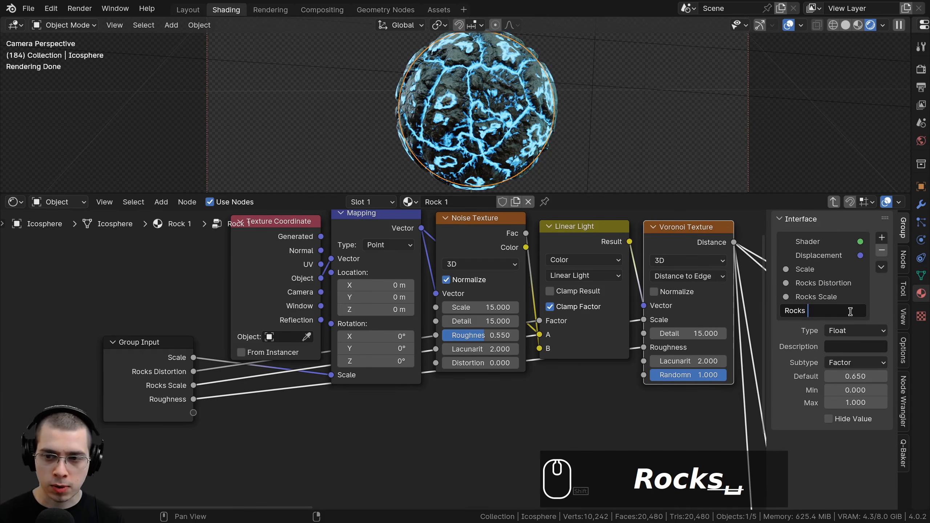
pyautogui.write('Variation')
pyautogui.press('Return')
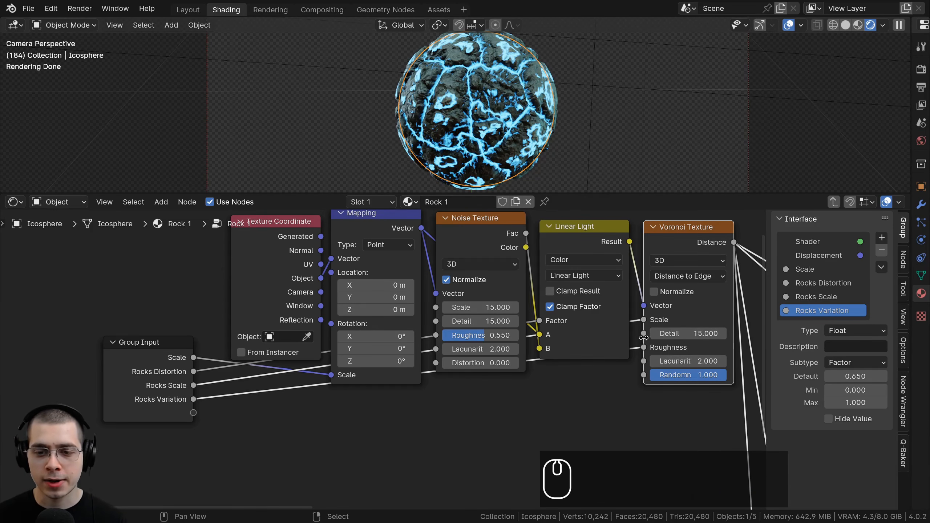
# Expose the Voronoi Texture's Detail and Lacunarity as group inputs and rename them Rock Detail and Rock Lacunarity.
pyautogui.moveTo(644, 335); pyautogui.dragTo(193, 412)
pyautogui.moveTo(643, 361); pyautogui.dragTo(194, 425)
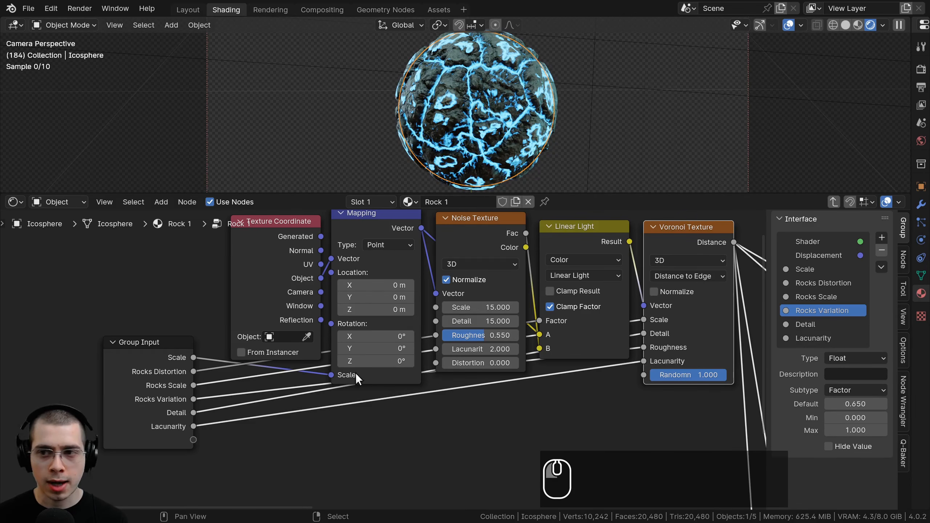
pyautogui.doubleClick(797, 324)
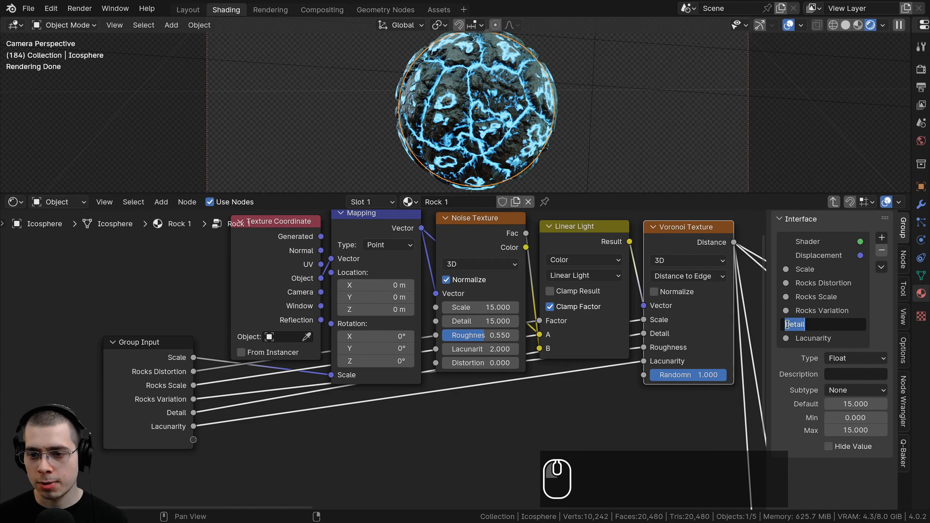
pyautogui.click(787, 324)
pyautogui.write('Rock')
pyautogui.press('Return')
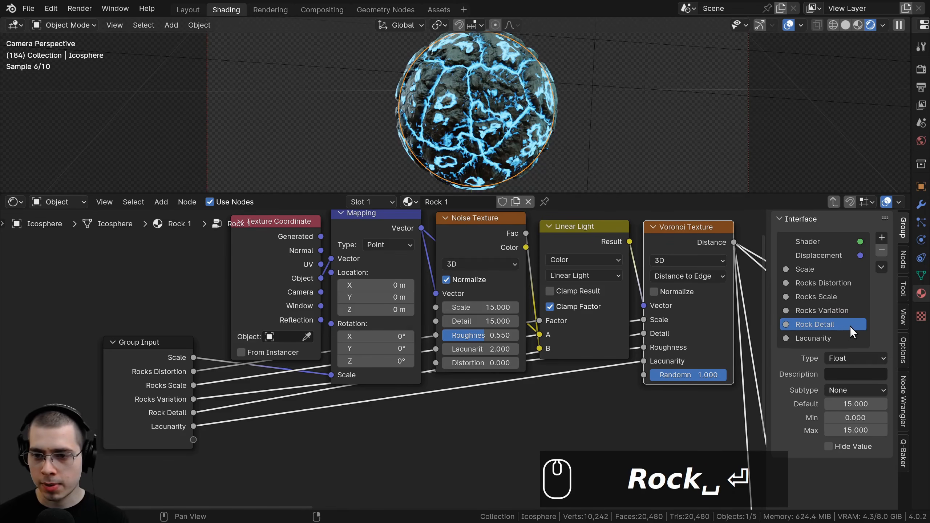
pyautogui.doubleClick(796, 337)
pyautogui.write('Rock')
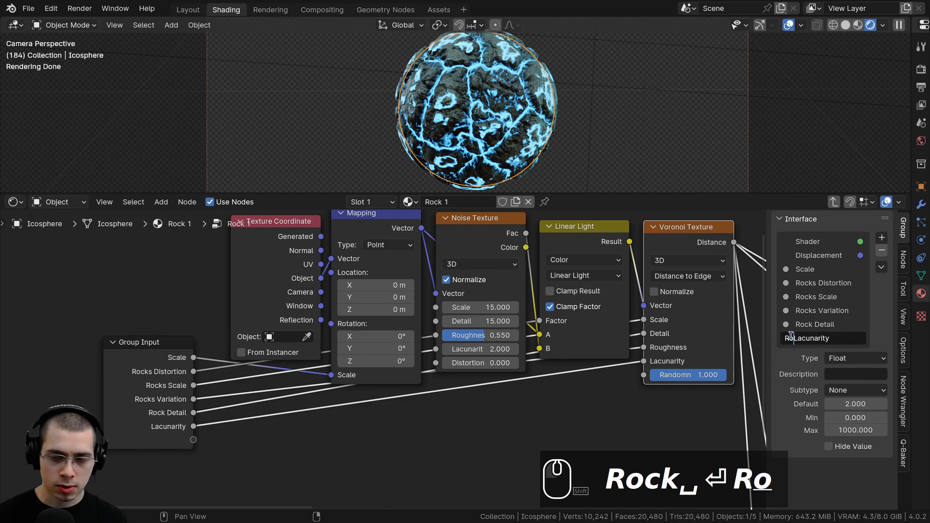
pyautogui.press('Return')
# Move the Group Input node above the Color Ramp that feeds the rock color Mix node.
pyautogui.moveTo(240, 378); pyautogui.dragTo(251, 370, button='middle')
pyautogui.scroll(-4, 224, 374)
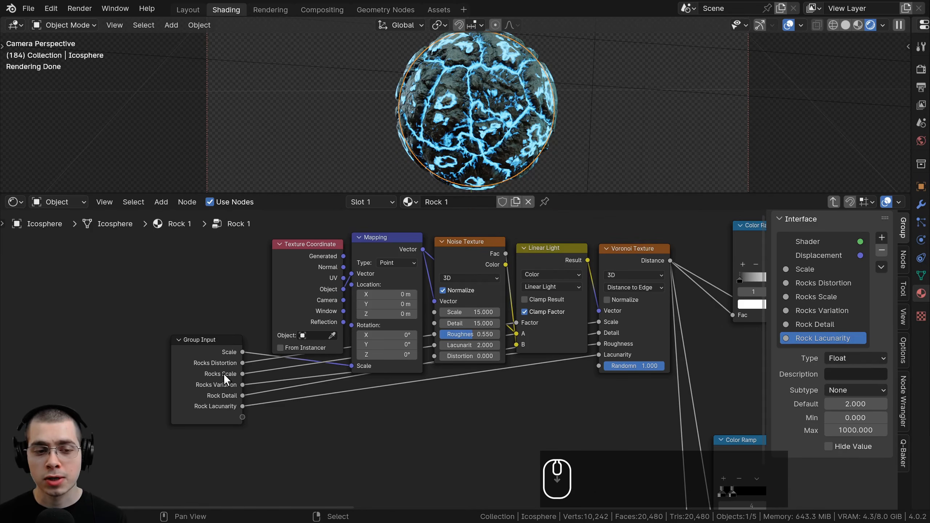
pyautogui.press('g')
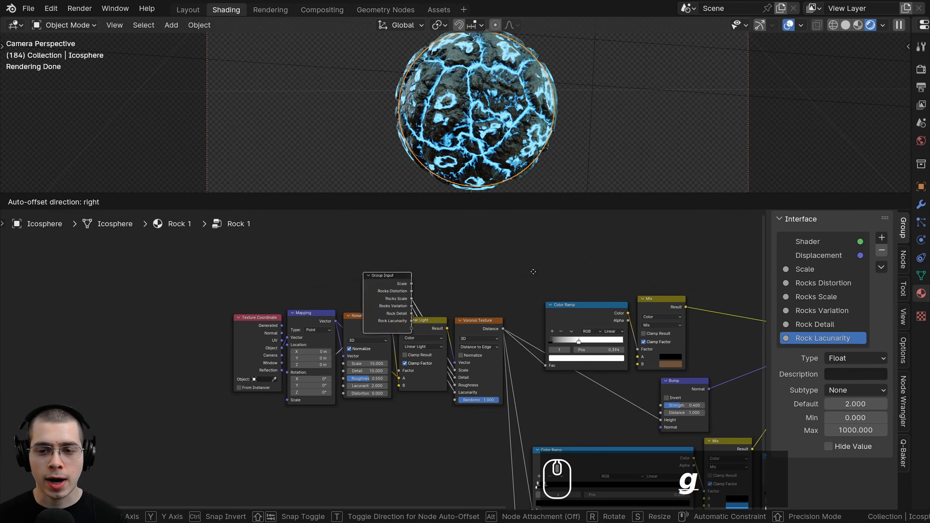
pyautogui.click(545, 291)
# Expose the rock color Mix node's A and B colors as group inputs named Rock Color 1 and Rock Color 2.
pyautogui.scroll(2, 545, 291)
pyautogui.moveTo(571, 404); pyautogui.dragTo(549, 402, button='middle')
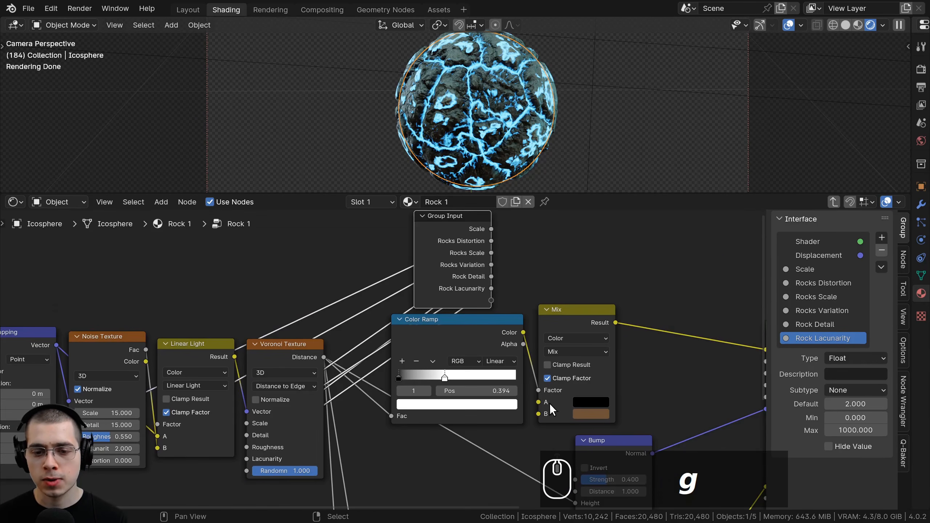
pyautogui.moveTo(491, 299); pyautogui.dragTo(447, 286)
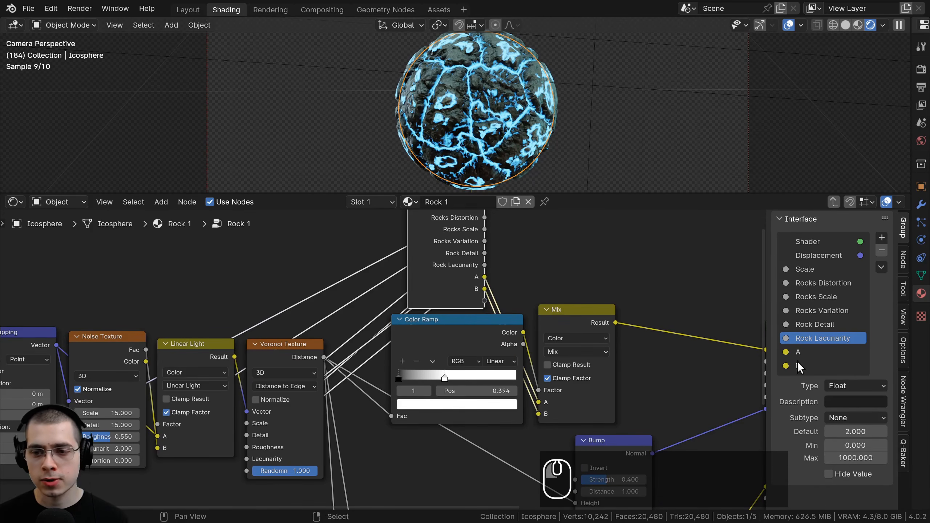
pyautogui.doubleClick(791, 351)
pyautogui.write('Rock ')
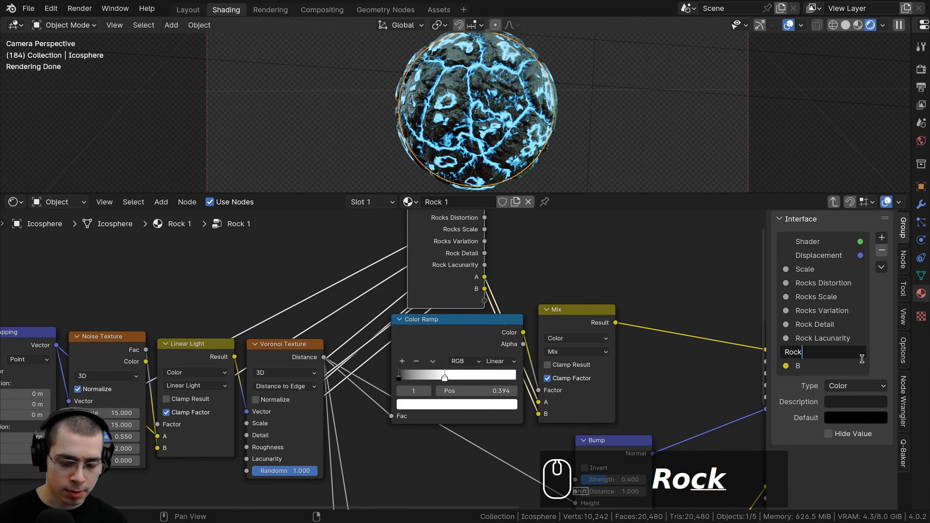
pyautogui.write('Color 2')
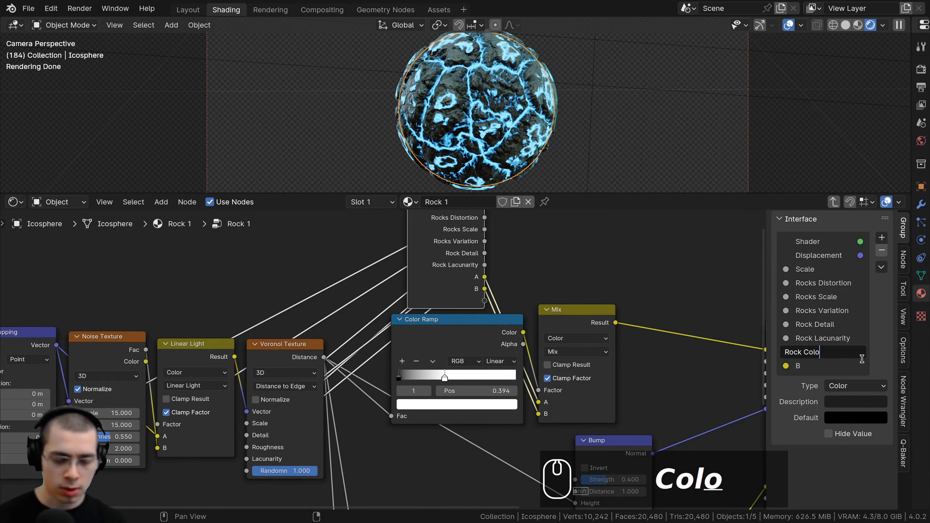
pyautogui.press('Return')
pyautogui.doubleClick(825, 362)
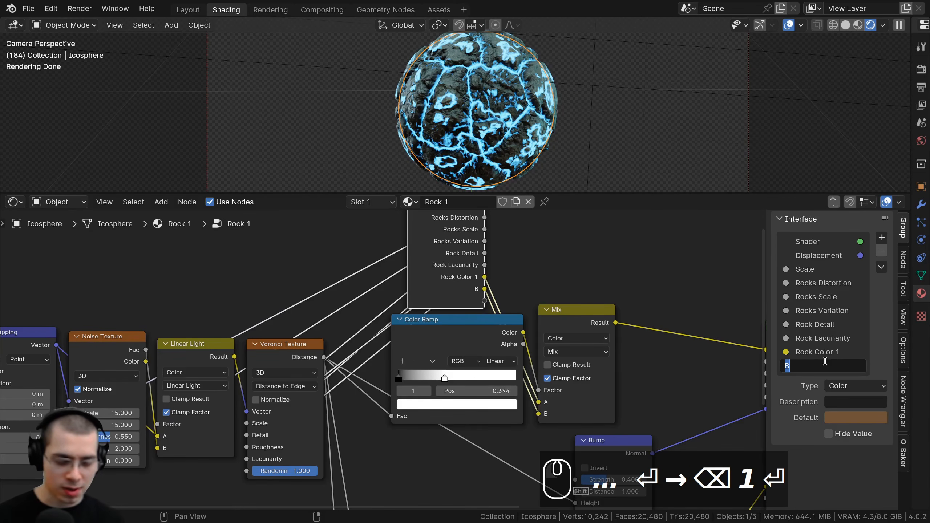
pyautogui.write('Rock ')
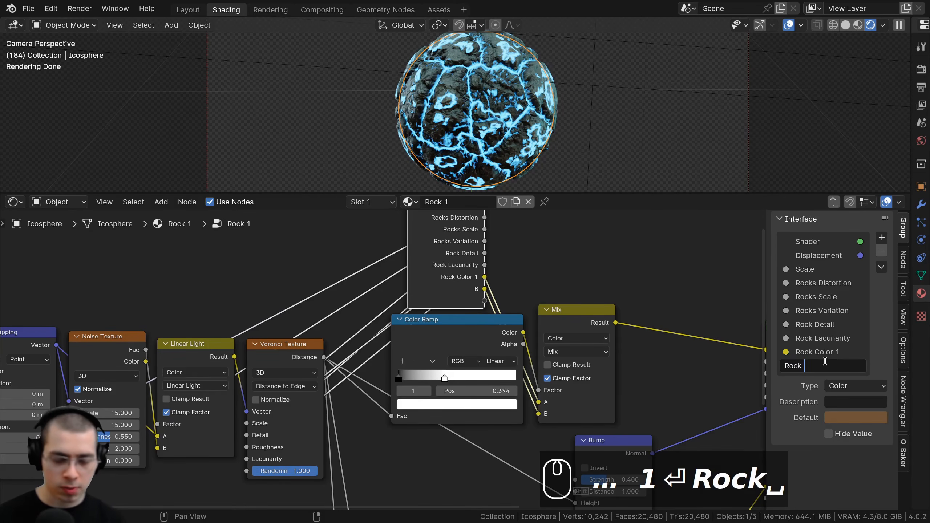
pyautogui.write('Color 2')
pyautogui.press('Return')
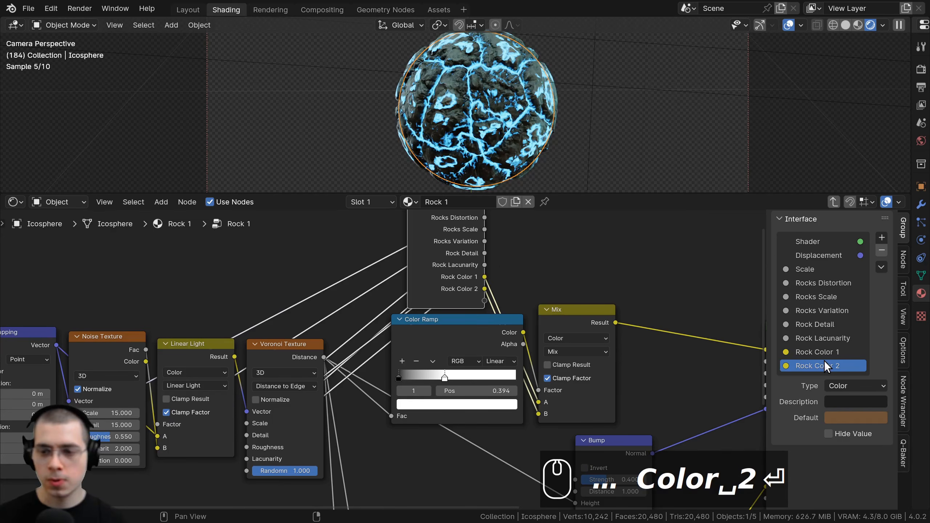
# Expose the blue B color of the emission Mix node as a group input and rename it Emission Color.
pyautogui.scroll(-1, 477, 311)
pyautogui.moveTo(488, 302); pyautogui.dragTo(502, 251, button='middle')
pyautogui.moveTo(586, 422); pyautogui.dragTo(547, 300, button='middle')
pyautogui.scroll(1, 629, 394)
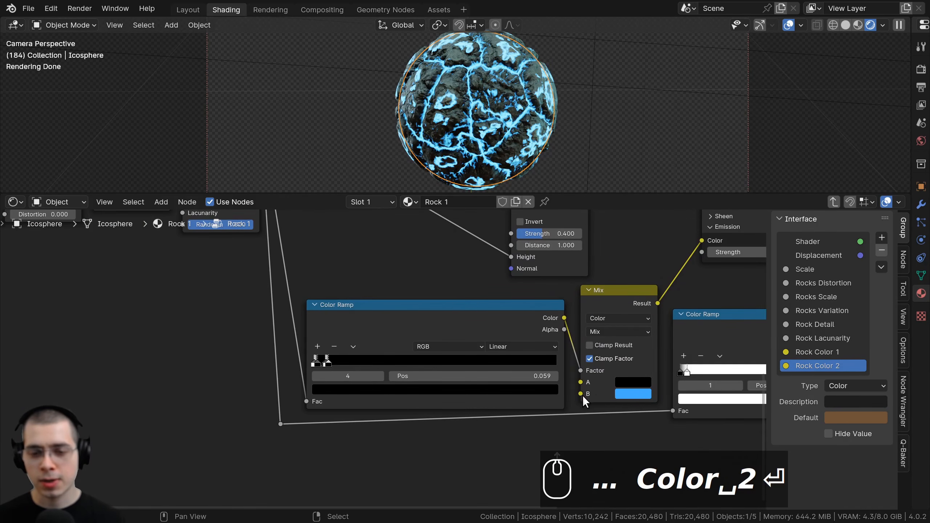
pyautogui.moveTo(589, 391); pyautogui.dragTo(596, 422, button='middle')
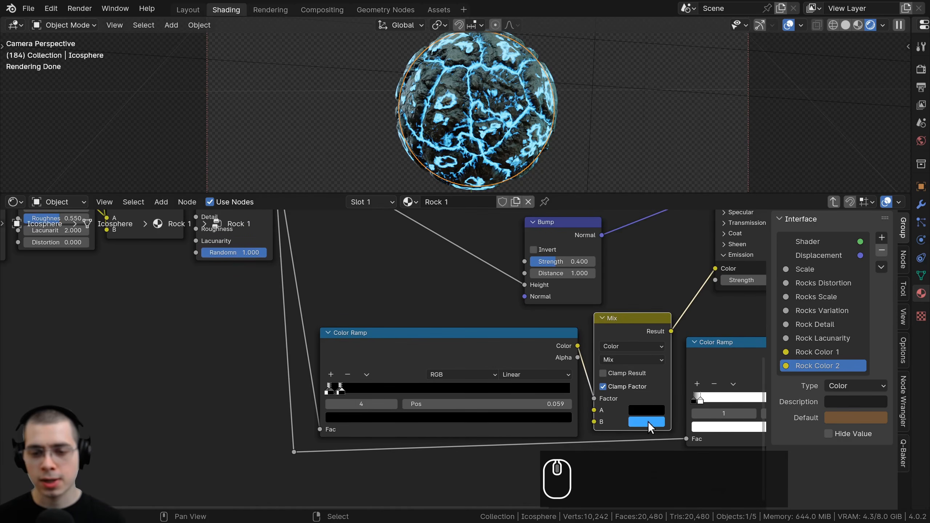
pyautogui.moveTo(595, 422); pyautogui.dragTo(468, 327)
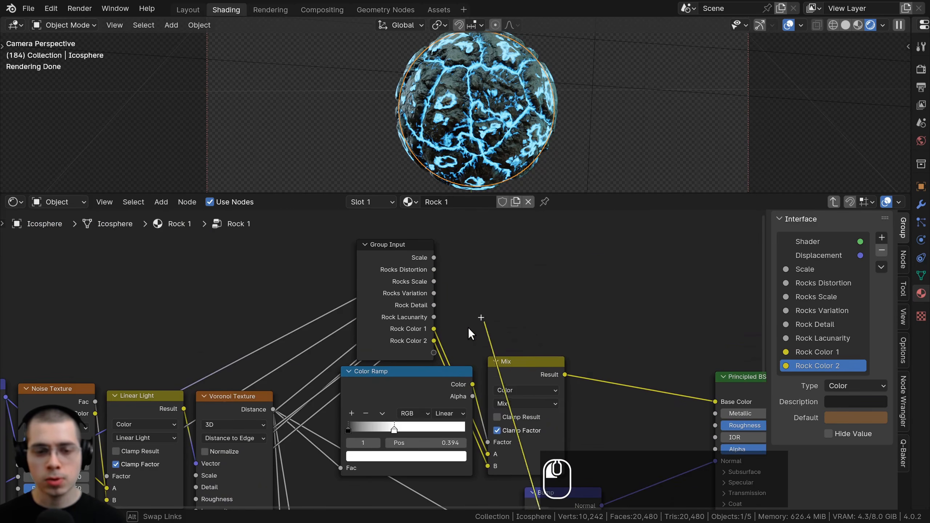
pyautogui.moveTo(435, 353); pyautogui.dragTo(435, 354)
pyautogui.click(797, 374)
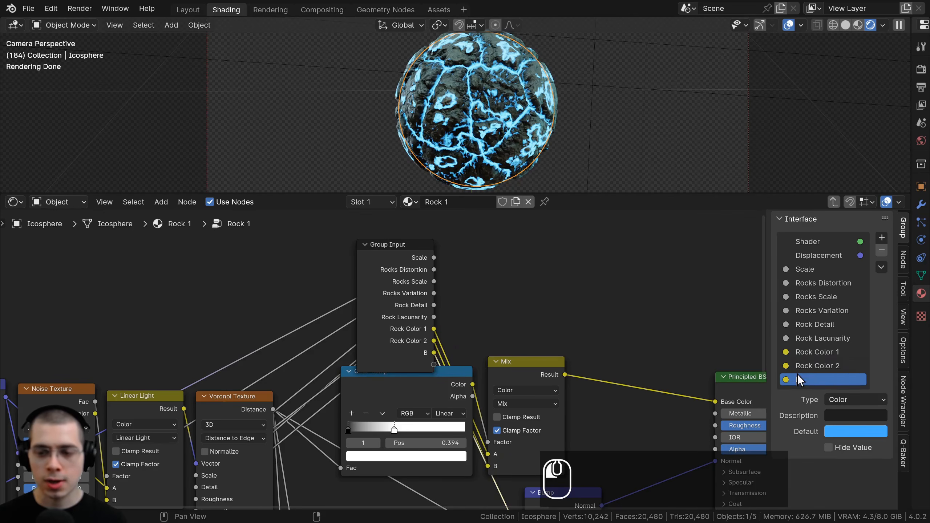
pyautogui.doubleClick(798, 373)
pyautogui.write('Emision Color')
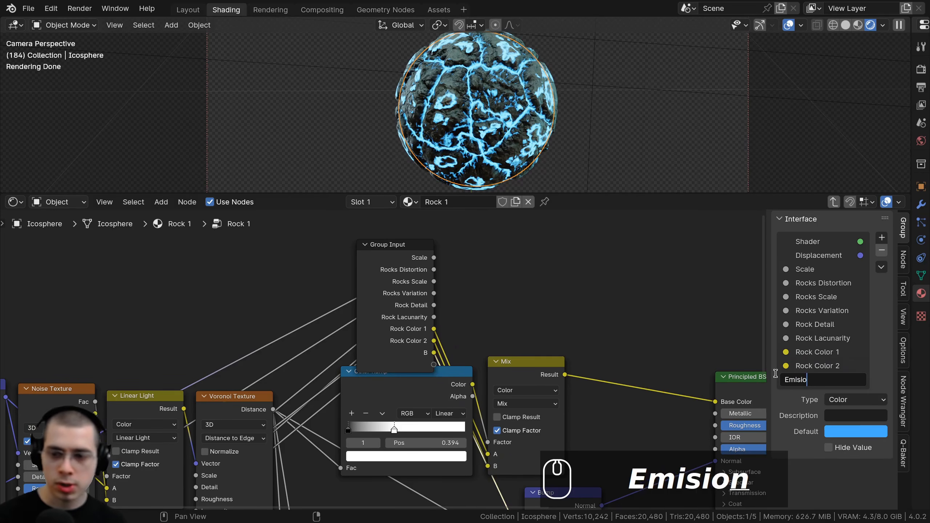
pyautogui.press('Return')
# Move the Group Input node over to the space above and before the Principled BSDF.
pyautogui.moveTo(503, 373); pyautogui.dragTo(500, 354, button='middle')
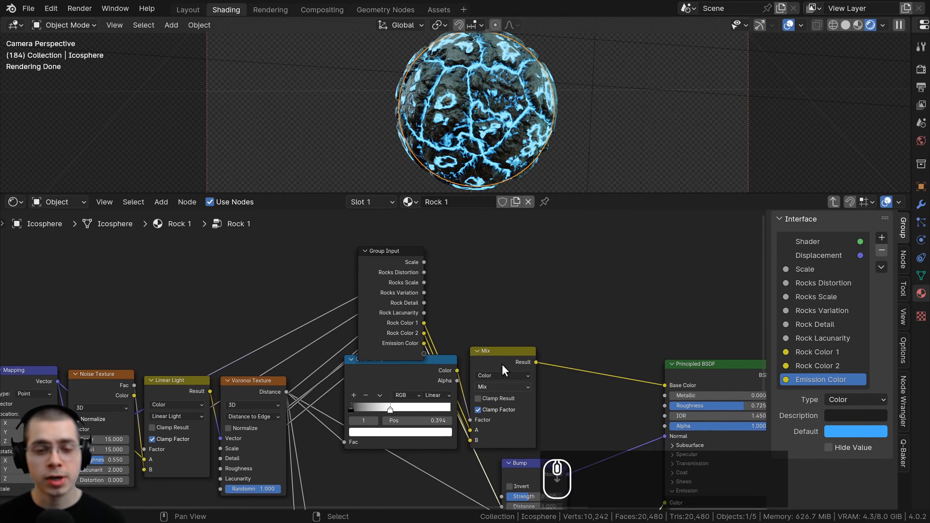
pyautogui.moveTo(398, 288); pyautogui.dragTo(398, 277)
pyautogui.moveTo(458, 245); pyautogui.dragTo(436, 214, button='middle')
pyautogui.scroll(-3, 437, 220)
pyautogui.scroll(-1, 525, 293)
pyautogui.moveTo(525, 294); pyautogui.dragTo(492, 267, button='middle')
pyautogui.press('g')
pyautogui.click(629, 269)
# Expose the Principled BSDF's Emission Strength as a new group input.
pyautogui.scroll(2, 481, 311)
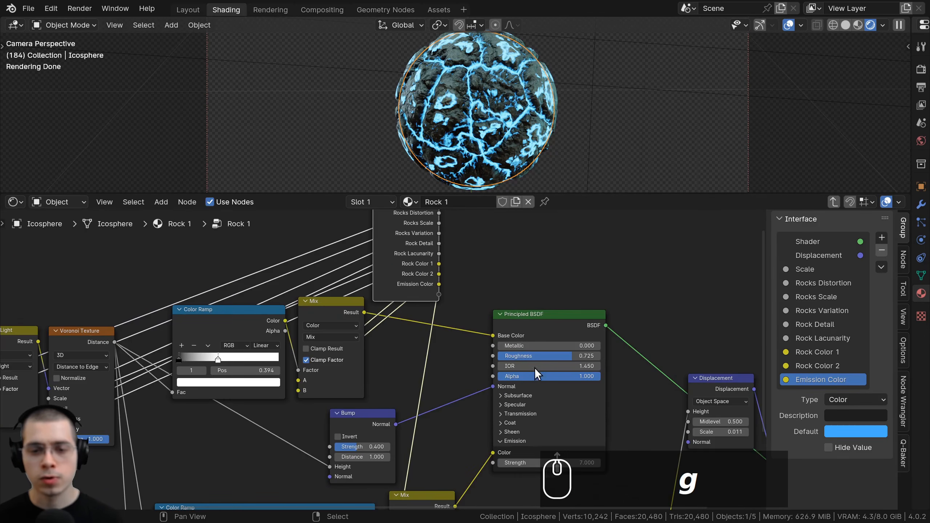
pyautogui.scroll(1, 535, 368)
pyautogui.moveTo(502, 447); pyautogui.dragTo(537, 392, button='middle')
pyautogui.moveTo(536, 394); pyautogui.dragTo(478, 257)
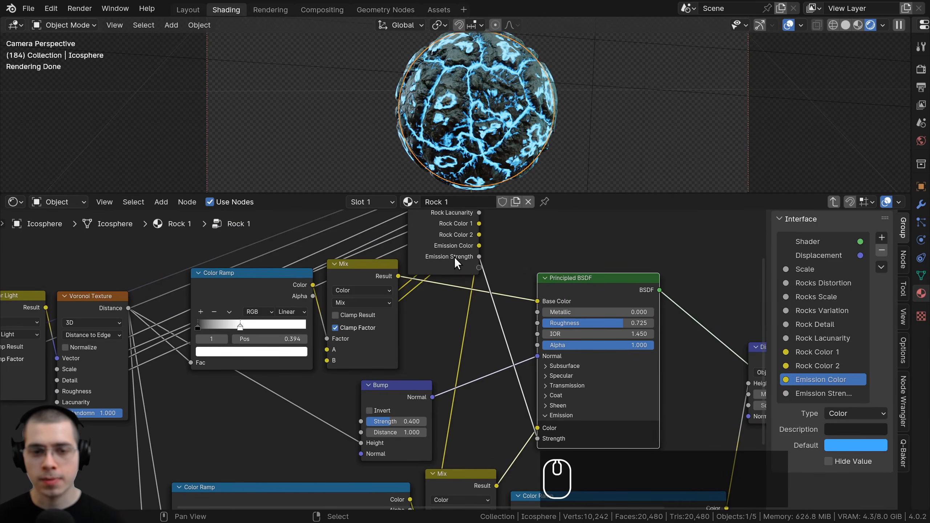
# Expose the Principled BSDF's Roughness as a new group input.
pyautogui.scroll(-1, 483, 305)
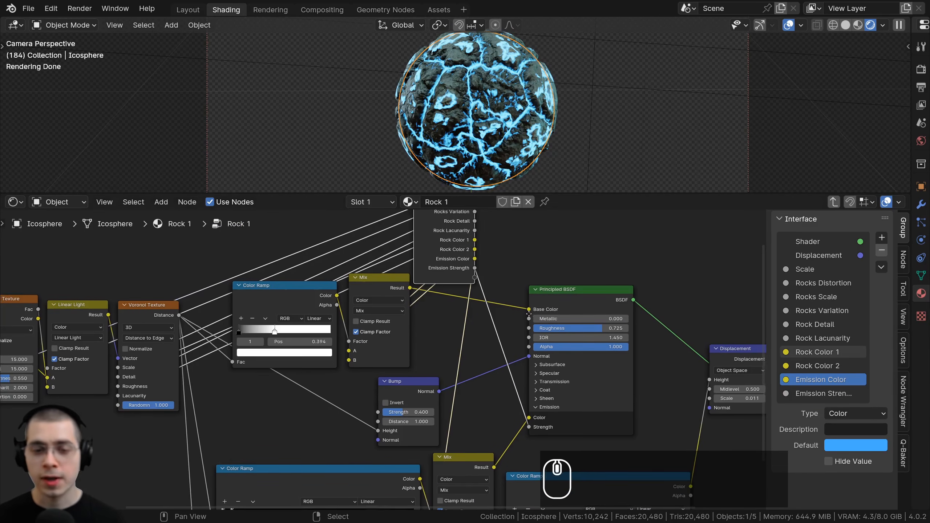
pyautogui.moveTo(528, 319); pyautogui.dragTo(540, 295, button='middle')
pyautogui.scroll(1, 550, 296)
pyautogui.moveTo(599, 290); pyautogui.dragTo(598, 332, button='middle')
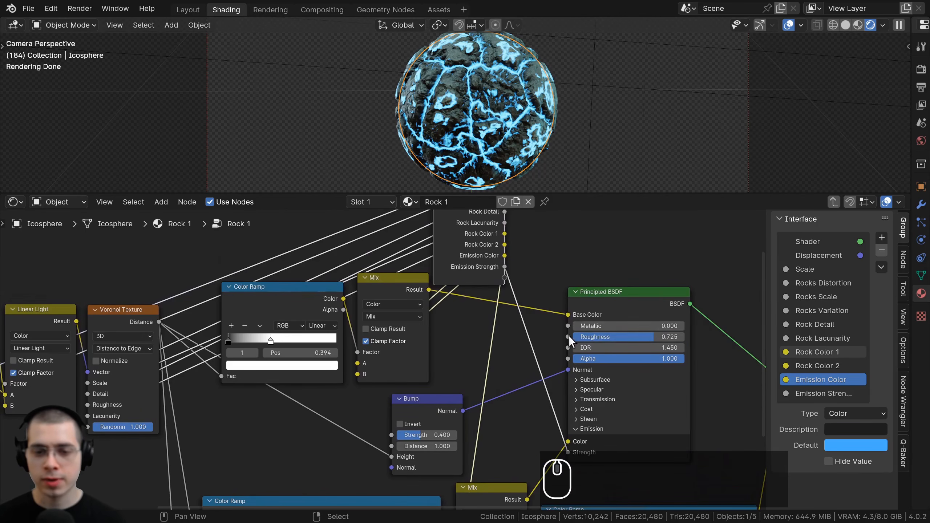
pyautogui.moveTo(568, 337); pyautogui.dragTo(503, 279)
# Move the Group Input node back above the first Color Ramp, closer to the texture nodes.
pyautogui.scroll(-2, 503, 280)
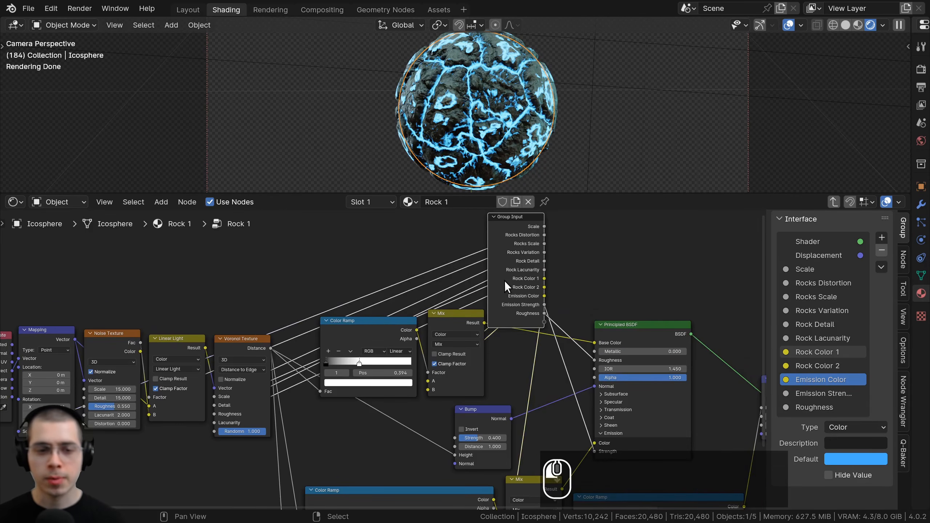
pyautogui.press('g')
pyautogui.click(304, 269)
# Expose the Bump node's Strength as a new group input named Bump Strength.
pyautogui.moveTo(425, 395); pyautogui.dragTo(480, 301, button='middle')
pyautogui.scroll(2, 542, 315)
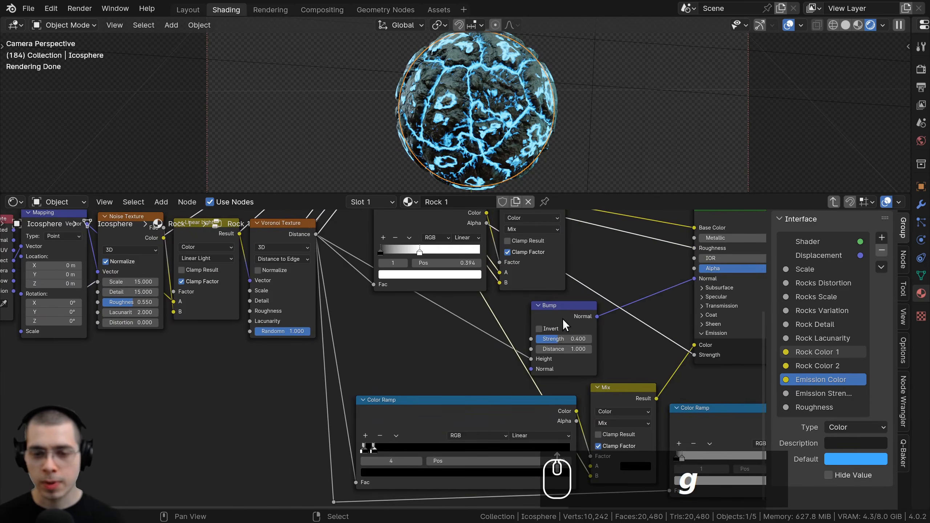
pyautogui.click(560, 318)
pyautogui.scroll(1, 560, 317)
pyautogui.moveTo(560, 317); pyautogui.dragTo(593, 350, button='middle')
pyautogui.moveTo(565, 373); pyautogui.dragTo(418, 286)
pyautogui.doubleClick(791, 421)
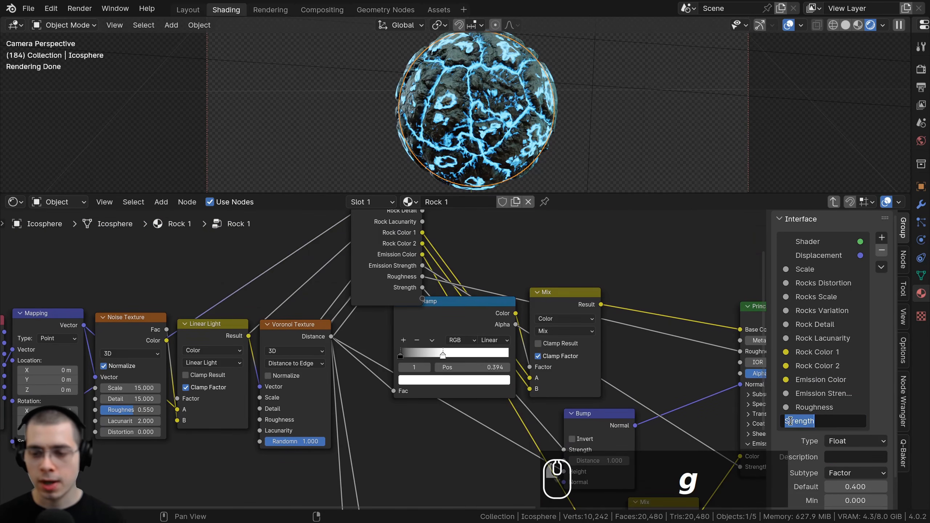
pyautogui.write('Bump')
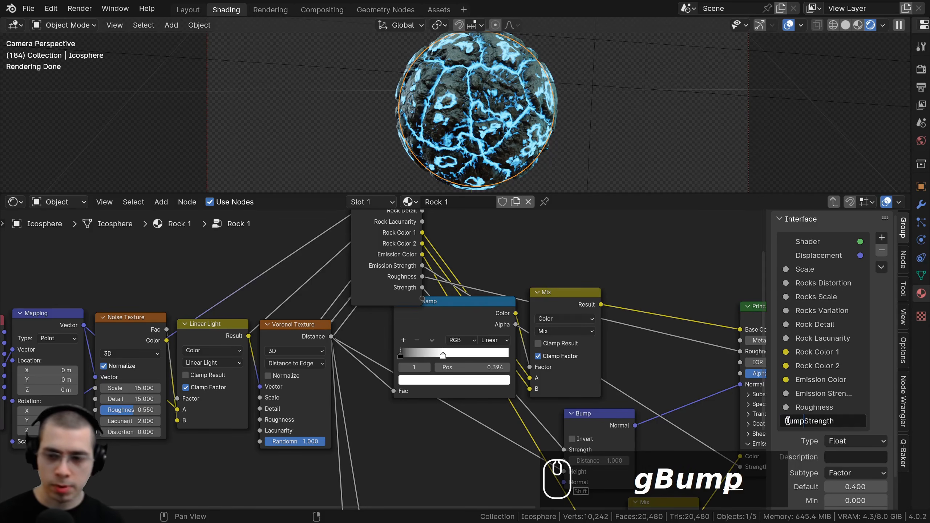
pyautogui.press('Return')
# Move the Group Input node to the space above the Principled BSDF.
pyautogui.scroll(-1, 556, 378)
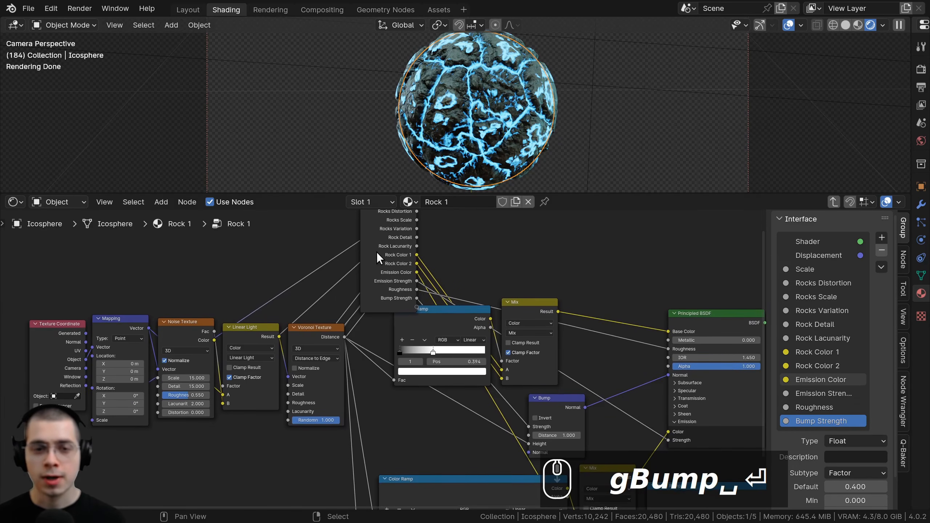
pyautogui.scroll(-2, 376, 252)
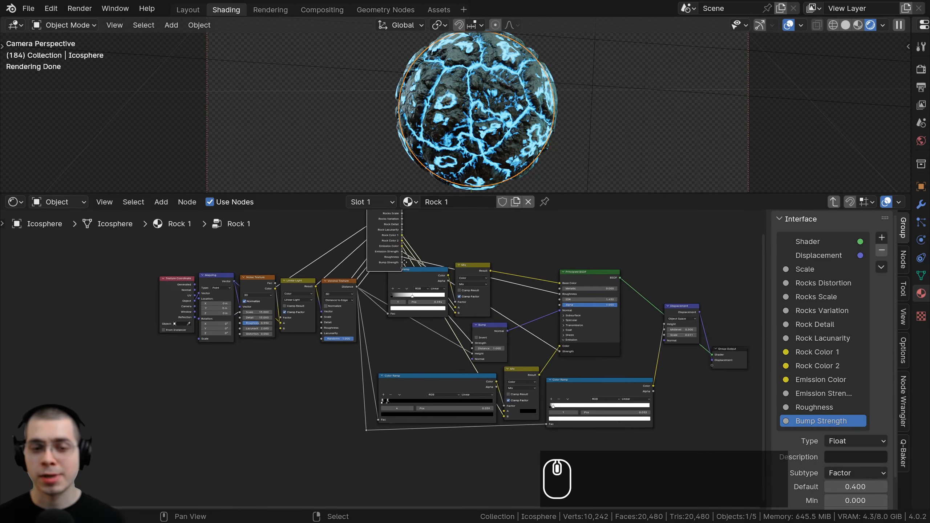
pyautogui.moveTo(432, 251); pyautogui.dragTo(341, 280, button='middle')
pyautogui.press('g')
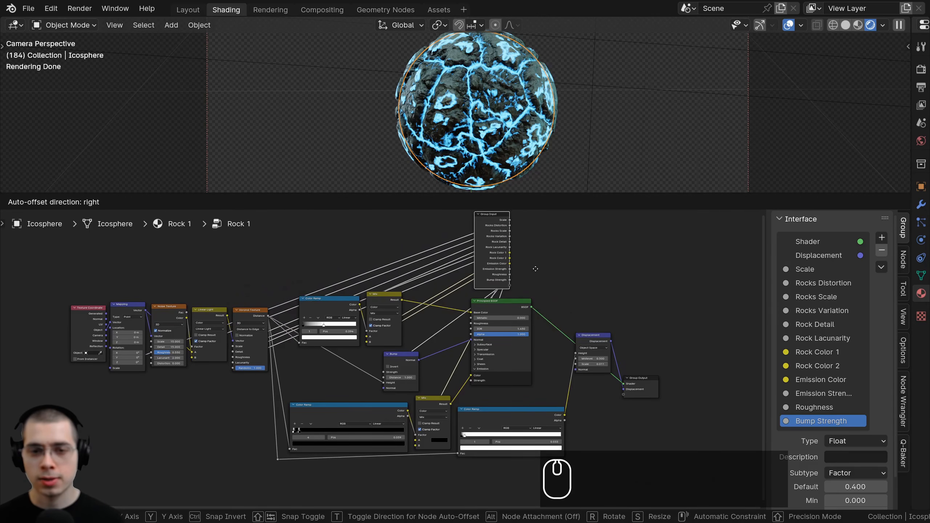
pyautogui.click(535, 267)
# Expose the Displacement node's Scale as a new group input named Displacement Strength.
pyautogui.scroll(3, 560, 408)
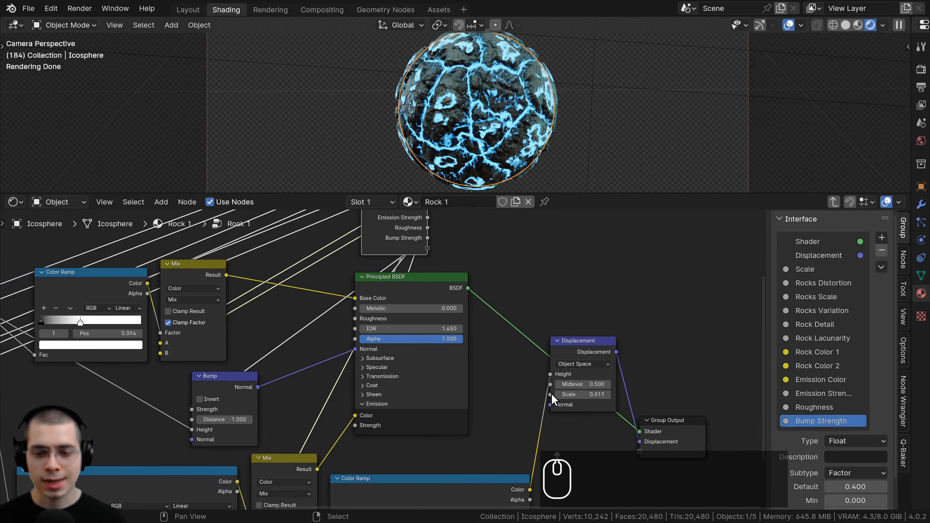
pyautogui.moveTo(551, 394); pyautogui.dragTo(428, 265)
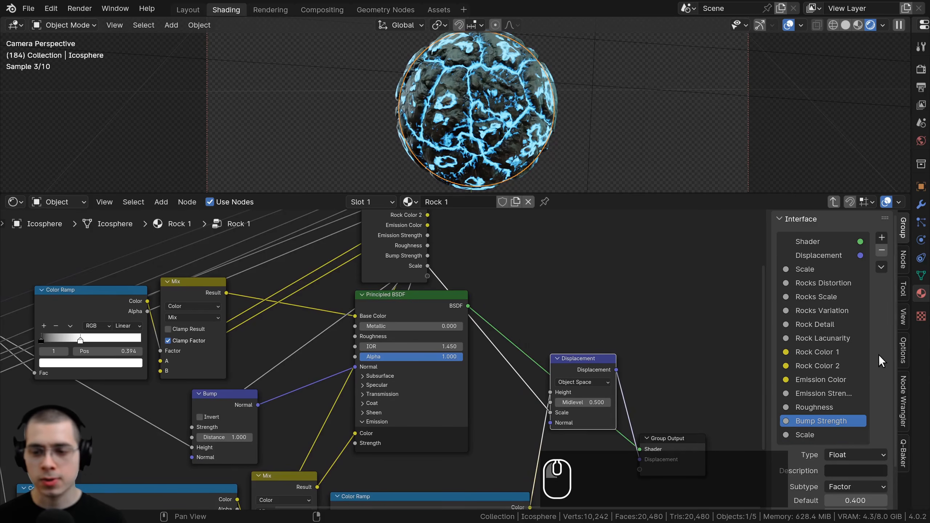
pyautogui.scroll(-3, 824, 403)
pyautogui.doubleClick(807, 389)
pyautogui.write('DI')
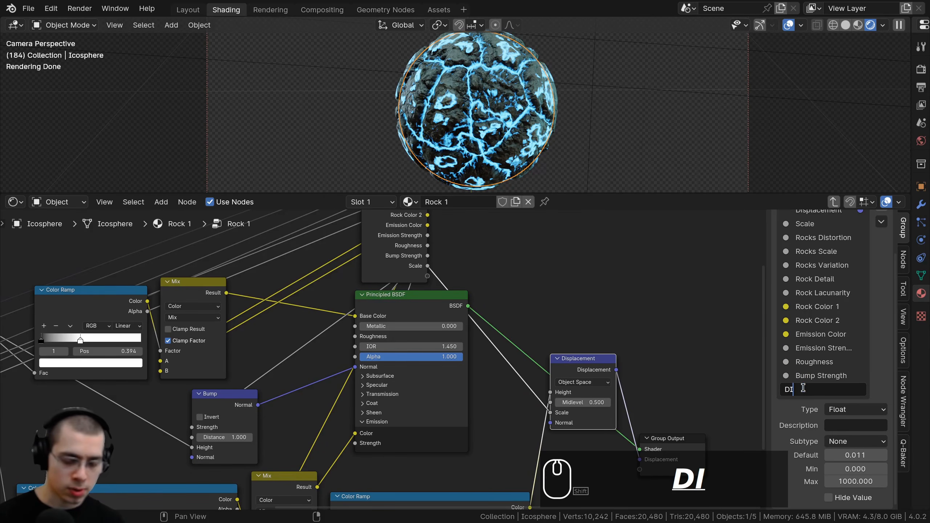
pyautogui.press('BackSpace')
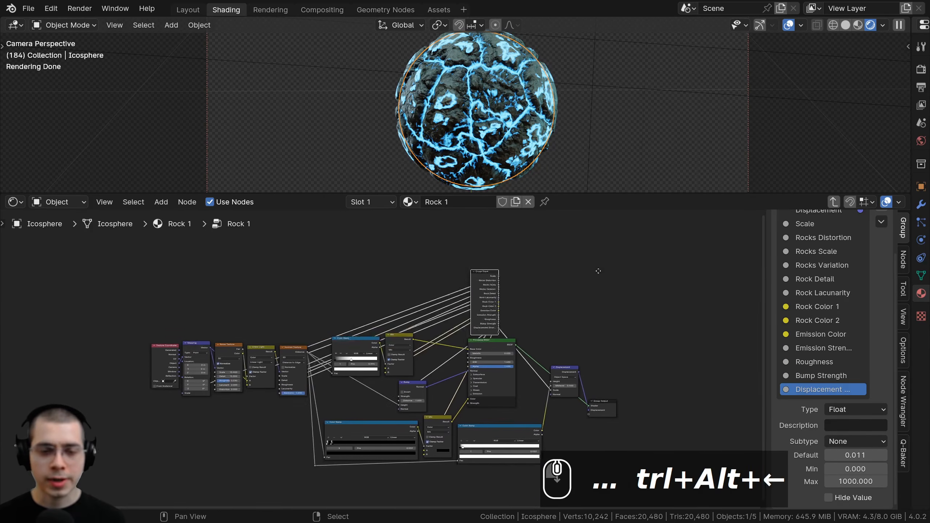
# Move the Group Input node back to the start of the node tree, beside the Texture Coordinate and Mapping nodes.
pyautogui.moveTo(600, 270); pyautogui.dragTo(699, 265, button='middle')
pyautogui.press('g')
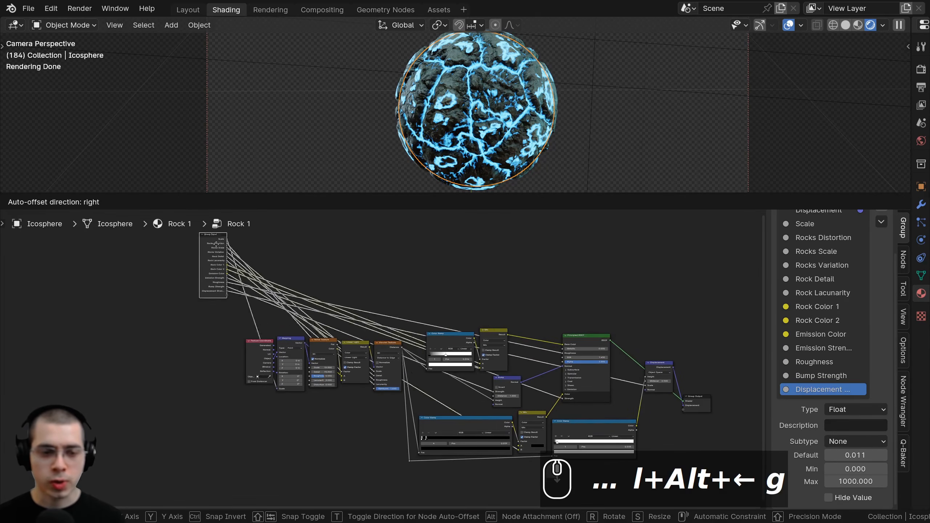
pyautogui.click(296, 396)
pyautogui.moveTo(379, 385); pyautogui.dragTo(344, 296, button='middle')
pyautogui.scroll(3, 343, 297)
# Leave the Rock 1 node group, hide the node editor's sidebar and deselect all nodes.
pyautogui.press('Tab')
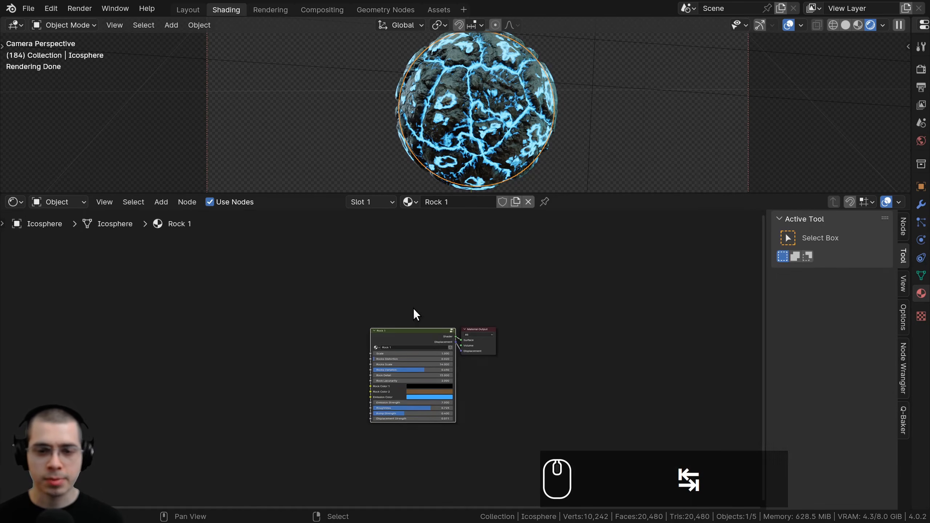
pyautogui.scroll(3, 413, 308)
pyautogui.press('n')
pyautogui.scroll(2, 514, 269)
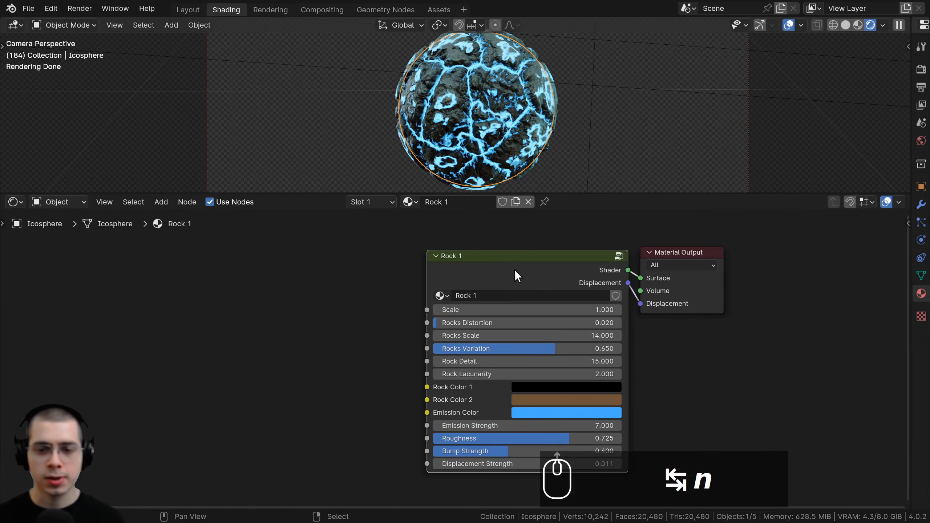
pyautogui.press('a')
pyautogui.press('a')
pyautogui.scroll(-1, 529, 253)
pyautogui.moveTo(529, 253); pyautogui.dragTo(480, 270, button='middle')
pyautogui.scroll(-1, 443, 152)
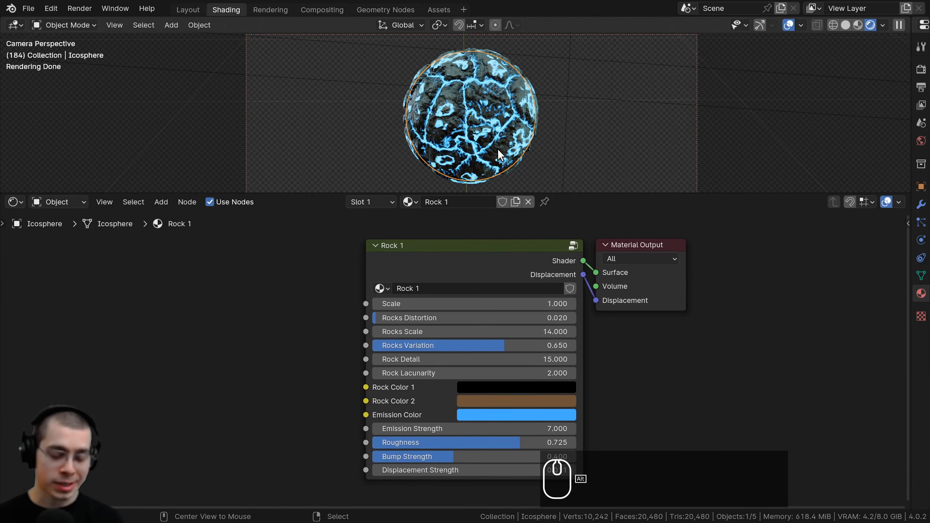
# Unhide the other two spheres and assign the Rock 1 material to both of them.
pyautogui.hotkey('alt', 'h')
pyautogui.press('a')
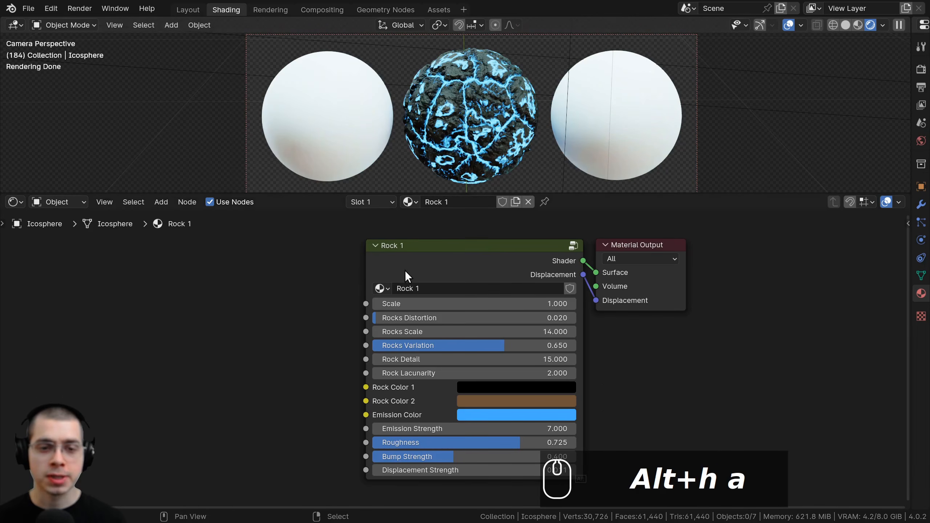
pyautogui.moveTo(408, 200); pyautogui.dragTo(355, 128)
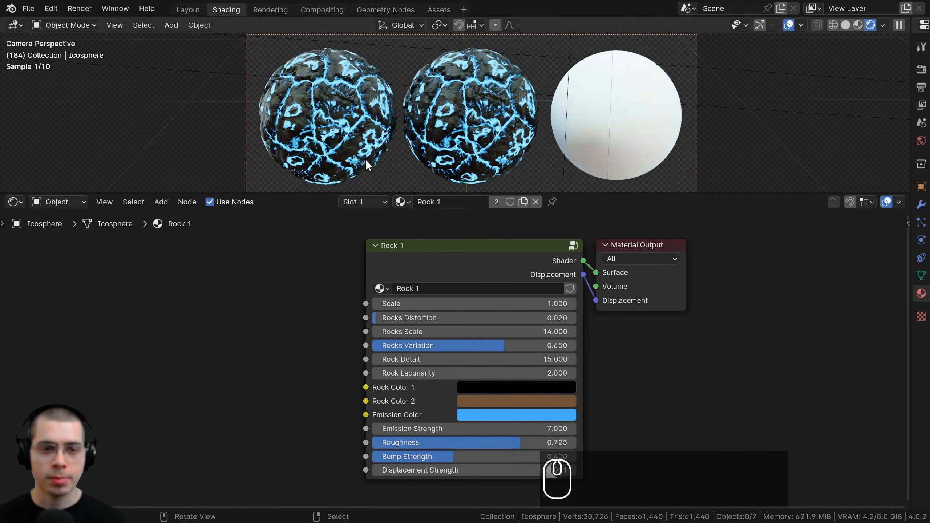
pyautogui.moveTo(558, 127); pyautogui.dragTo(582, 128)
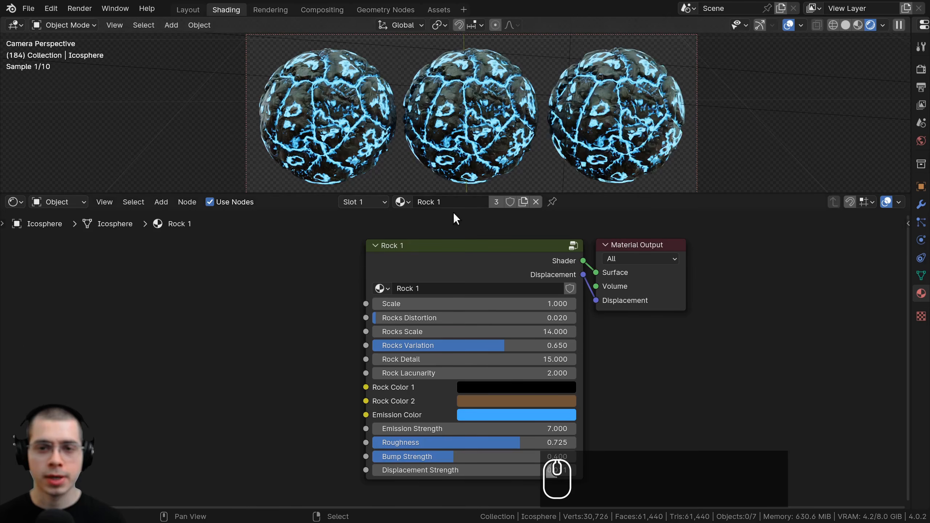
# Give the left sphere its own copies of the material and its node group, naming both Rock 2.
pyautogui.click(346, 106)
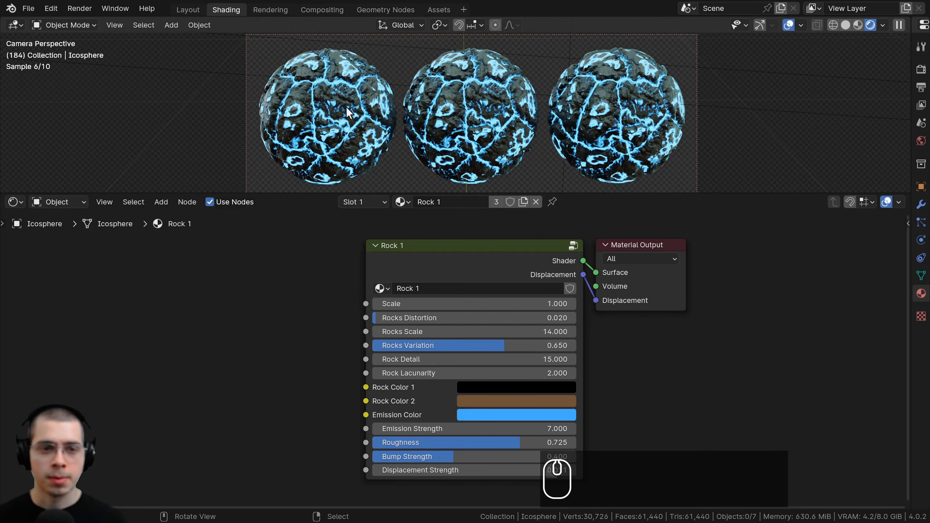
pyautogui.click(523, 202)
pyautogui.doubleClick(470, 202)
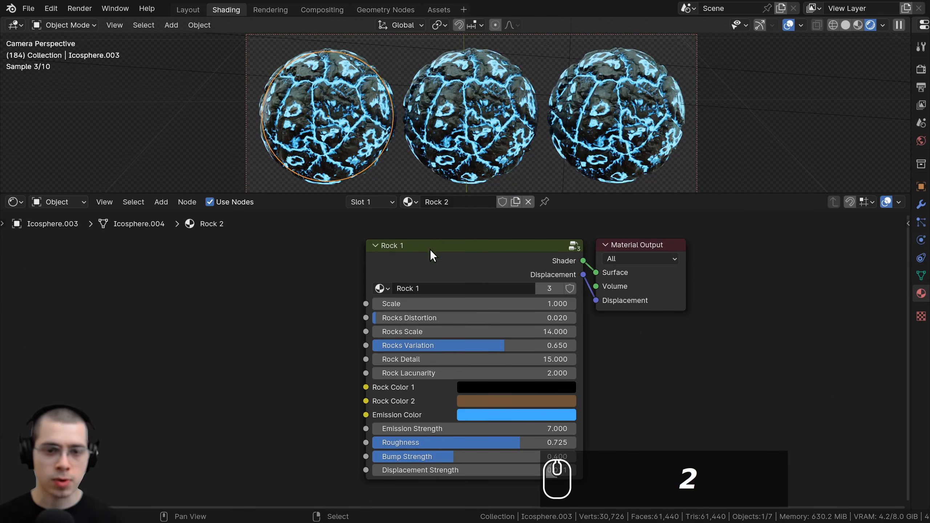
pyautogui.click(549, 288)
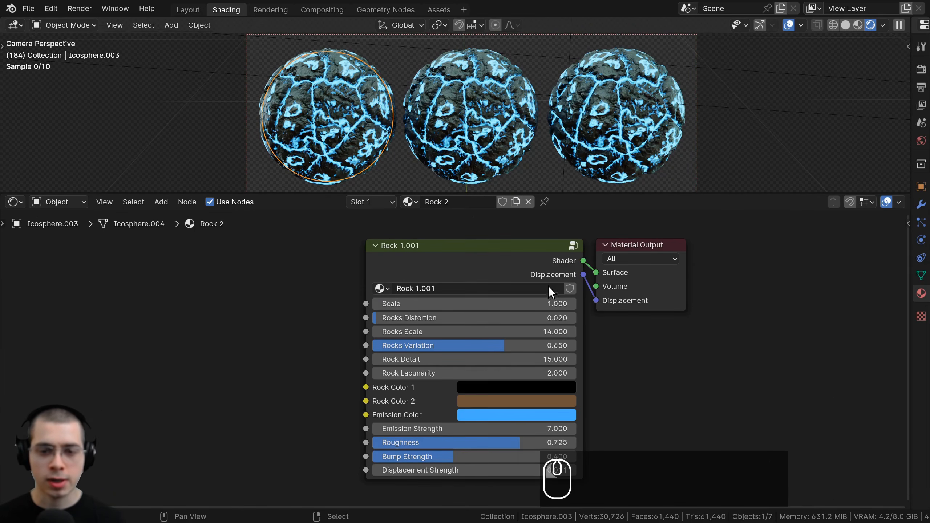
pyautogui.doubleClick(448, 289)
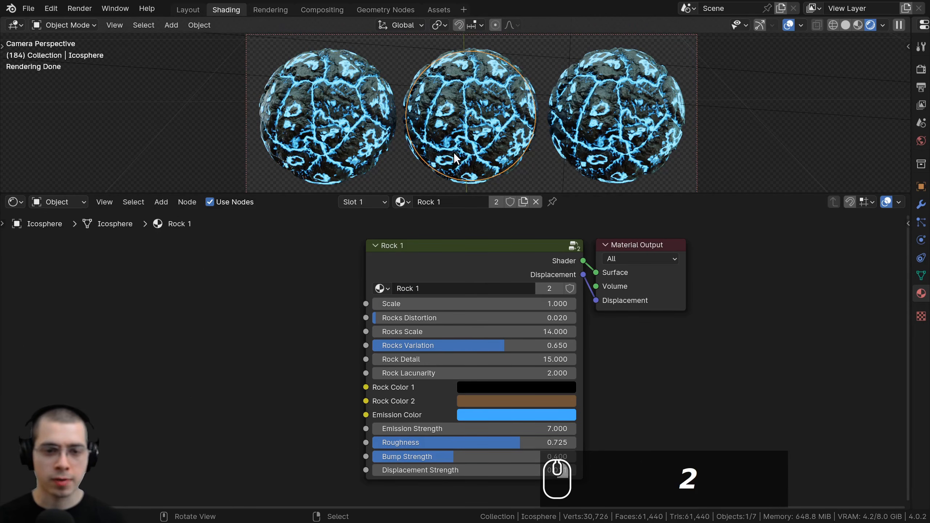
# Make a separate copy of the material for the right sphere and name it Rock 3.
pyautogui.click(612, 118)
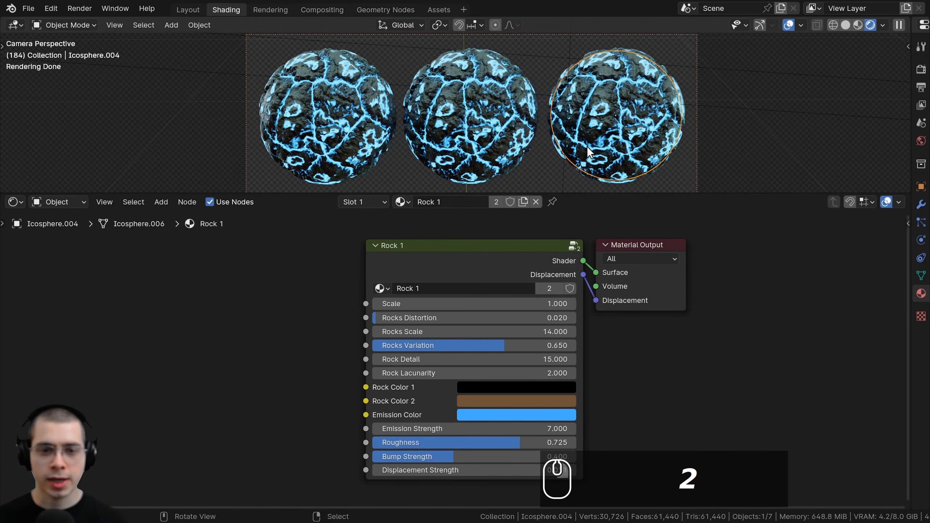
pyautogui.click(523, 202)
pyautogui.doubleClick(475, 203)
pyautogui.moveTo(428, 206); pyautogui.dragTo(444, 211)
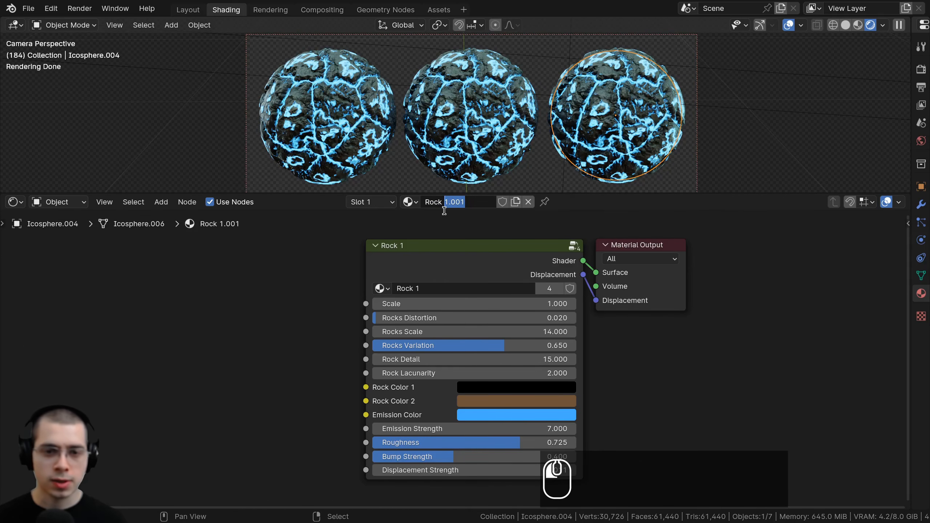
pyautogui.write('3')
pyautogui.press('Return')
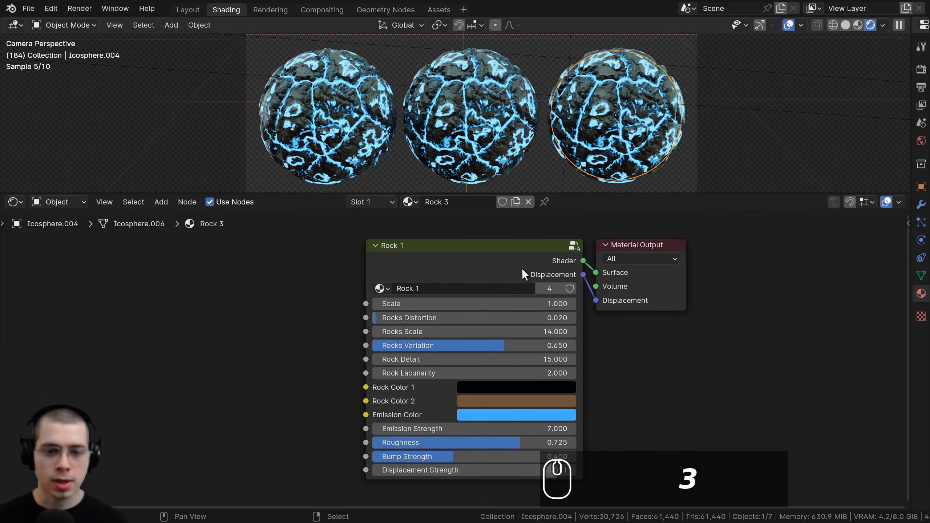
# Make the right sphere's node group single-user and rename the group Rock 3.
pyautogui.click(549, 289)
pyautogui.moveTo(436, 290); pyautogui.dragTo(416, 289)
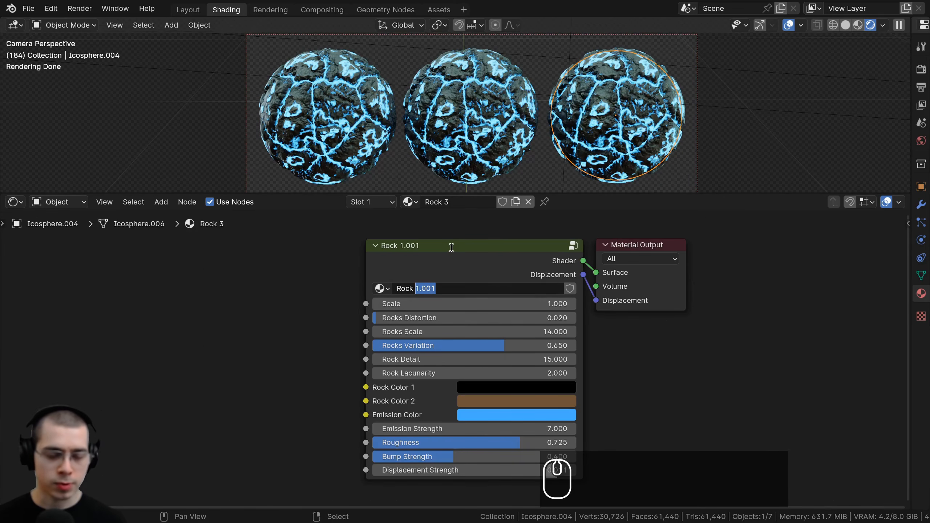
pyautogui.write('3')
pyautogui.press('Return')
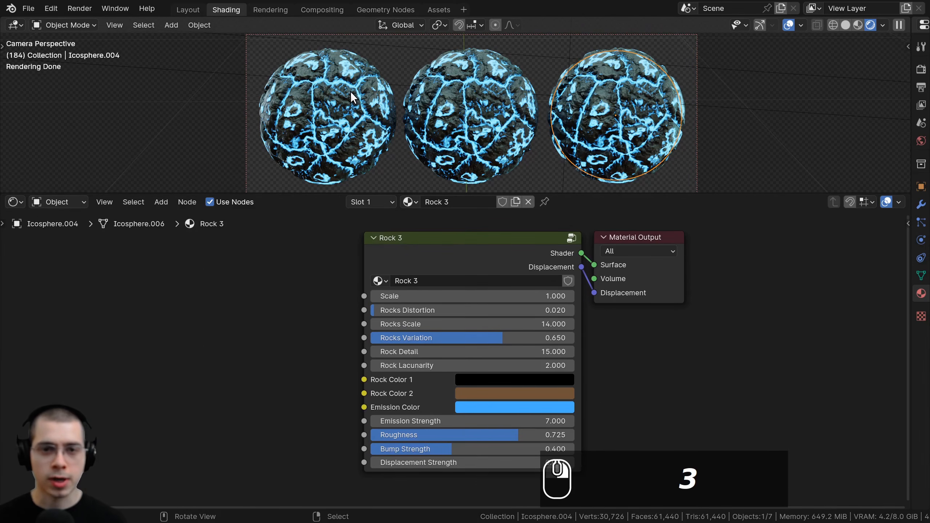
# Select the left sphere and set the Scale of its Rock 2 group to 1.18.
pyautogui.click(491, 114)
pyautogui.click(372, 128)
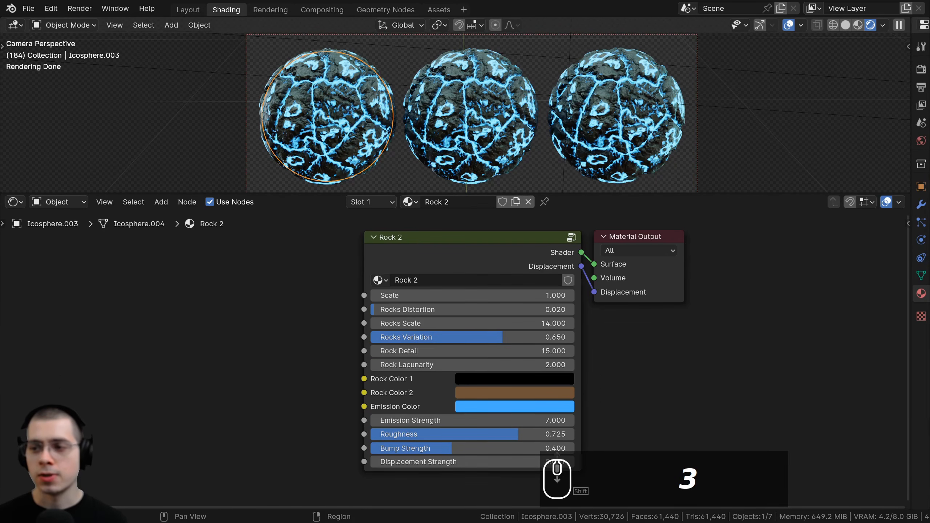
pyautogui.moveTo(411, 219); pyautogui.dragTo(416, 219, button='middle')
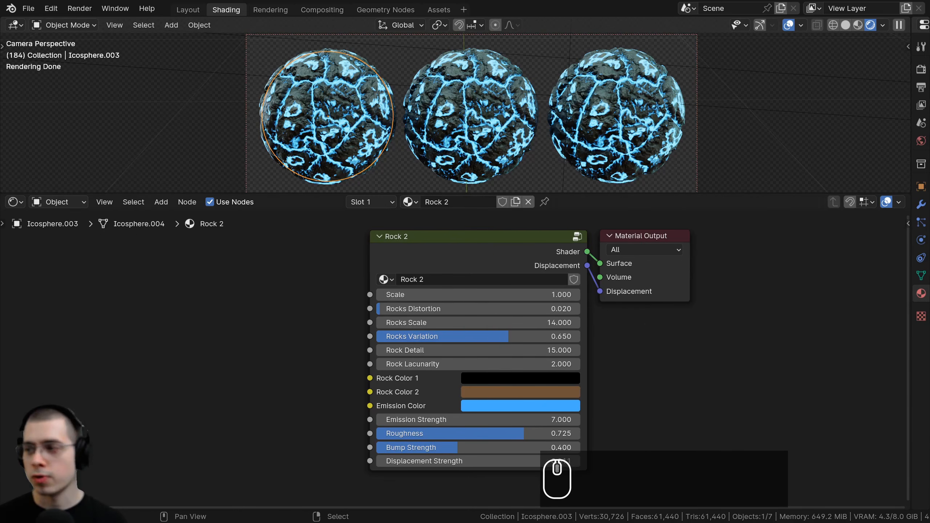
pyautogui.click(508, 295)
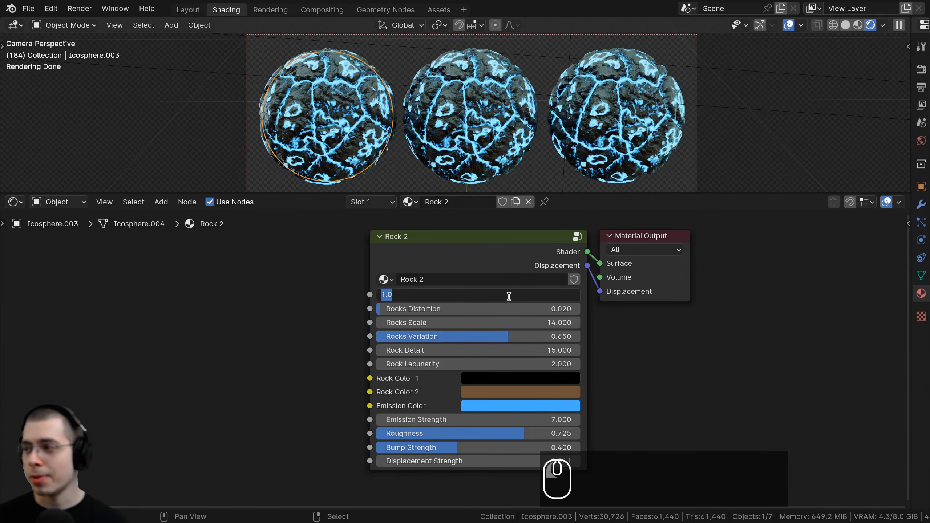
pyautogui.write('1.18')
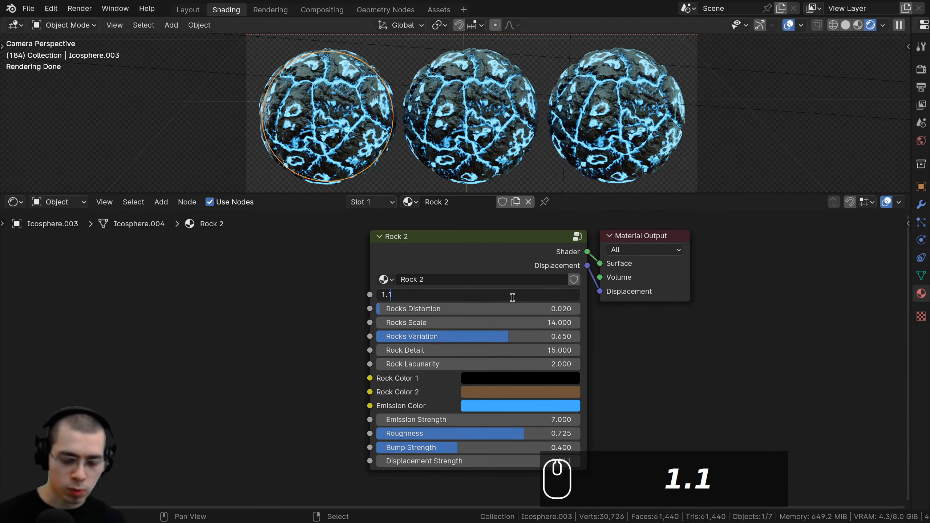
pyautogui.press('Return')
# Set the Rock 2 group's Rocks Distortion to 0.
pyautogui.scroll(1, 477, 286)
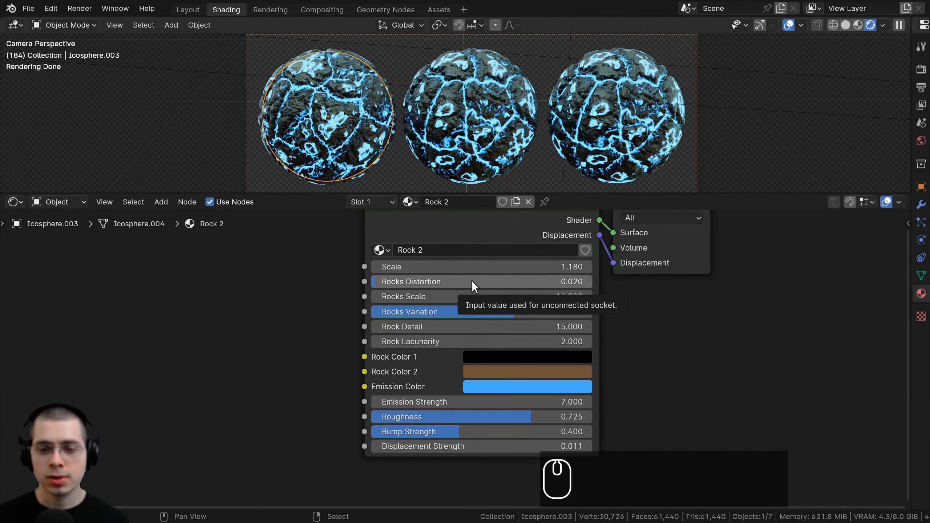
pyautogui.click(471, 280)
pyautogui.write('0')
pyautogui.press('Return')
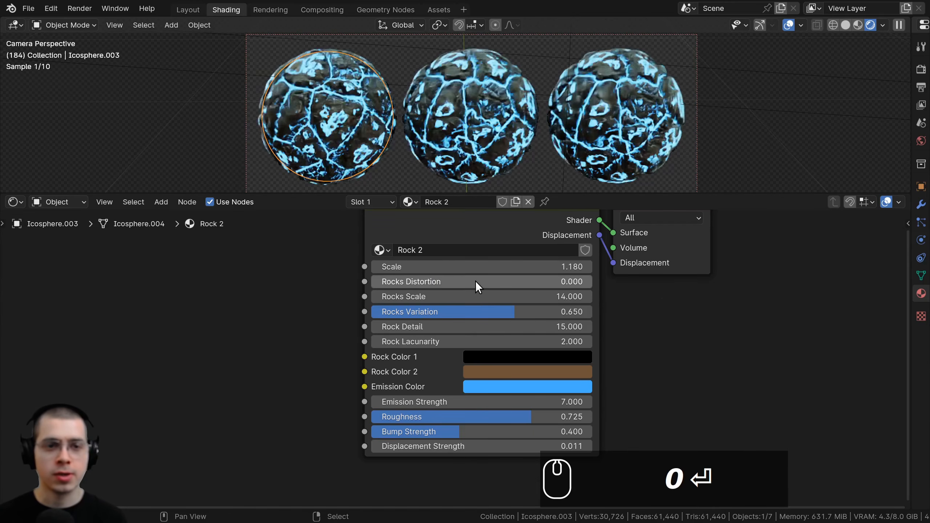
# Set the Rock 2 group's Rocks Scale to 20.6.
pyautogui.moveTo(422, 290); pyautogui.dragTo(445, 290, button='middle')
pyautogui.click(451, 297)
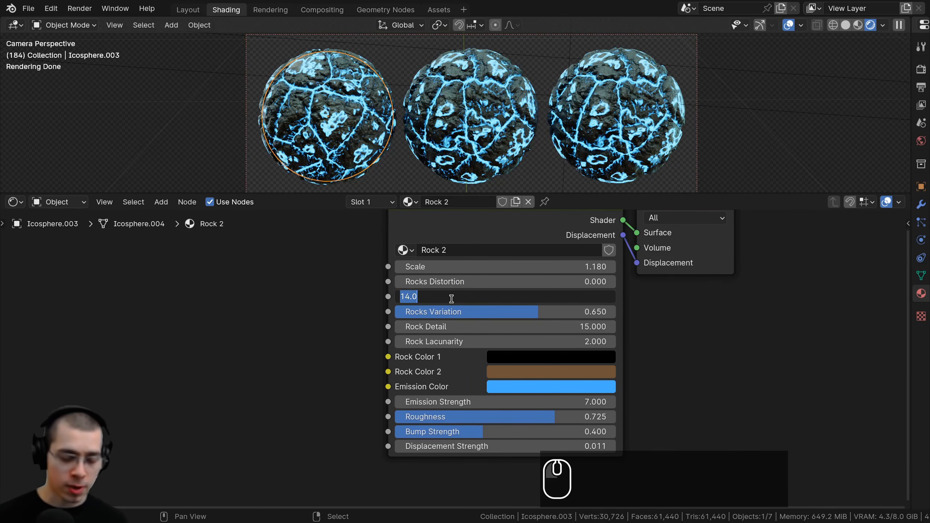
pyautogui.write('20.')
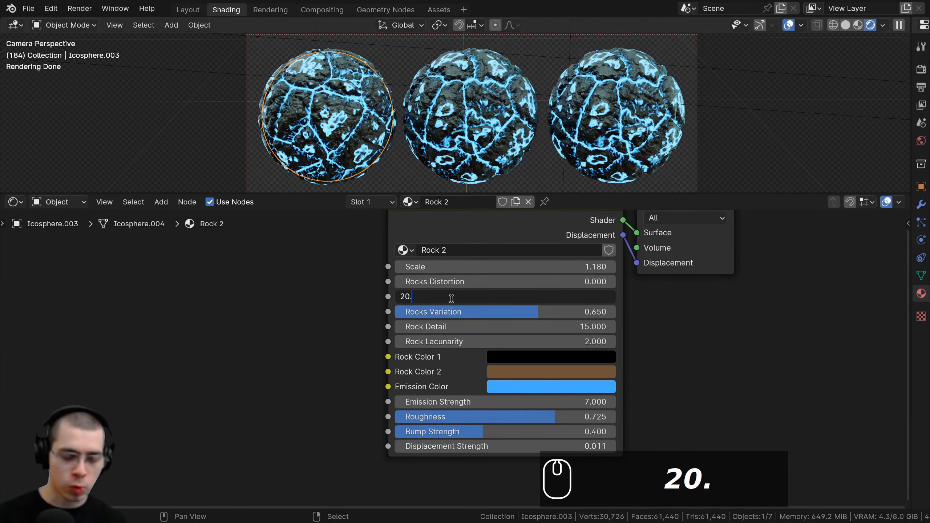
pyautogui.write('6')
pyautogui.press('Return')
pyautogui.scroll(2, 465, 299)
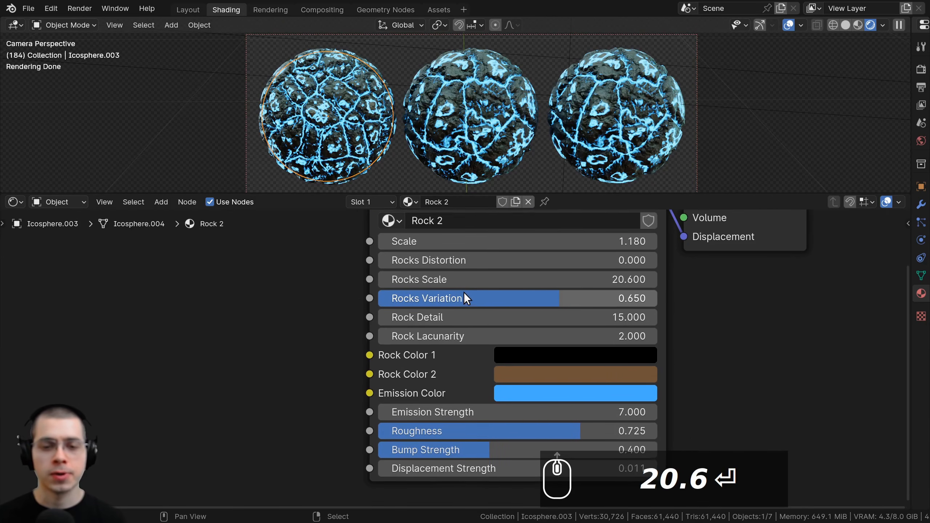
# Set the Rock 2 group's Rocks Variation to 0.722.
pyautogui.moveTo(474, 301); pyautogui.dragTo(493, 301)
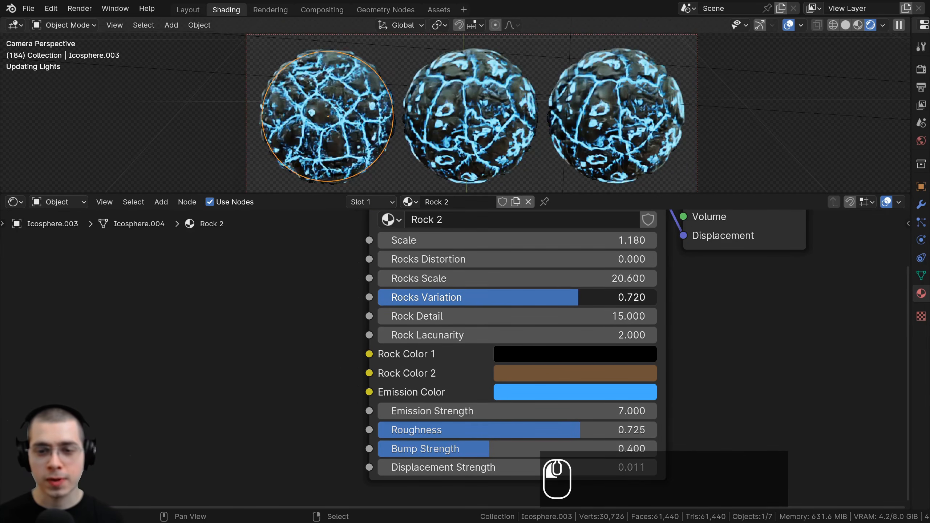
pyautogui.click(582, 298)
pyautogui.write('.')
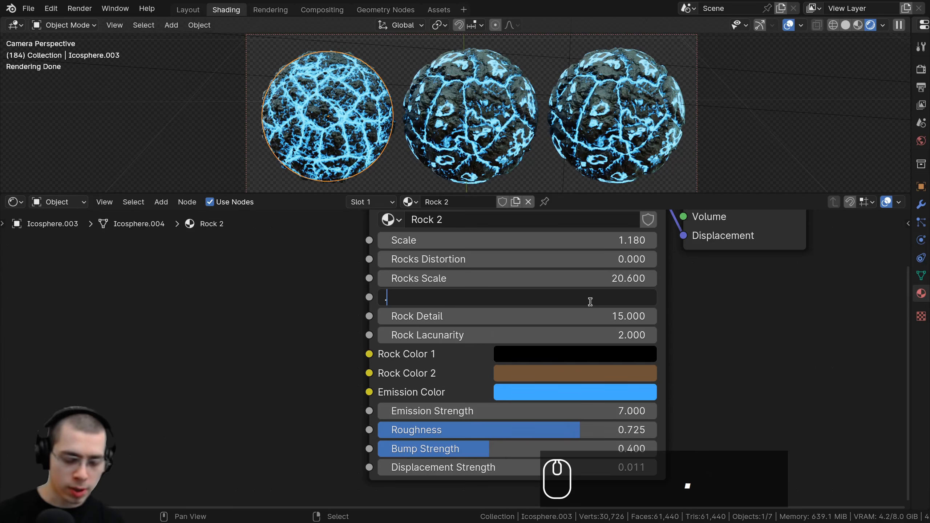
pyautogui.write('722')
pyautogui.press('Return')
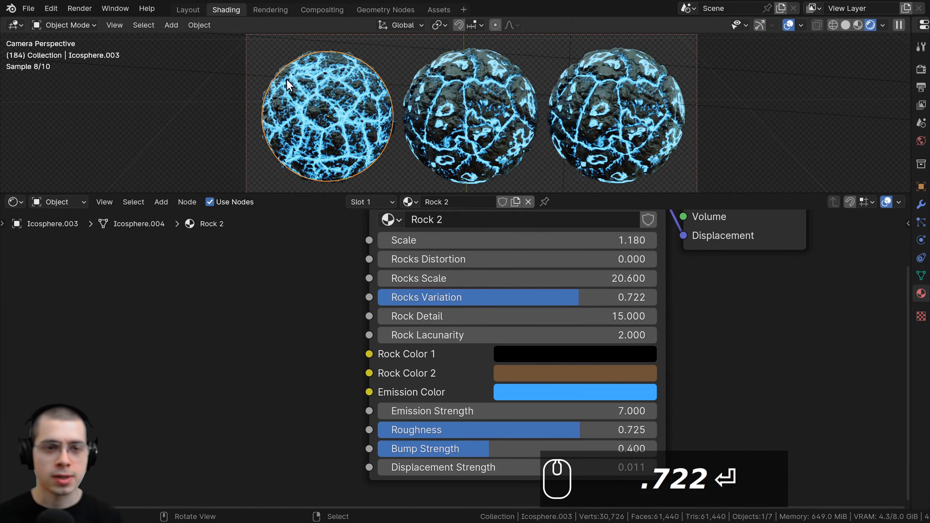
# Set the Rock 2 group's Rock Lacunarity to 2.8.
pyautogui.scroll(-3, 486, 276)
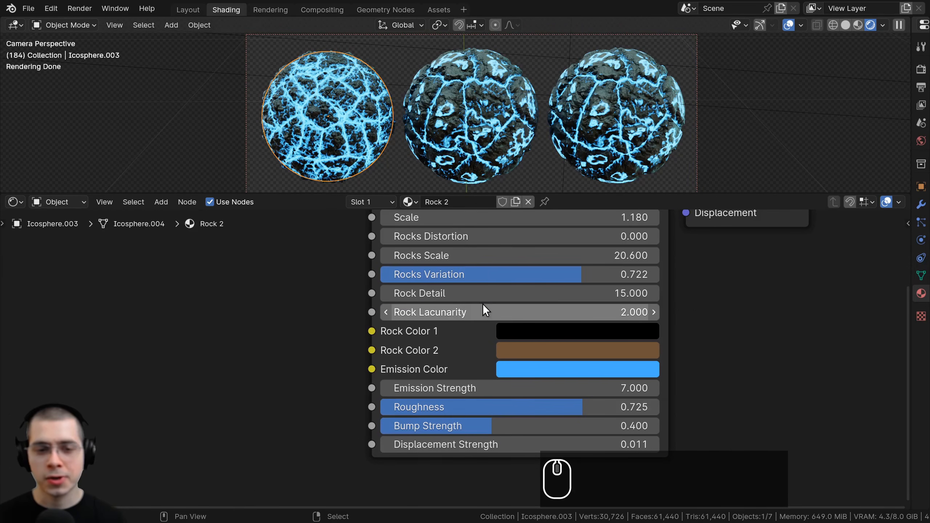
pyautogui.click(469, 312)
pyautogui.click(469, 310)
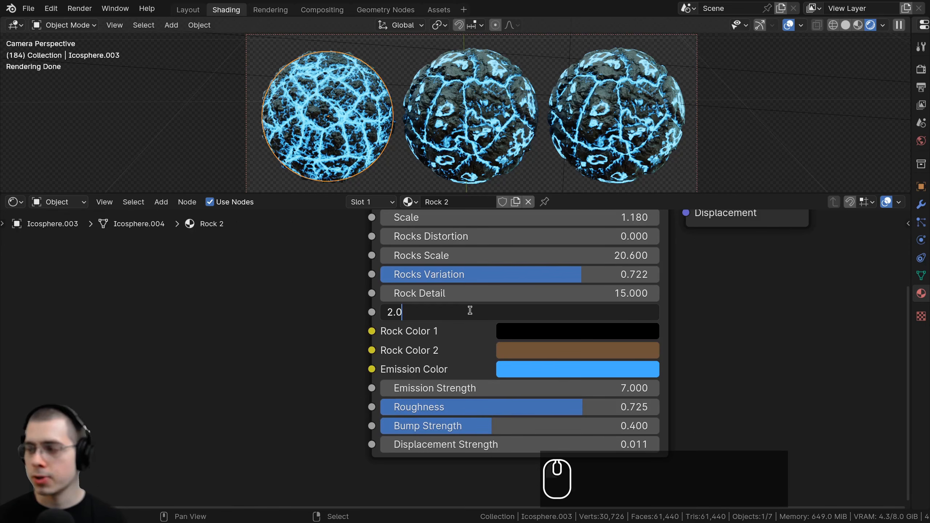
pyautogui.press('BackSpace')
pyautogui.write('8')
pyautogui.press('Return')
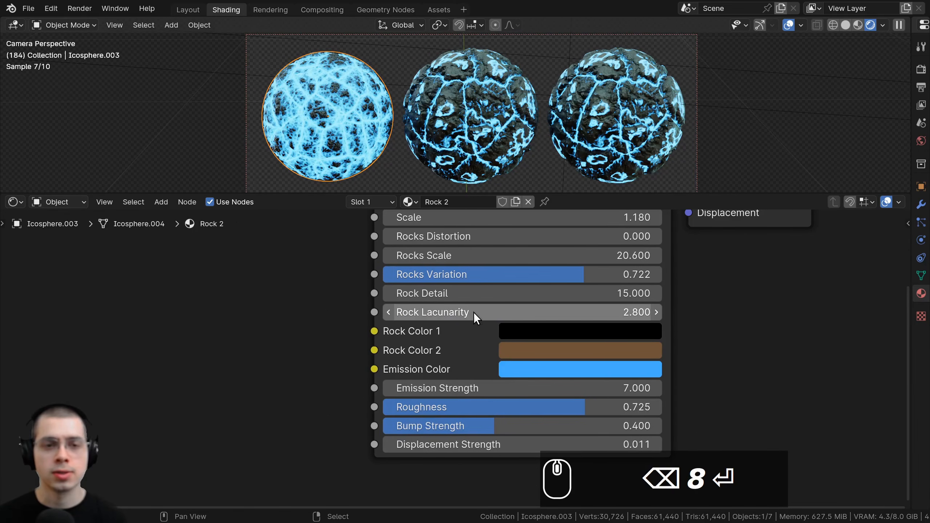
# Change the Rock 2 group's Emission Color to green, hex 35C120.
pyautogui.hotkey('ctrl', 'c')
pyautogui.hotkey('ctrl', 'c')
pyautogui.click(519, 366)
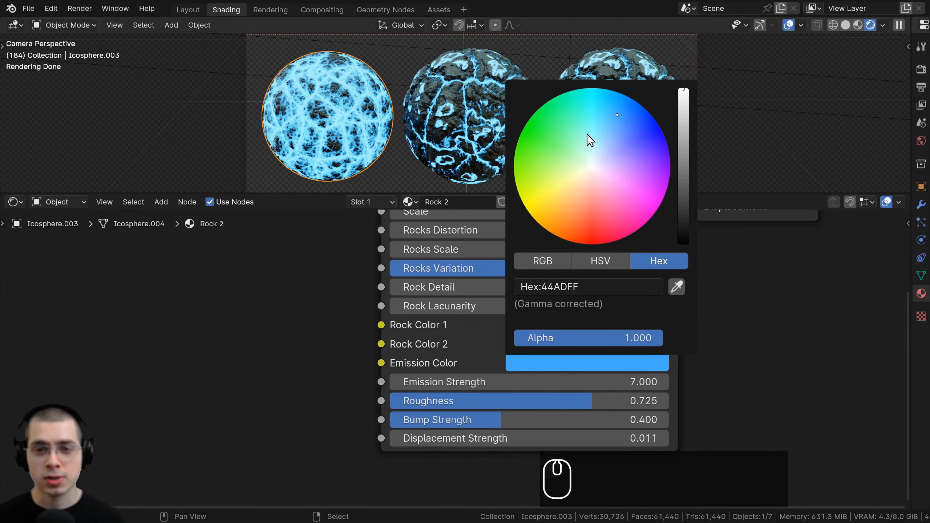
pyautogui.moveTo(587, 134); pyautogui.dragTo(531, 146)
pyautogui.hotkey('ctrl', 'v')
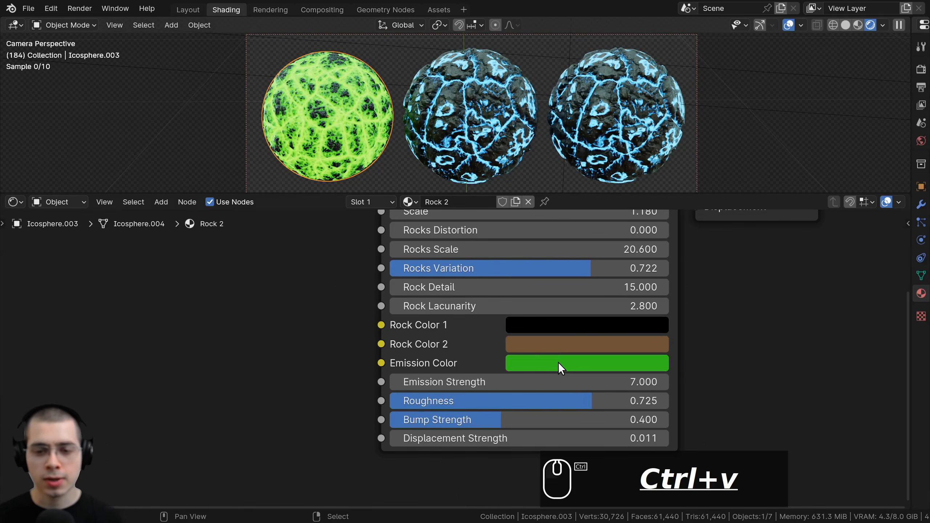
pyautogui.click(563, 365)
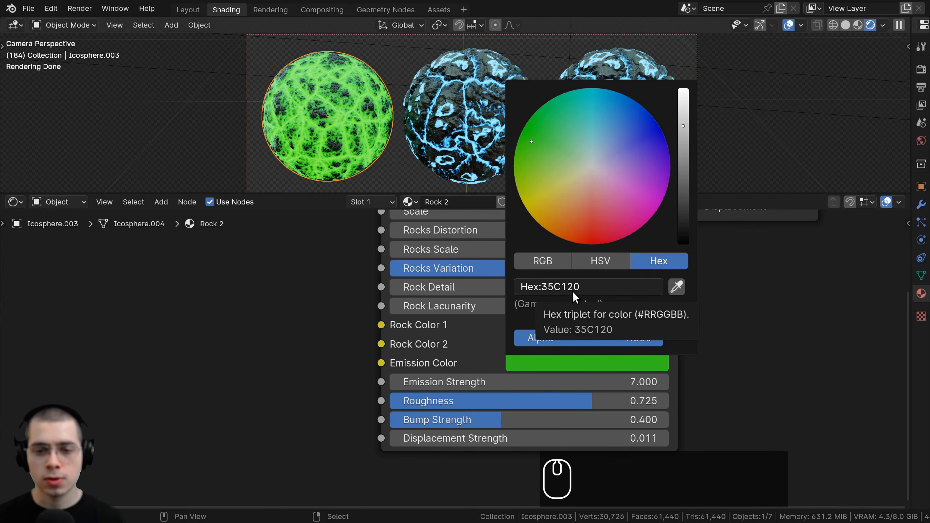
# Set the Rock 2 group's Emission Strength to 12.
pyautogui.scroll(-2, 493, 415)
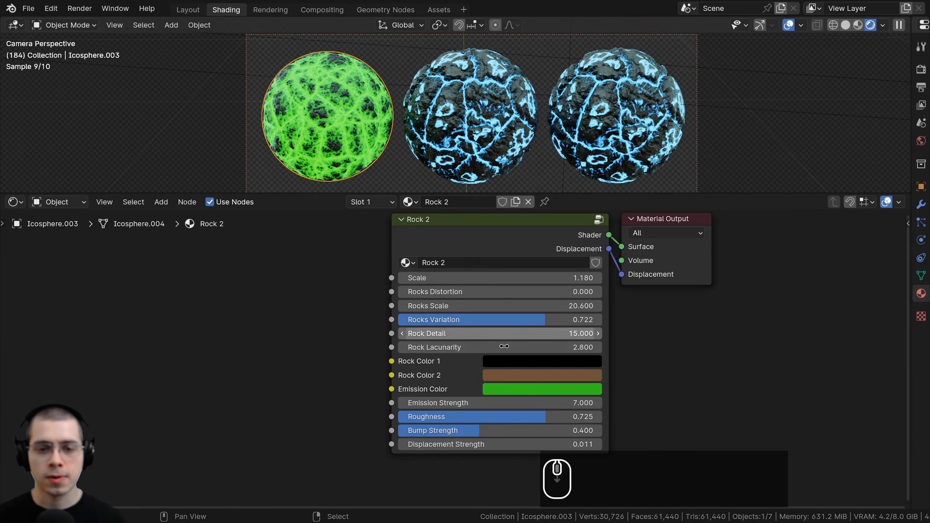
pyautogui.scroll(2, 484, 376)
pyautogui.click(511, 372)
pyautogui.write('1')
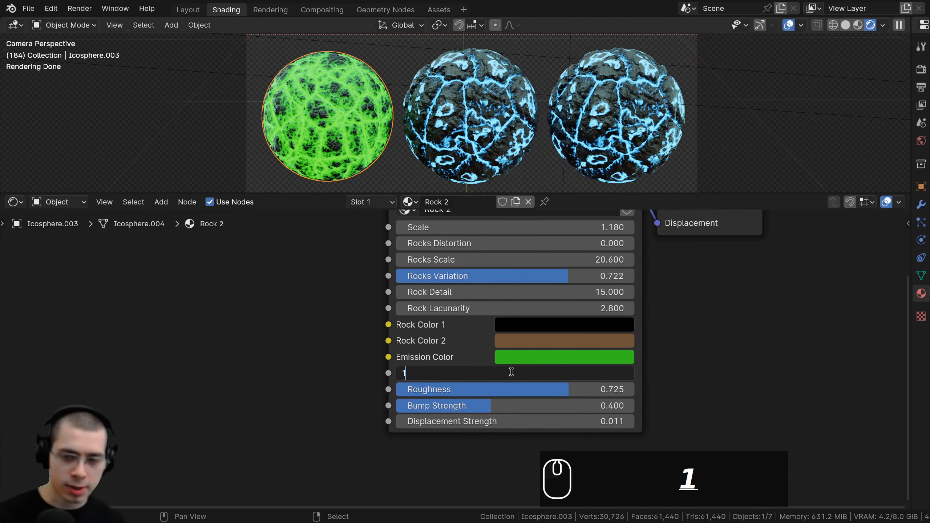
pyautogui.write('2')
pyautogui.press('Return')
pyautogui.moveTo(509, 368); pyautogui.dragTo(536, 356, button='middle')
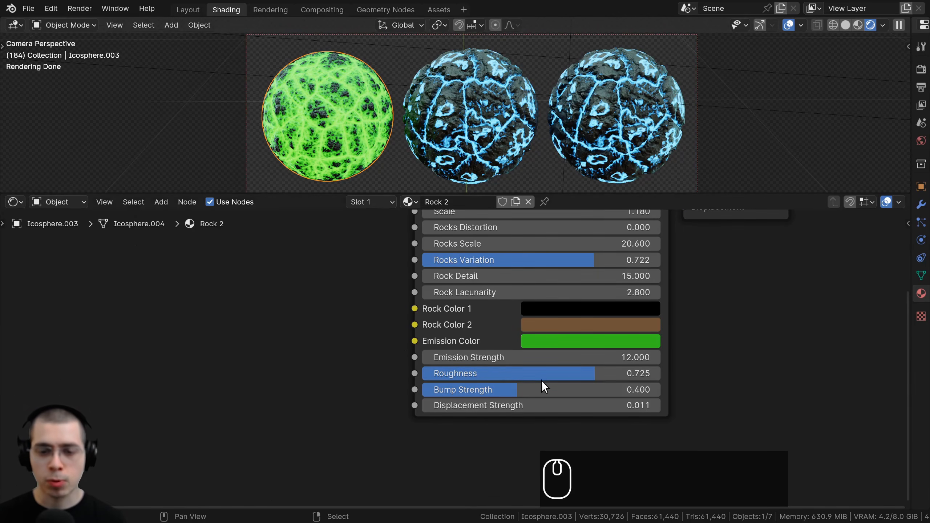
# Set the Rock 2 group's Displacement Strength to 0.015 and deselect the left sphere.
pyautogui.click(522, 405)
pyautogui.click(521, 405)
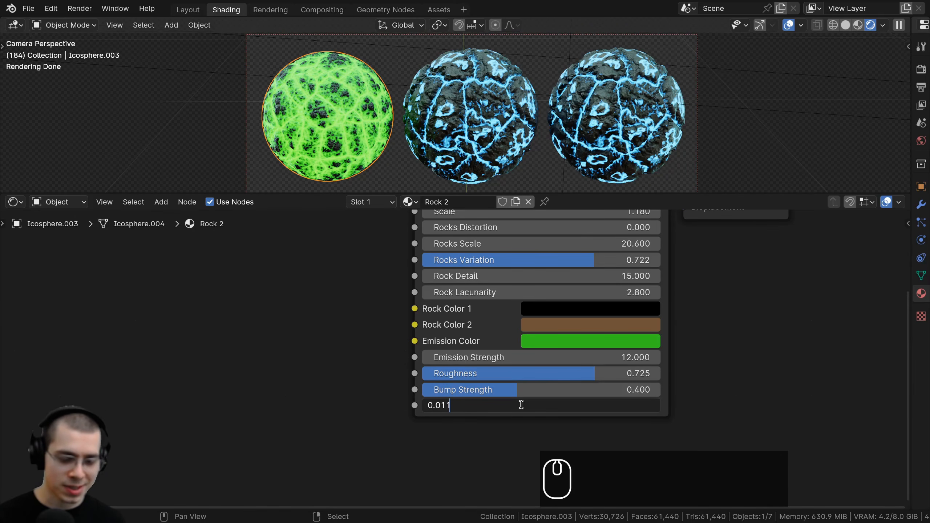
pyautogui.press('BackSpace')
pyautogui.write('5')
pyautogui.press('Return')
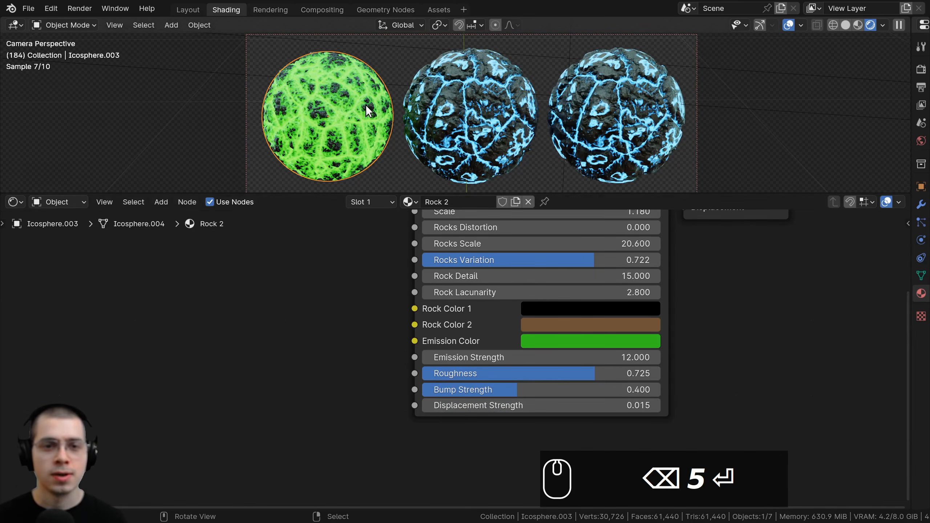
pyautogui.press('a')
pyautogui.moveTo(472, 323); pyautogui.dragTo(465, 349, button='middle')
pyautogui.scroll(-1, 465, 346)
pyautogui.moveTo(465, 307); pyautogui.dragTo(460, 325, button='middle')
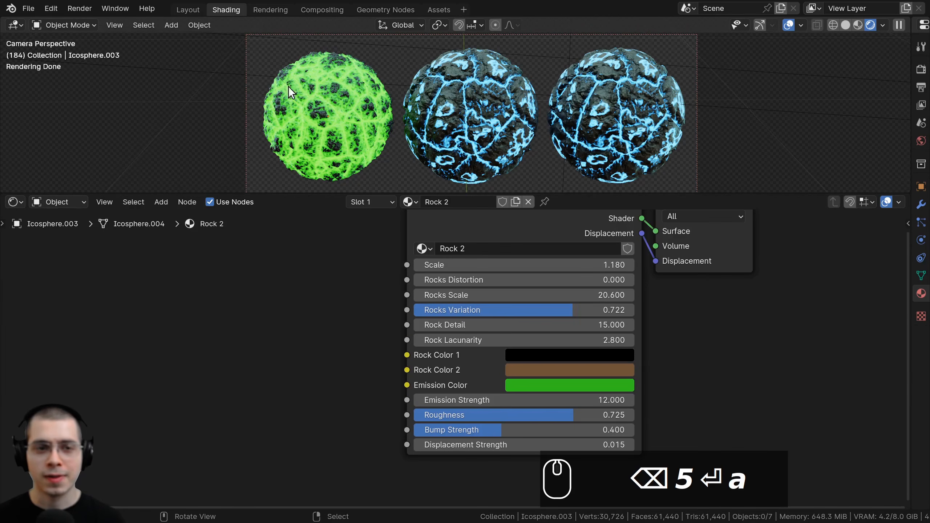
# Select the right sphere and set the Scale of its Rock 3 group to 1.18.
pyautogui.click(624, 93)
pyautogui.moveTo(510, 263); pyautogui.dragTo(509, 287, button='middle')
pyautogui.scroll(1, 506, 281)
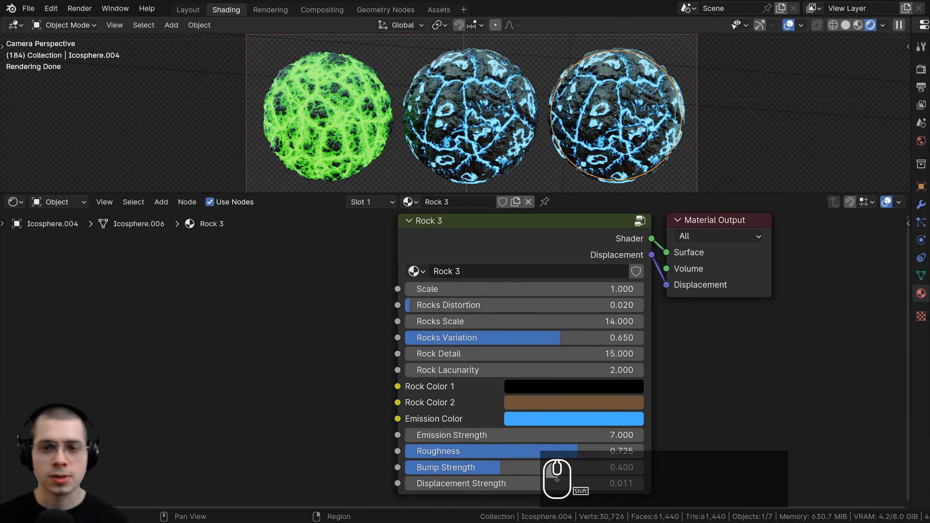
pyautogui.doubleClick(531, 289)
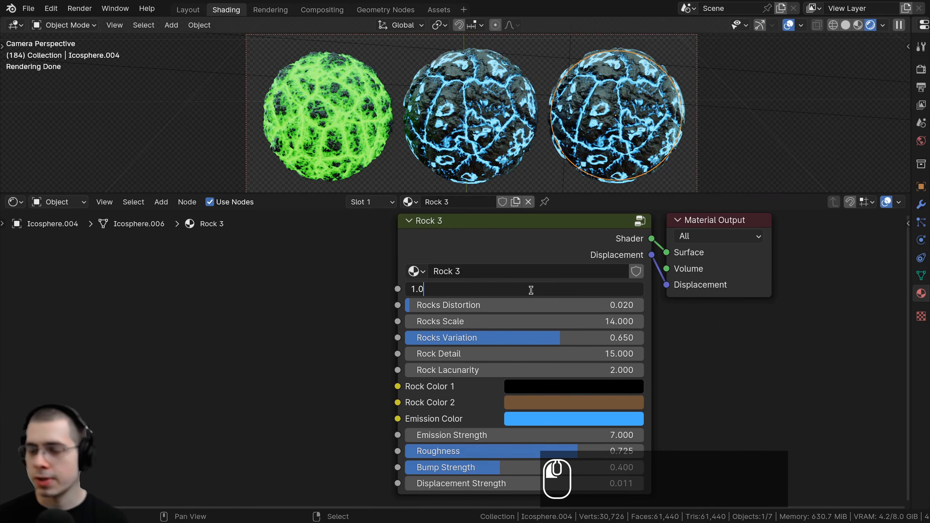
pyautogui.press('BackSpace')
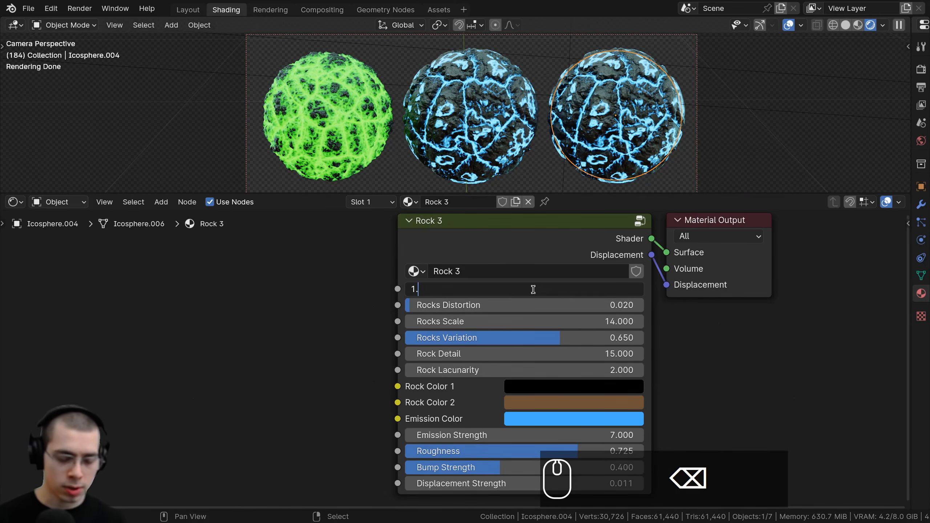
pyautogui.write('1')
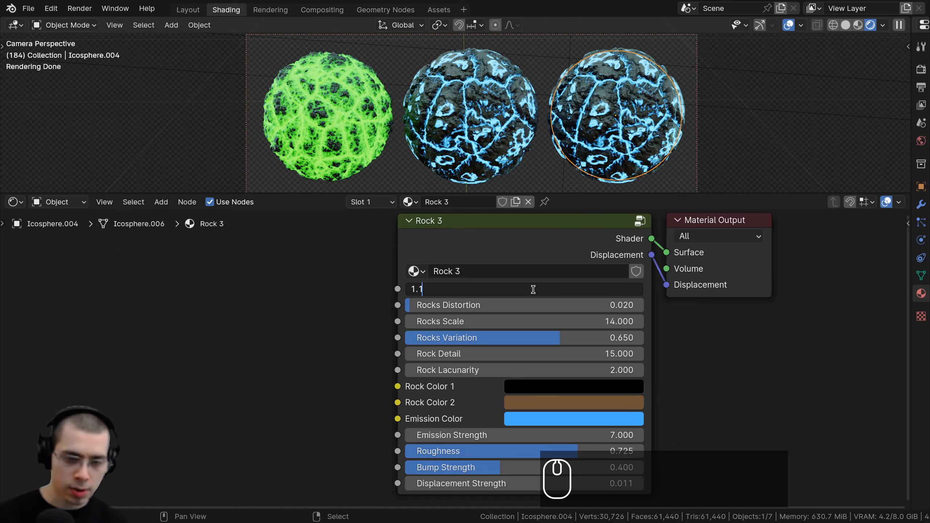
pyautogui.write('8')
pyautogui.press('Return')
# Set the Rock 3 group's Rocks Scale to 15.7.
pyautogui.scroll(2, 621, 276)
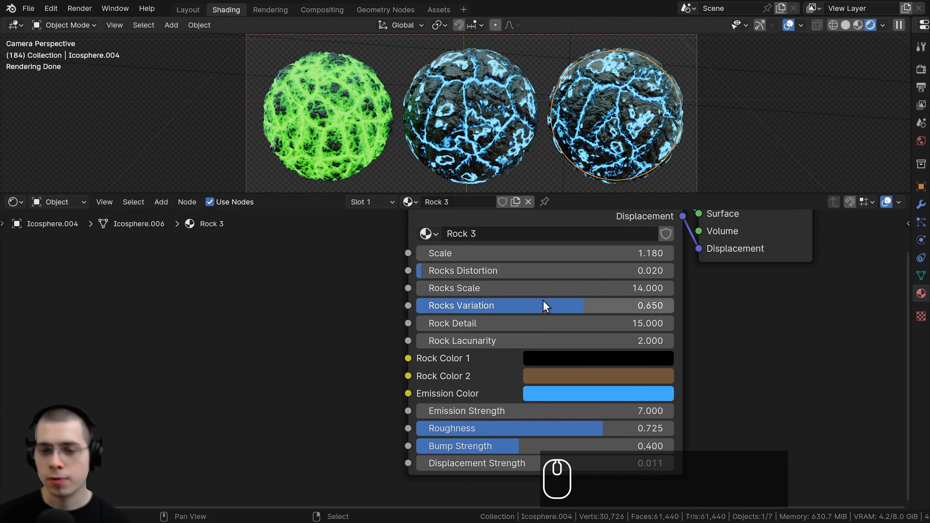
pyautogui.click(553, 289)
pyautogui.write('1')
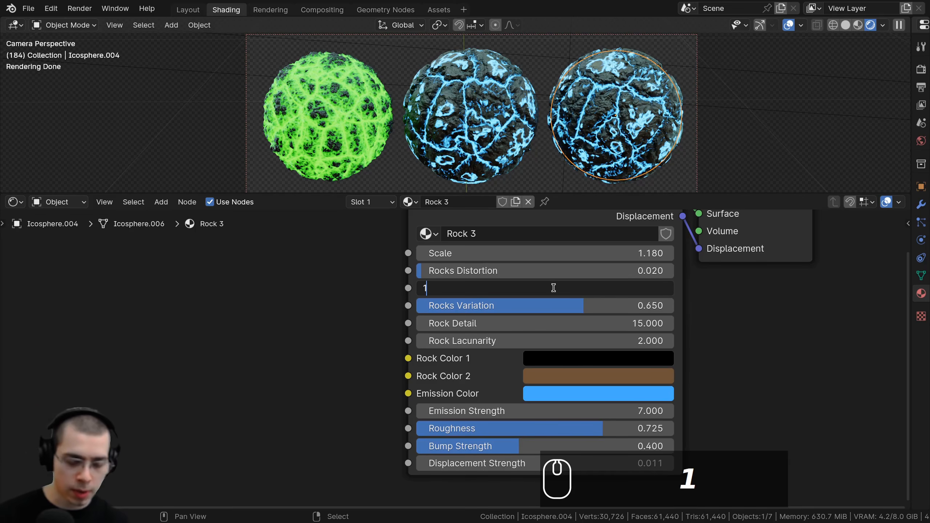
pyautogui.write('5.7')
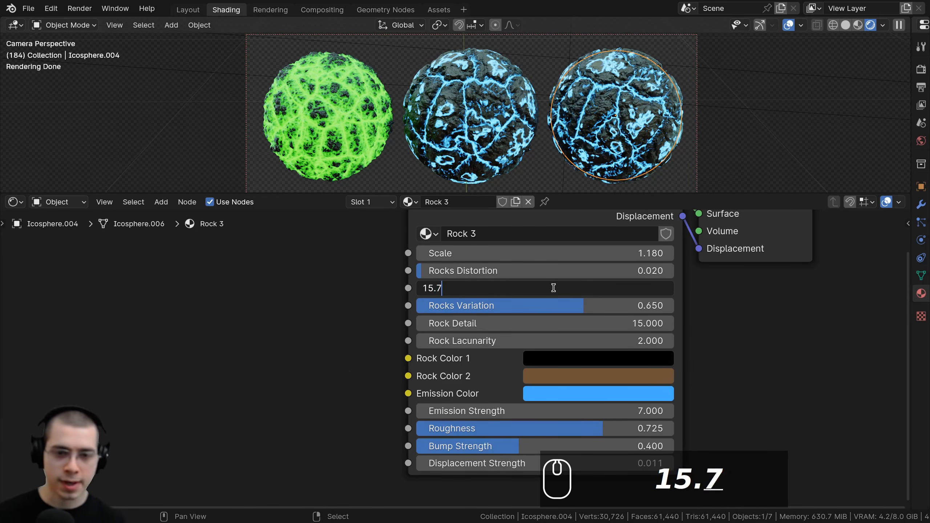
pyautogui.press('Return')
# Change the Rock 3 group's Emission Color to a bright, saturated orange.
pyautogui.moveTo(572, 306); pyautogui.dragTo(616, 294, button='middle')
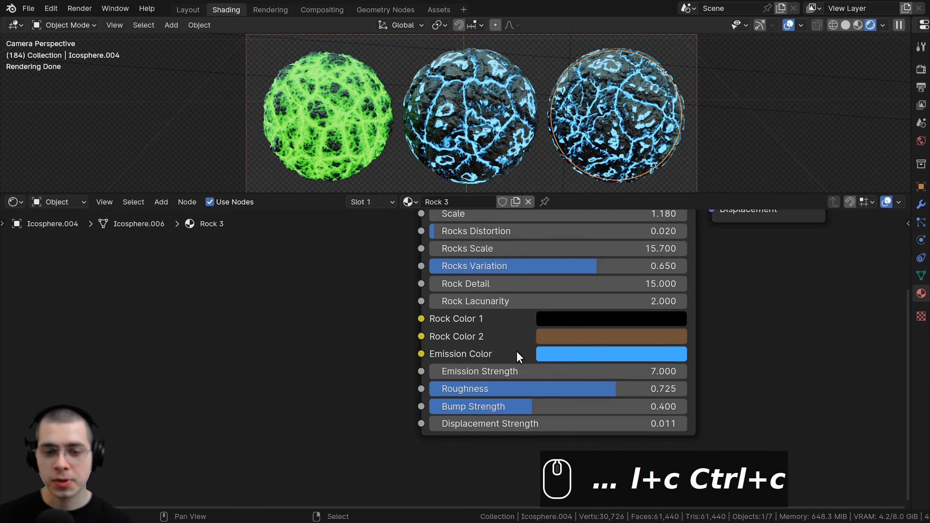
pyautogui.click(572, 352)
pyautogui.moveTo(621, 163); pyautogui.dragTo(596, 241)
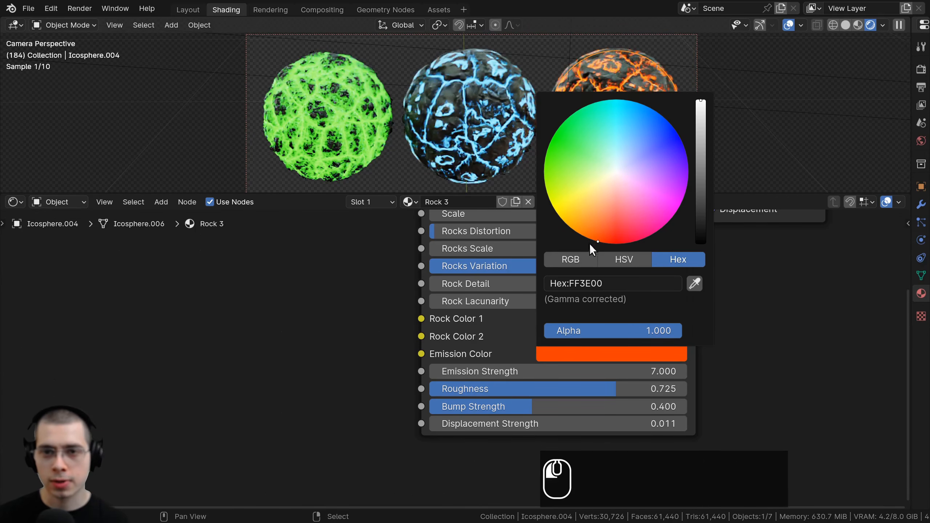
pyautogui.hotkey('ctrl', 'v')
pyautogui.moveTo(618, 358); pyautogui.dragTo(602, 292, button='middle')
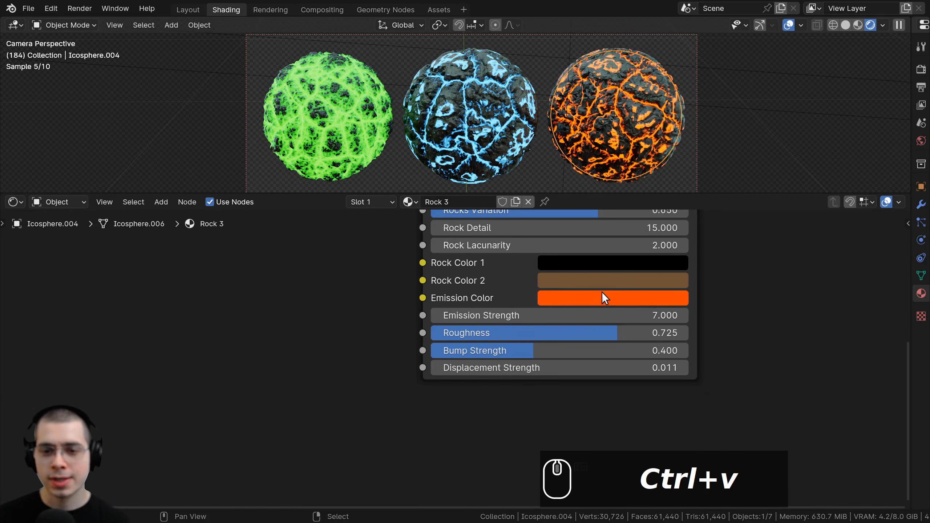
pyautogui.click(597, 297)
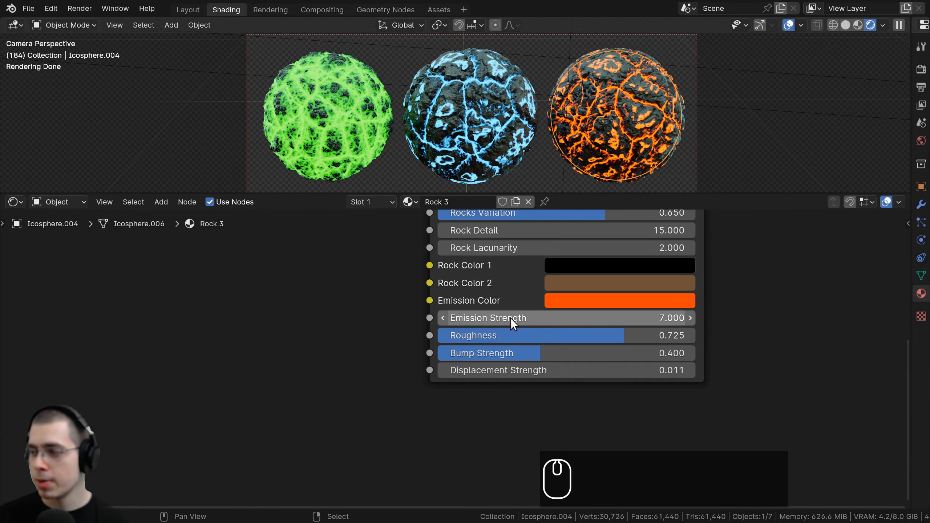
# Set the Rock 3 group's Emission Strength to 9 and its Displacement Strength to 0.015.
pyautogui.click(511, 318)
pyautogui.write('9')
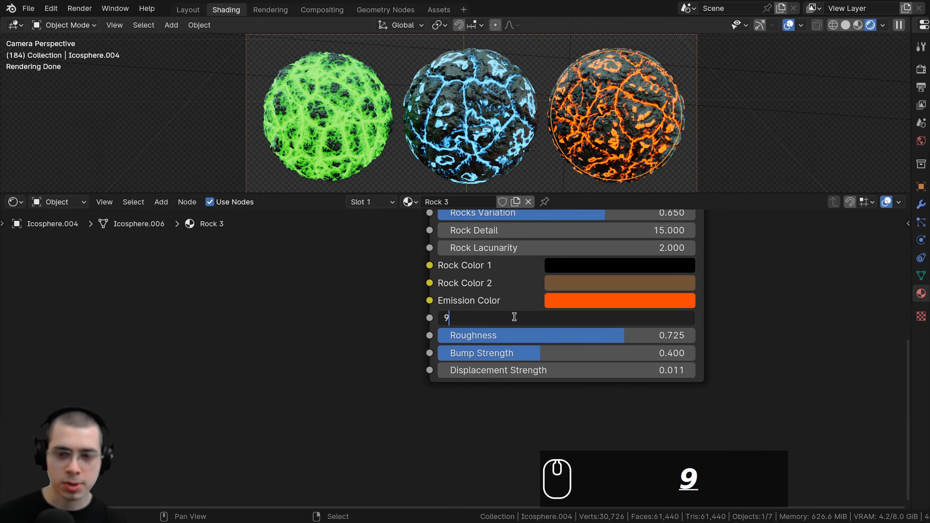
pyautogui.press('Return')
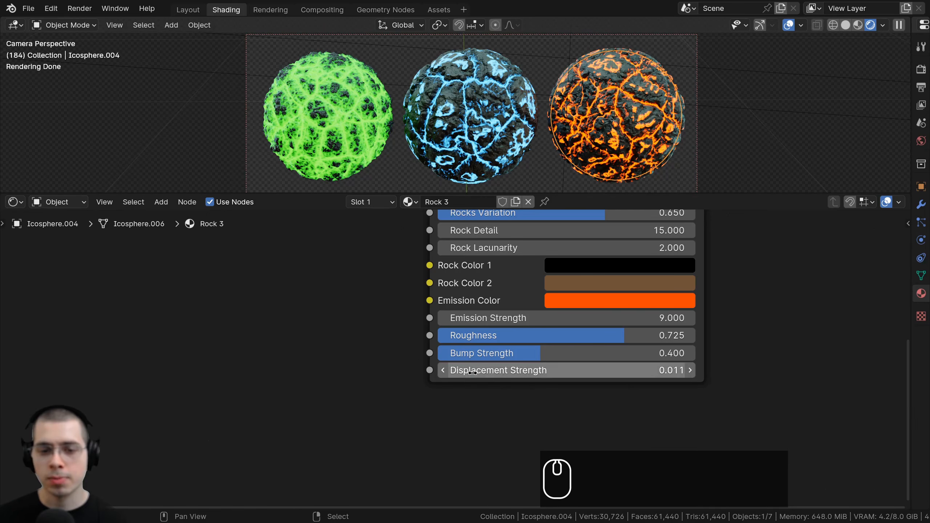
pyautogui.click(546, 373)
pyautogui.click(549, 373)
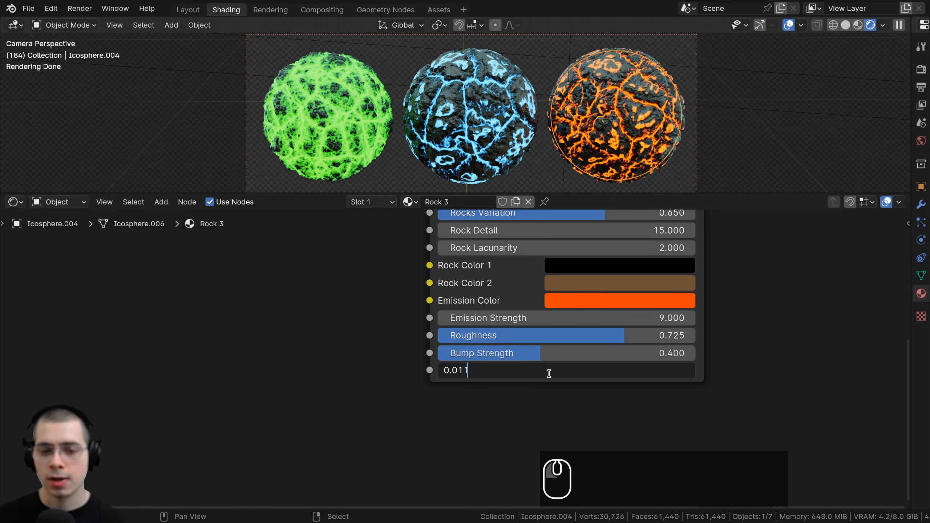
pyautogui.press('BackSpace')
pyautogui.write('5')
pyautogui.press('Return')
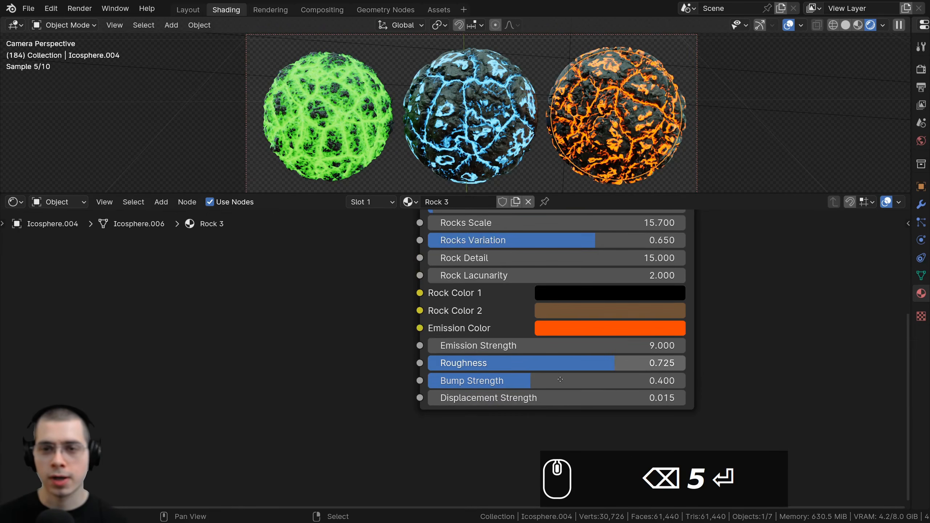
# Set the Rock 3 group's Rock Lacunarity to 4 and inspect the right sphere's surface up close.
pyautogui.moveTo(447, 377); pyautogui.dragTo(442, 393, button='middle')
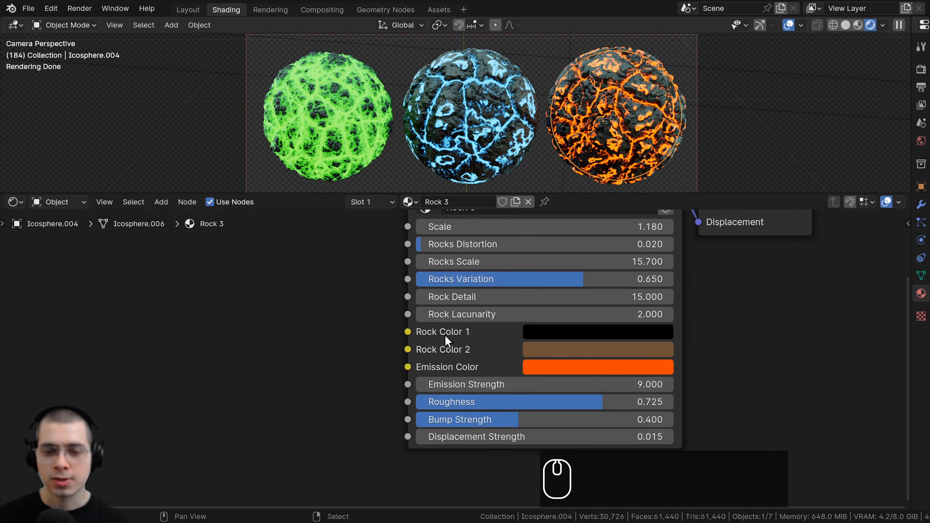
pyautogui.click(477, 317)
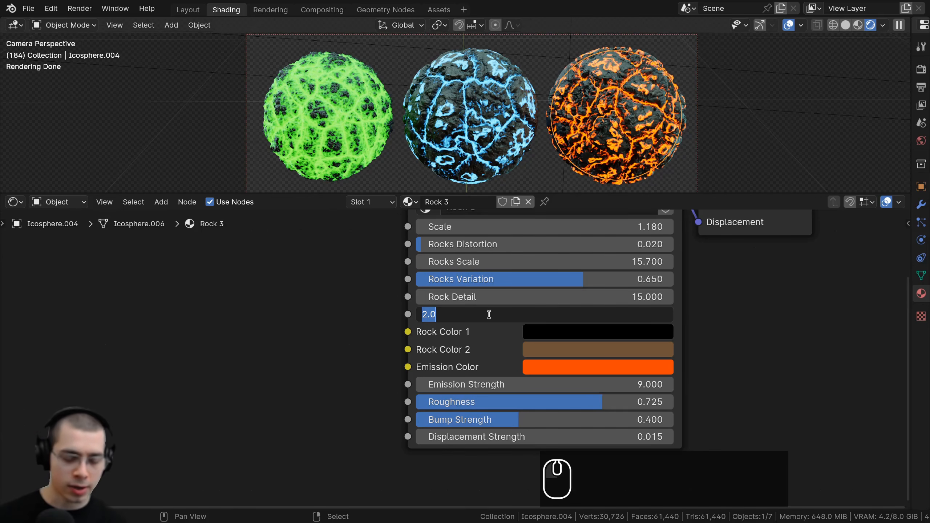
pyautogui.write('4')
pyautogui.press('Return')
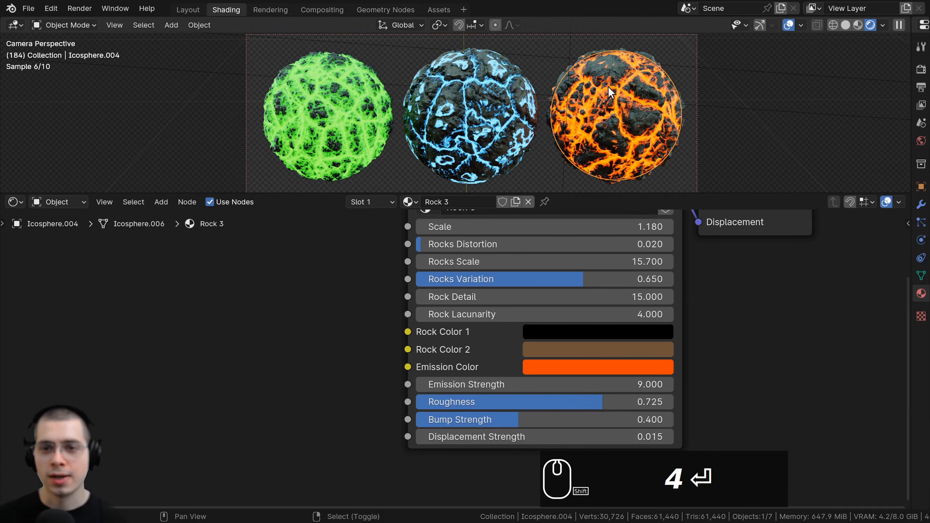
pyautogui.scroll(2, 564, 123)
pyautogui.scroll(5, 564, 123)
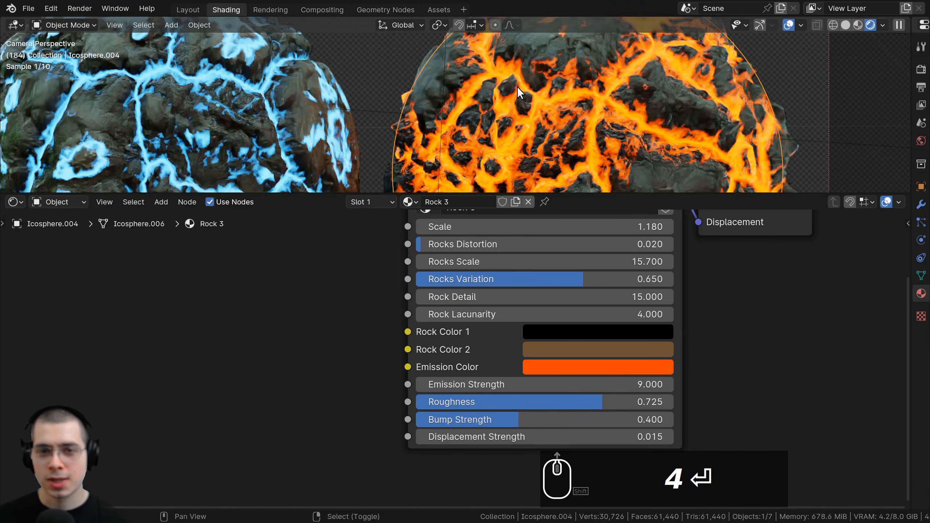
pyautogui.scroll(2, 499, 73)
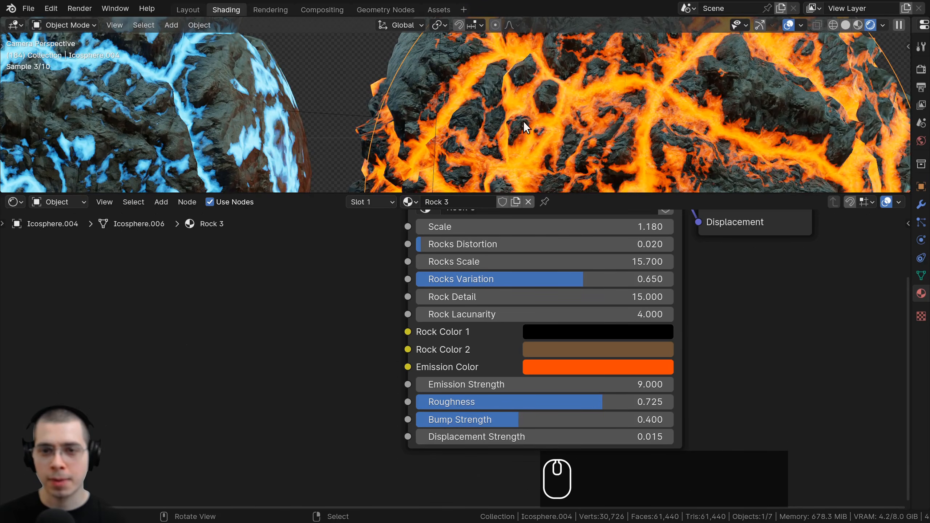
# Bring all three rock spheres back into view and save the file.
pyautogui.scroll(-8, 637, 165)
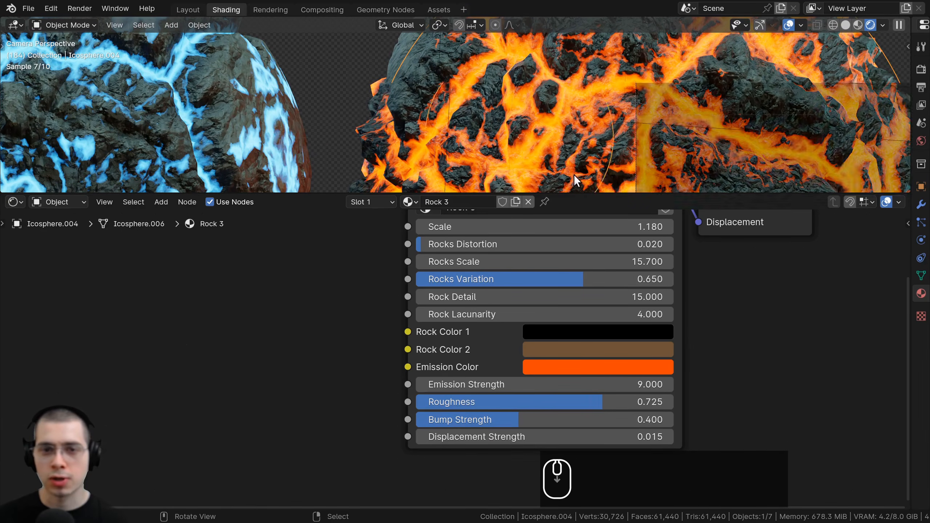
pyautogui.scroll(-2, 495, 247)
pyautogui.moveTo(496, 247); pyautogui.dragTo(489, 301, button='middle')
pyautogui.hotkey('ctrl', 's')
pyautogui.click(611, 1)
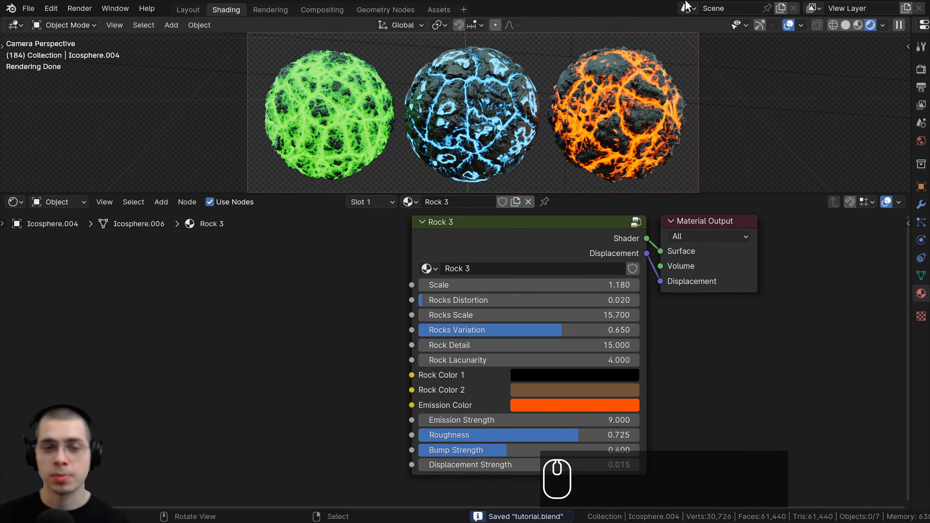
# Switch to the Compositing workspace and move the Render Layers node away from the Composite node to make room between them.
pyautogui.hotkey('ctrl', 'pagedown')
pyautogui.hotkey('ctrl', 'pagedown')
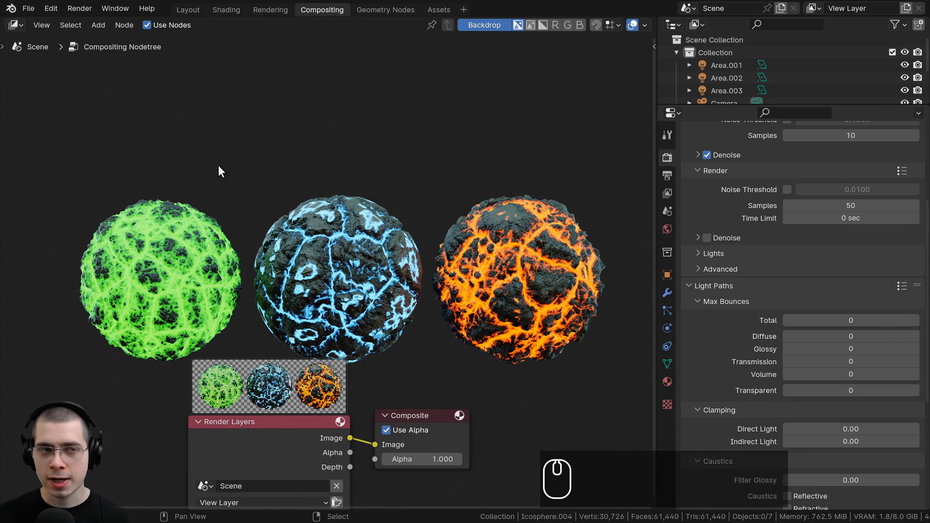
pyautogui.click(81, 9)
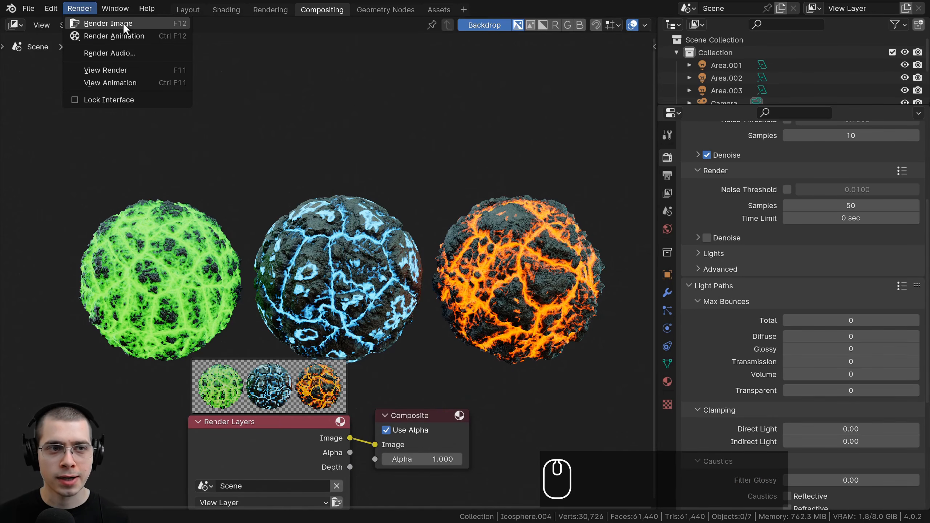
pyautogui.moveTo(358, 301); pyautogui.dragTo(371, 247, button='middle')
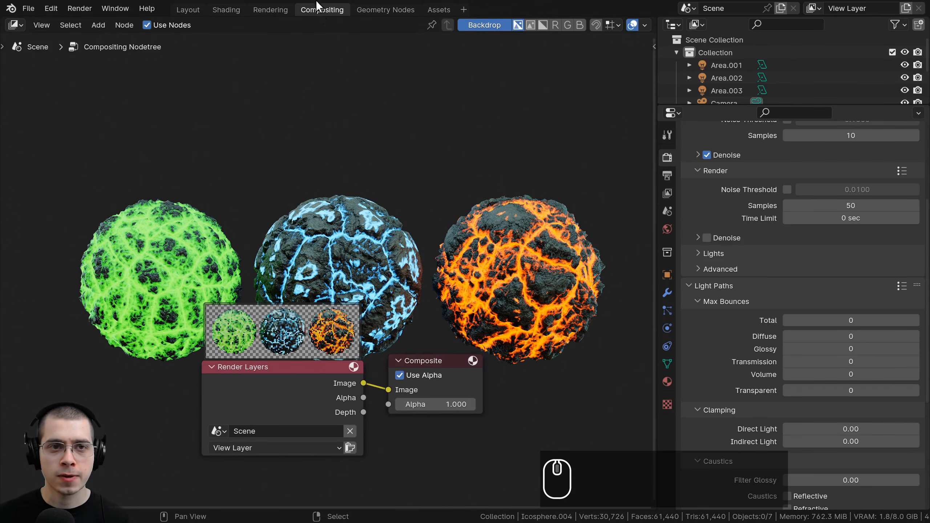
pyautogui.scroll(-1, 372, 289)
pyautogui.moveTo(356, 294); pyautogui.dragTo(377, 281, button='middle')
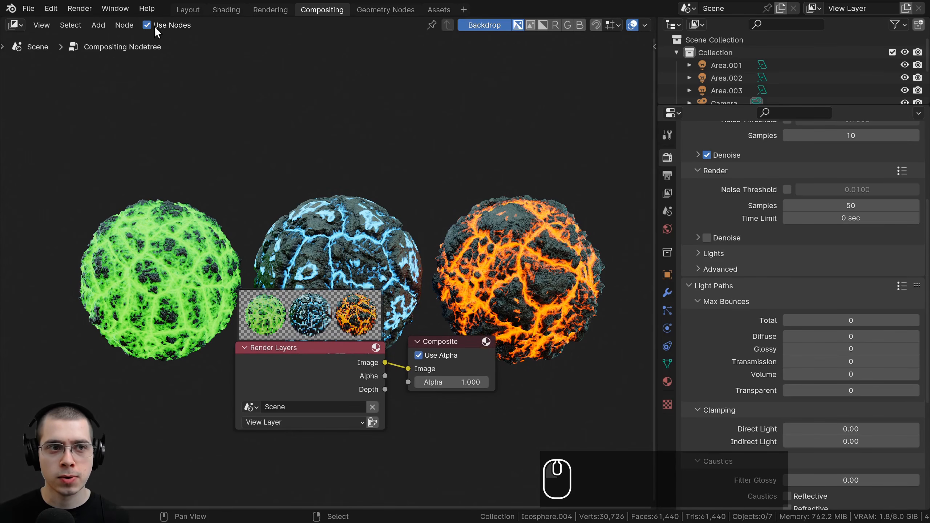
pyautogui.click(483, 25)
pyautogui.click(484, 25)
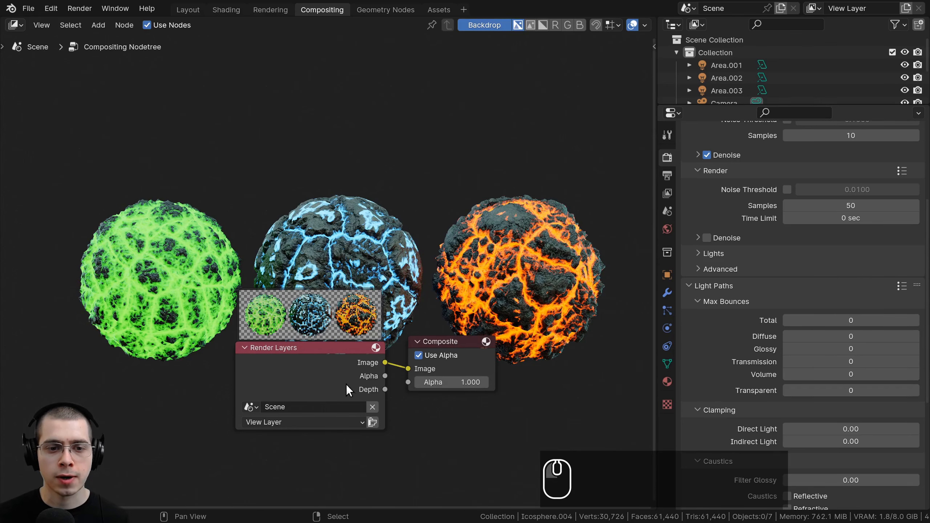
pyautogui.moveTo(347, 386); pyautogui.dragTo(416, 333, button='middle')
pyautogui.moveTo(416, 333); pyautogui.dragTo(229, 321)
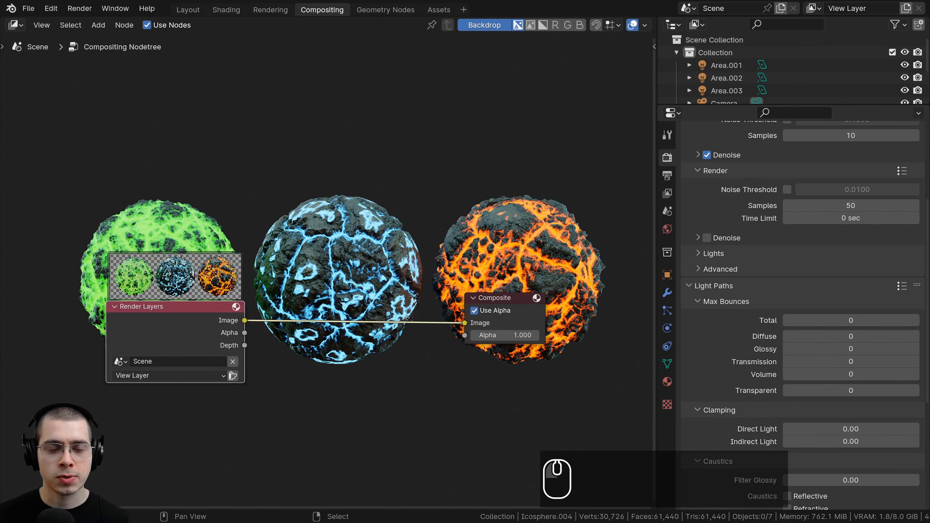
# Insert a Denoise node between Render Layers and Composite and set its prefilter to Fast.
pyautogui.hotkey('shift', 'a')
pyautogui.click(407, 188)
pyautogui.write('d')
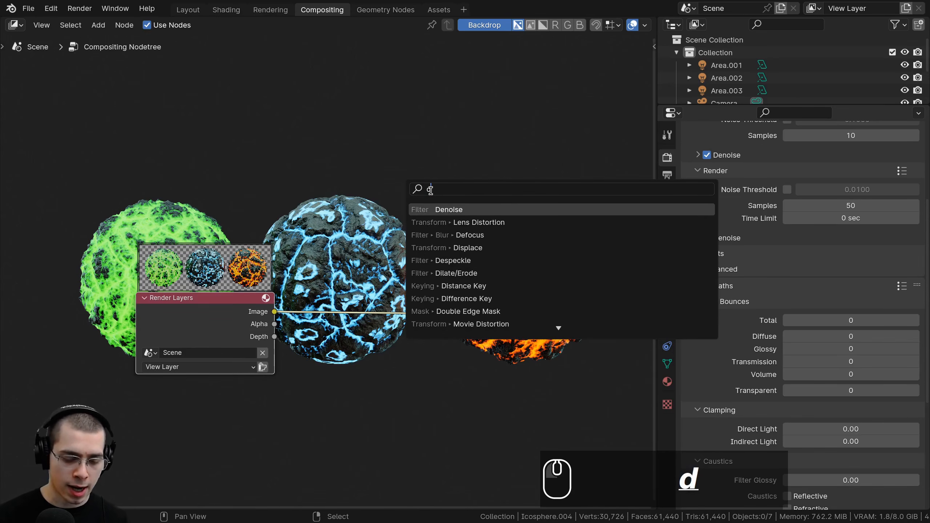
pyautogui.write("en'")
pyautogui.press('BackSpace')
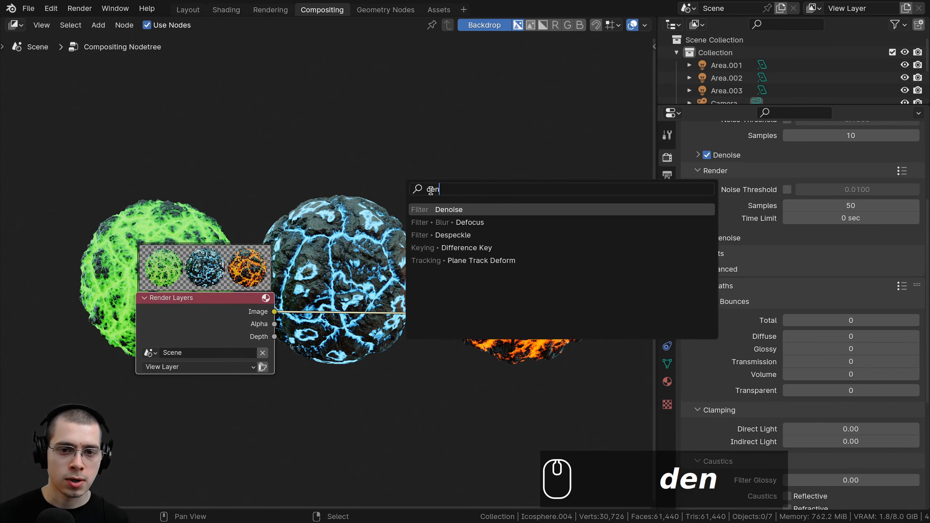
pyautogui.press('Return')
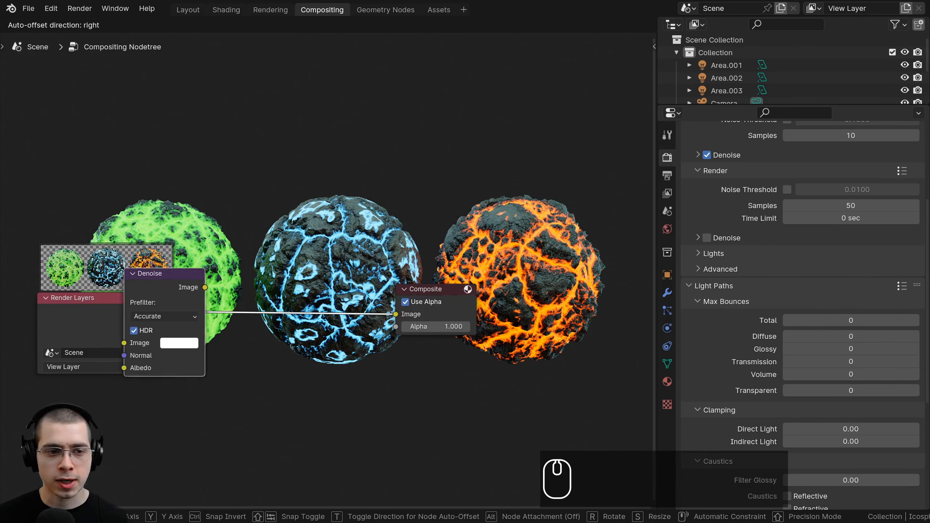
pyautogui.click(257, 281)
pyautogui.moveTo(256, 282); pyautogui.dragTo(428, 279, button='middle')
pyautogui.moveTo(429, 279); pyautogui.dragTo(339, 275)
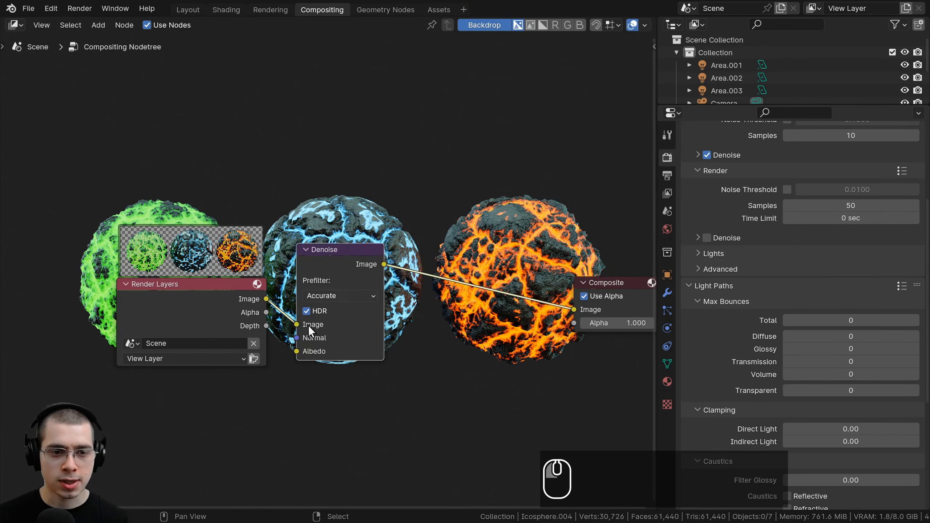
pyautogui.click(330, 291)
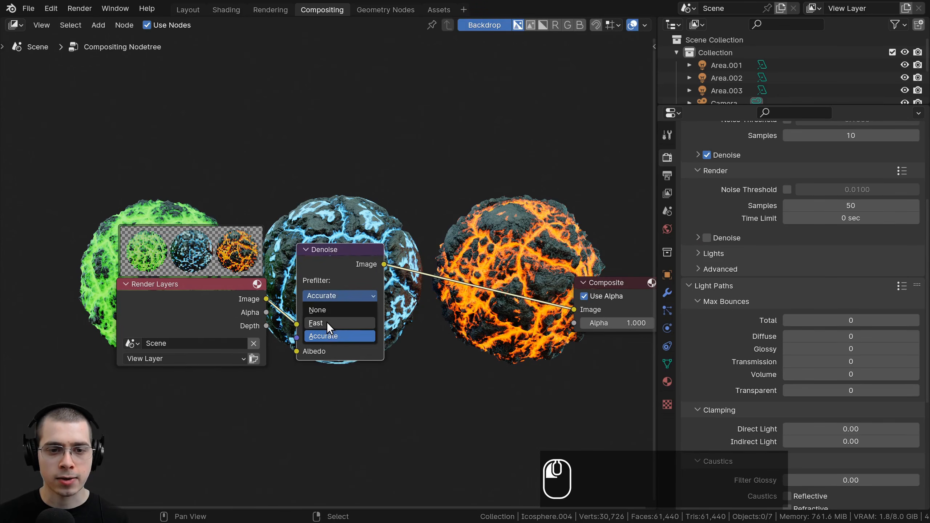
pyautogui.click(327, 321)
# Insert a Glare node between the Denoise and Composite nodes.
pyautogui.scroll(-2, 416, 218)
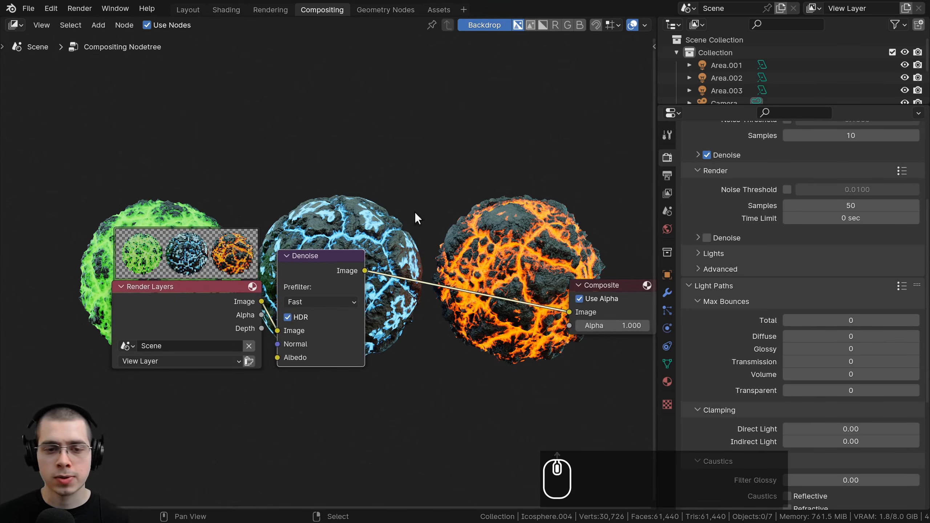
pyautogui.hotkey('shift', 'a')
pyautogui.click(353, 201)
pyautogui.write('gla')
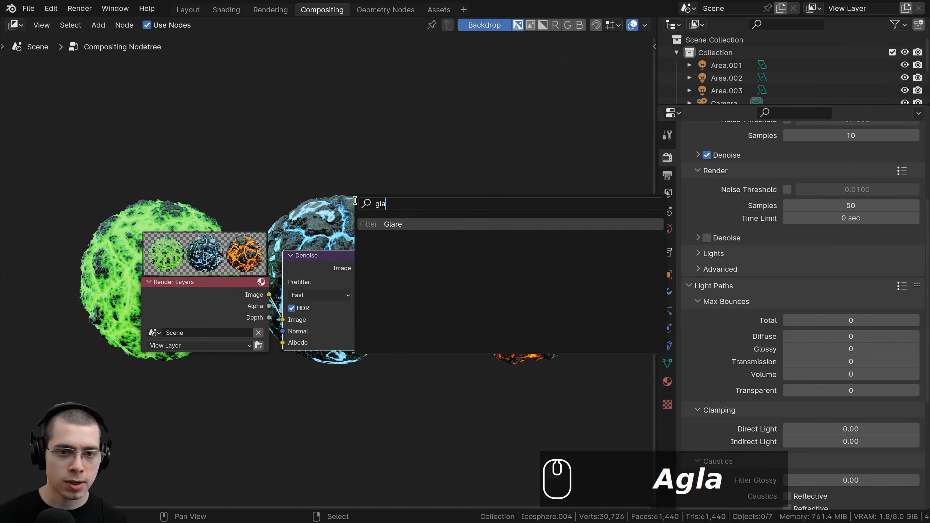
pyautogui.press('Return')
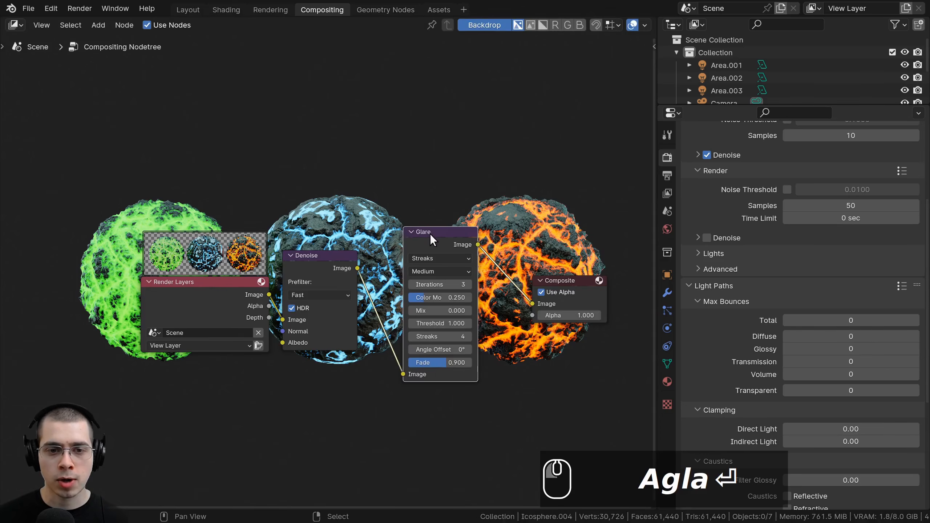
pyautogui.click(415, 254)
# Set the Glare node's type to Fog Glow and its quality to High.
pyautogui.scroll(1, 421, 254)
pyautogui.click(427, 257)
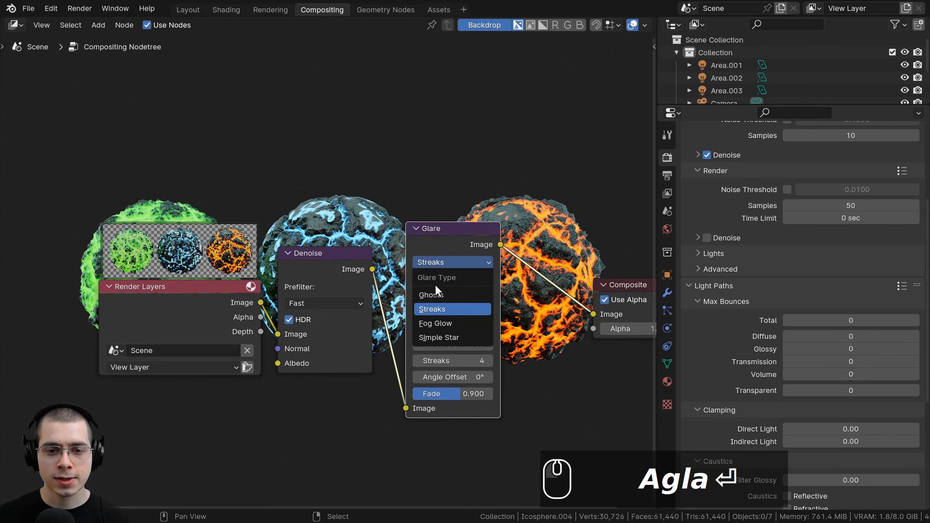
pyautogui.click(446, 322)
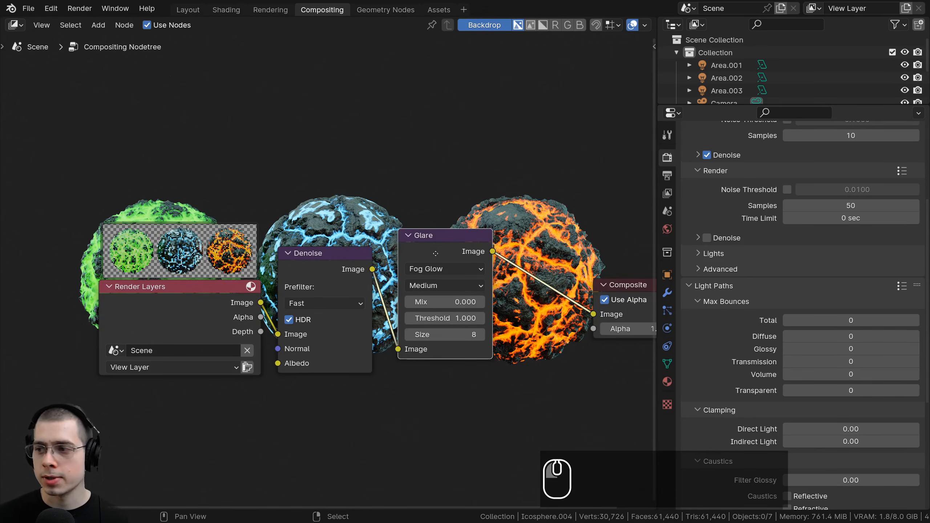
pyautogui.click(421, 279)
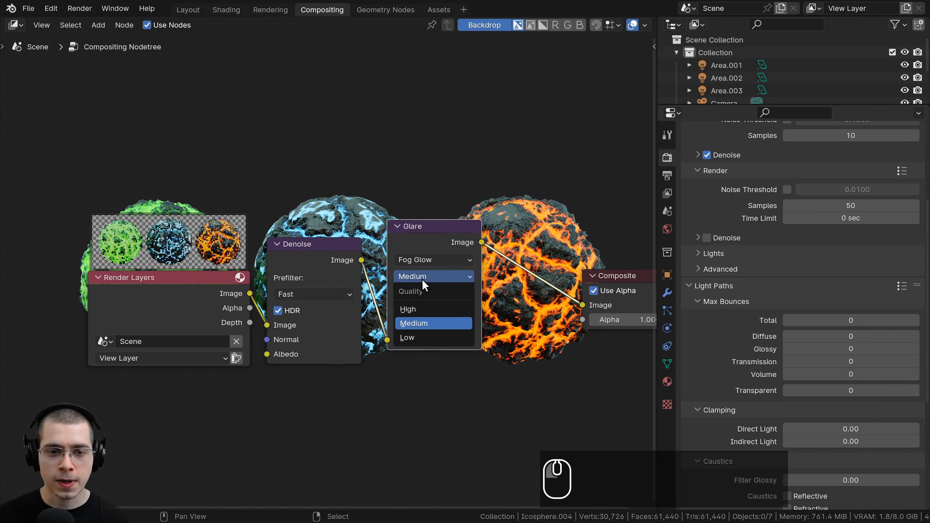
pyautogui.click(421, 308)
# Duplicate the Fog Glow Glare node, insert the copy before the Composite node, and move Composite further away.
pyautogui.scroll(-2, 423, 245)
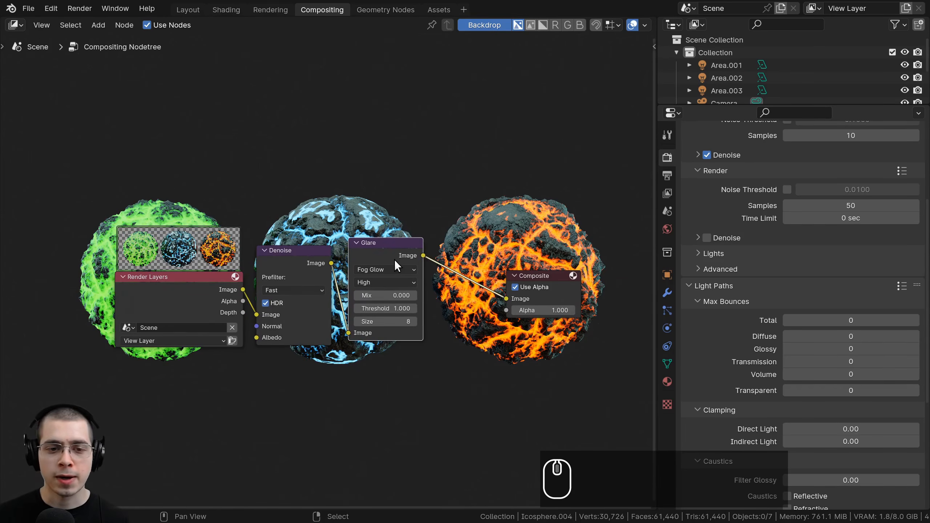
pyautogui.hotkey('shift', 'd')
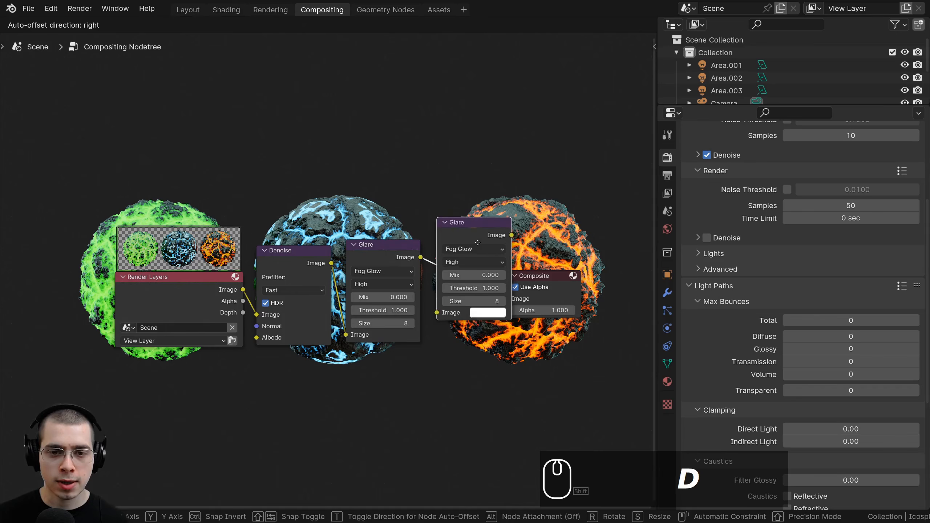
pyautogui.click(402, 267)
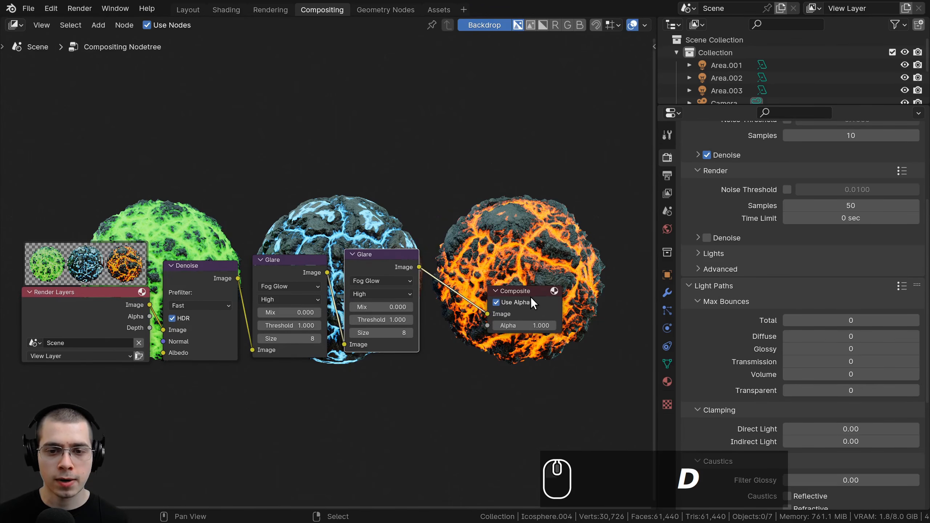
pyautogui.moveTo(527, 299); pyautogui.dragTo(602, 270)
# Insert an Alpha Over node between the second Glare node and the Composite node.
pyautogui.moveTo(544, 177); pyautogui.dragTo(538, 212, button='middle')
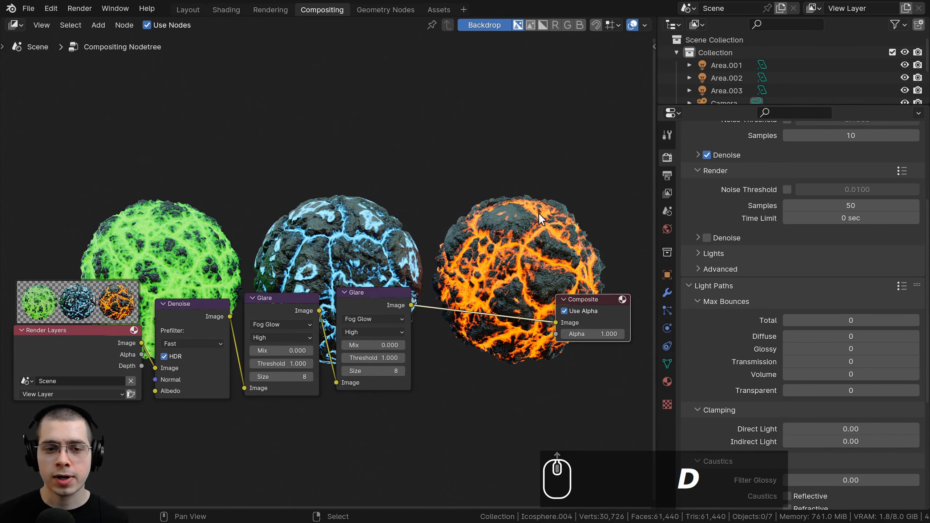
pyautogui.moveTo(470, 241); pyautogui.dragTo(475, 221, button='middle')
pyautogui.hotkey('shift', 'a')
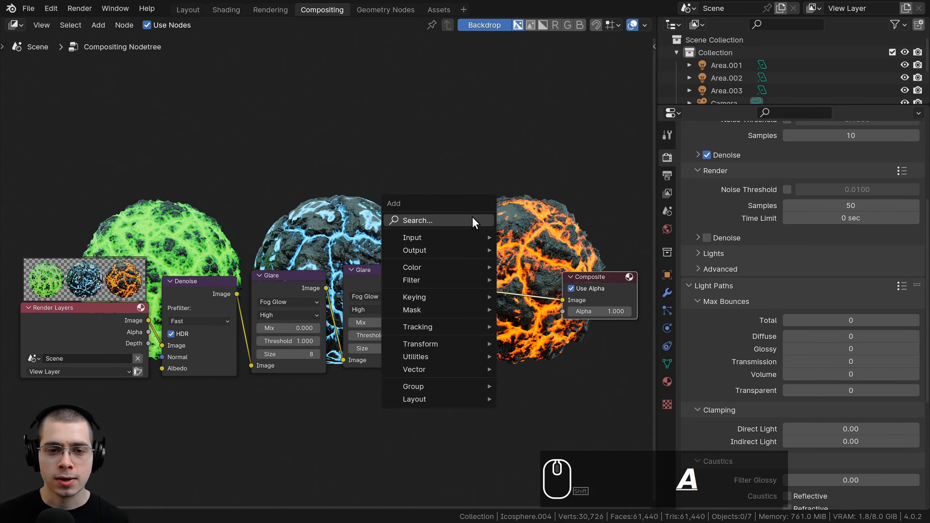
pyautogui.click(473, 220)
pyautogui.write('al')
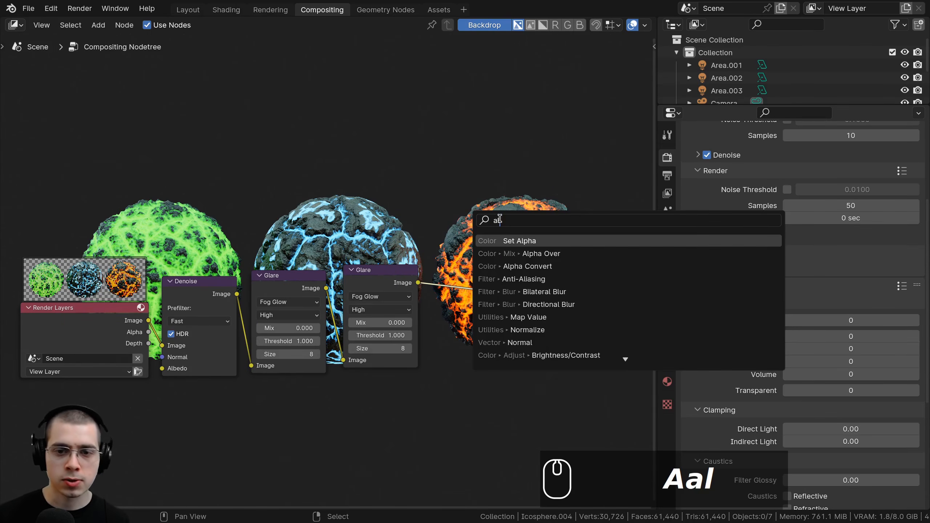
pyautogui.press('Down')
pyautogui.press('Return')
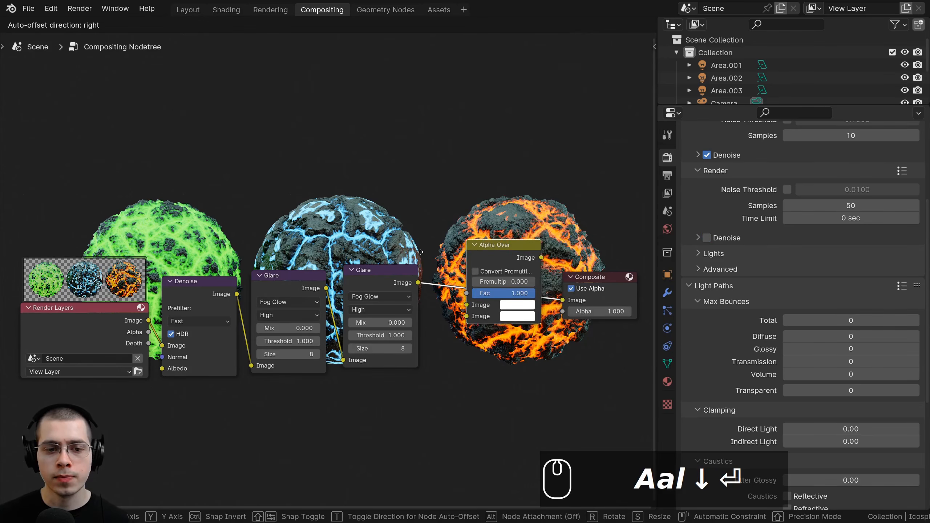
pyautogui.click(478, 280)
# Reconnect the second Glare to Alpha Over's second Image input and set the first Image colour to black.
pyautogui.scroll(1, 478, 280)
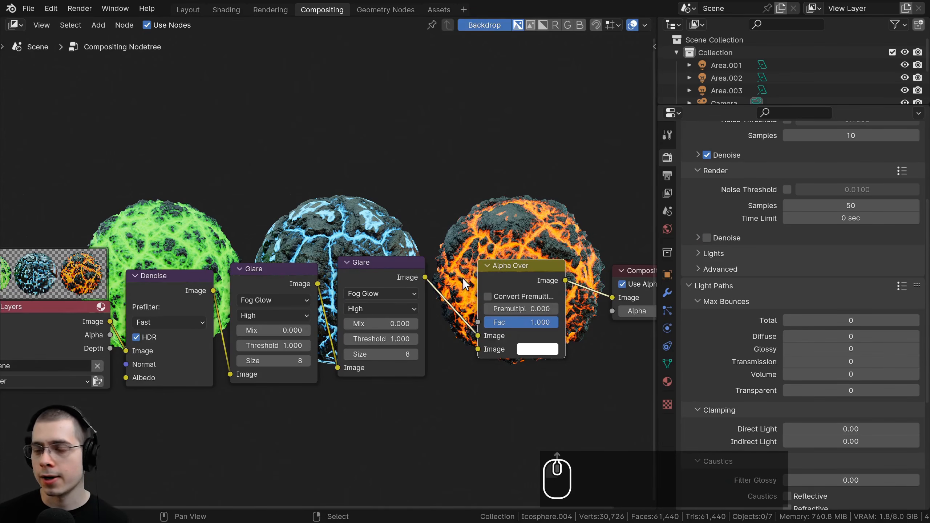
pyautogui.moveTo(492, 192); pyautogui.dragTo(496, 219, button='middle')
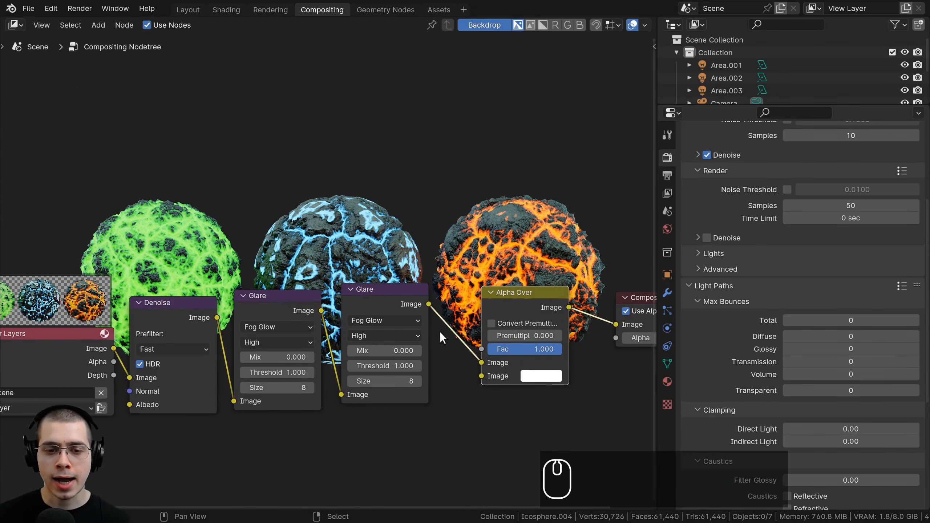
pyautogui.moveTo(482, 360)
pyautogui.mouseDown()
pyautogui.moveTo(422, 308)
pyautogui.moveTo(480, 377)
pyautogui.mouseUp()
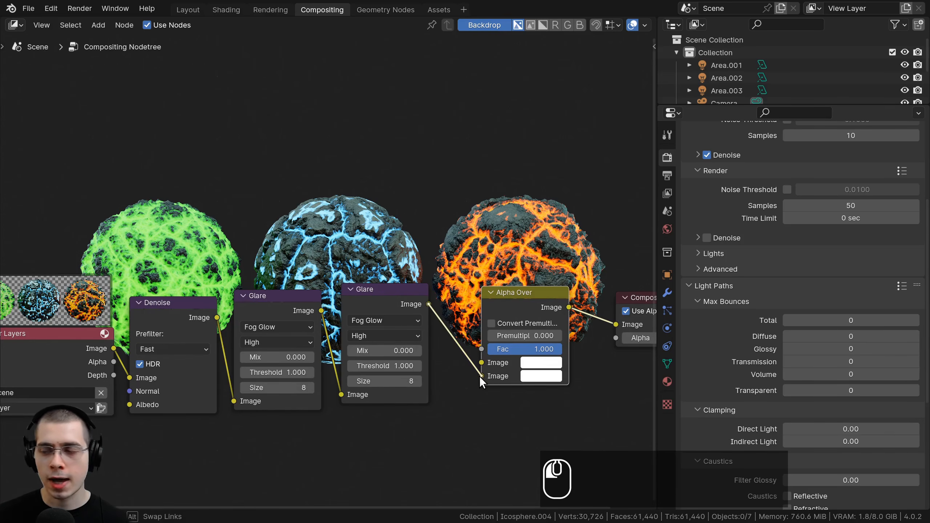
pyautogui.click(552, 363)
pyautogui.moveTo(647, 169); pyautogui.dragTo(647, 279)
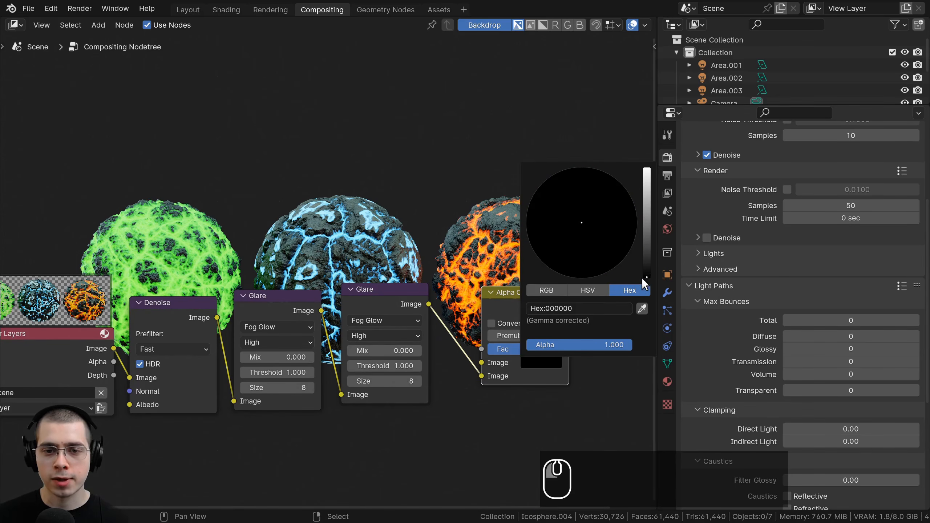
# Move the Composite node up and connect a Viewer node to the Alpha Over output, placing it below Composite.
pyautogui.moveTo(438, 214); pyautogui.dragTo(366, 190, button='middle')
pyautogui.moveTo(587, 273); pyautogui.dragTo(591, 225)
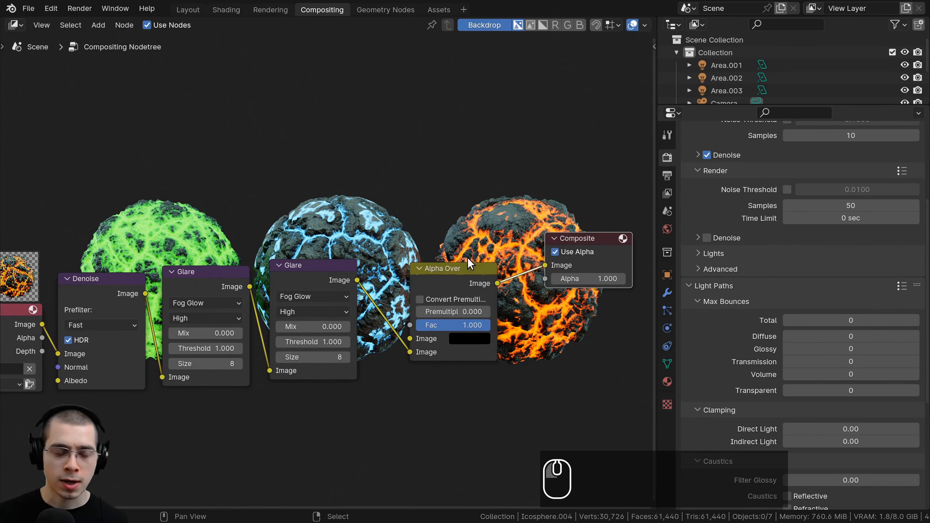
pyautogui.moveTo(585, 297); pyautogui.dragTo(587, 309)
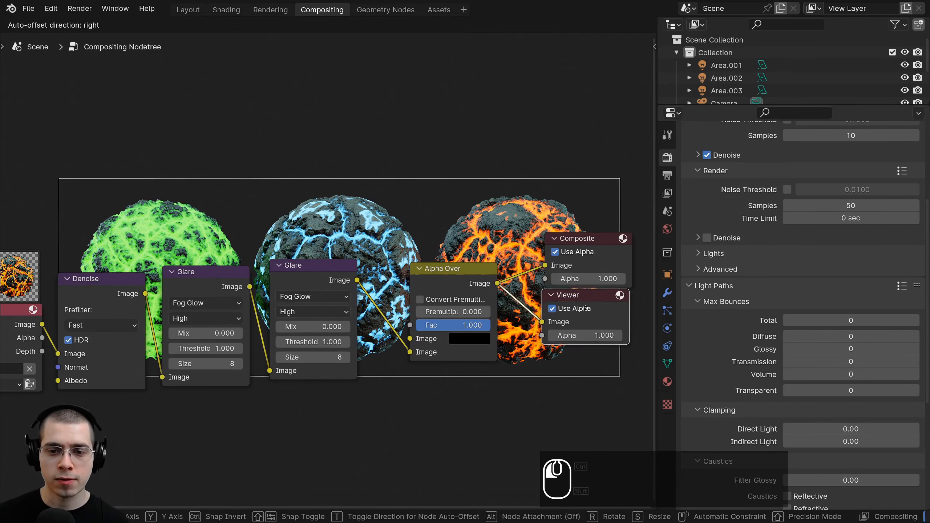
pyautogui.moveTo(392, 205); pyautogui.dragTo(364, 263, button='middle')
pyautogui.moveTo(500, 298); pyautogui.dragTo(443, 269, button='middle')
pyautogui.moveTo(322, 399); pyautogui.dragTo(324, 403)
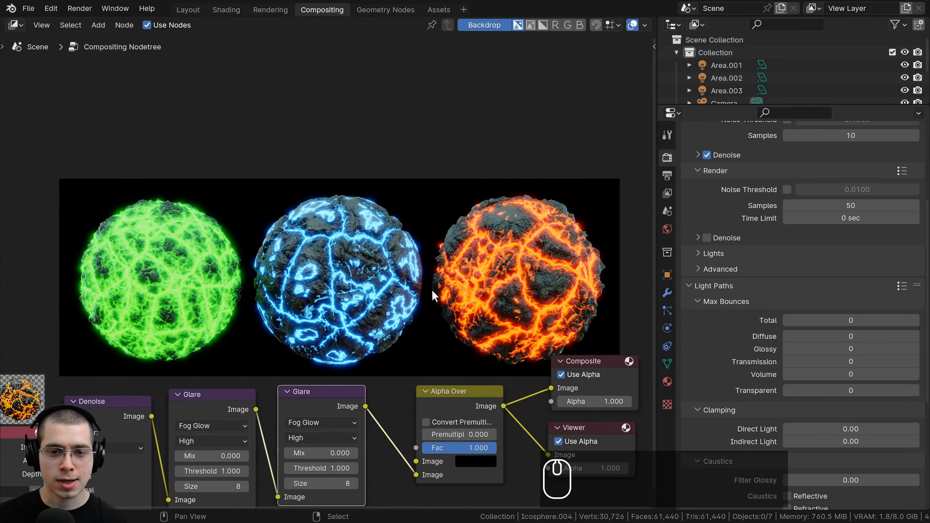
# Select the Viewer node and display its node properties beside the composited preview.
pyautogui.moveTo(361, 286); pyautogui.dragTo(361, 256, button='middle')
pyautogui.moveTo(437, 289); pyautogui.dragTo(446, 292, button='middle')
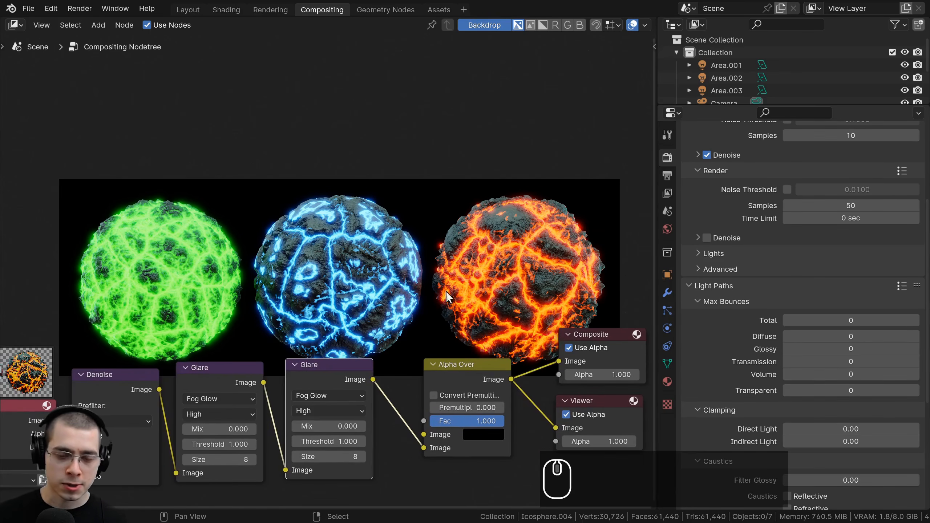
pyautogui.click(590, 397)
pyautogui.moveTo(539, 280); pyautogui.dragTo(525, 271, button='middle')
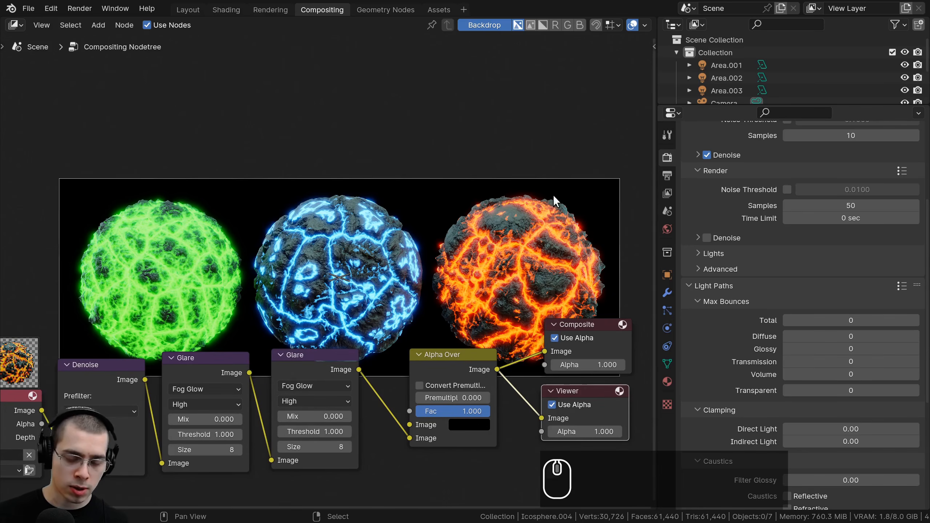
pyautogui.press('n')
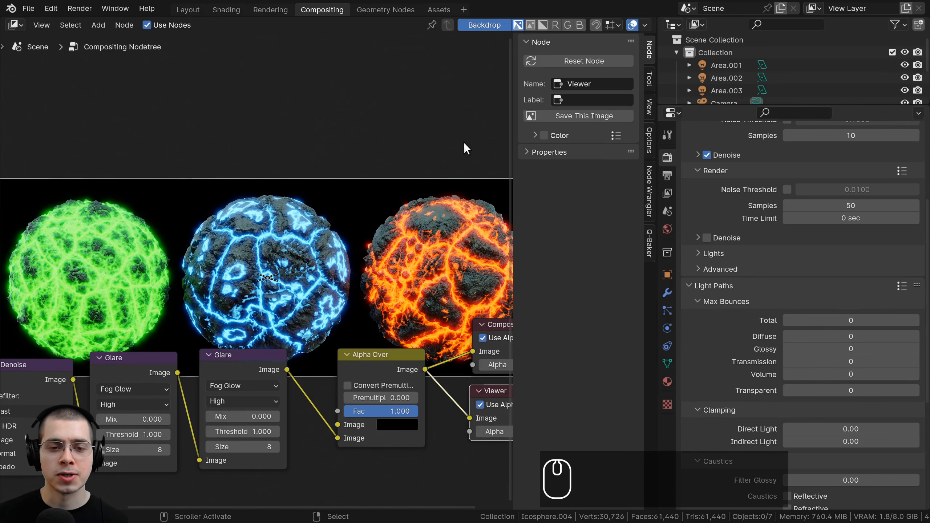
pyautogui.moveTo(445, 194); pyautogui.dragTo(450, 200, button='middle')
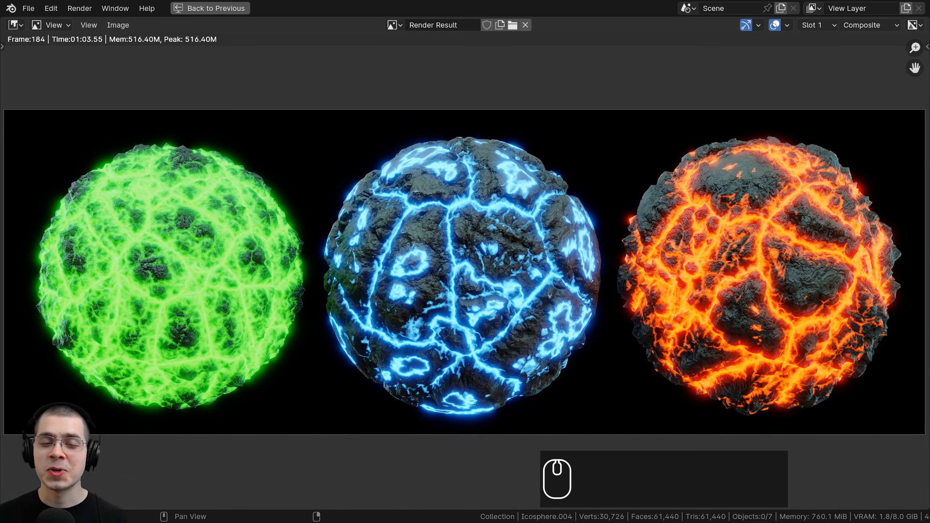